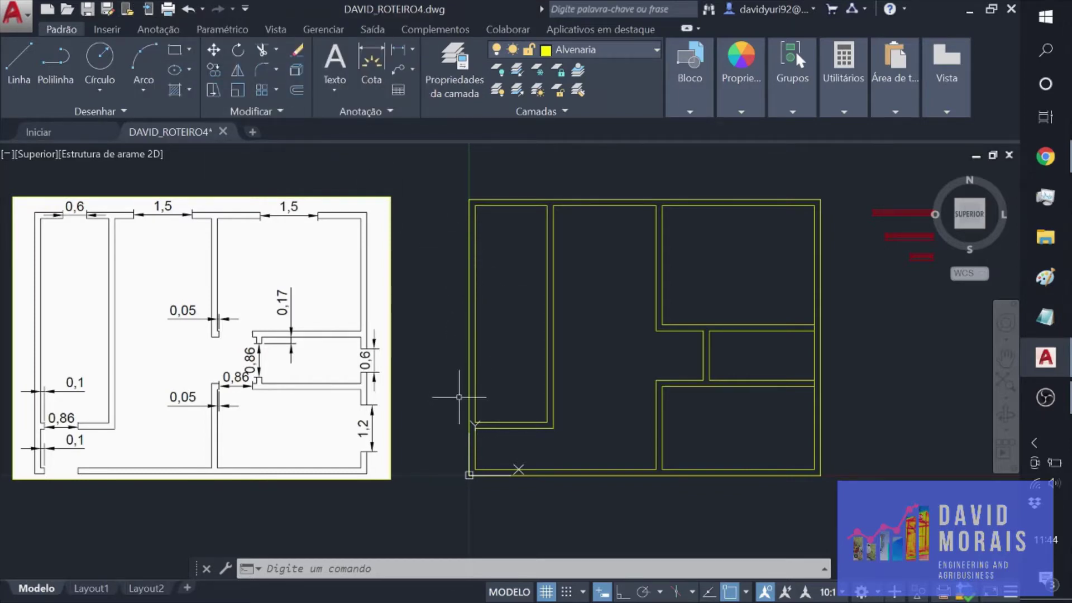
# Step: Offset the inner face of the outer left wall 0.1 into the narrow left room
pyautogui.scroll(2, 457, 401)
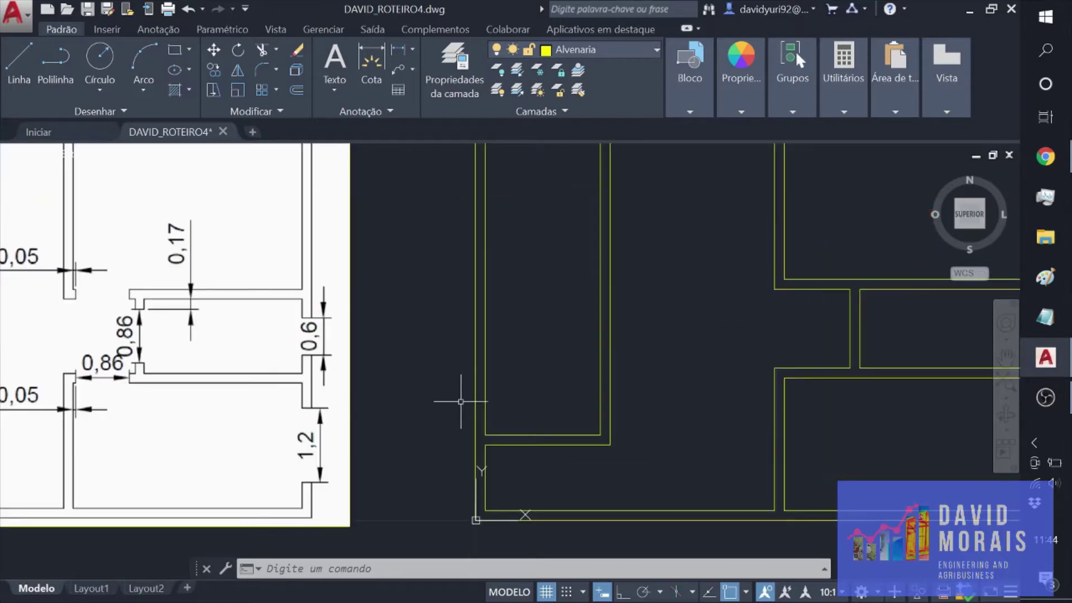
pyautogui.click(486, 378)
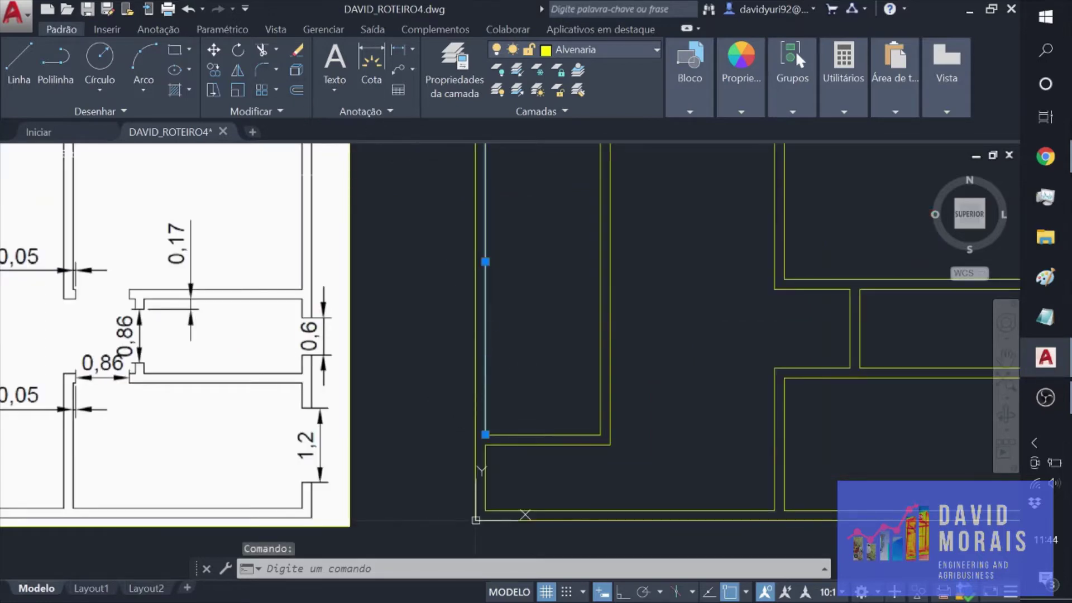
pyautogui.click(295, 90)
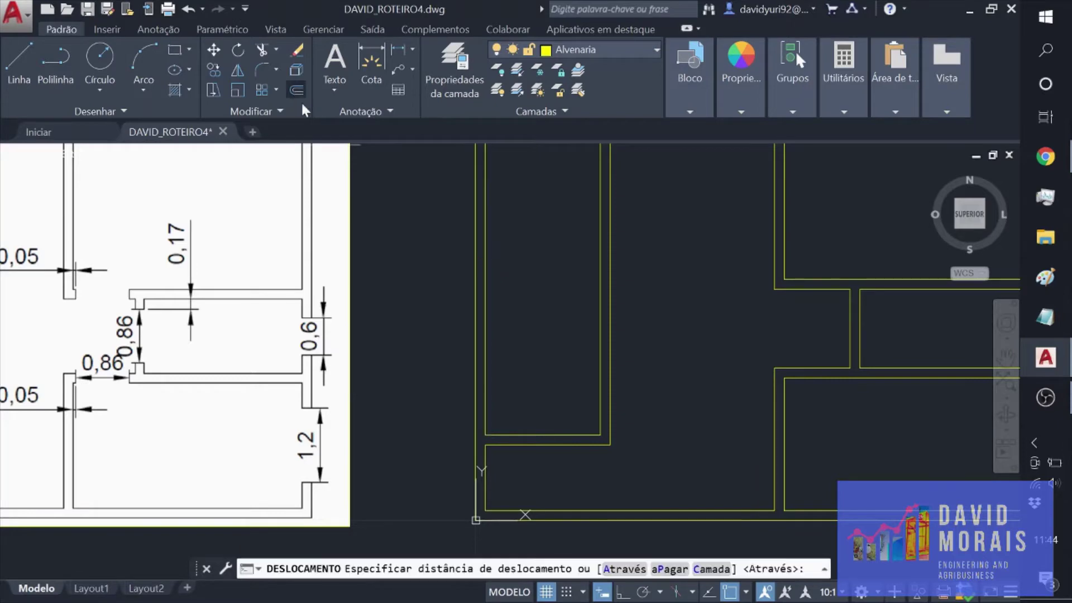
pyautogui.write('0.1')
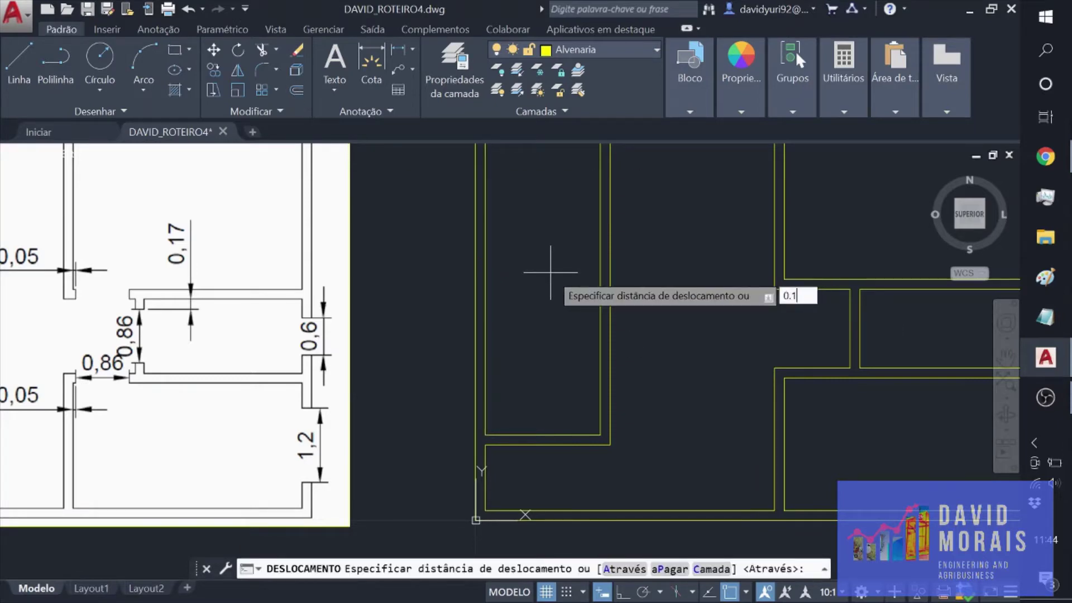
pyautogui.press('Return')
pyautogui.click(485, 274)
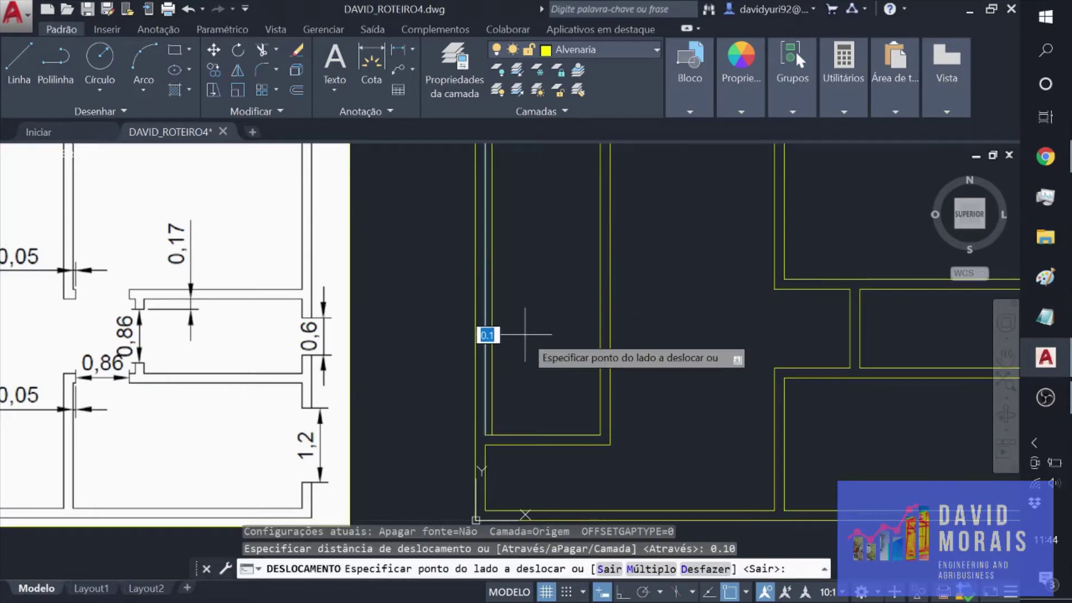
pyautogui.click(523, 329)
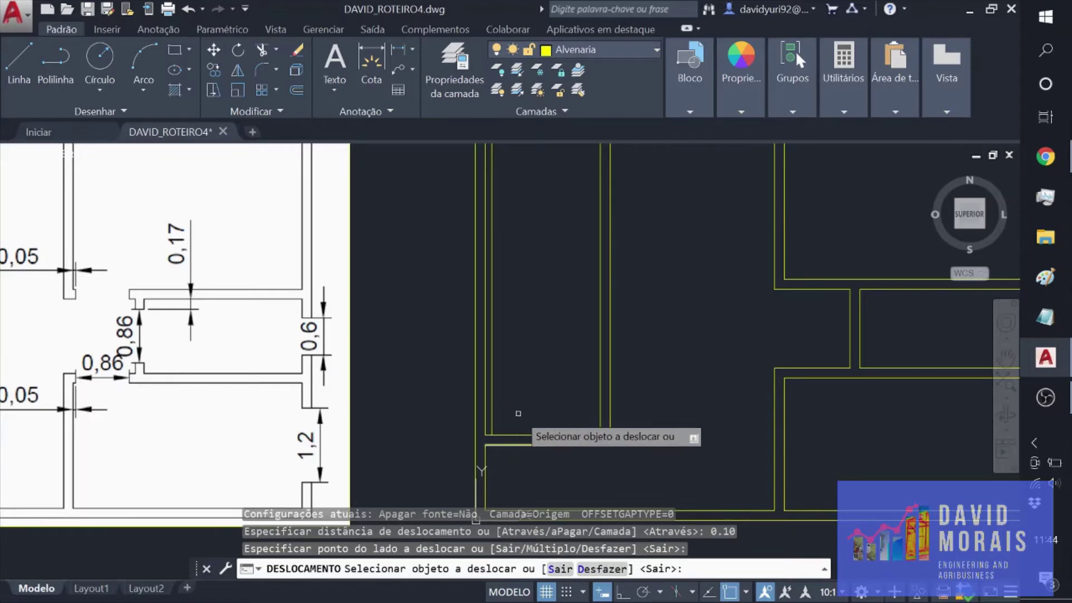
pyautogui.press('Escape')
# Step: Extend the new offset line down to the outer edge of the narrow room's lower wall
pyautogui.scroll(2, 518, 412)
pyautogui.scroll(-2, 510, 404)
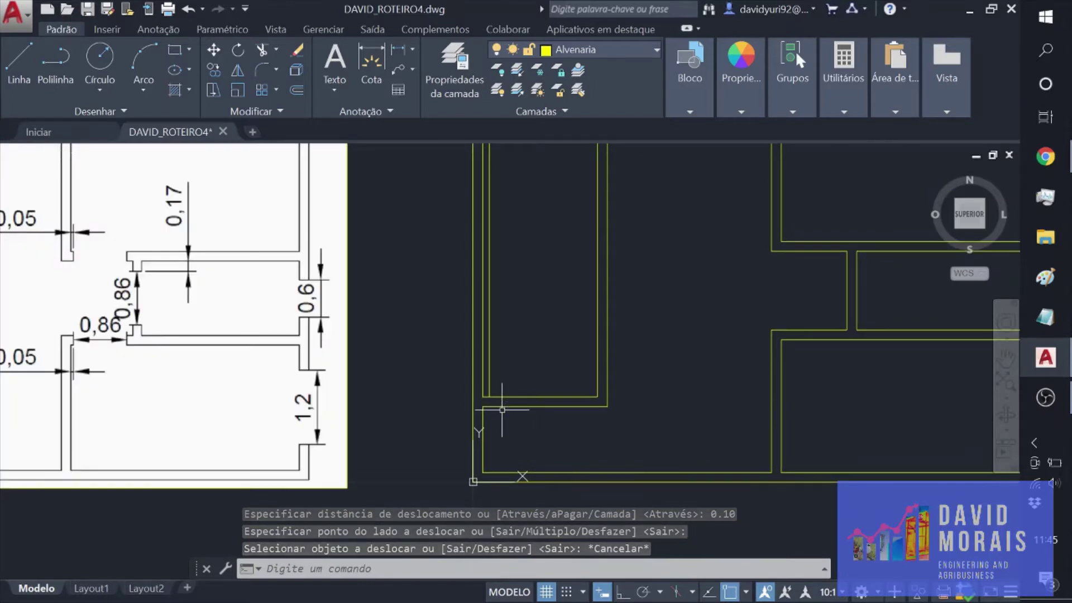
pyautogui.click(500, 407)
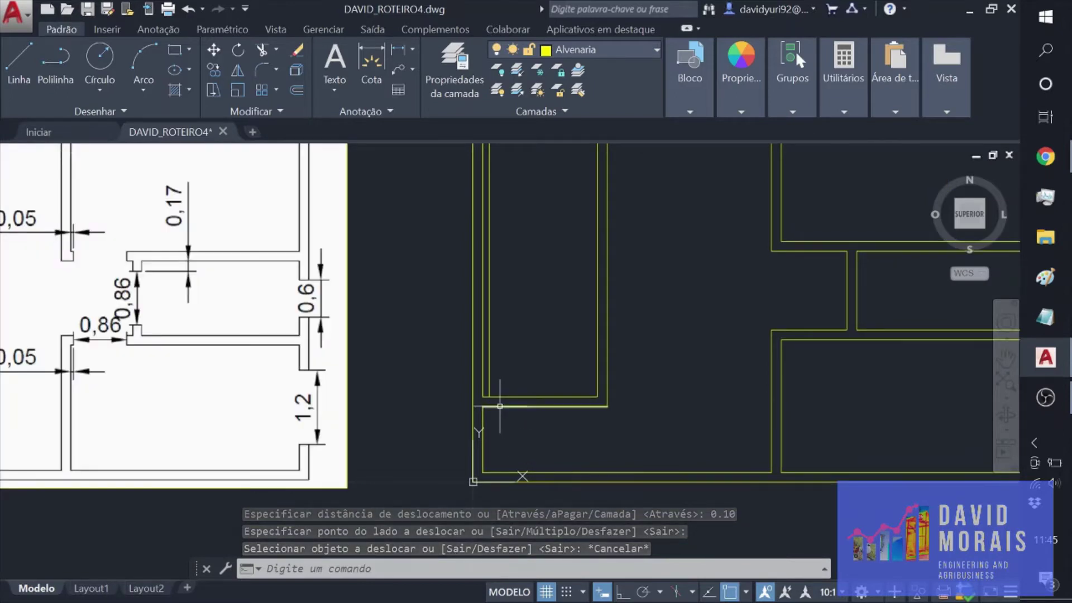
pyautogui.click(276, 48)
pyautogui.click(280, 98)
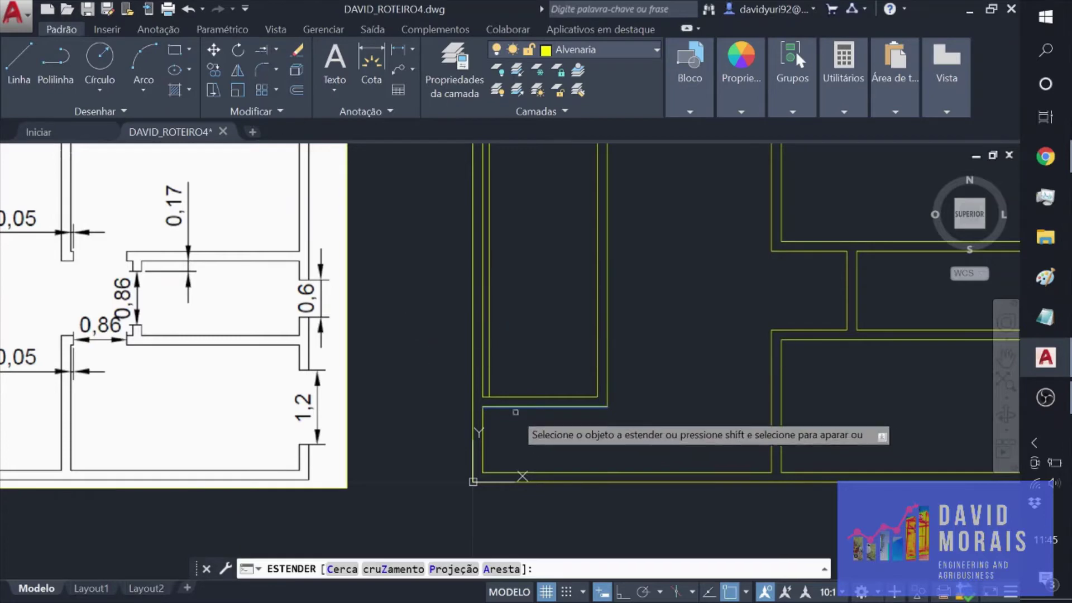
pyautogui.click(490, 381)
pyautogui.press('Return')
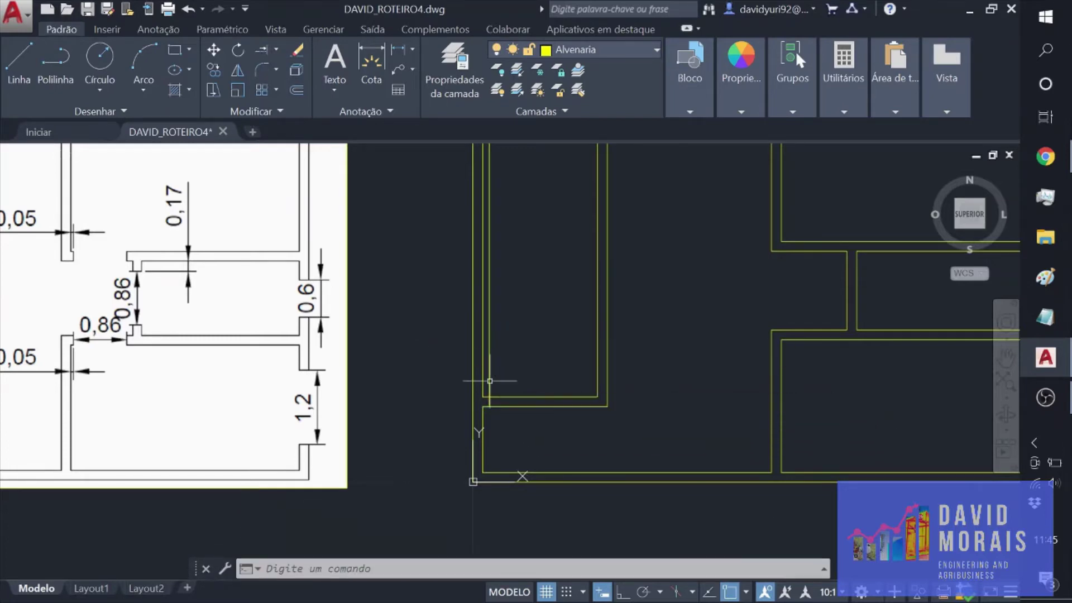
pyautogui.click(489, 318)
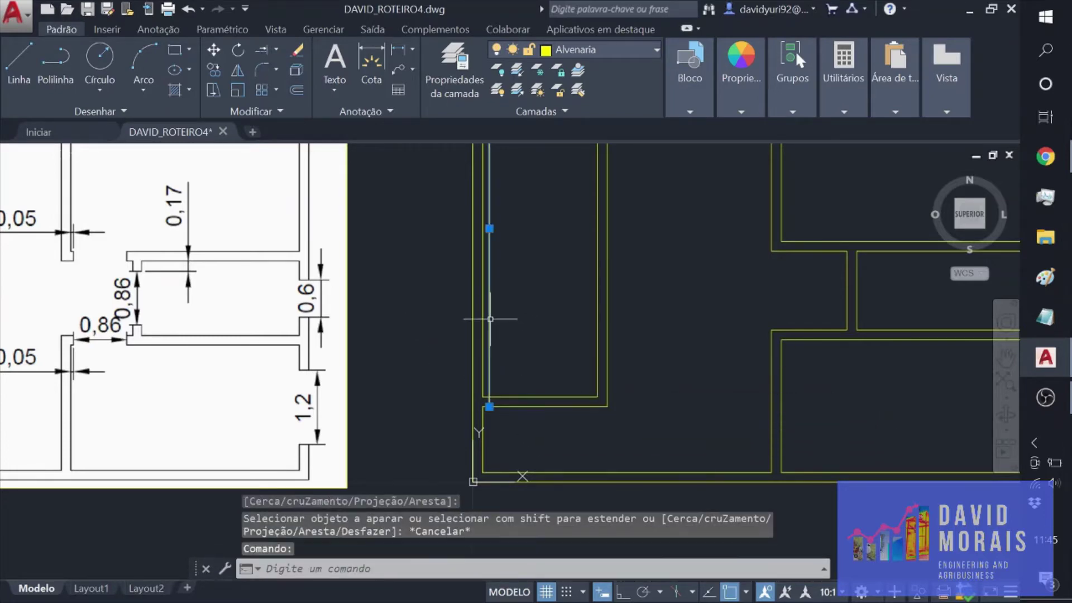
pyautogui.click(297, 90)
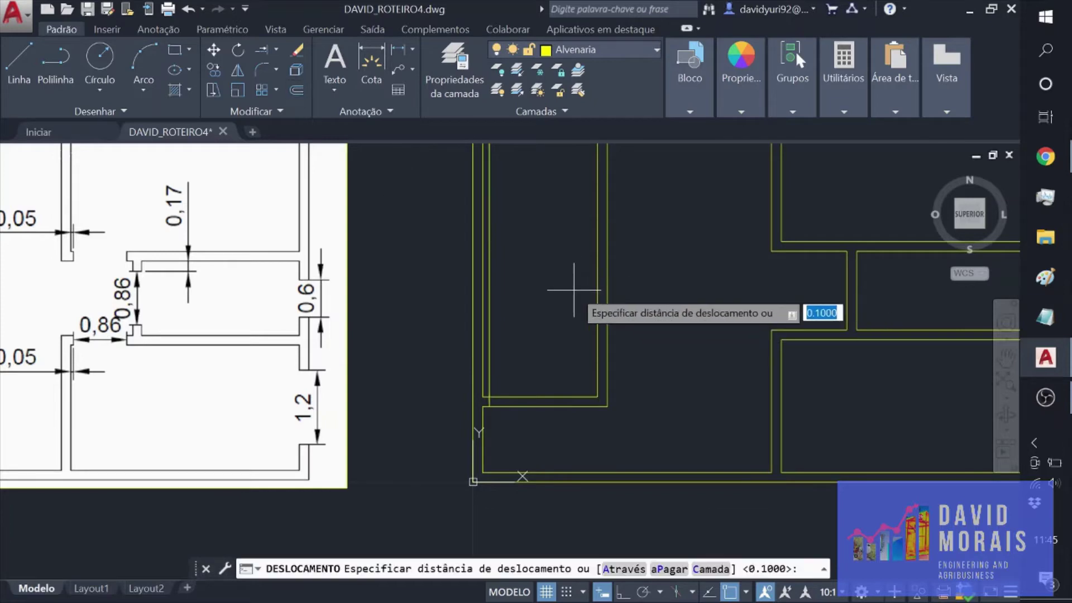
pyautogui.write('0.')
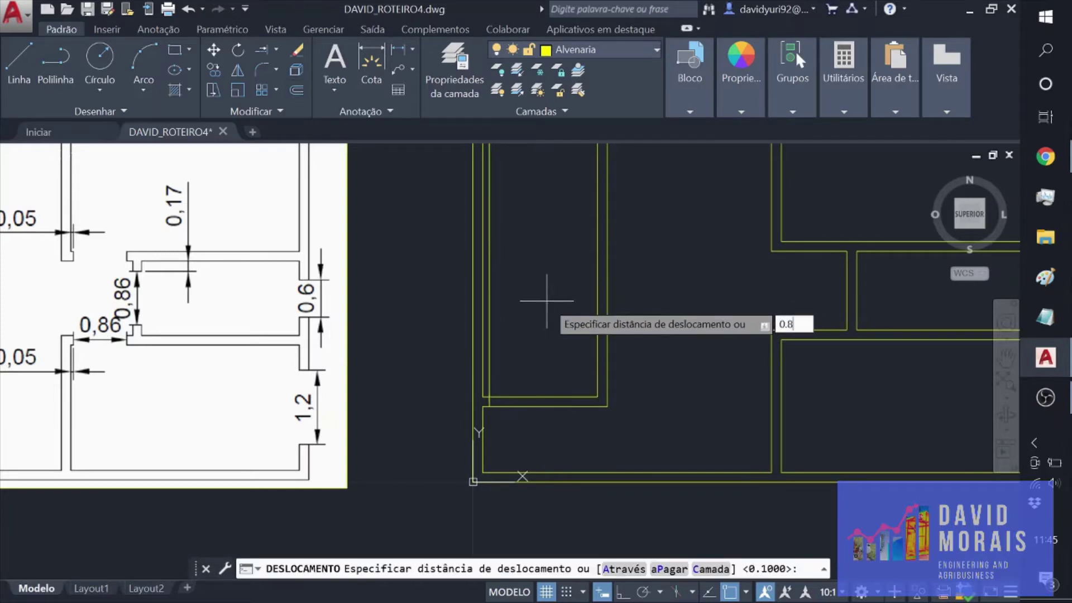
pyautogui.write('86')
pyautogui.press('Return')
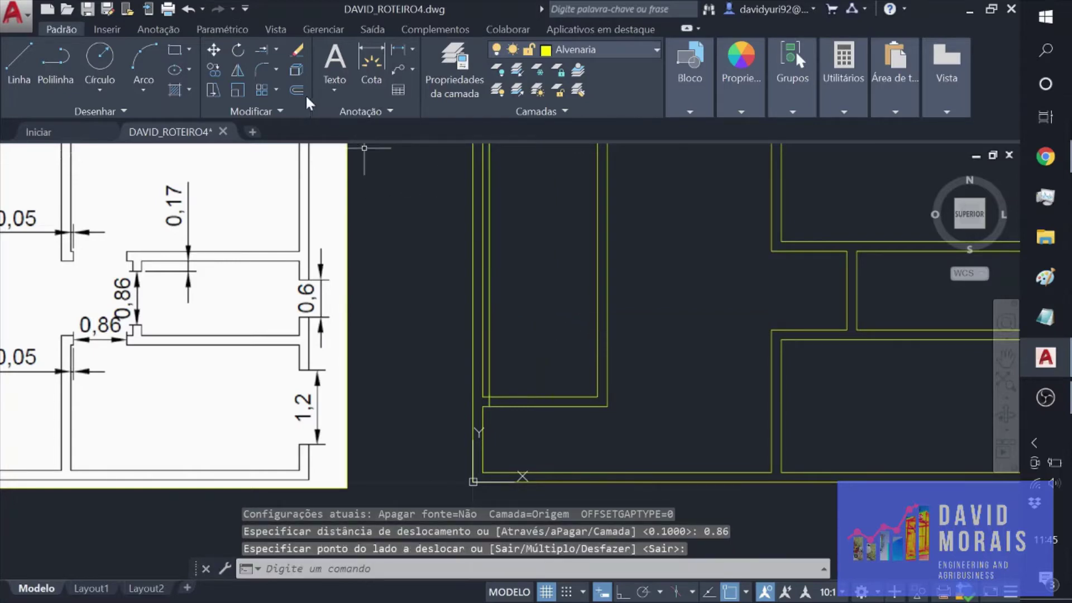
# Step: Offset the extended line 0.86 further into the narrow room to mark the door width
pyautogui.press('Return')
pyautogui.press('Return')
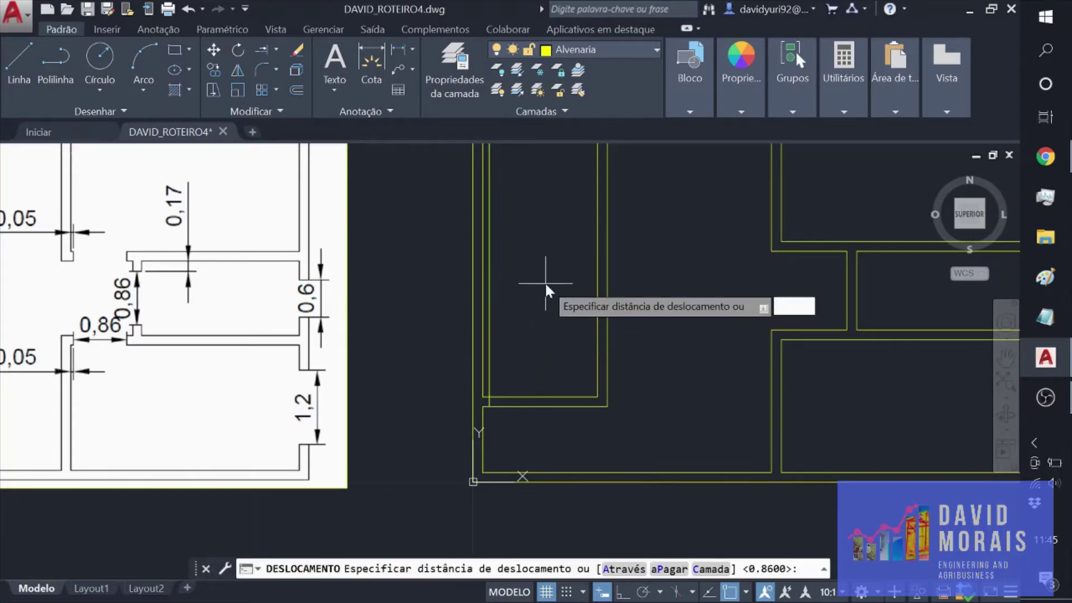
pyautogui.write('0.86')
pyautogui.press('Return')
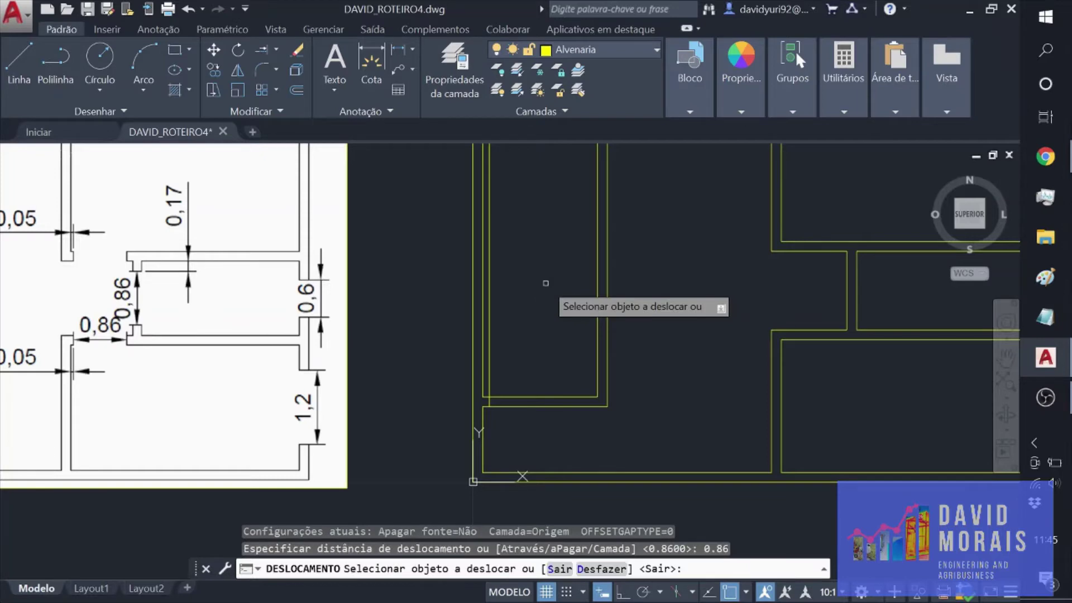
pyautogui.click(489, 295)
pyautogui.click(533, 329)
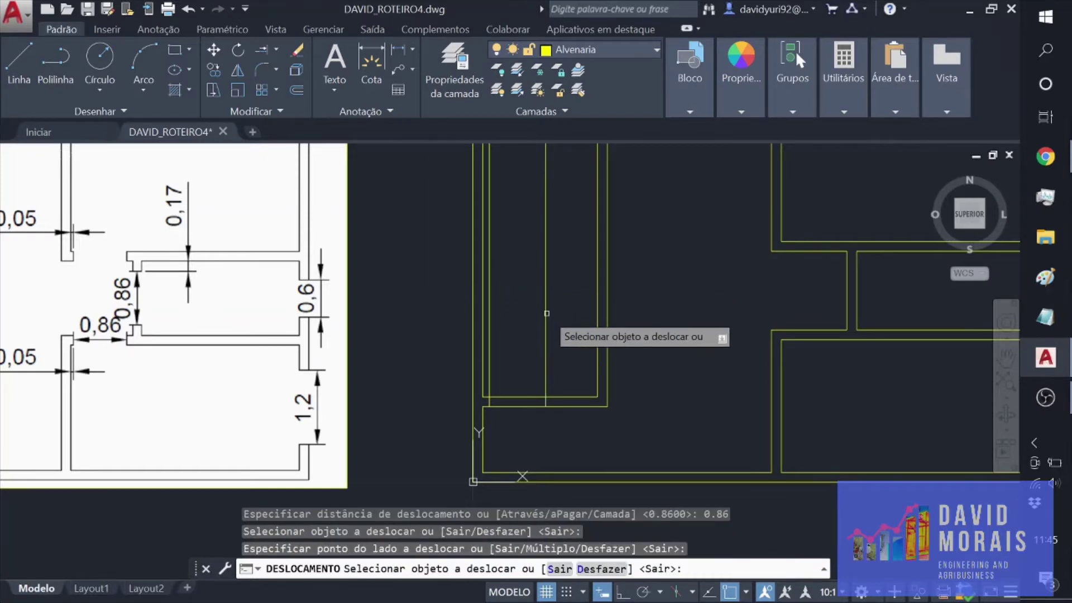
pyautogui.press('Escape')
pyautogui.click(551, 343)
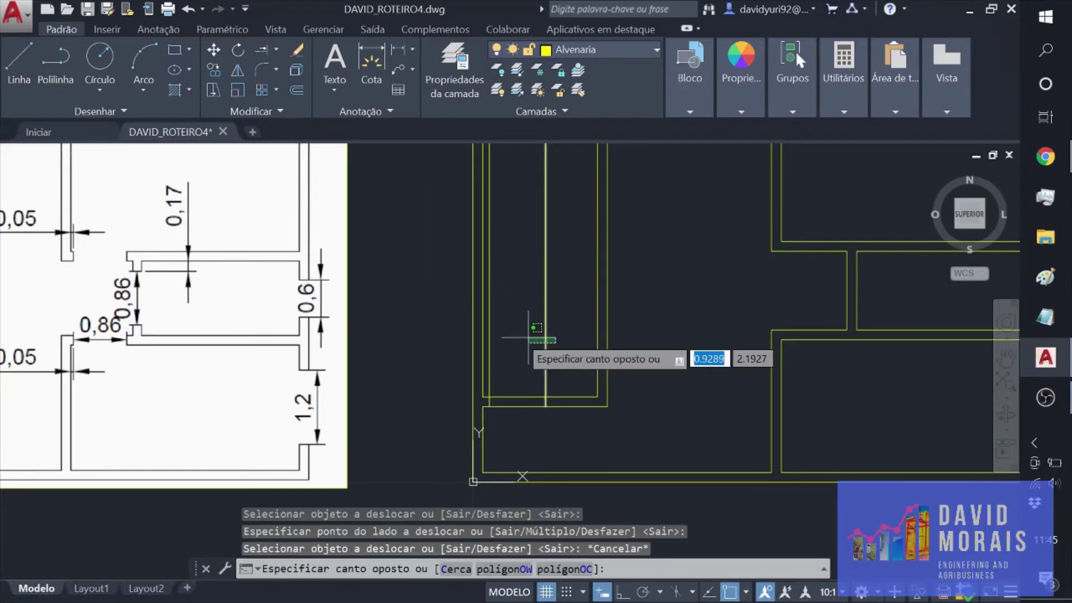
pyautogui.click(487, 329)
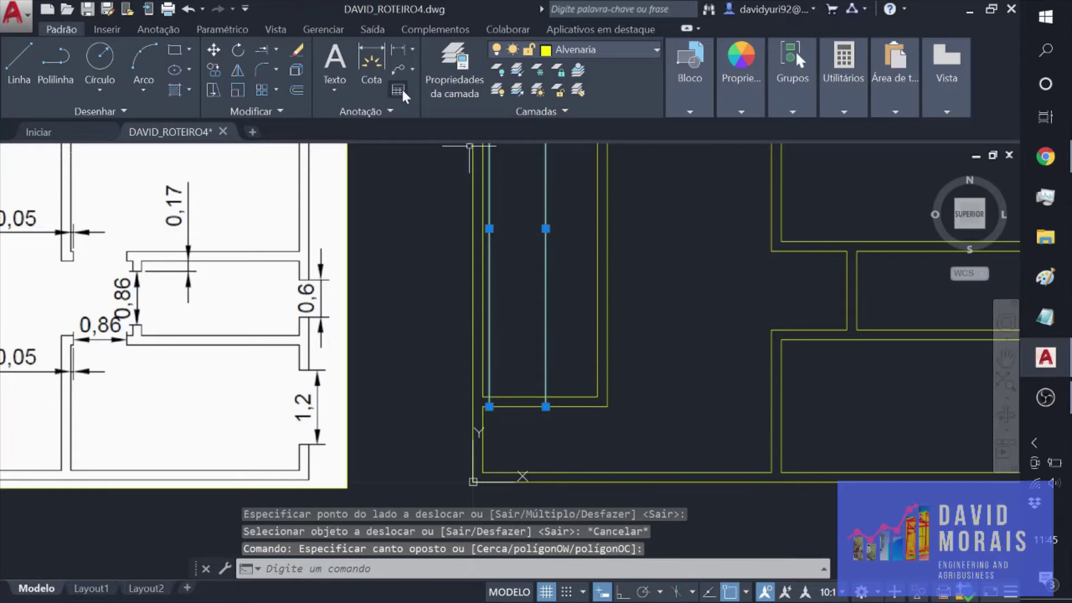
pyautogui.press('Escape')
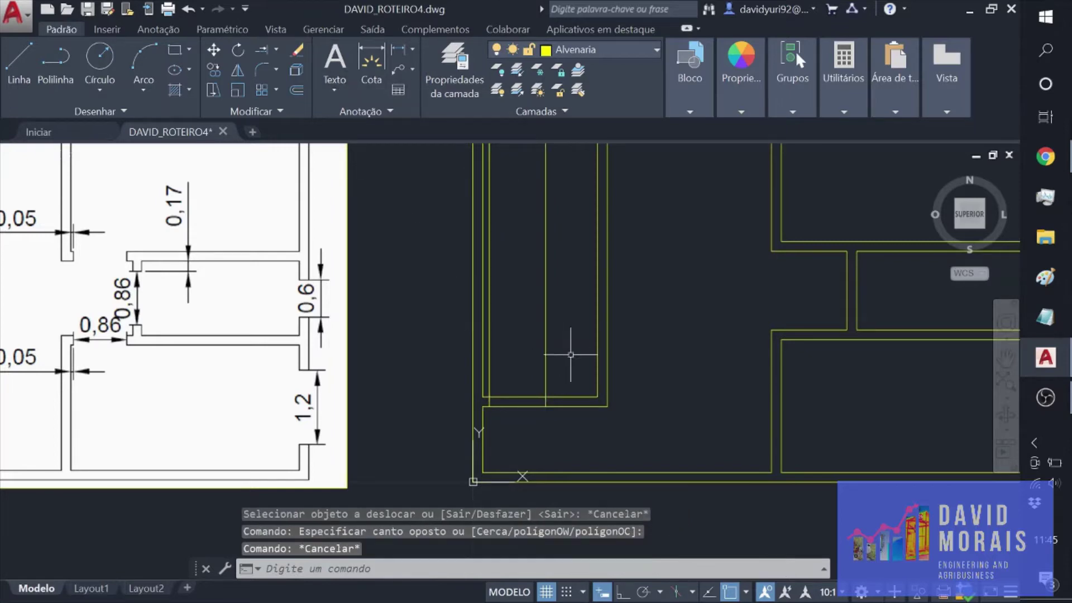
# Step: Trim both door guide lines above the inner edge of the narrow room's lower wall, leaving two short jambs
pyautogui.click(513, 395)
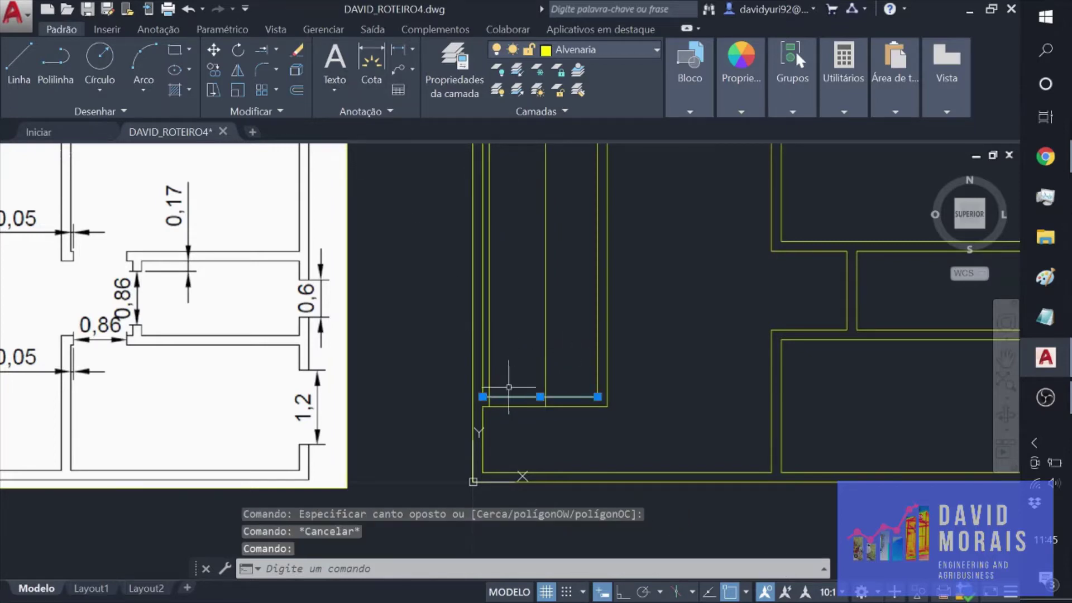
pyautogui.click(276, 50)
pyautogui.click(289, 78)
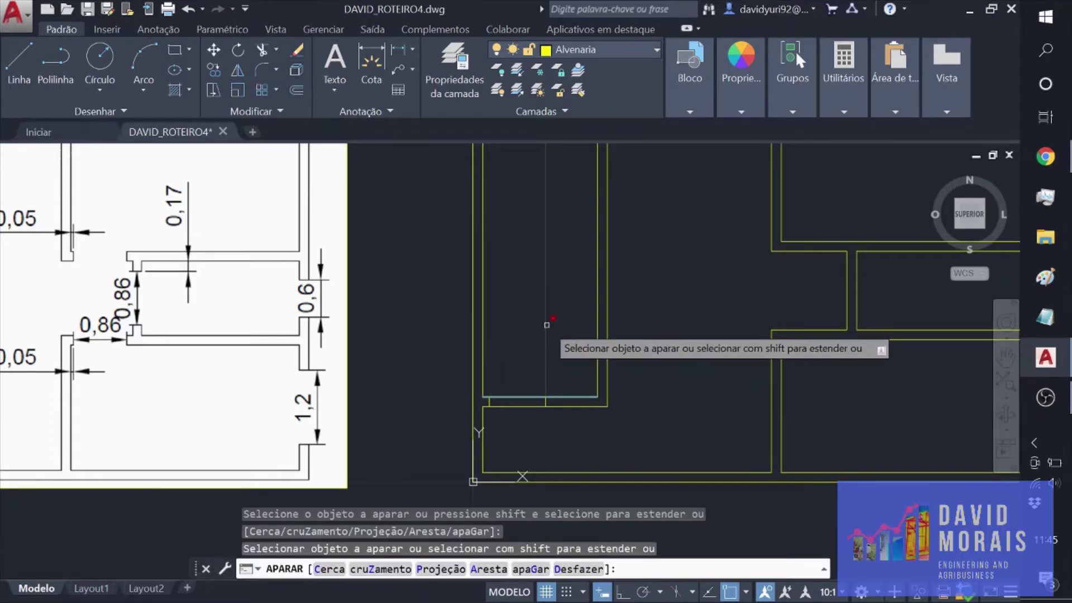
pyautogui.scroll(-2, 550, 324)
pyautogui.scroll(-1, 549, 338)
pyautogui.scroll(3, 547, 335)
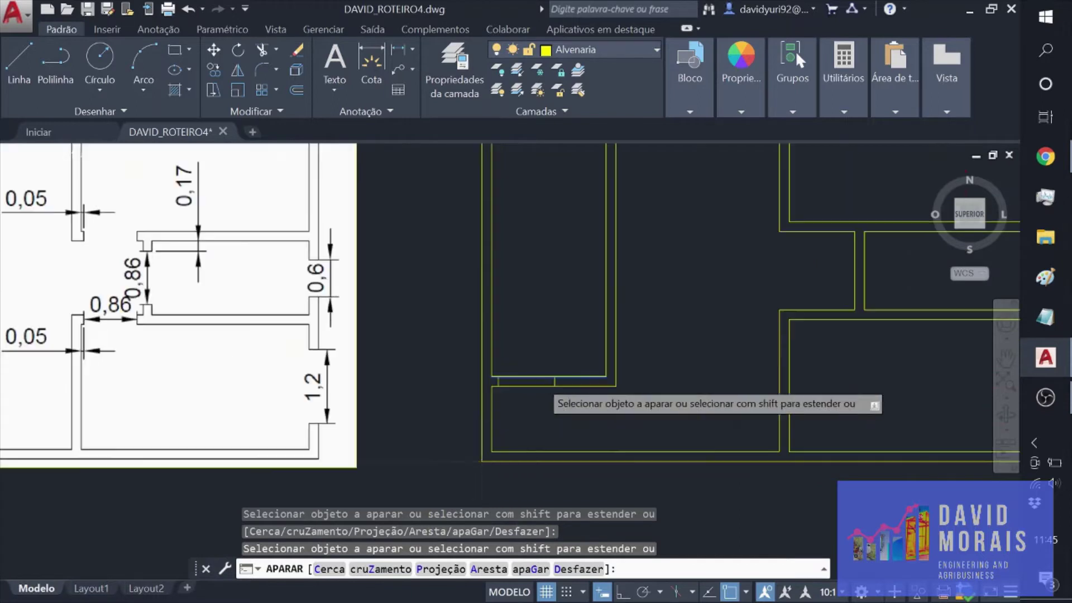
pyautogui.scroll(2, 538, 329)
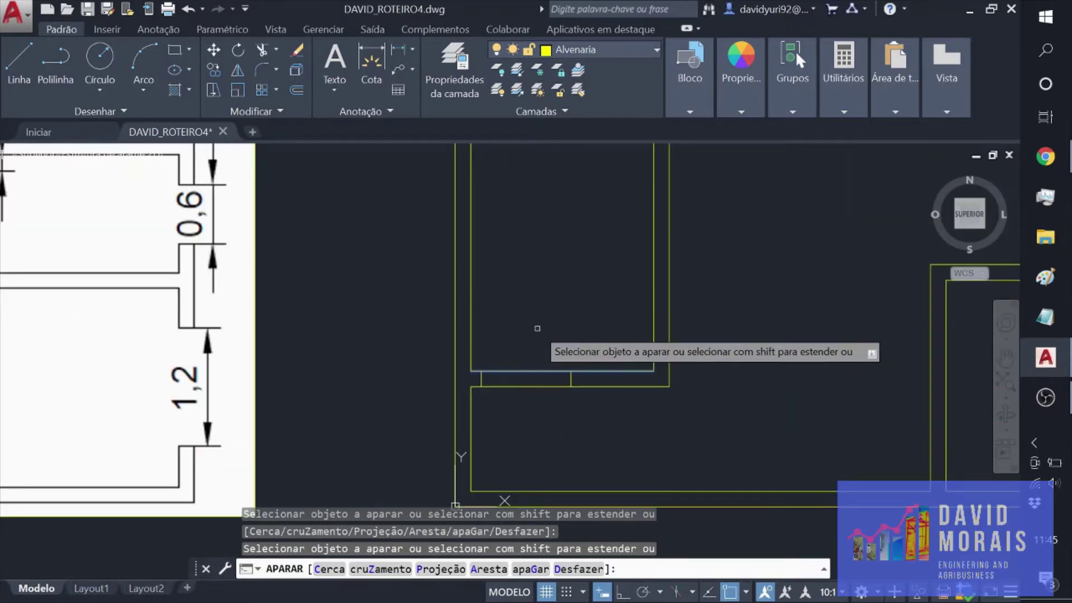
pyautogui.press('Escape')
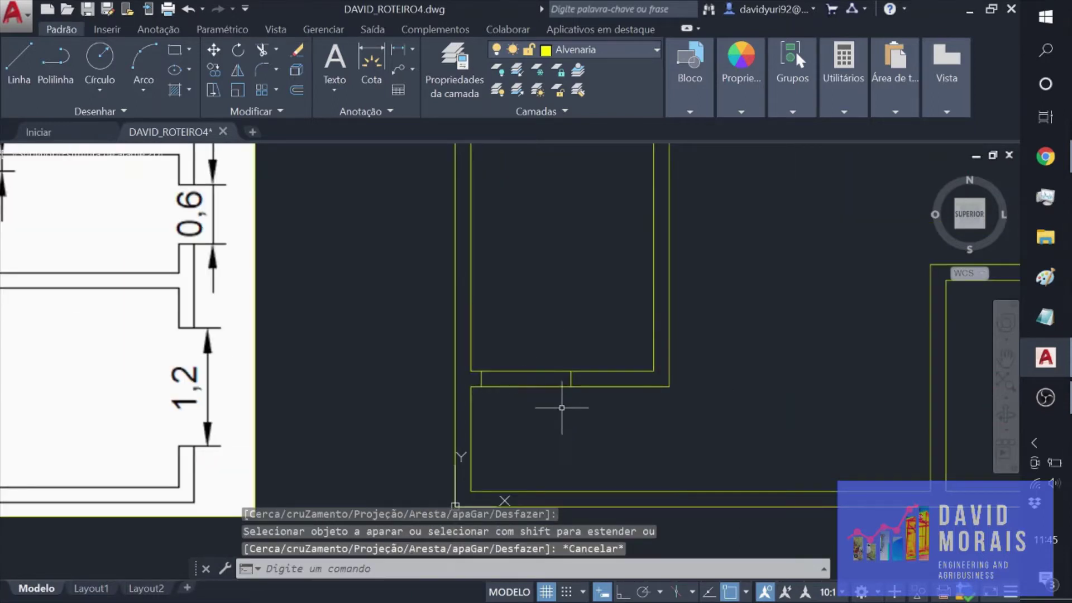
pyautogui.click(571, 379)
pyautogui.click(481, 378)
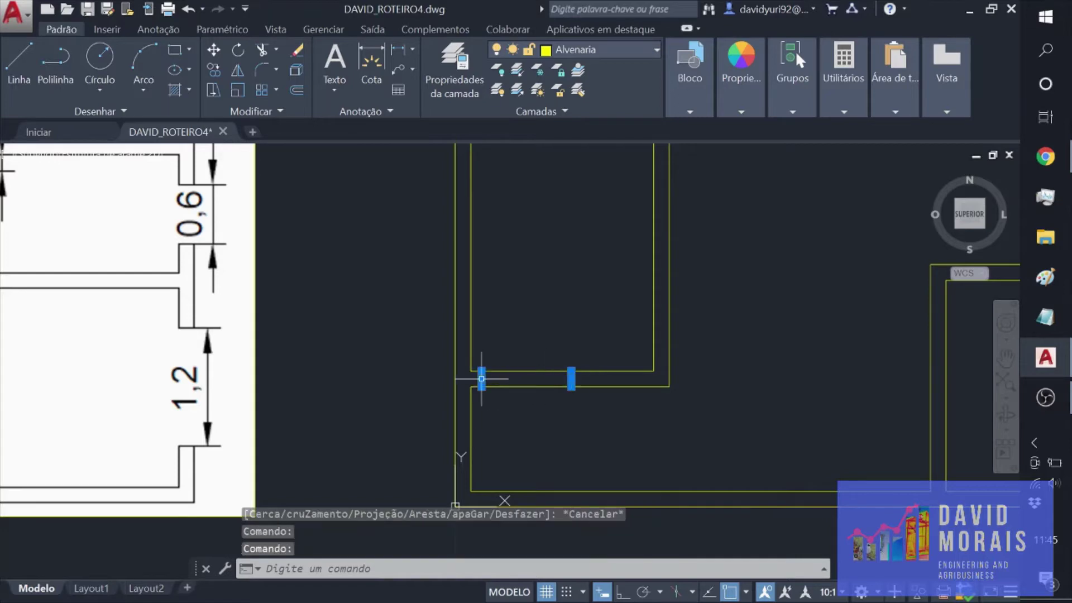
pyautogui.click(260, 49)
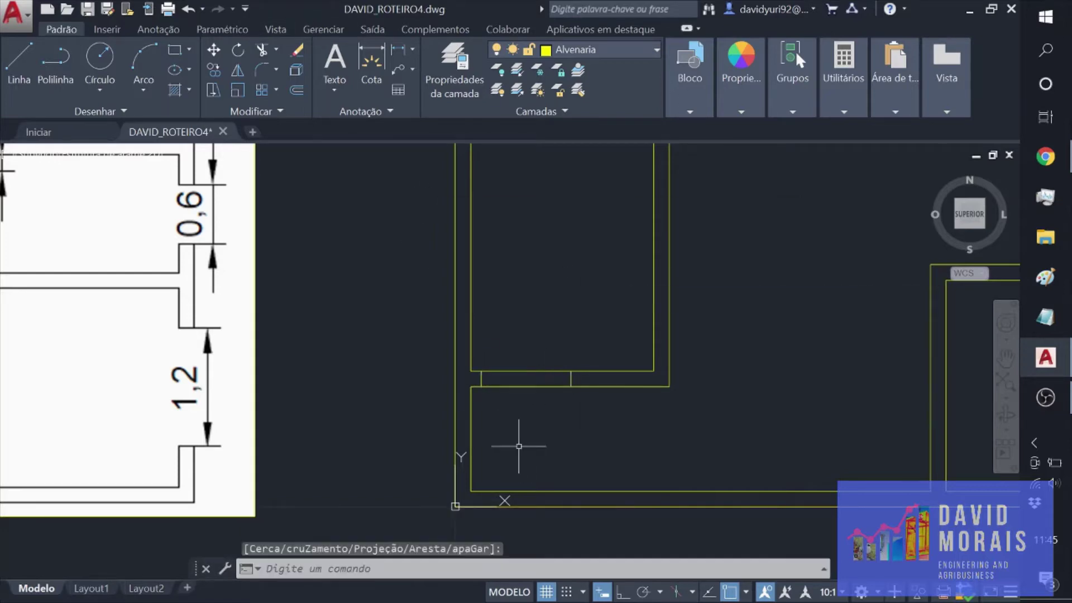
pyautogui.press('Escape')
# Step: Trim both lines of the narrow room's lower wall between the two jambs to open the doorway
pyautogui.click(571, 379)
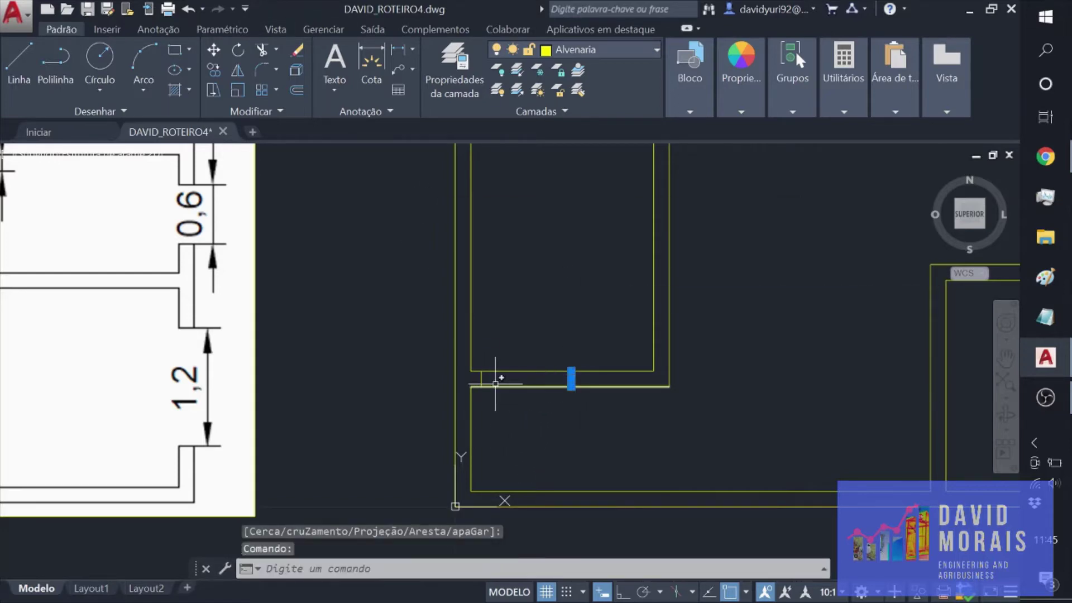
pyautogui.click(481, 379)
pyautogui.click(260, 49)
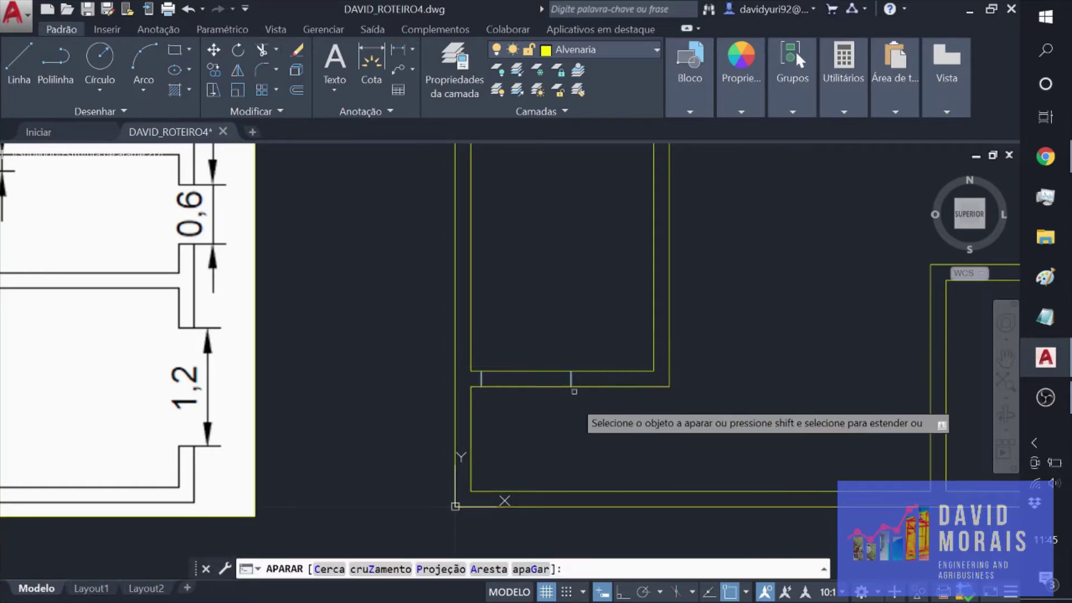
pyautogui.press('Escape')
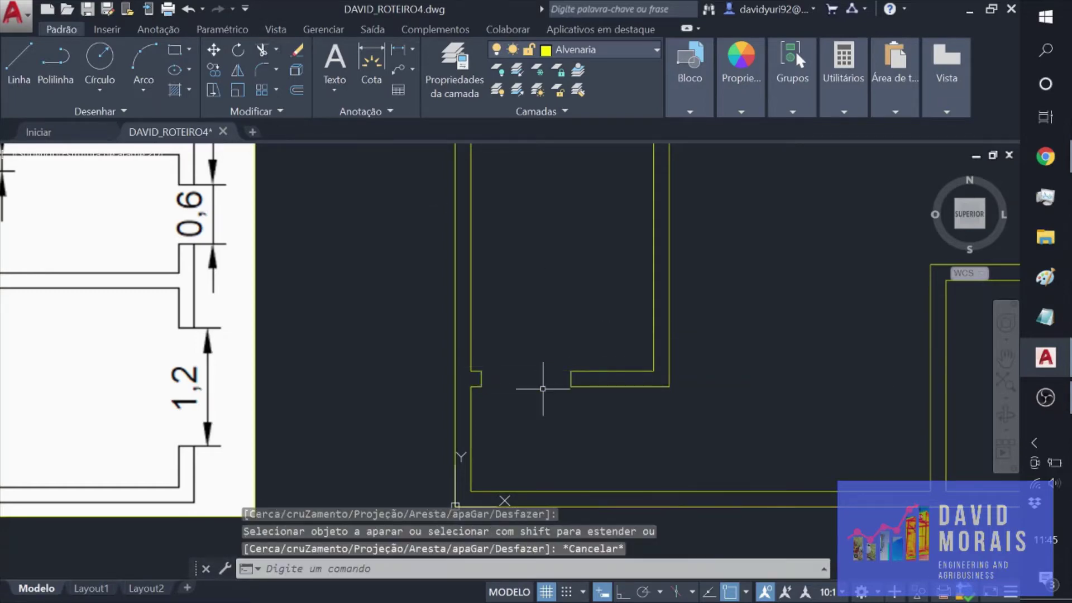
# Step: Extend both jamb lines of the doorway down to the outer line of the plan's bottom wall
pyautogui.scroll(-4, 543, 385)
pyautogui.scroll(2, 540, 406)
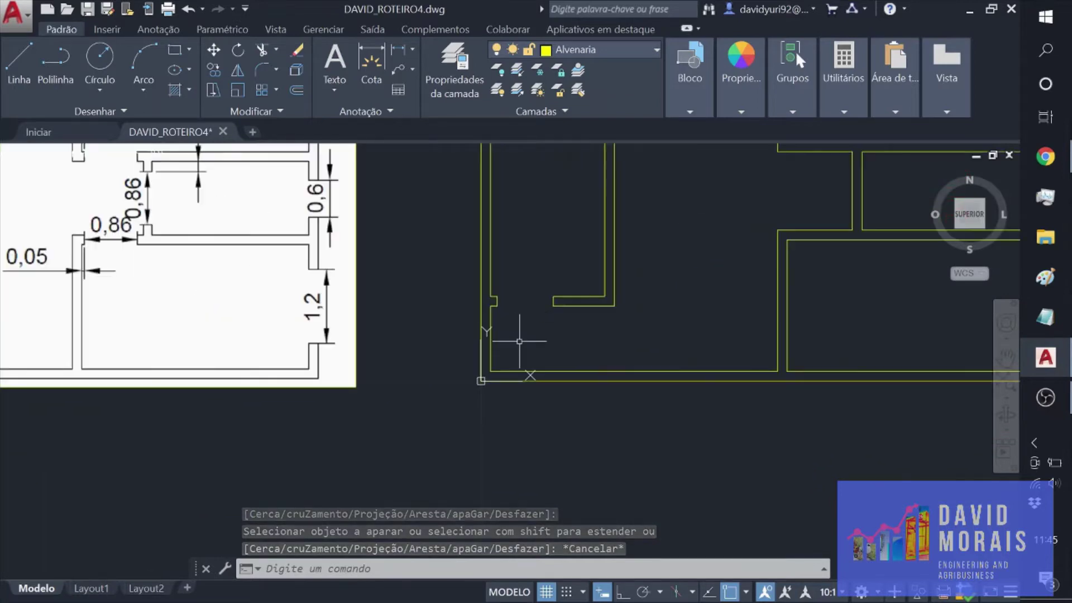
pyautogui.click(556, 380)
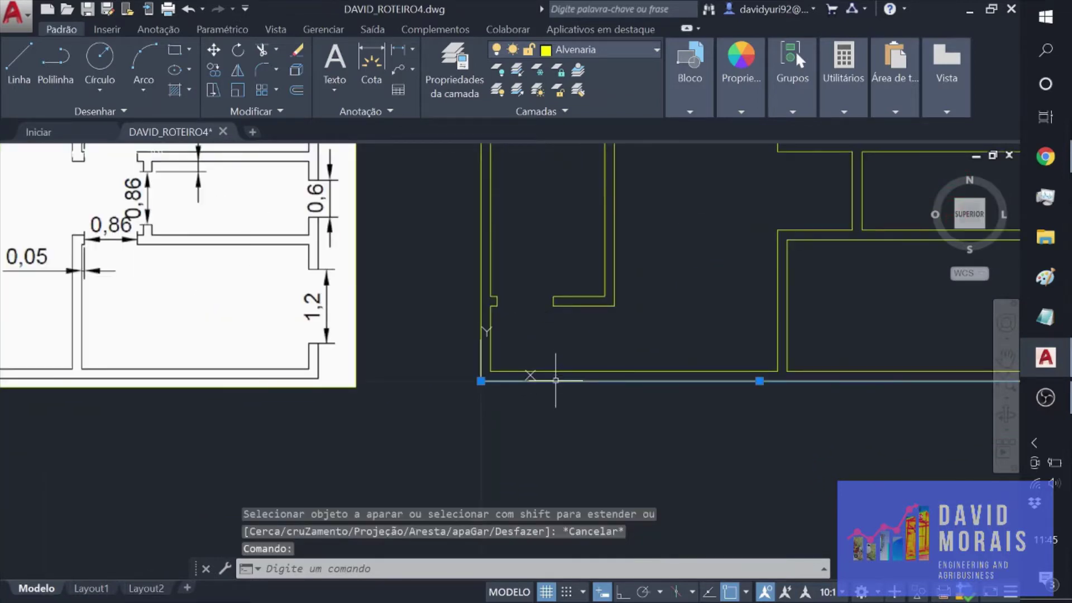
pyautogui.click(275, 48)
pyautogui.click(289, 104)
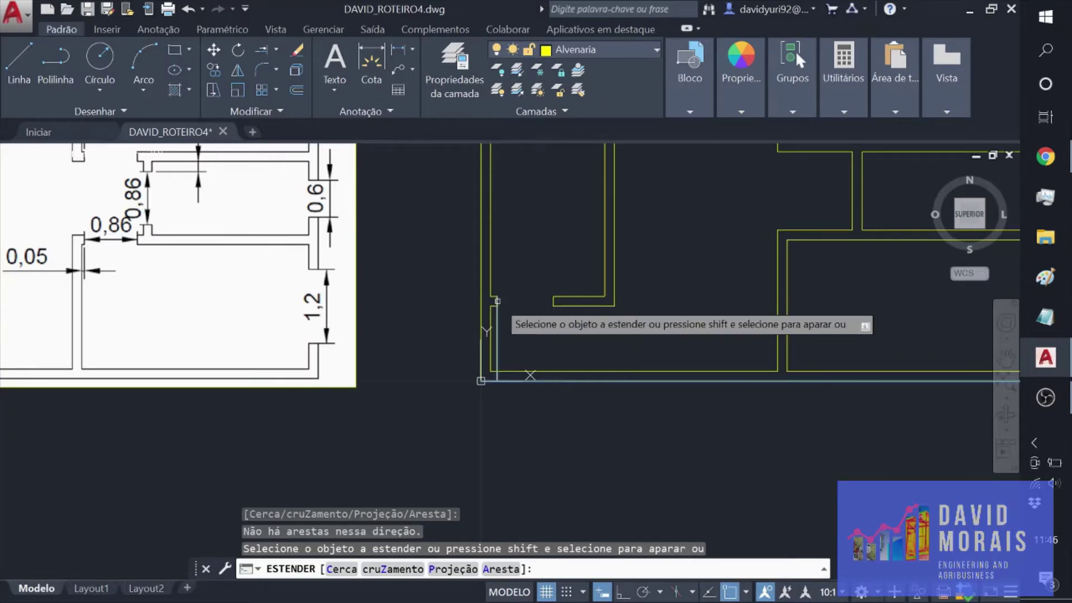
pyautogui.click(498, 304)
pyautogui.click(553, 300)
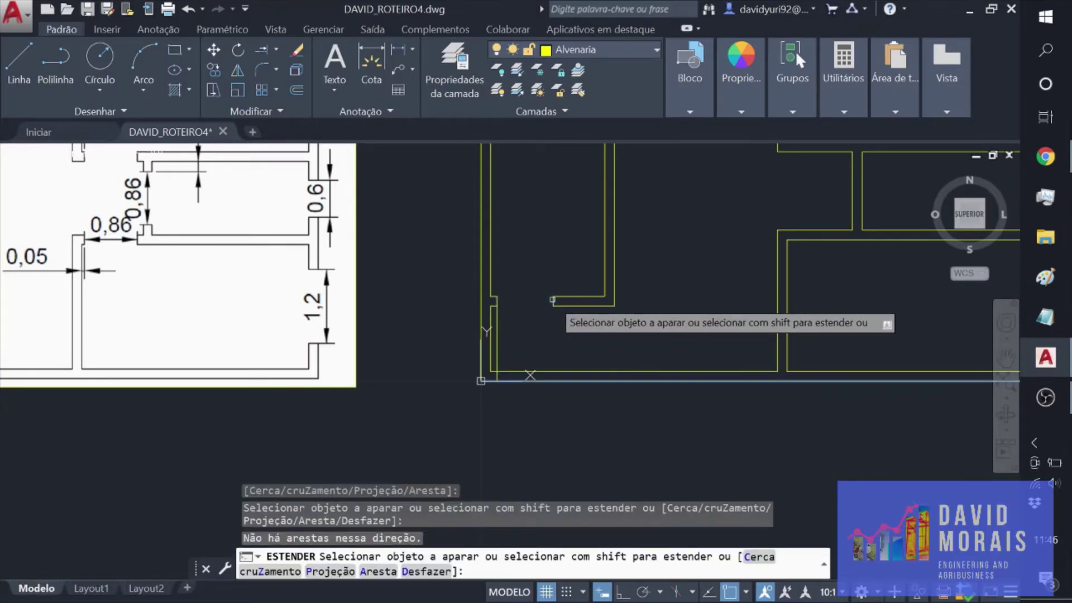
pyautogui.scroll(4, 552, 300)
pyautogui.press('Escape')
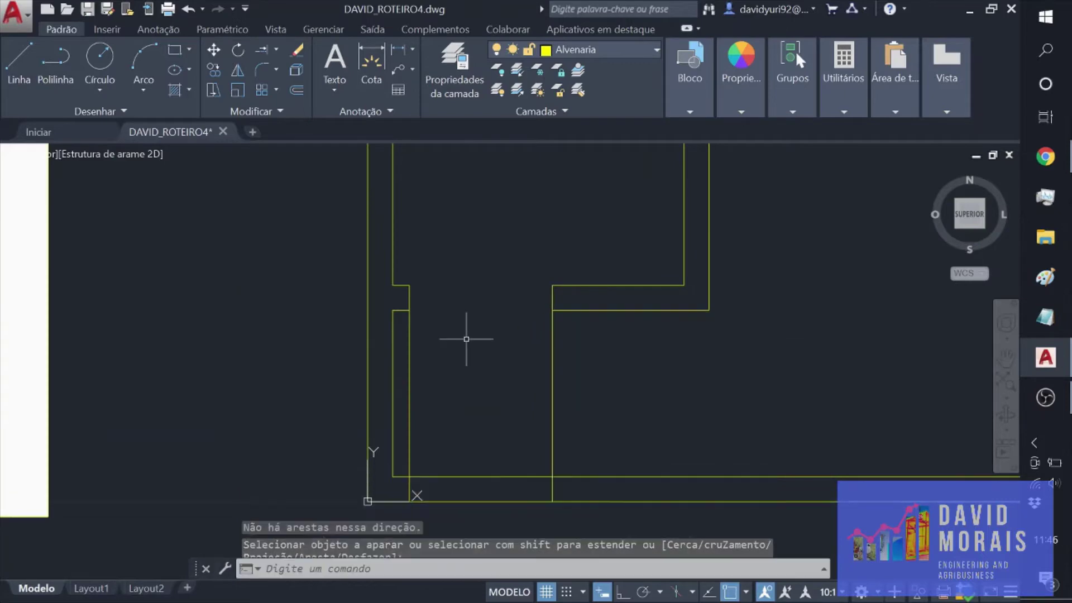
# Step: Trim both extended jamb lines between the narrow room's lower wall and the inner line of the plan's bottom wall
pyautogui.moveTo(466, 346); pyautogui.dragTo(480, 260, button='middle')
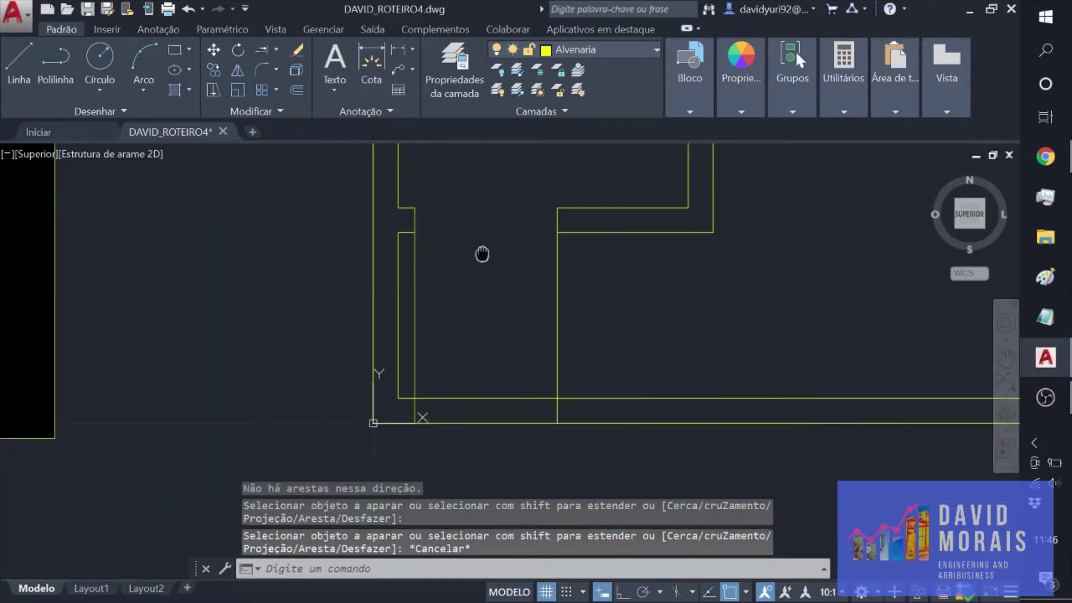
pyautogui.press('Escape')
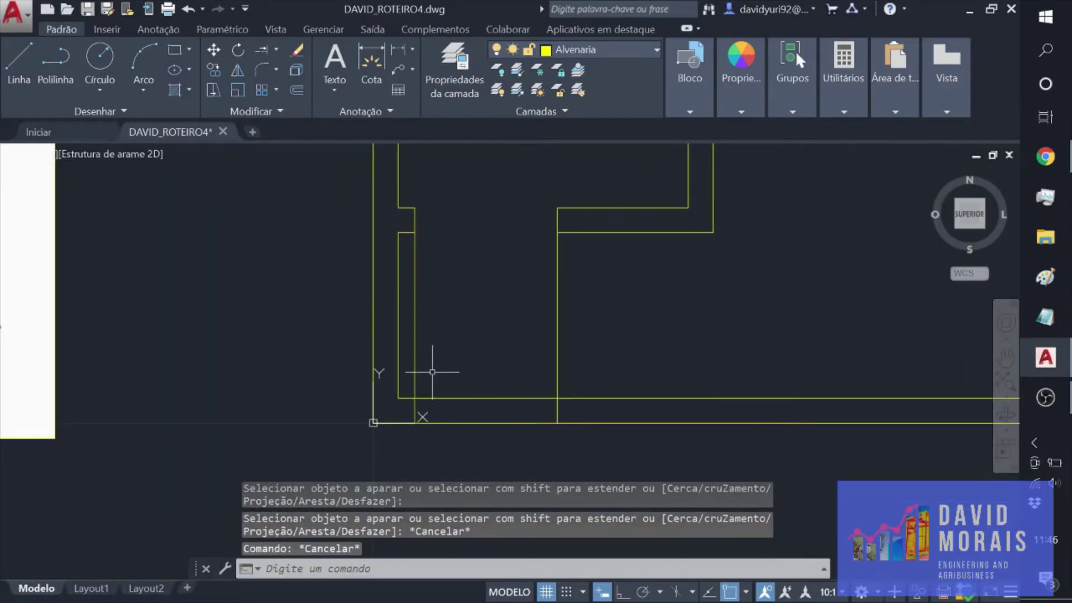
pyautogui.click(450, 397)
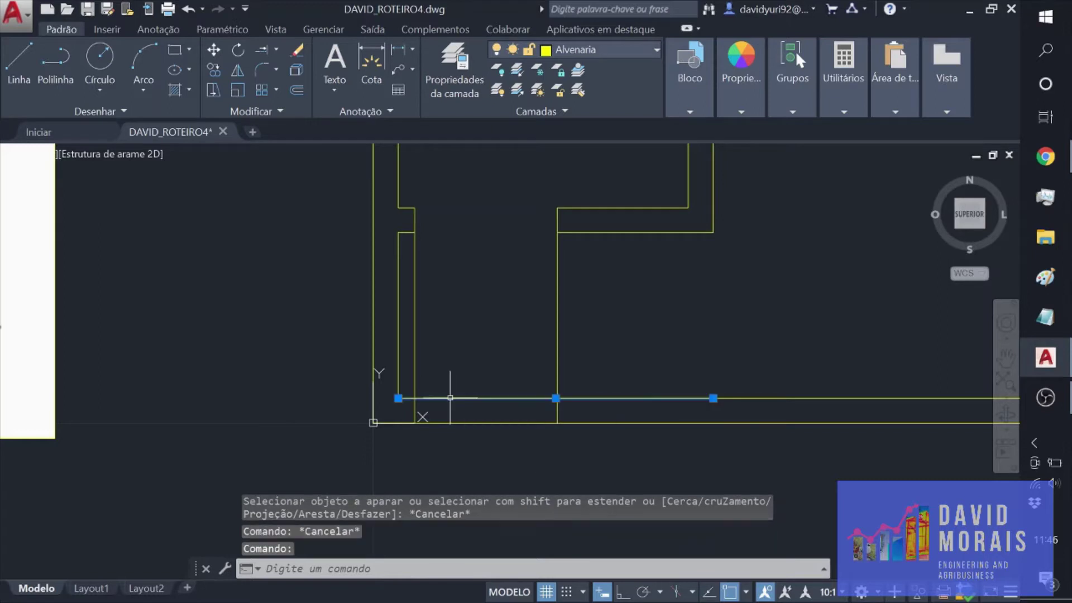
pyautogui.click(604, 233)
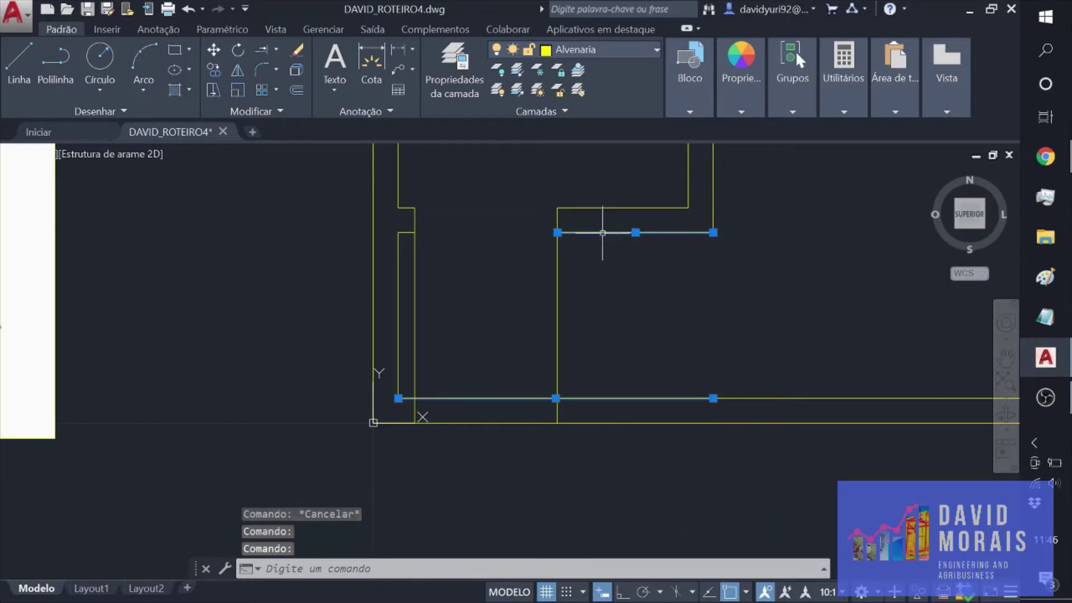
pyautogui.click(278, 49)
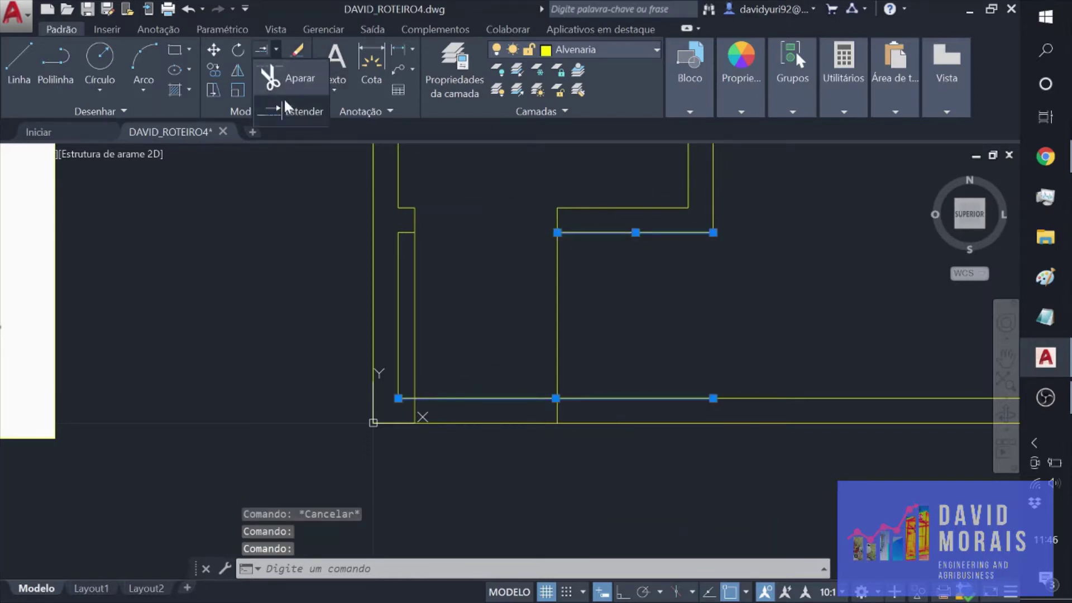
pyautogui.click(286, 78)
pyautogui.click(558, 289)
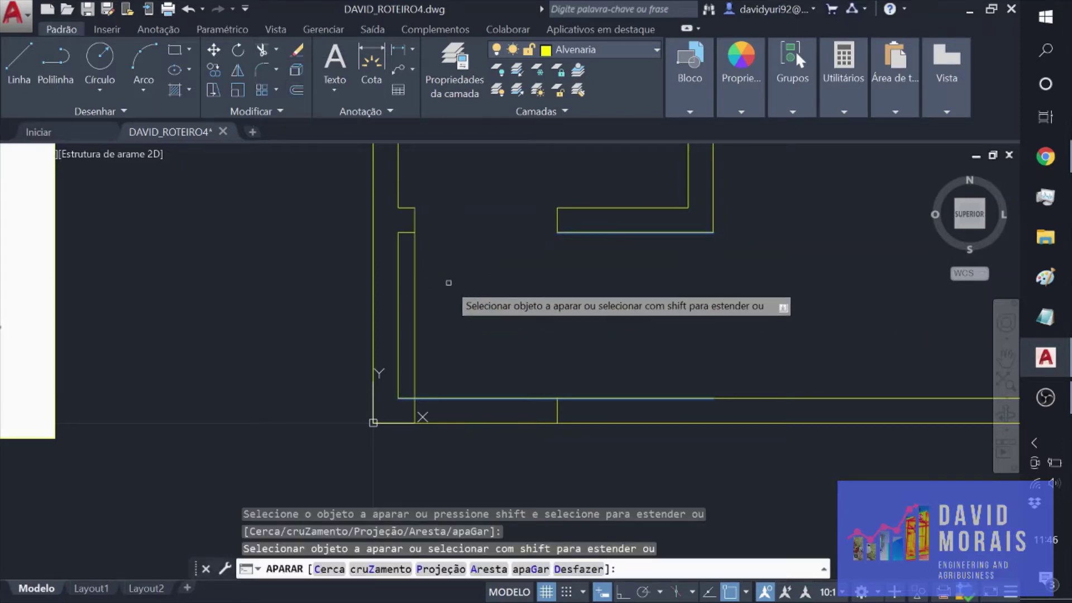
pyautogui.click(414, 302)
pyautogui.press('Escape')
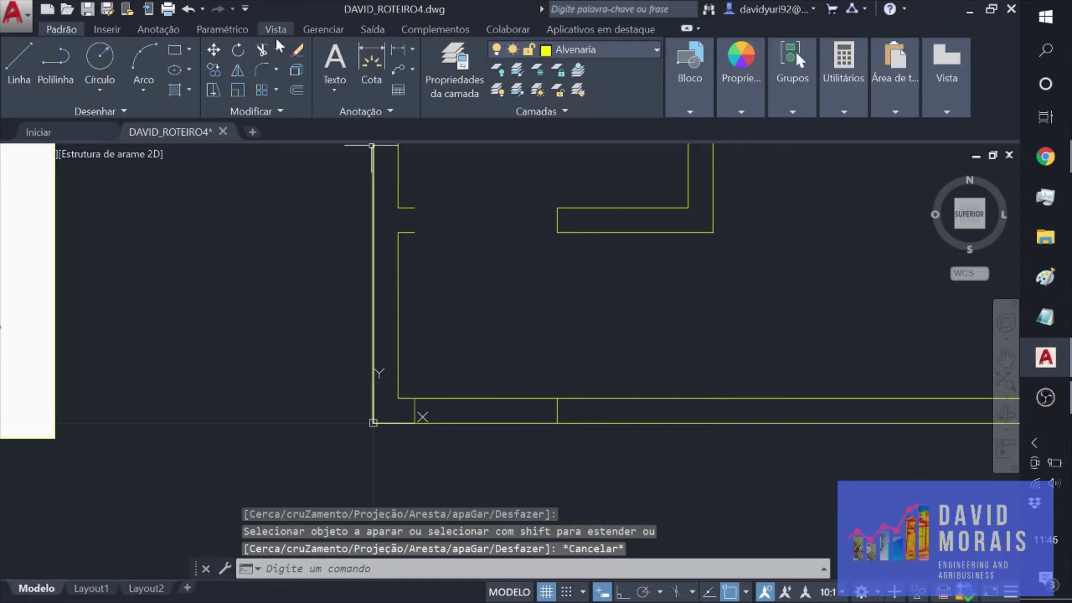
# Step: Try to close the open end of the left wall stub at the narrow room's doorway with a line, and undo it
pyautogui.click(28, 81)
pyautogui.click(414, 208)
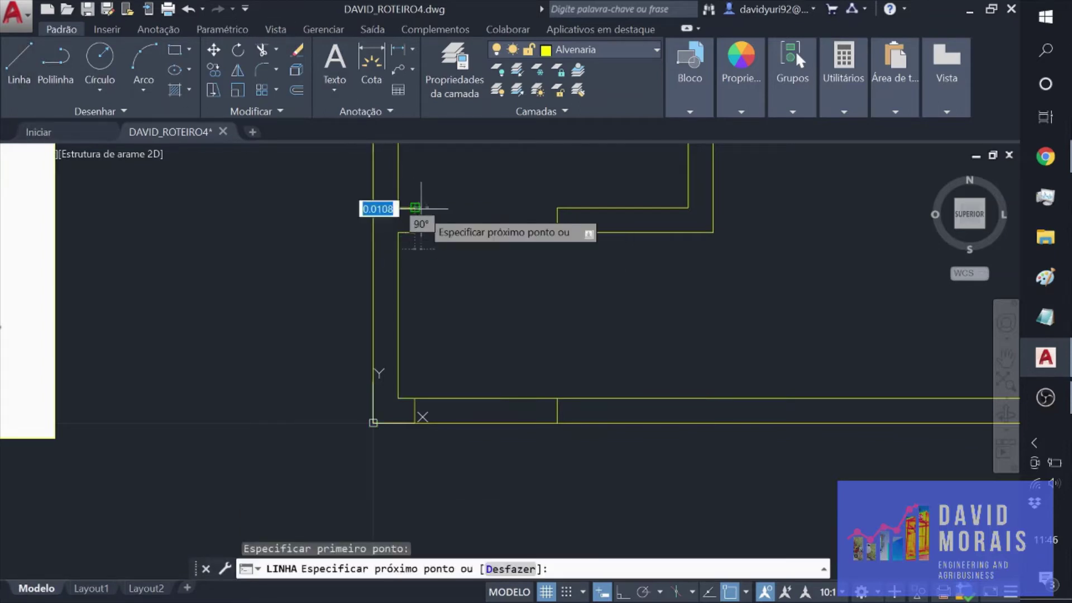
pyautogui.click(414, 232)
pyautogui.press('Escape')
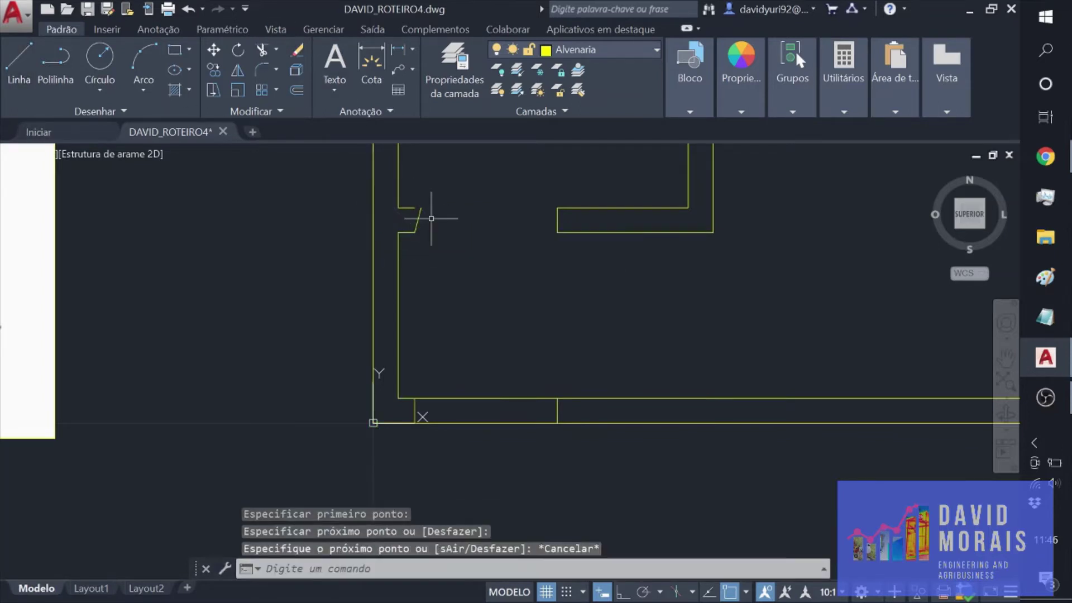
pyautogui.hotkey('ctrl', 'z')
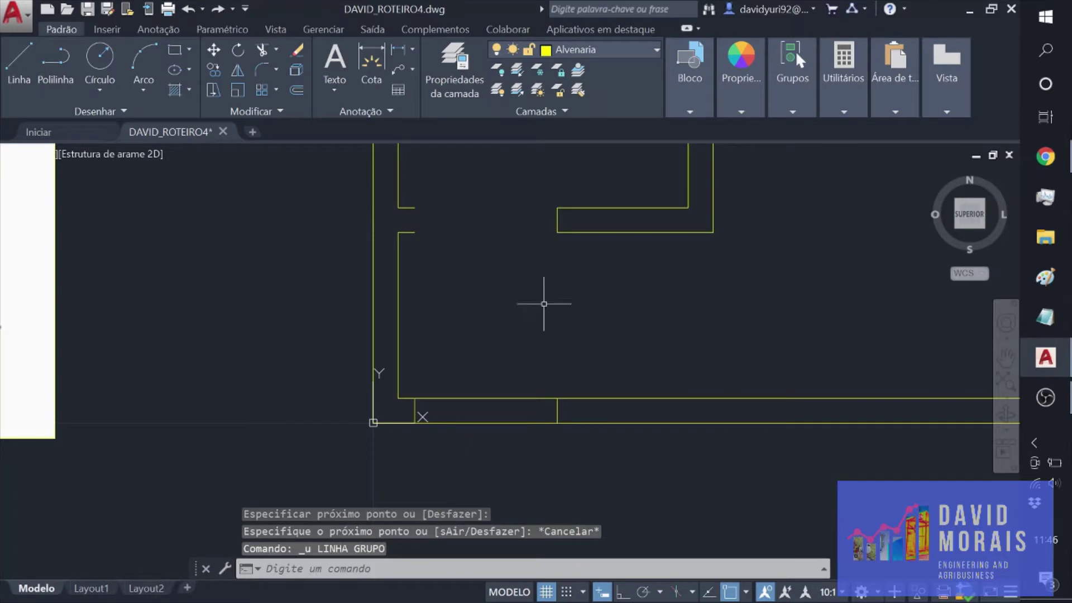
# Step: Turn on ortho mode and draw a vertical line closing the left wall stub at the narrow room's doorway
pyautogui.click(622, 593)
pyautogui.click(18, 69)
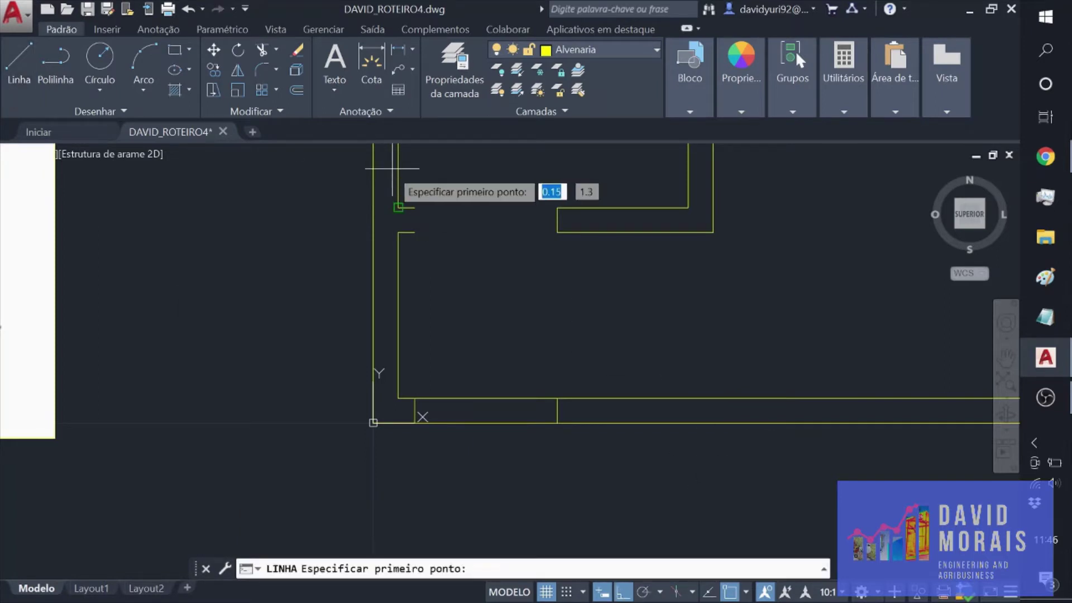
pyautogui.click(414, 208)
pyautogui.click(414, 232)
pyautogui.press('Escape')
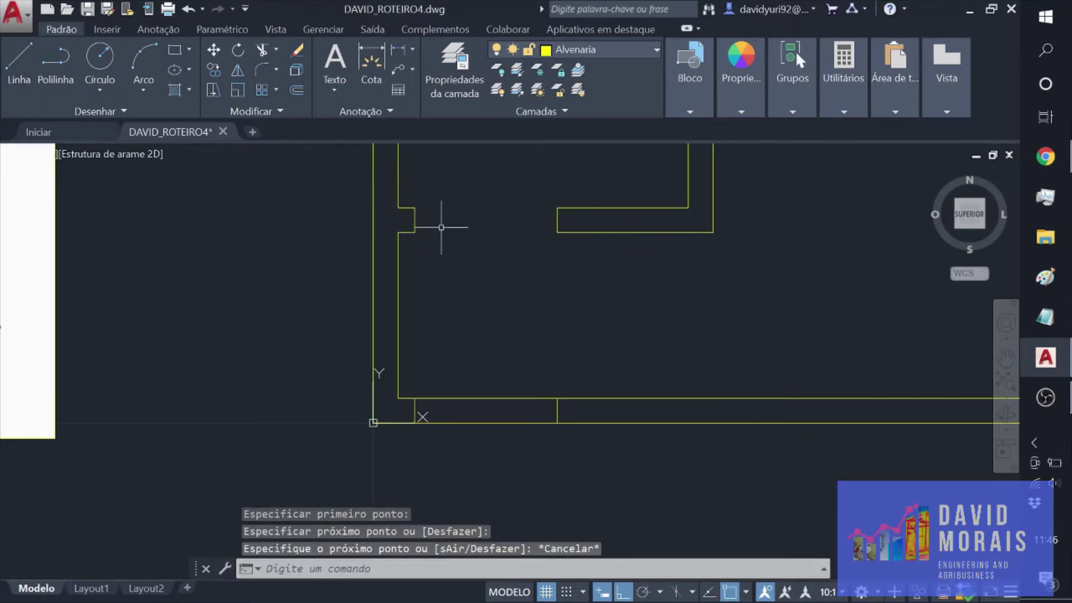
# Step: Trim both lines of the plan's bottom wall between the two jambs to open the entrance
pyautogui.click(557, 410)
pyautogui.click(414, 405)
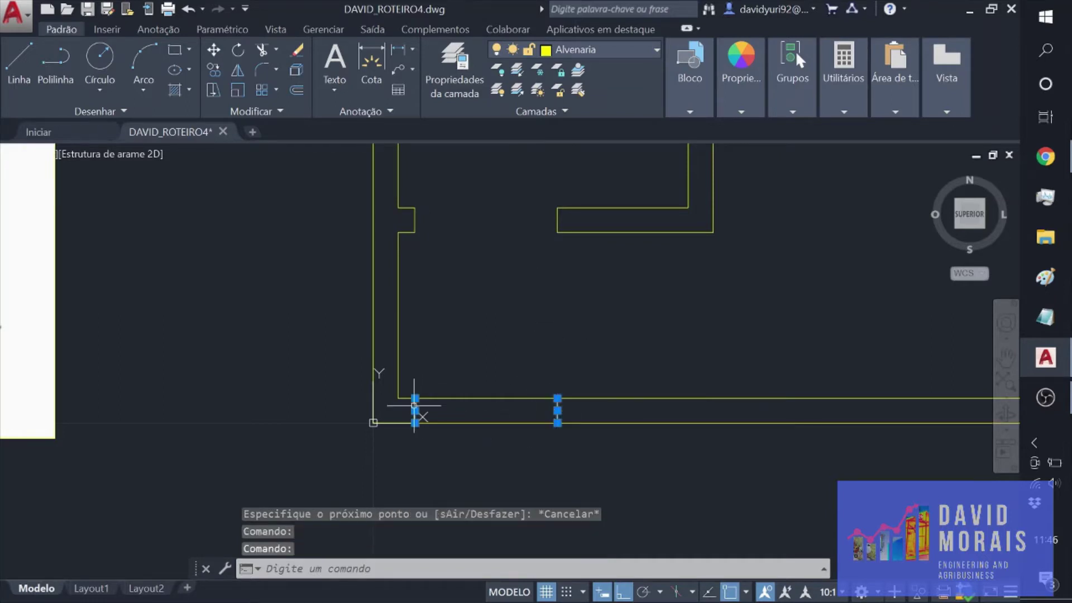
pyautogui.click(263, 50)
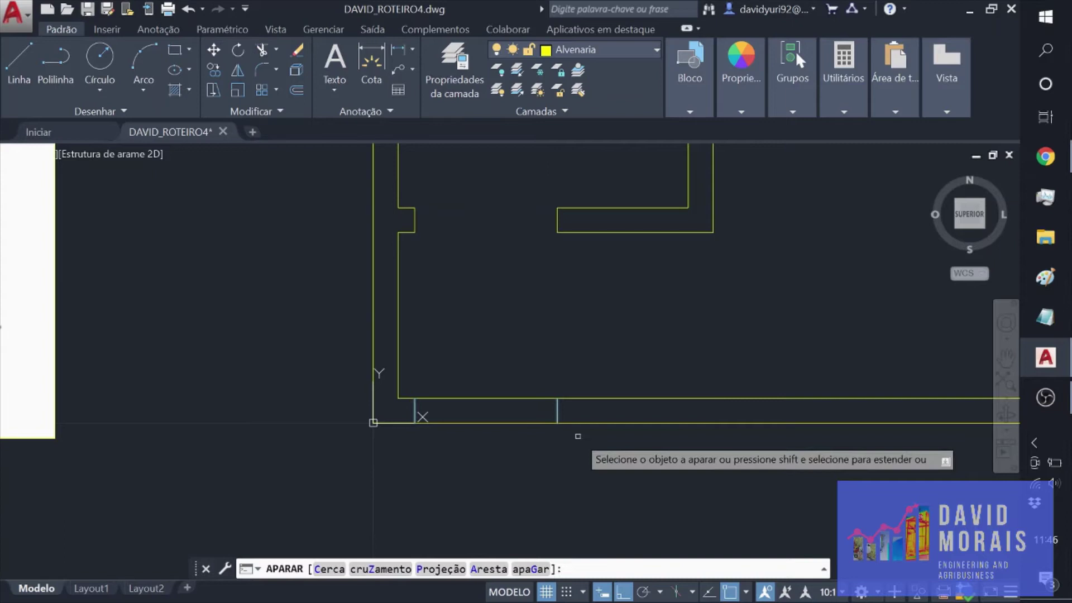
pyautogui.click(521, 400)
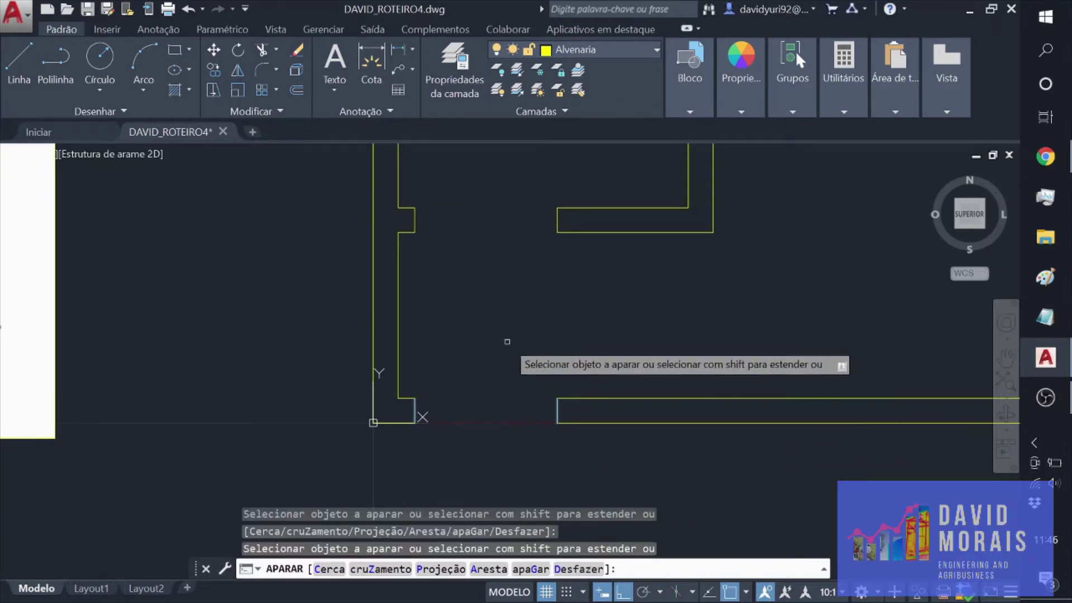
pyautogui.press('Escape')
# Step: Compare the floor plan with the reference image and examine the door dimensions around the small central room
pyautogui.scroll(-2, 494, 316)
pyautogui.scroll(-4, 489, 296)
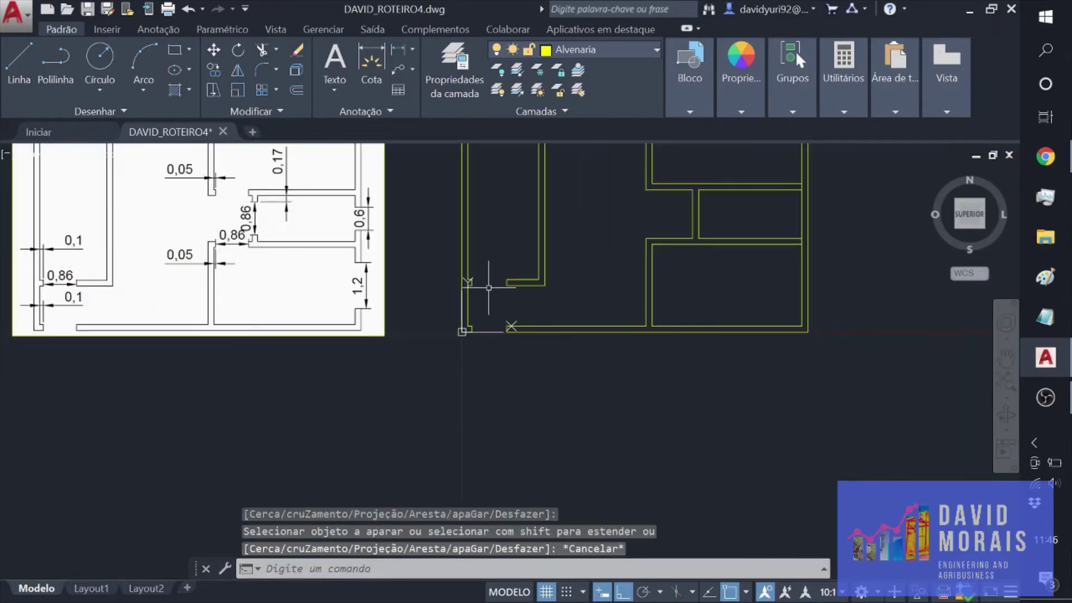
pyautogui.moveTo(482, 246); pyautogui.dragTo(479, 327, button='middle')
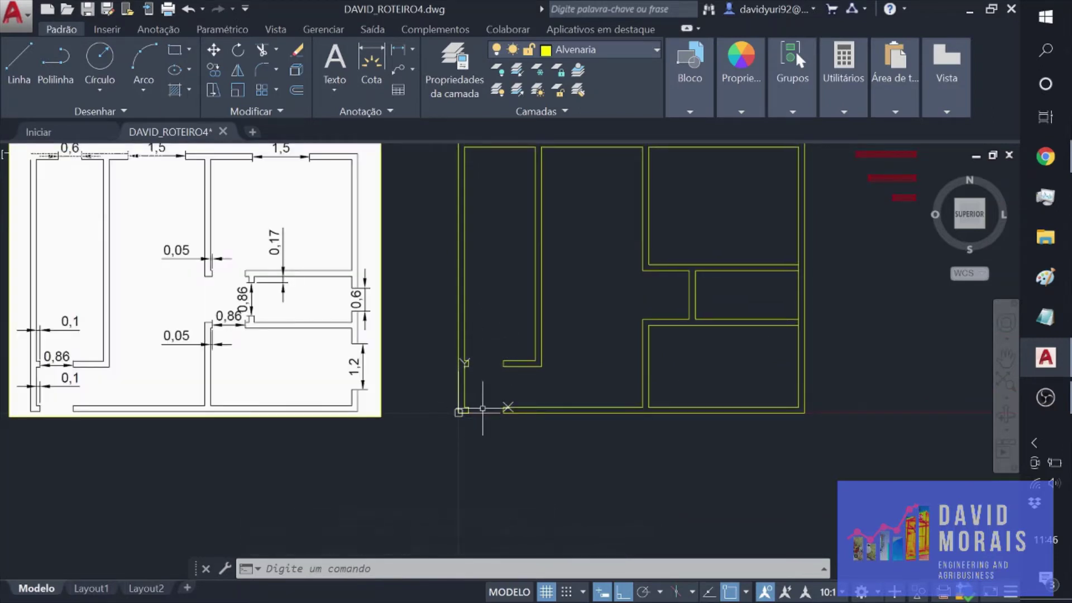
pyautogui.scroll(2, 477, 406)
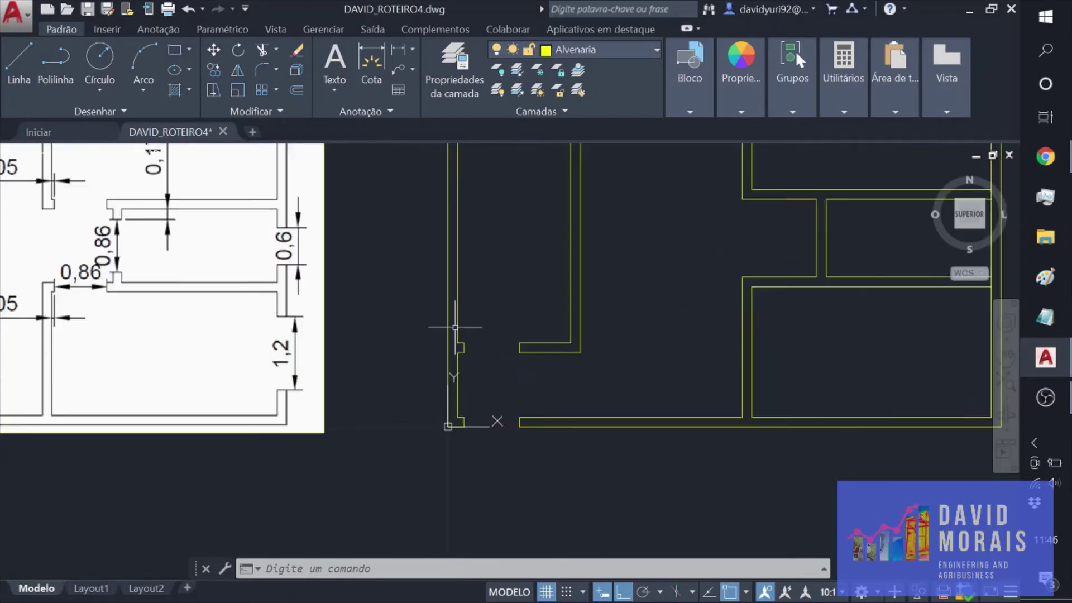
pyautogui.scroll(-6, 466, 337)
pyautogui.scroll(2, 516, 319)
pyautogui.scroll(2, 516, 319)
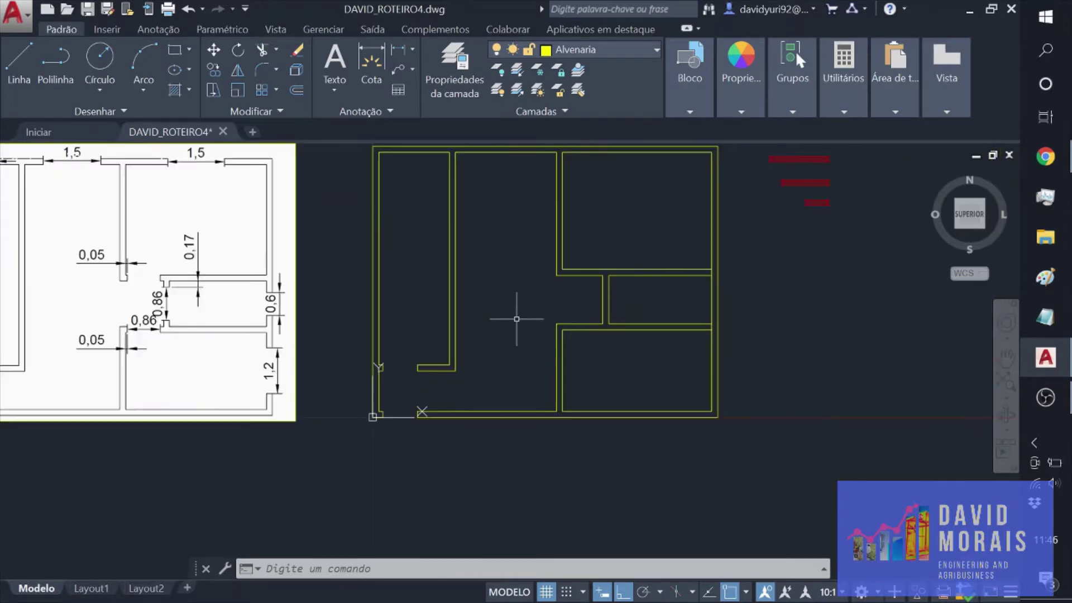
pyautogui.scroll(-2, 519, 316)
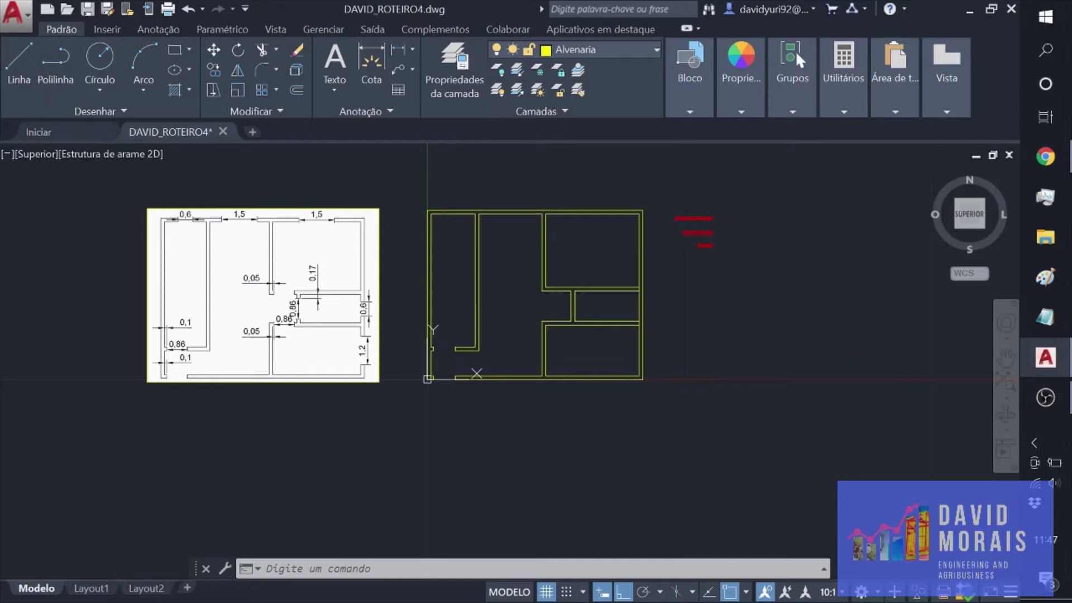
pyautogui.scroll(2, 296, 250)
pyautogui.scroll(2, 714, 294)
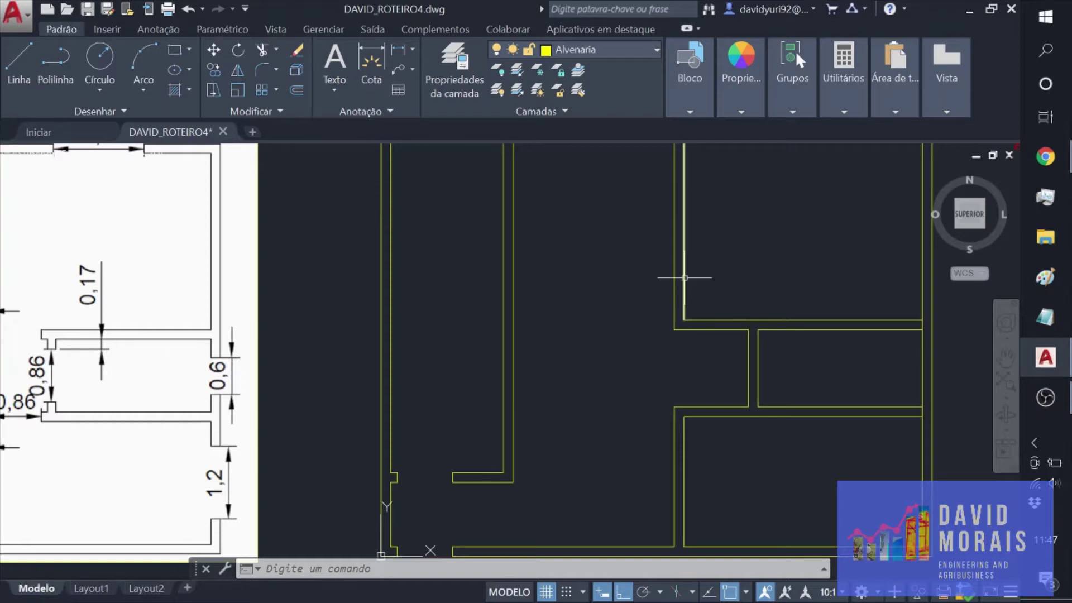
pyautogui.click(684, 277)
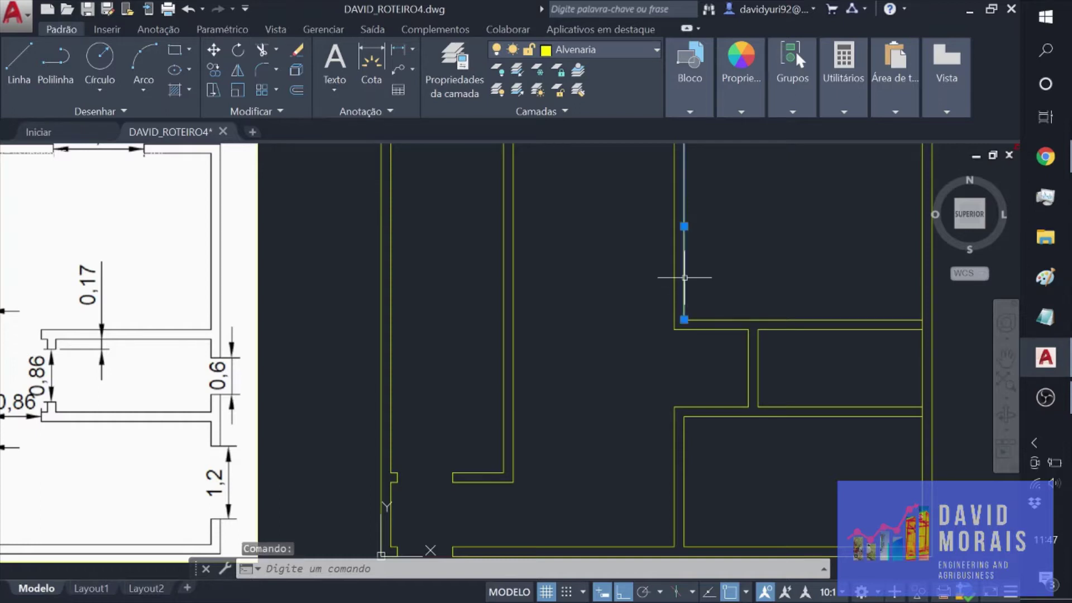
pyautogui.click(275, 49)
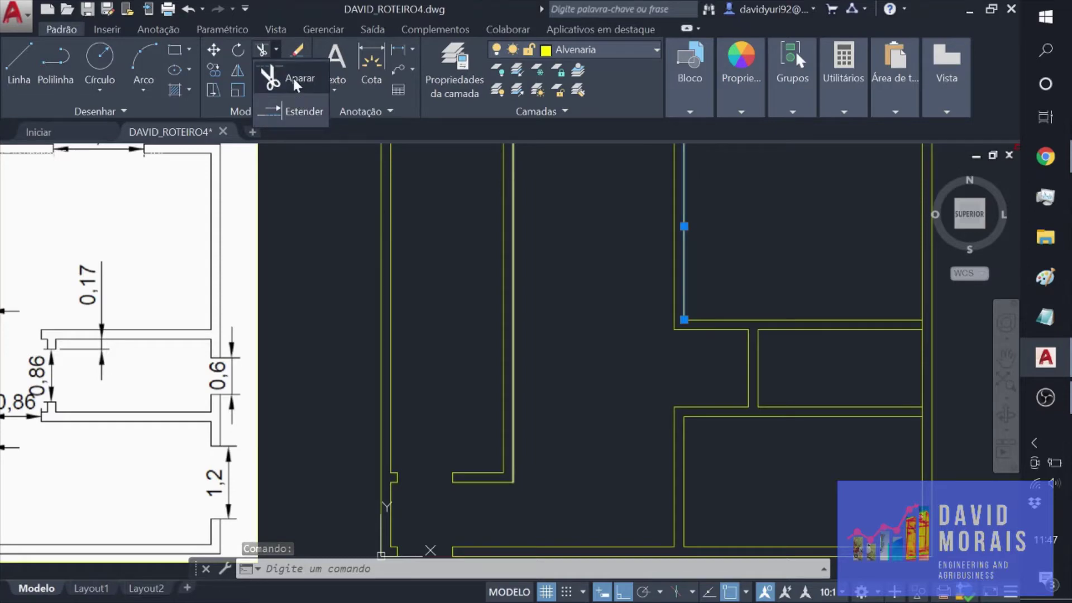
pyautogui.scroll(-3, 143, 251)
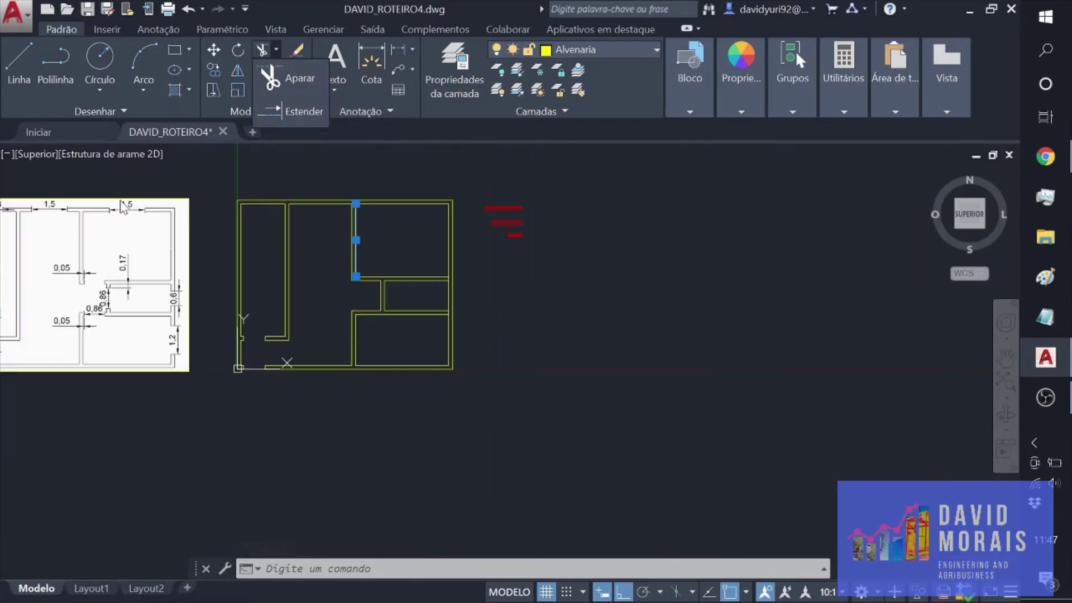
pyautogui.scroll(3, 115, 310)
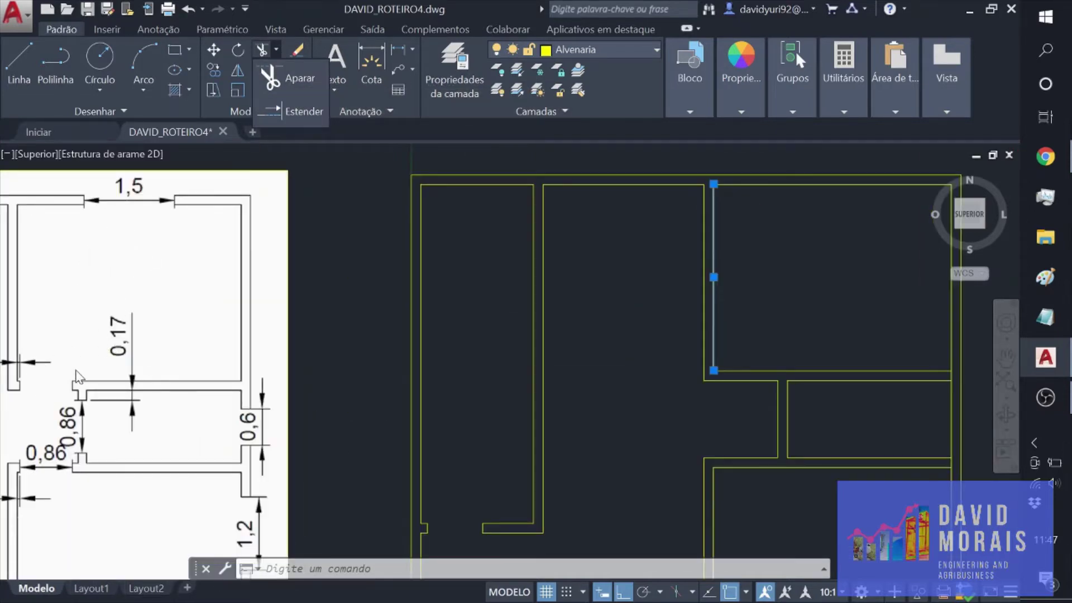
pyautogui.scroll(-2, 78, 378)
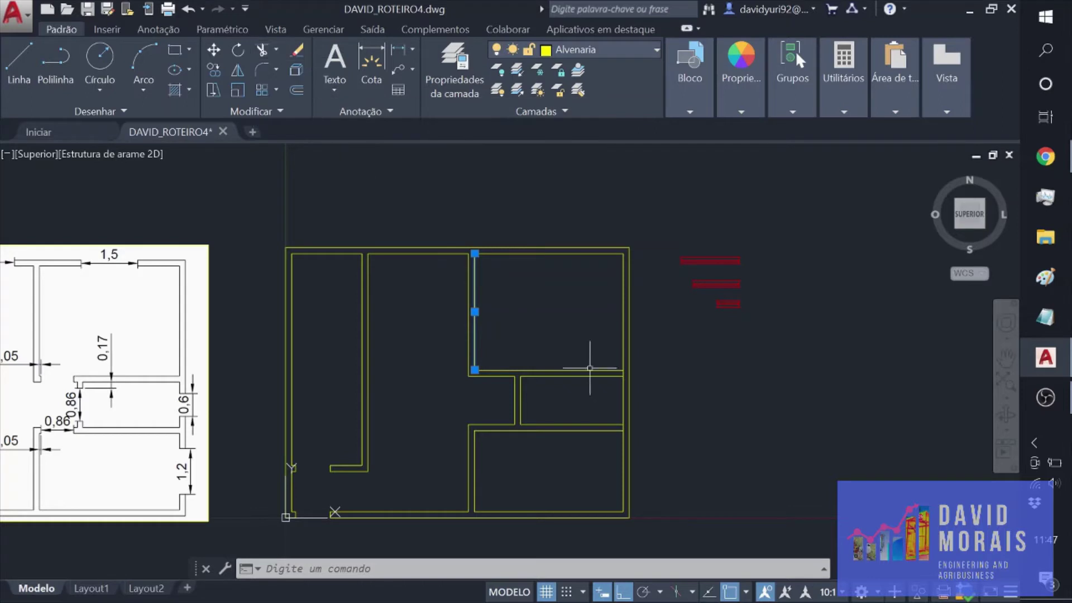
pyautogui.scroll(4, 454, 423)
pyautogui.press('Escape')
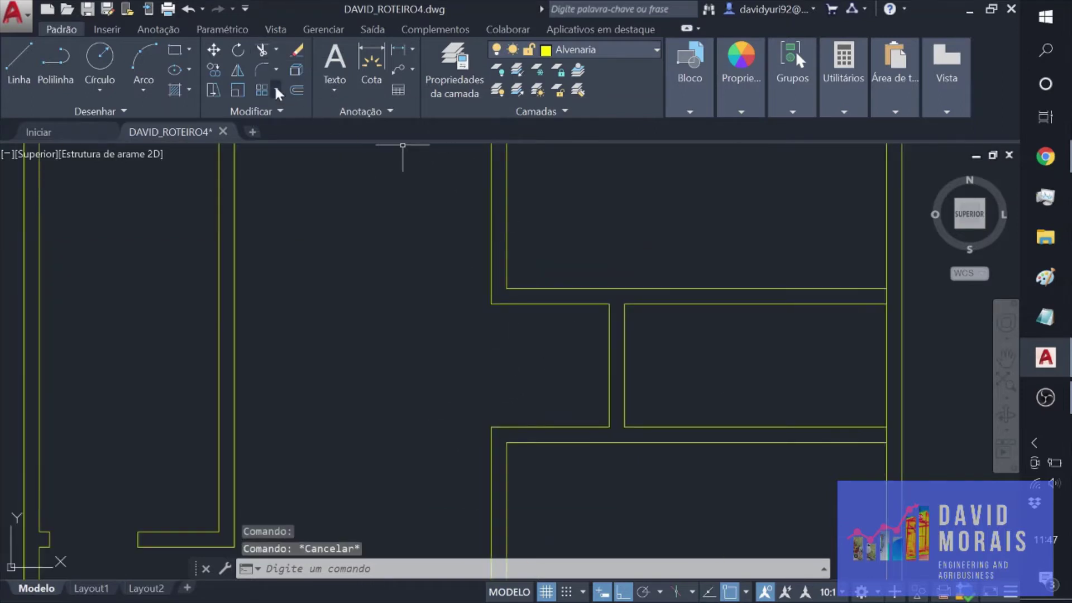
# Step: Offset the left inner wall lines of the upper-right and lower-right rooms 0.05 into the rooms
pyautogui.click(296, 90)
pyautogui.write('0')
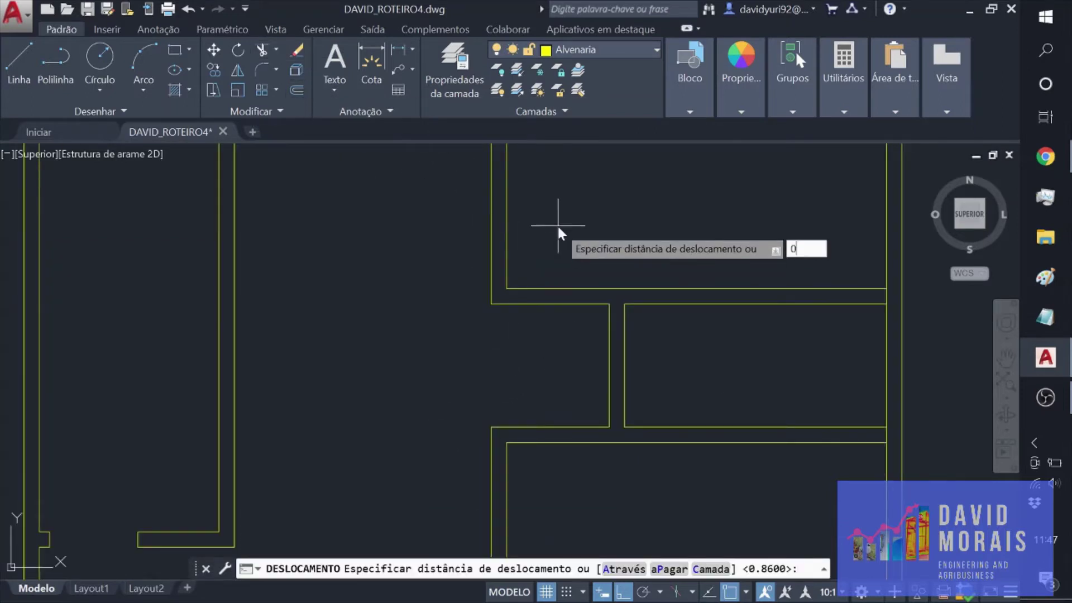
pyautogui.write('.05')
pyautogui.press('Return')
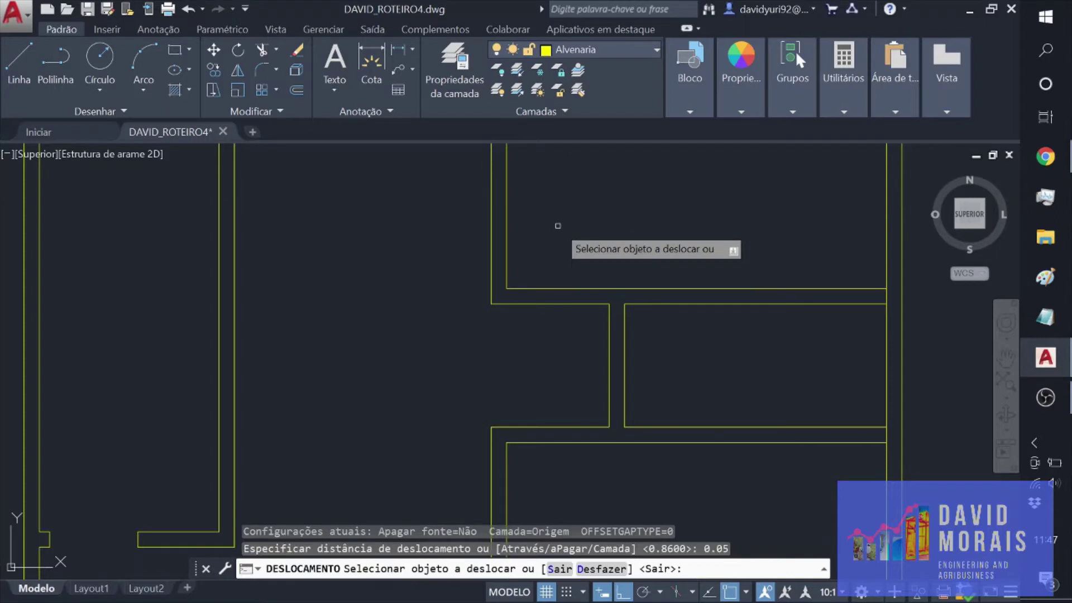
pyautogui.click(506, 221)
pyautogui.click(525, 233)
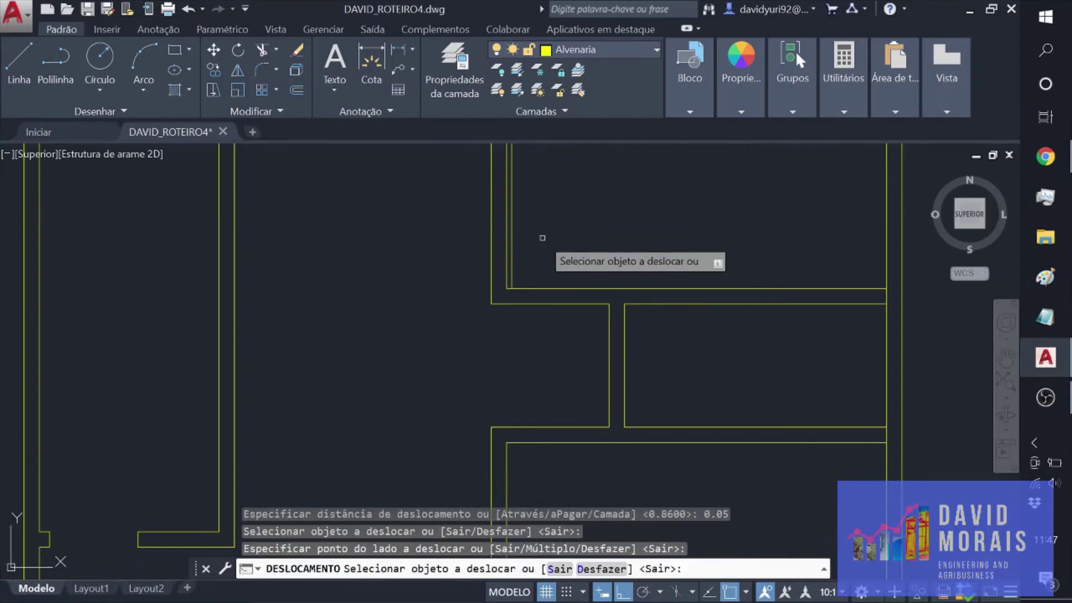
pyautogui.click(506, 484)
pyautogui.click(533, 473)
pyautogui.press('Escape')
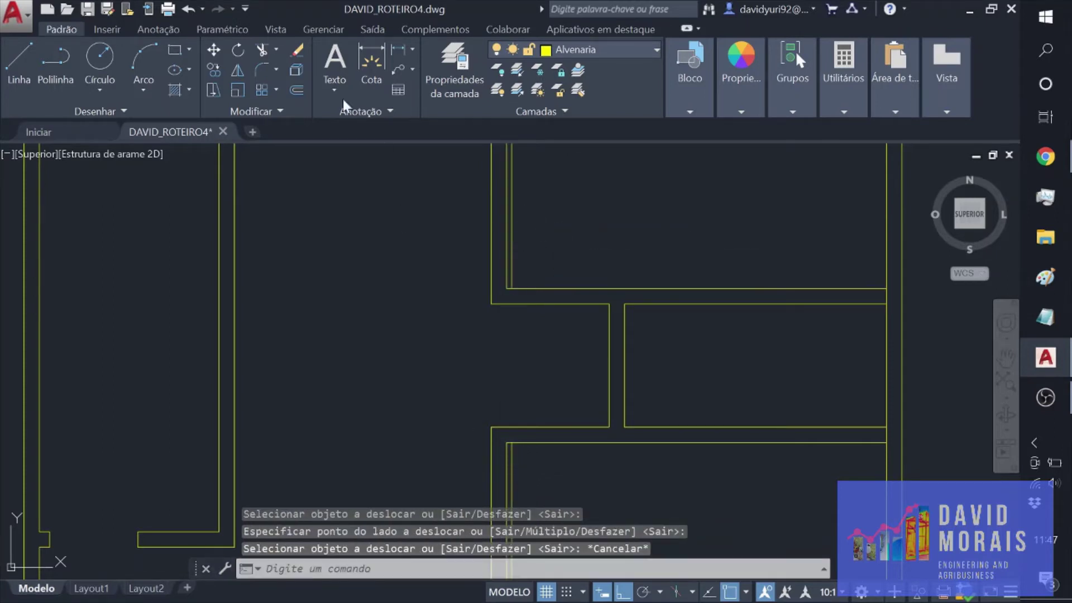
# Step: Extend the lower-right room's offset line up to the outer line of that room's top wall
pyautogui.click(276, 49)
pyautogui.click(289, 112)
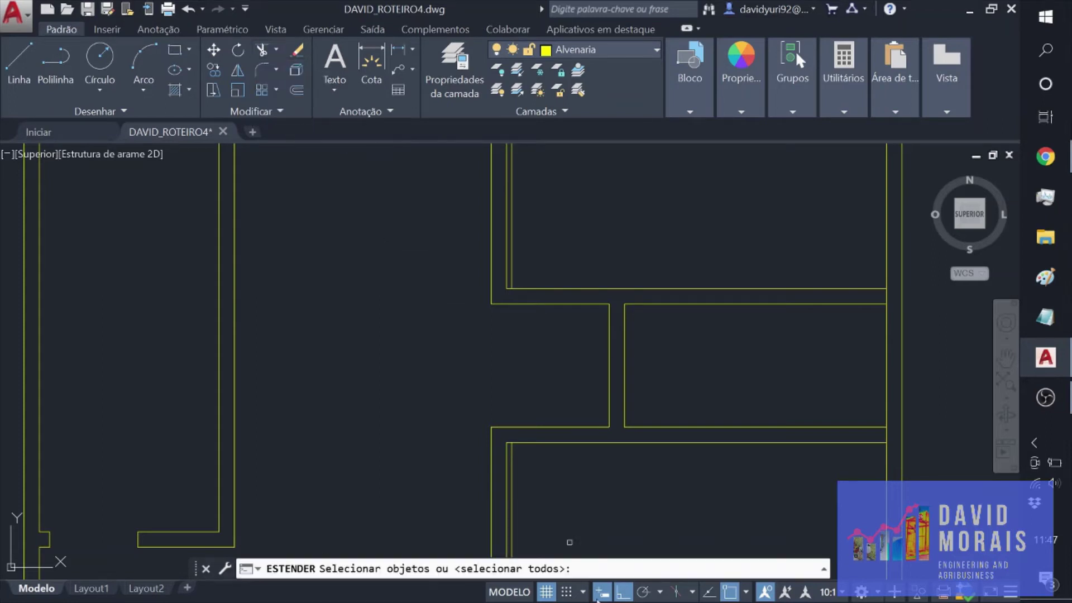
pyautogui.click(518, 427)
pyautogui.press('Return')
pyautogui.click(511, 449)
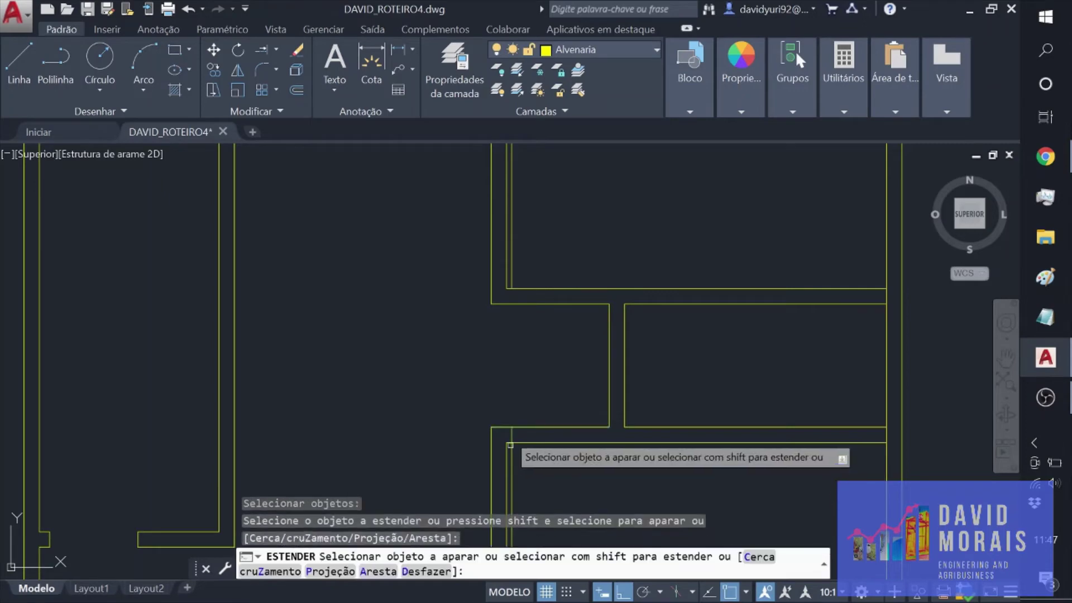
pyautogui.press('Escape')
# Step: Extend the upper-right room's offset line down to the outer line of that room's bottom wall
pyautogui.click(263, 51)
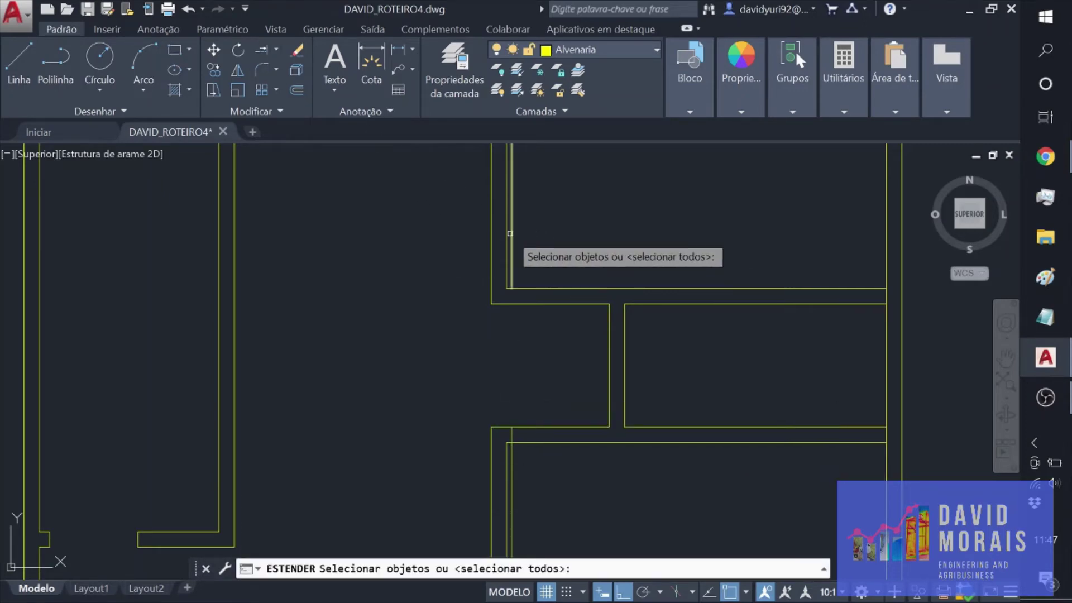
pyautogui.click(514, 305)
pyautogui.press('Return')
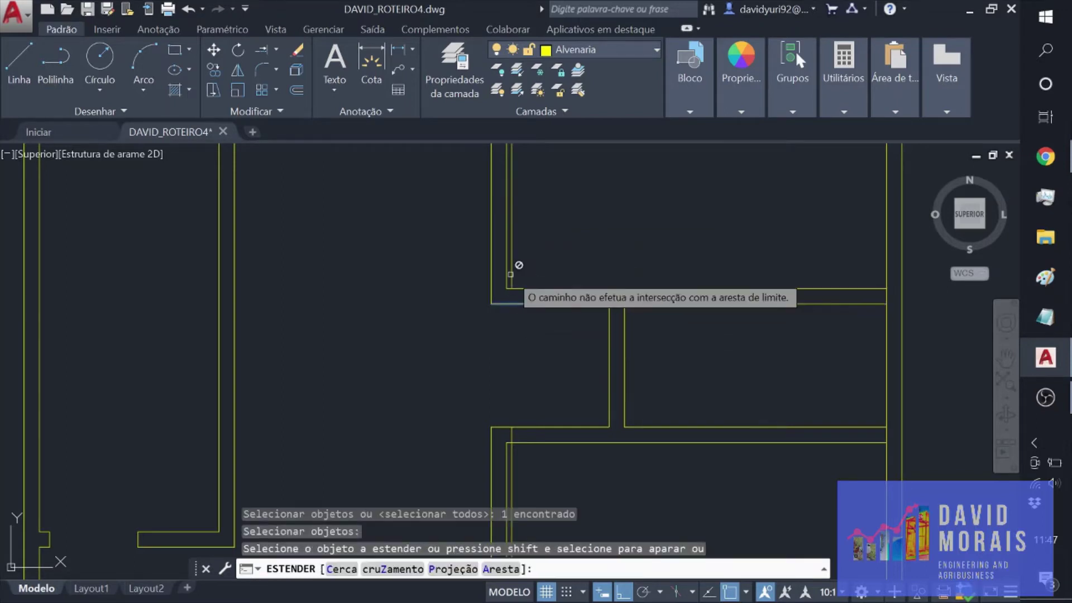
pyautogui.click(514, 282)
pyautogui.press('Escape')
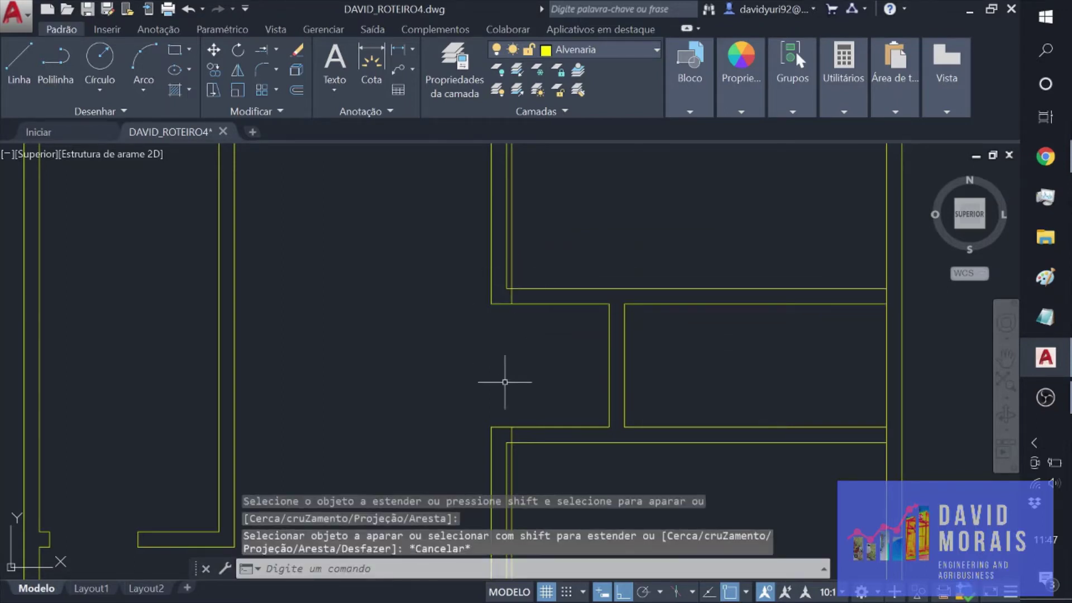
pyautogui.press('Escape')
# Step: Offset the extended lines of the upper-right and lower-right rooms 0.86 to the right to mark the far door jambs
pyautogui.click(512, 214)
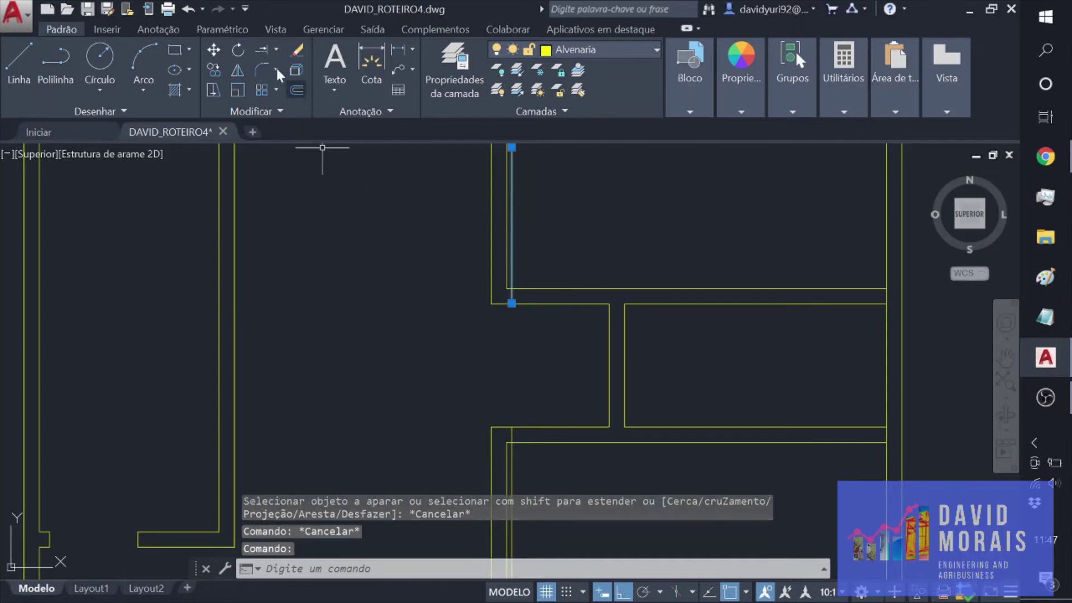
pyautogui.press('Escape')
pyautogui.write('o')
pyautogui.press('Return')
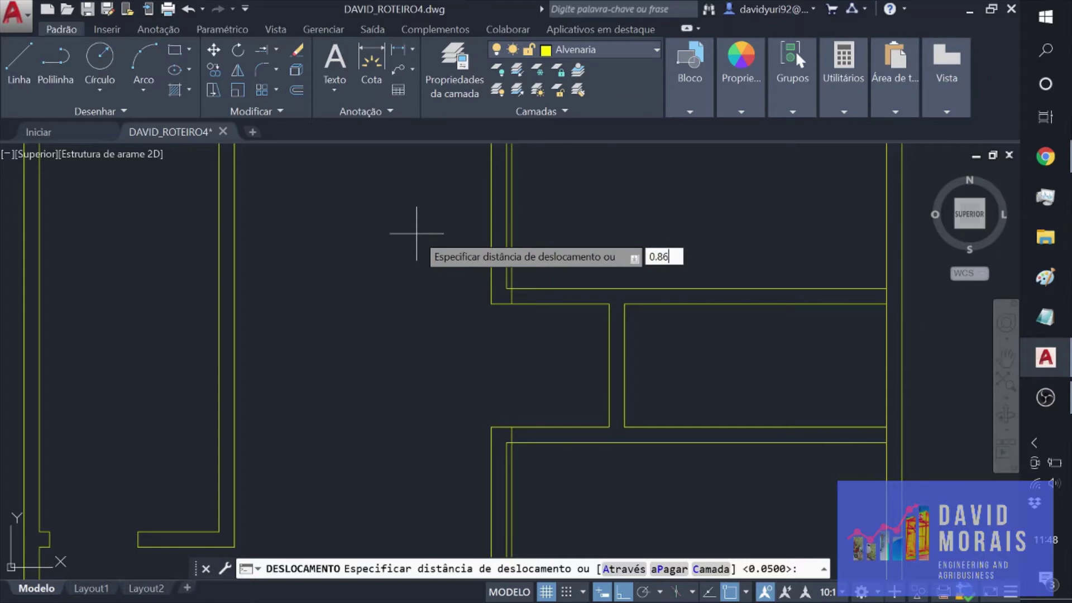
pyautogui.press('Return')
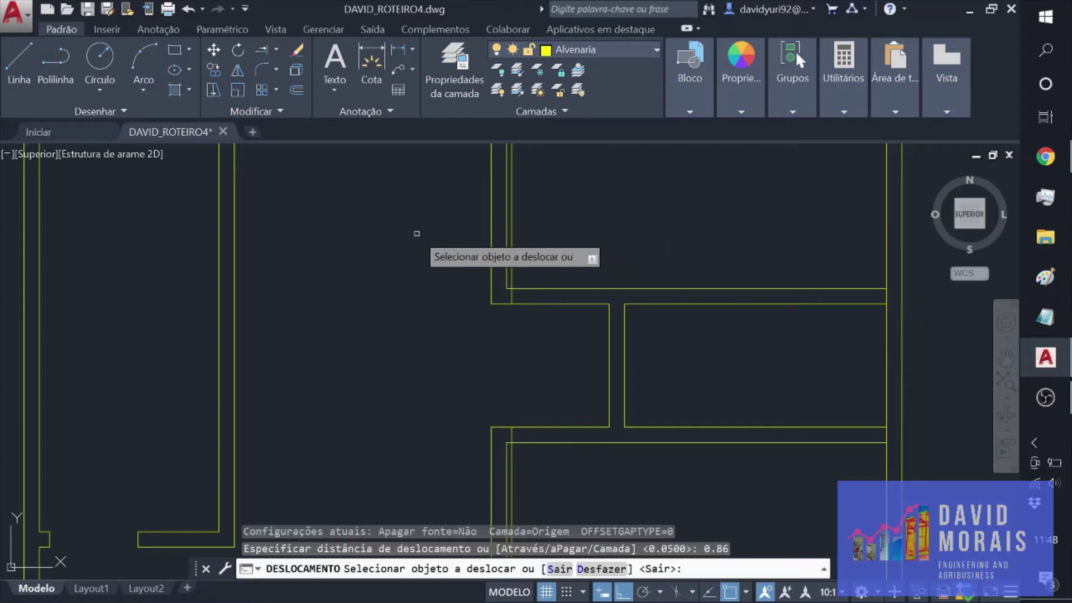
pyautogui.click(513, 234)
pyautogui.click(581, 251)
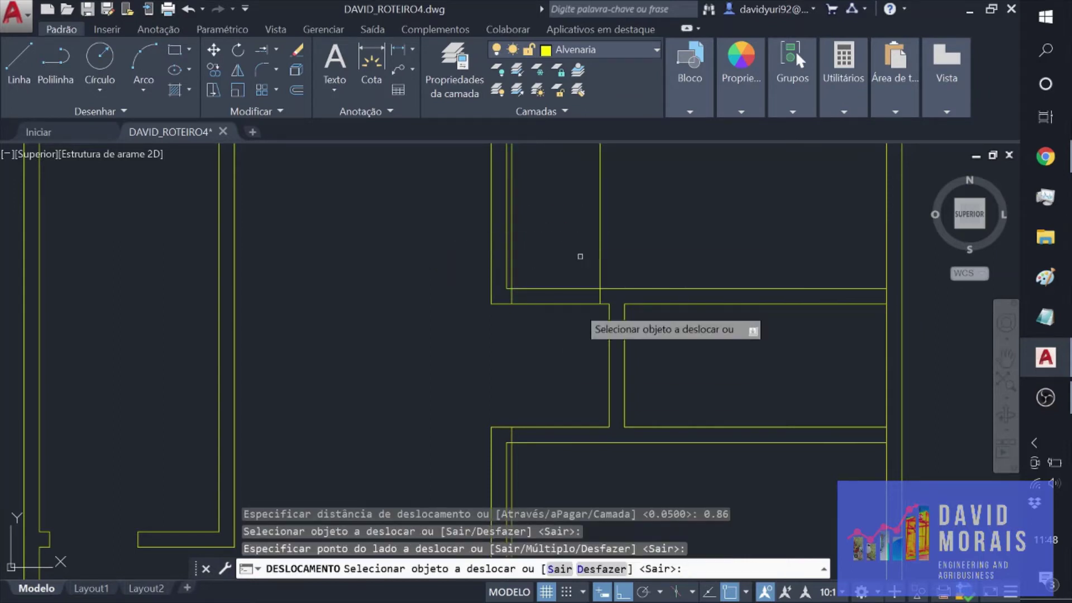
pyautogui.click(513, 475)
pyautogui.click(583, 469)
pyautogui.press('Escape')
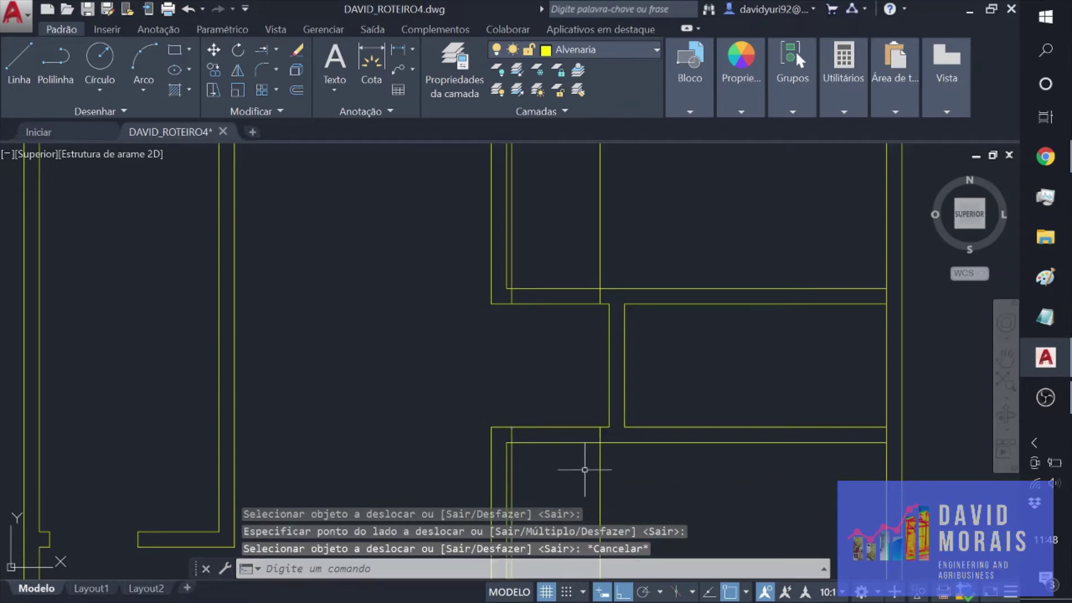
pyautogui.press('Escape')
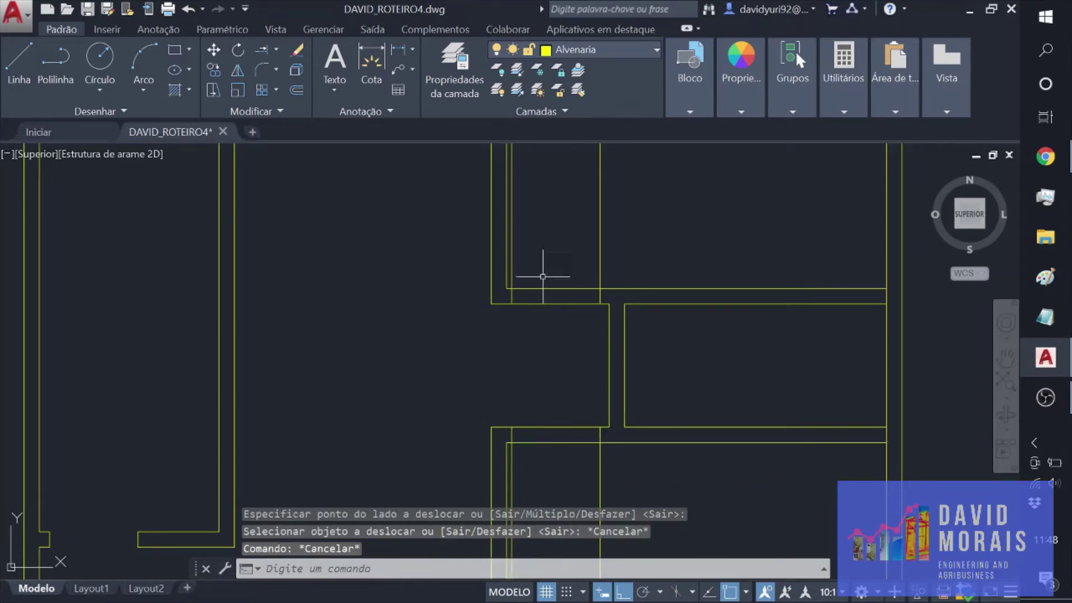
# Step: Trim the upper-right room's two jamb lines at the bottom wall's inner line, keeping only the parts within the wall thickness
pyautogui.click(537, 288)
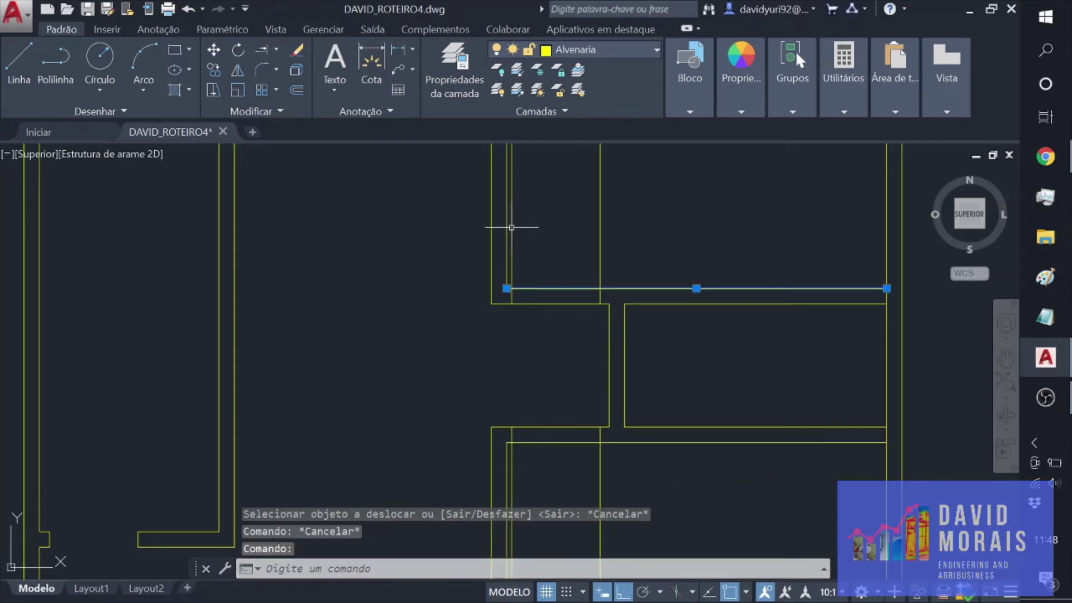
pyautogui.click(276, 49)
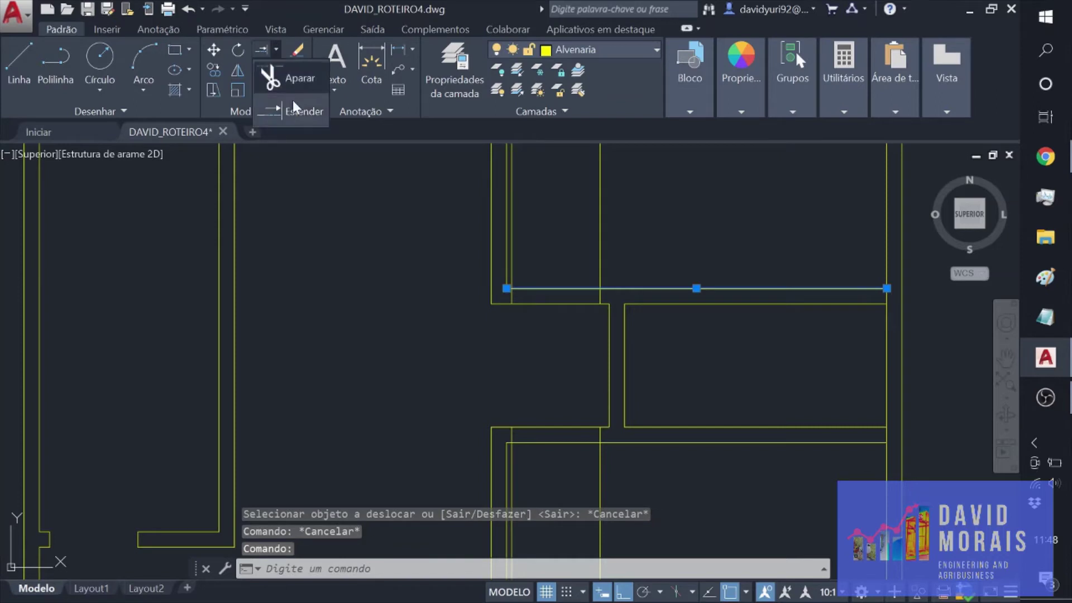
pyautogui.click(283, 71)
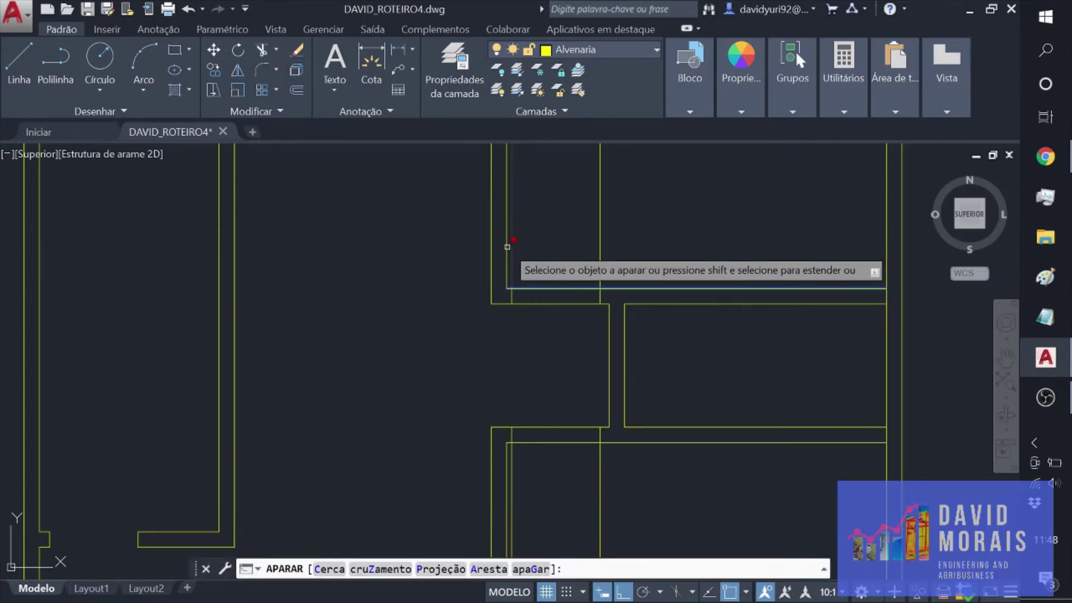
pyautogui.click(511, 247)
pyautogui.click(599, 242)
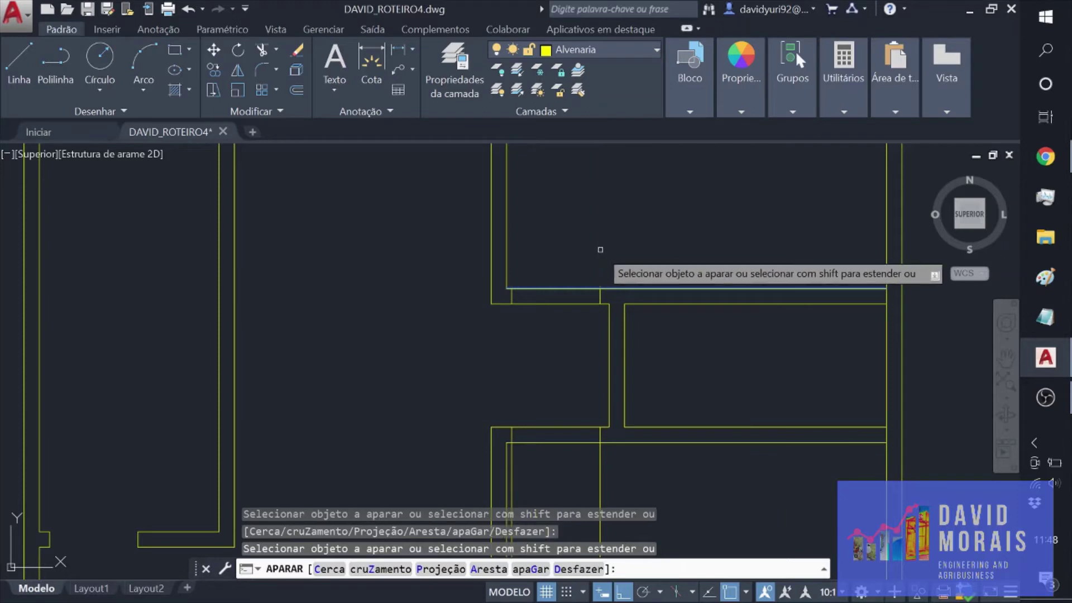
pyautogui.press('Escape')
# Step: Trim the lower-right room's two jamb lines at the top wall's inner line, removing the parts inside the room
pyautogui.click(531, 442)
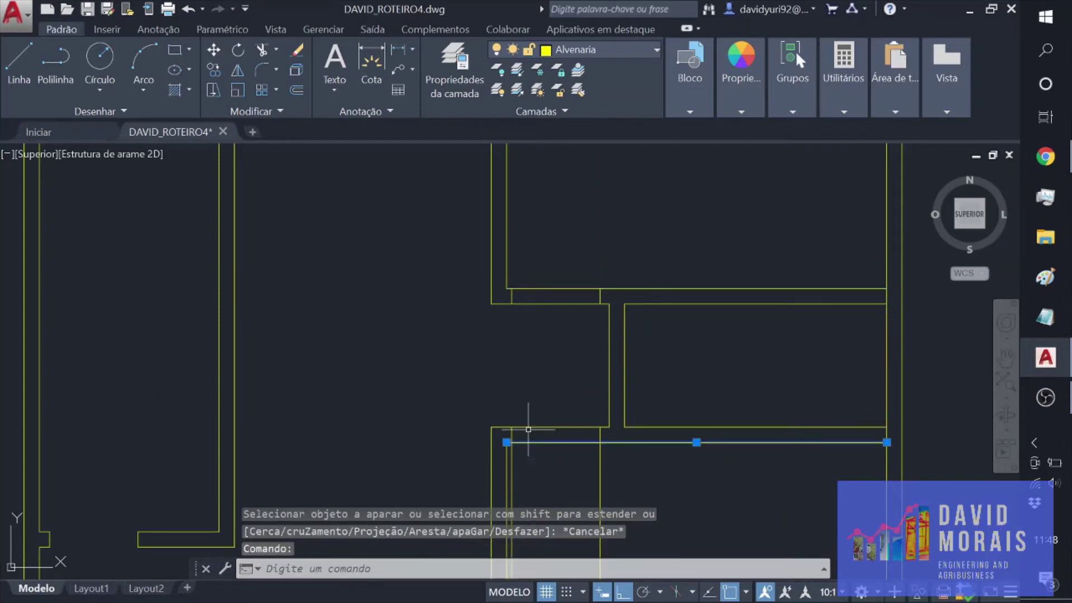
pyautogui.click(263, 50)
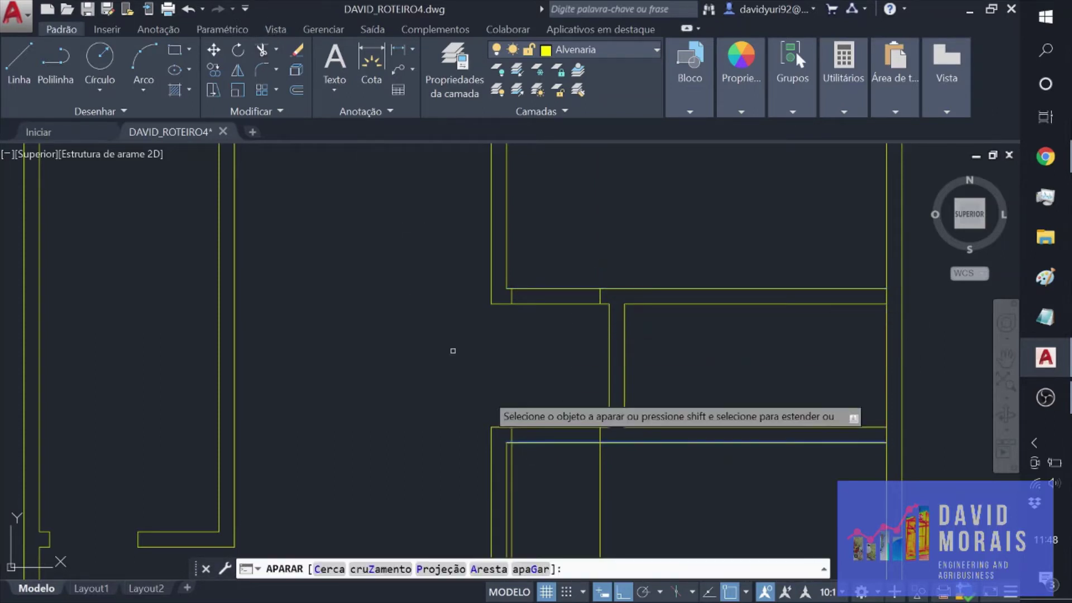
pyautogui.click(512, 457)
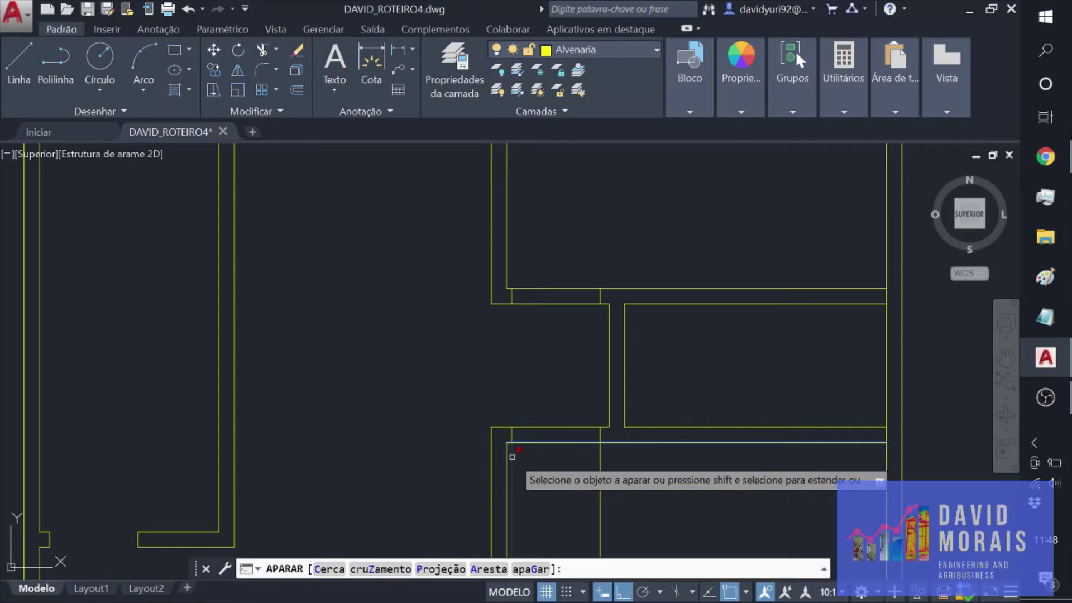
pyautogui.click(594, 460)
pyautogui.press('Escape')
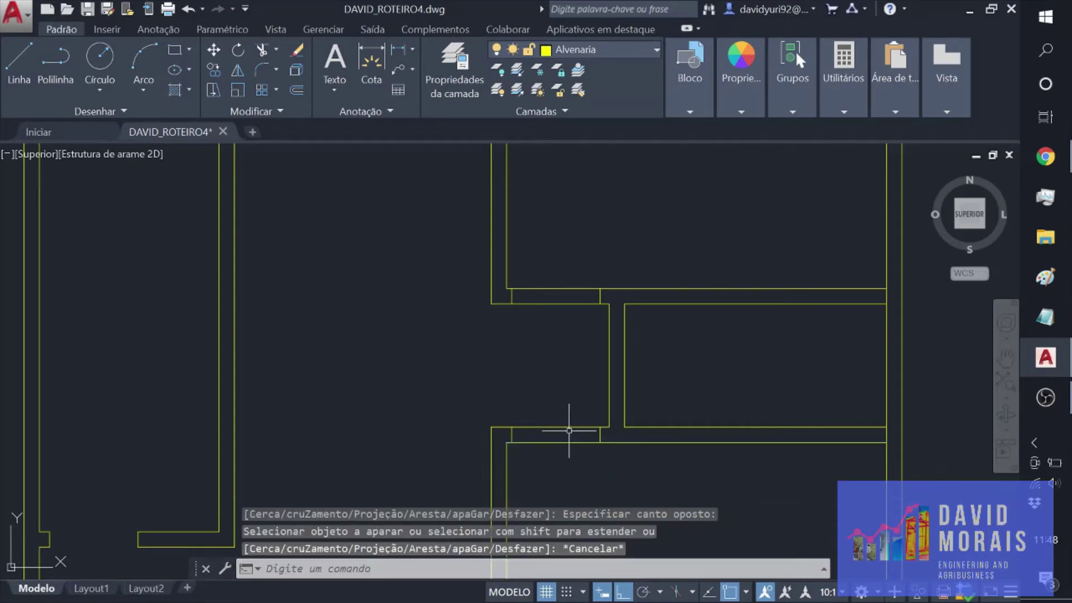
# Step: Trim both lines of the lower-right room's top wall between the two jambs to open the doorway
pyautogui.click(599, 434)
pyautogui.click(275, 49)
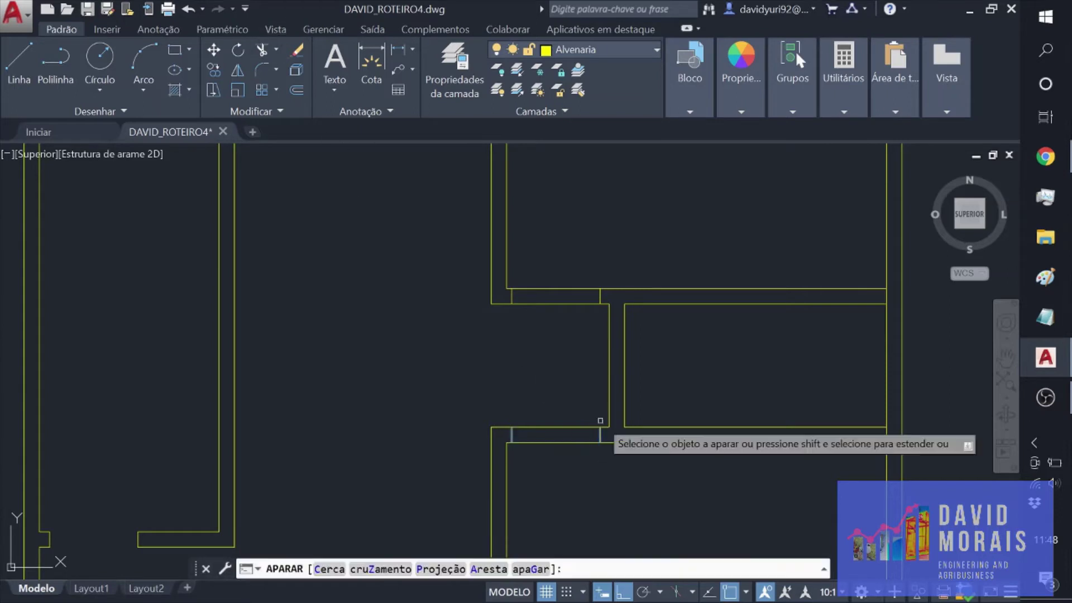
pyautogui.click(561, 427)
pyautogui.click(566, 455)
pyautogui.click(557, 434)
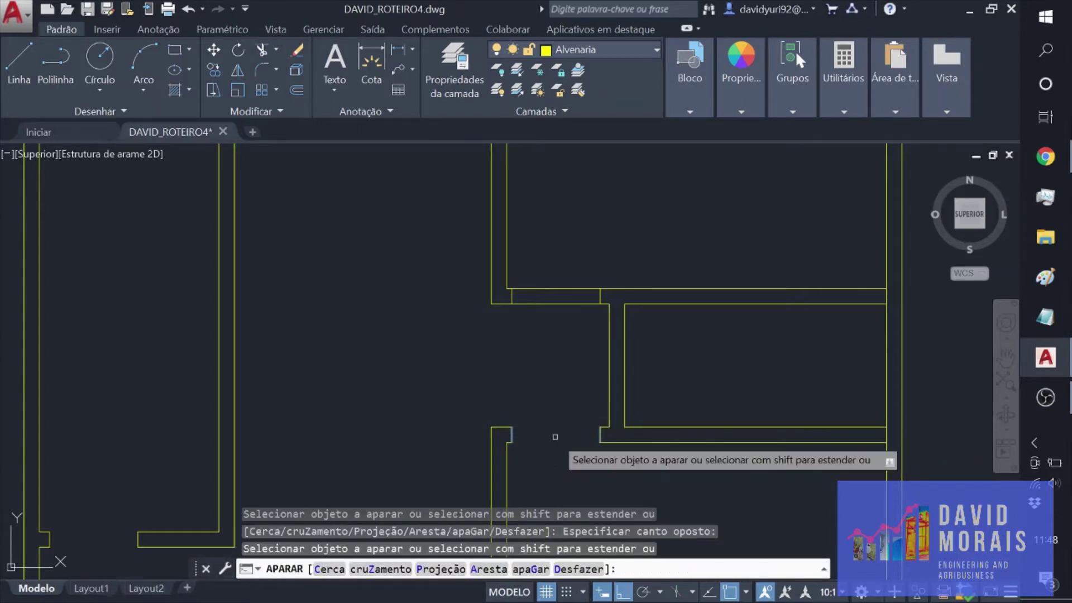
pyautogui.press('Escape')
# Step: Trim both lines of the upper-right room's bottom wall between its jambs to open the doorway
pyautogui.click(598, 298)
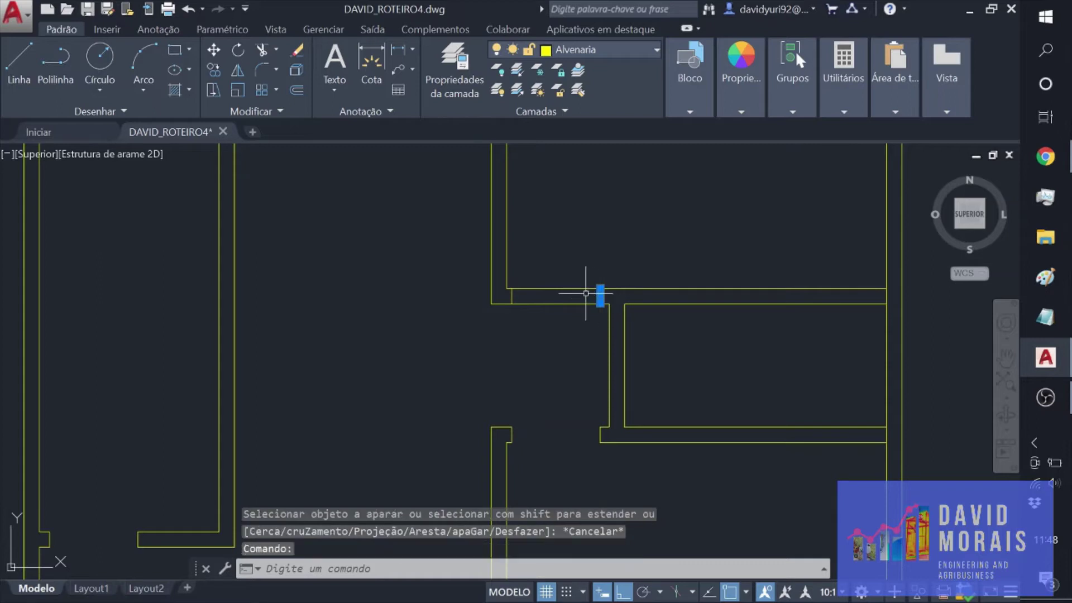
pyautogui.click(511, 299)
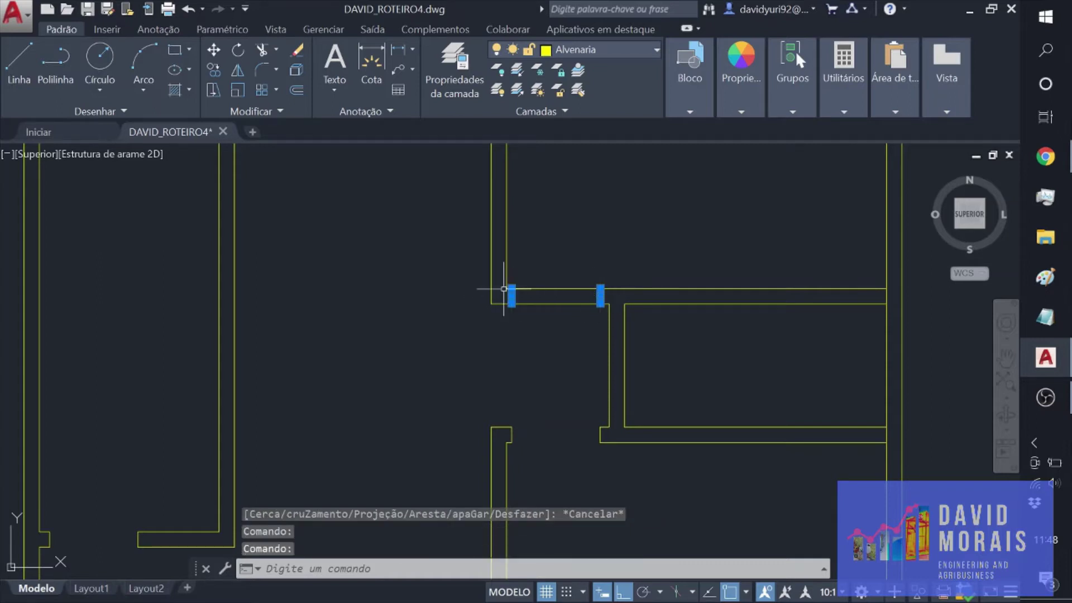
pyautogui.click(257, 54)
pyautogui.click(546, 305)
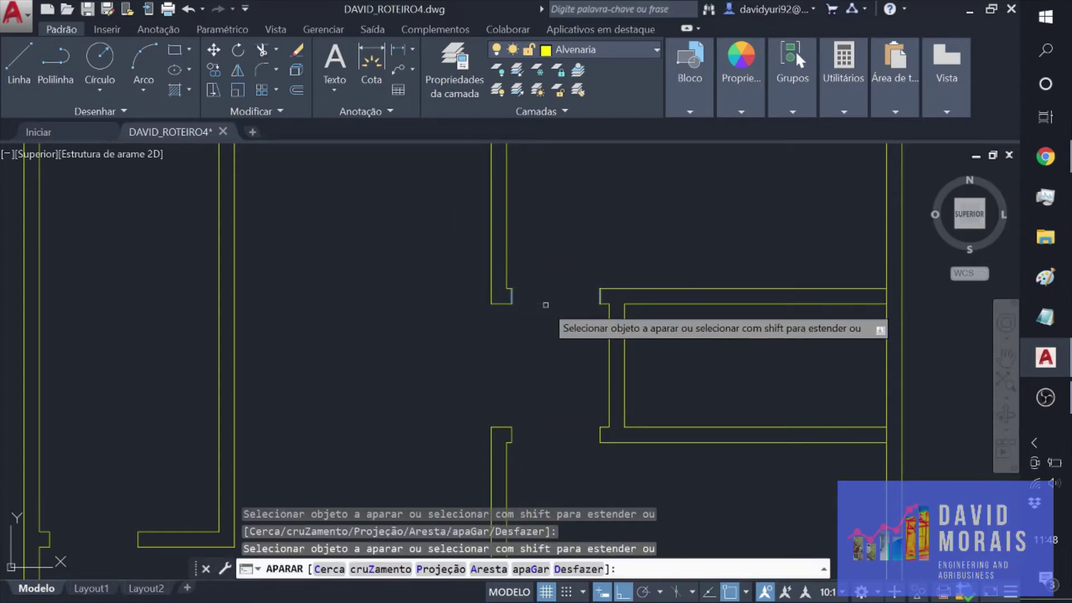
pyautogui.press('Escape')
# Step: Check the new doorways against the reference image and examine the dimensions of the small central room's own door
pyautogui.scroll(-5, 549, 307)
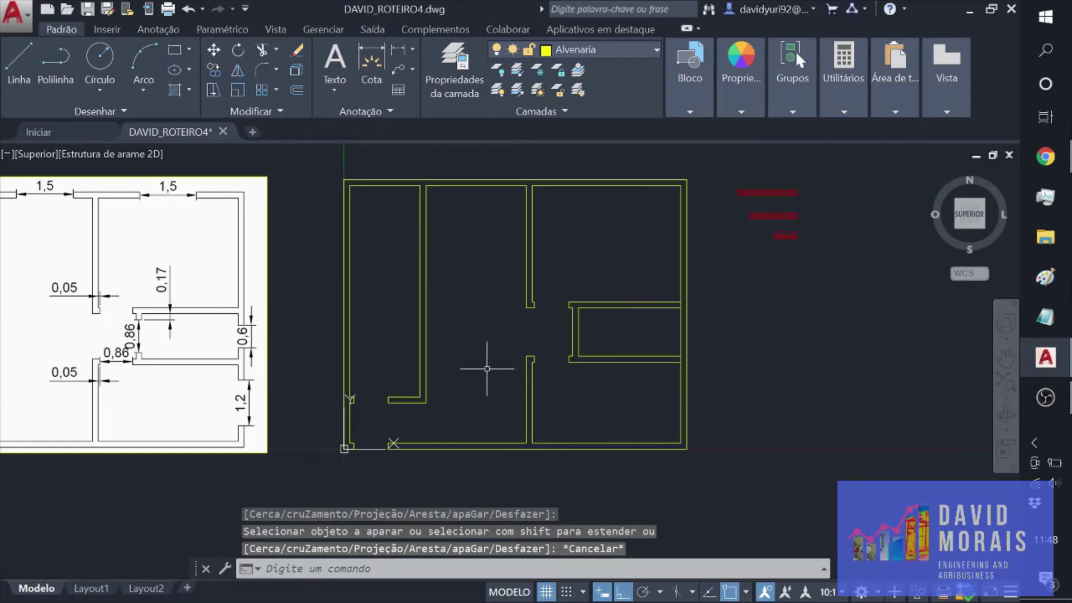
pyautogui.scroll(-3, 112, 290)
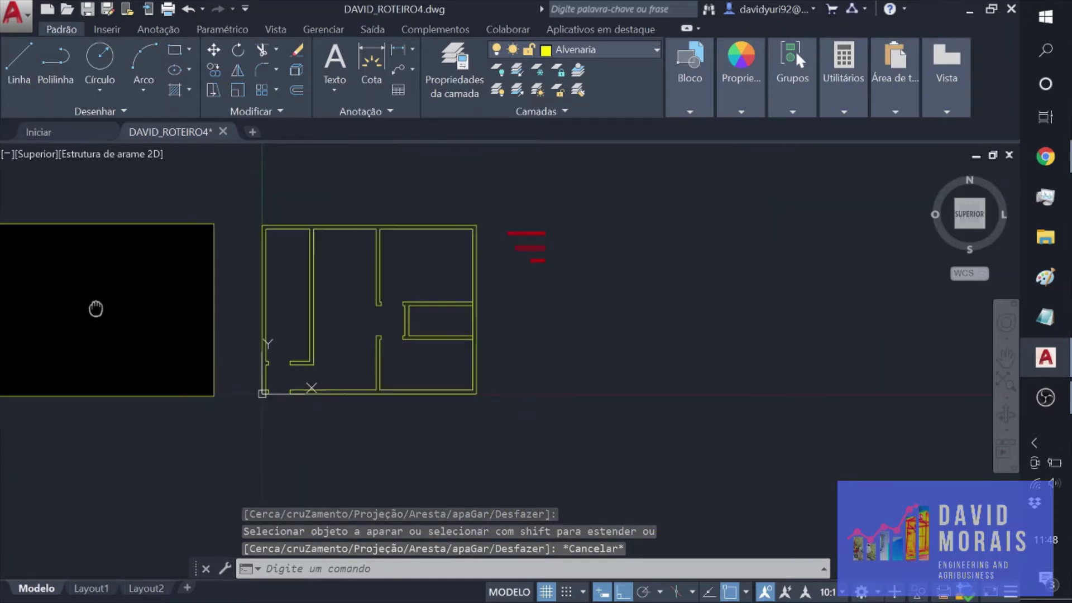
pyautogui.moveTo(252, 332); pyautogui.dragTo(346, 312, button='middle')
pyautogui.scroll(4, 199, 318)
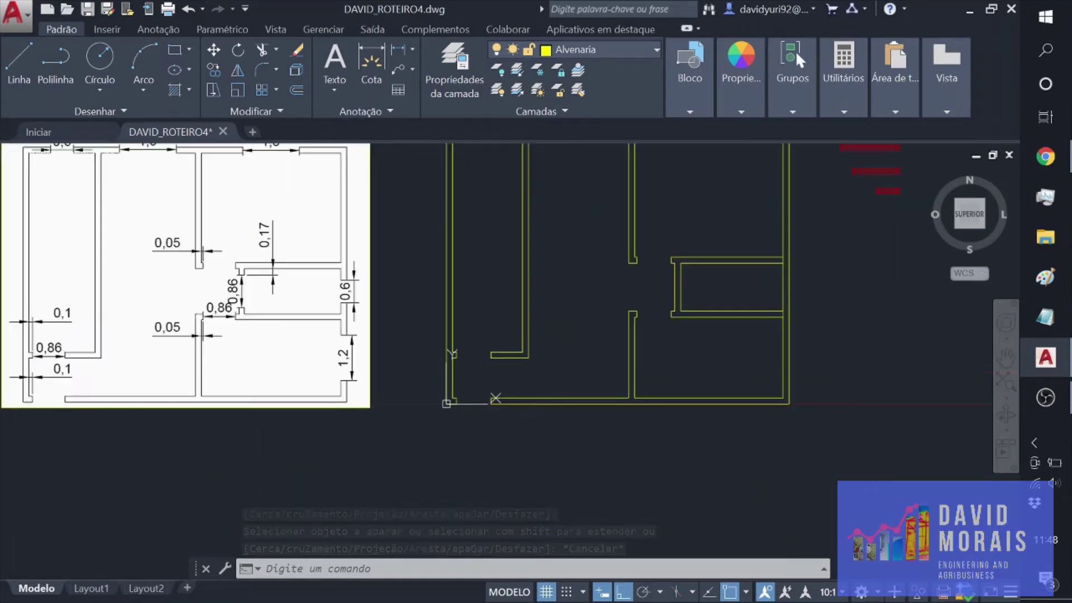
pyautogui.scroll(-2, 324, 226)
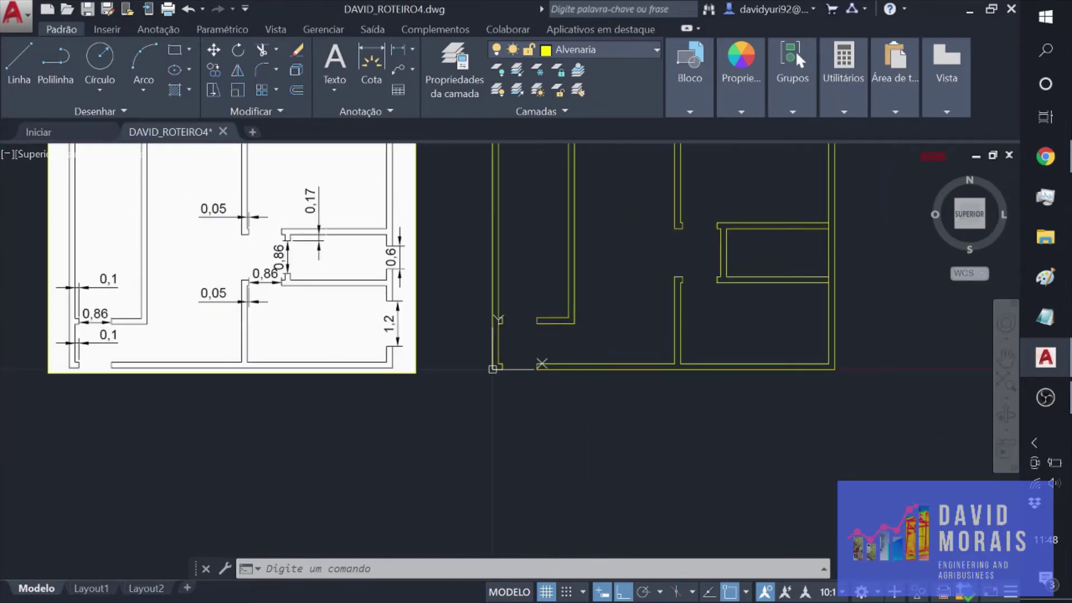
pyautogui.scroll(2, 237, 221)
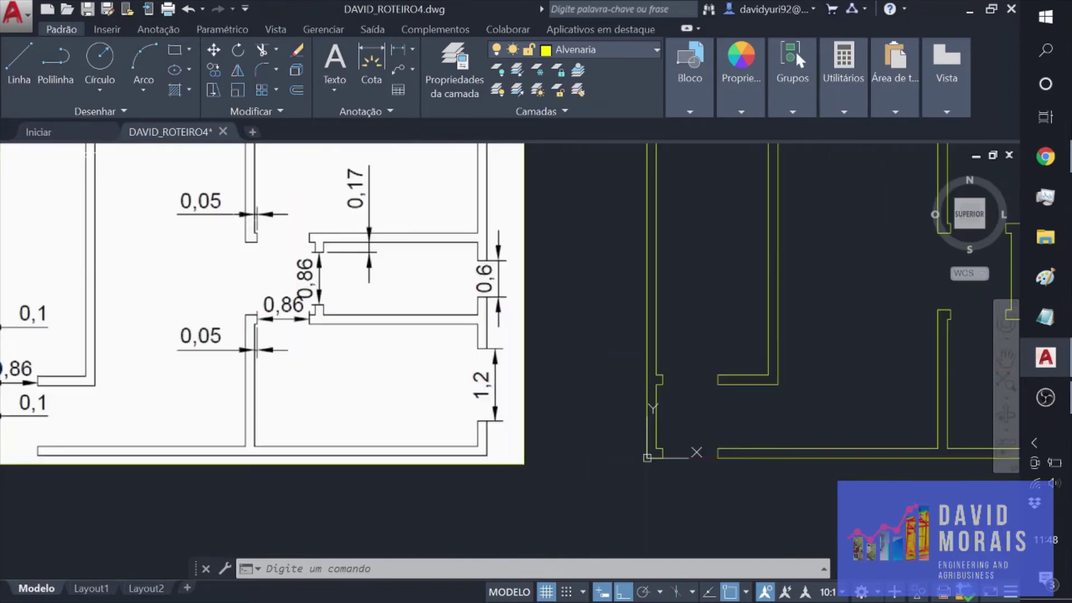
pyautogui.scroll(-2, 237, 221)
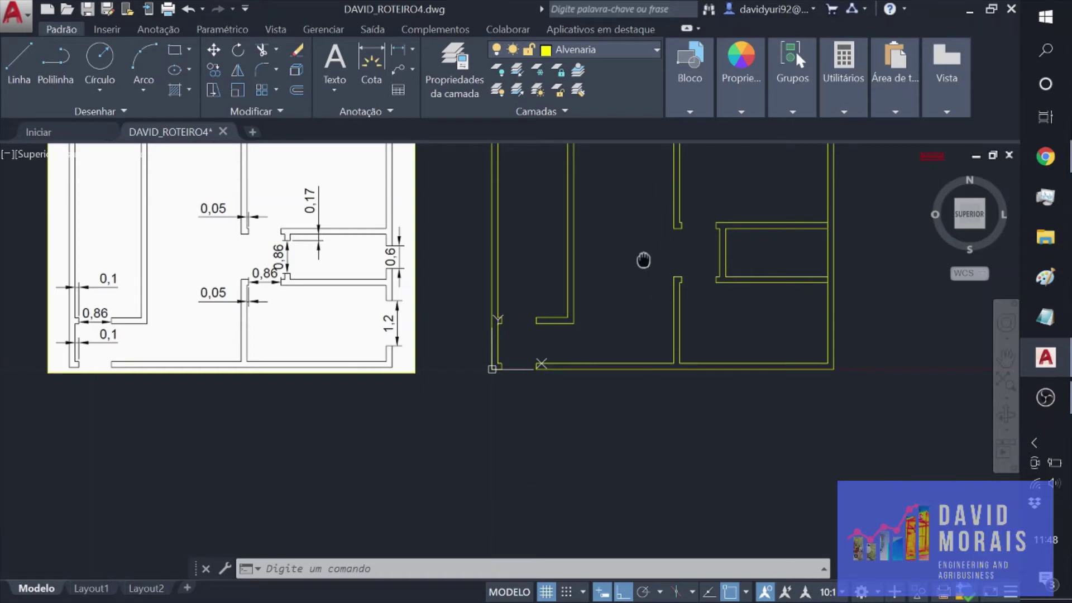
pyautogui.moveTo(643, 260)
pyautogui.mouseDown(button='middle')
pyautogui.moveTo(507, 356)
pyautogui.moveTo(524, 360)
pyautogui.mouseUp(button='middle')
pyautogui.scroll(2, 584, 364)
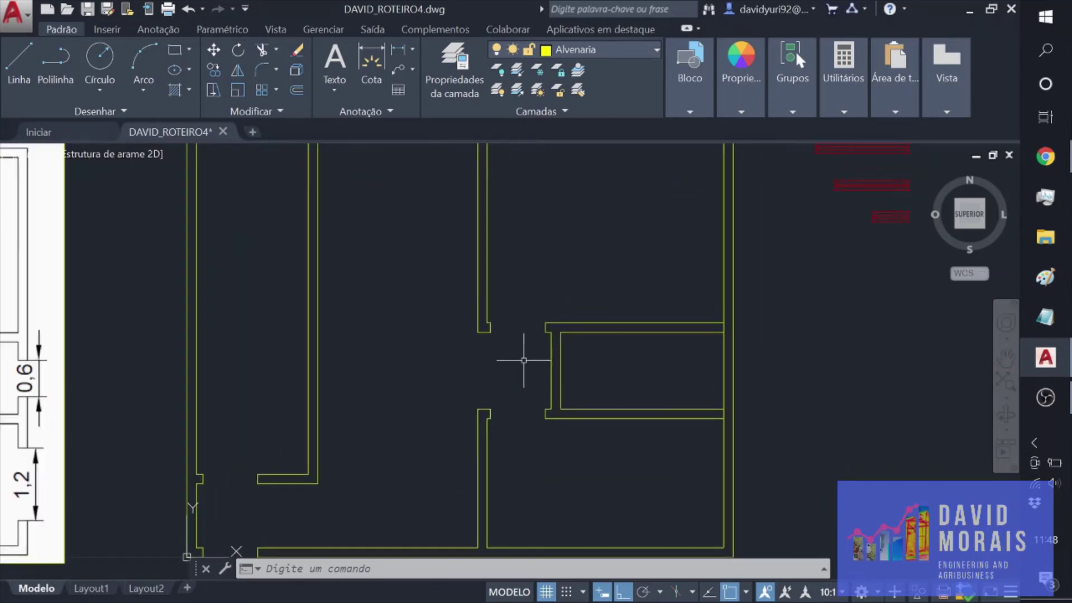
pyautogui.click(644, 49)
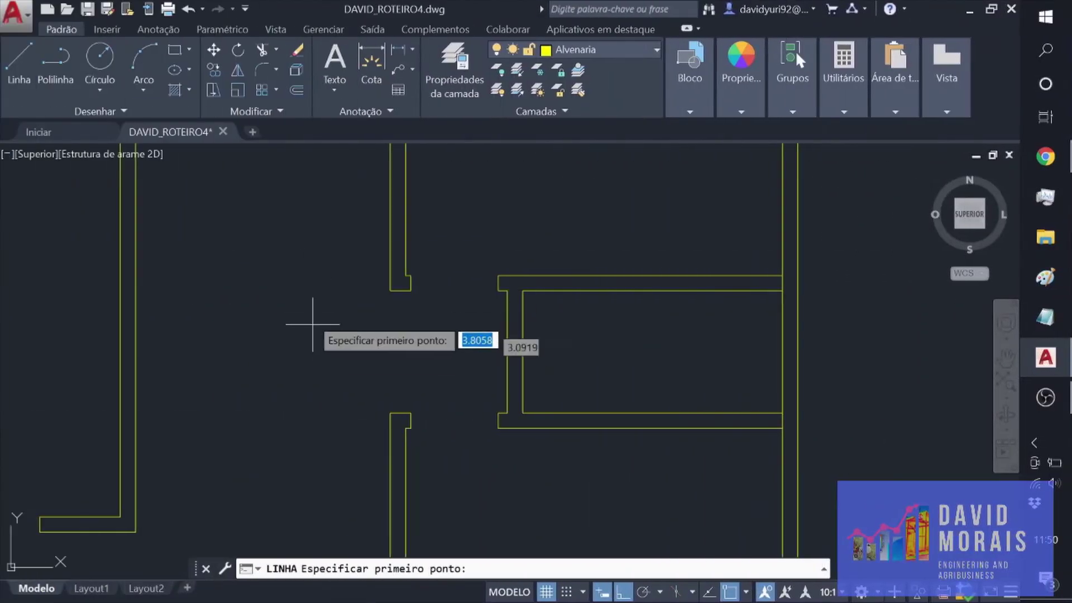
pyautogui.click(299, 286)
pyautogui.press('Escape')
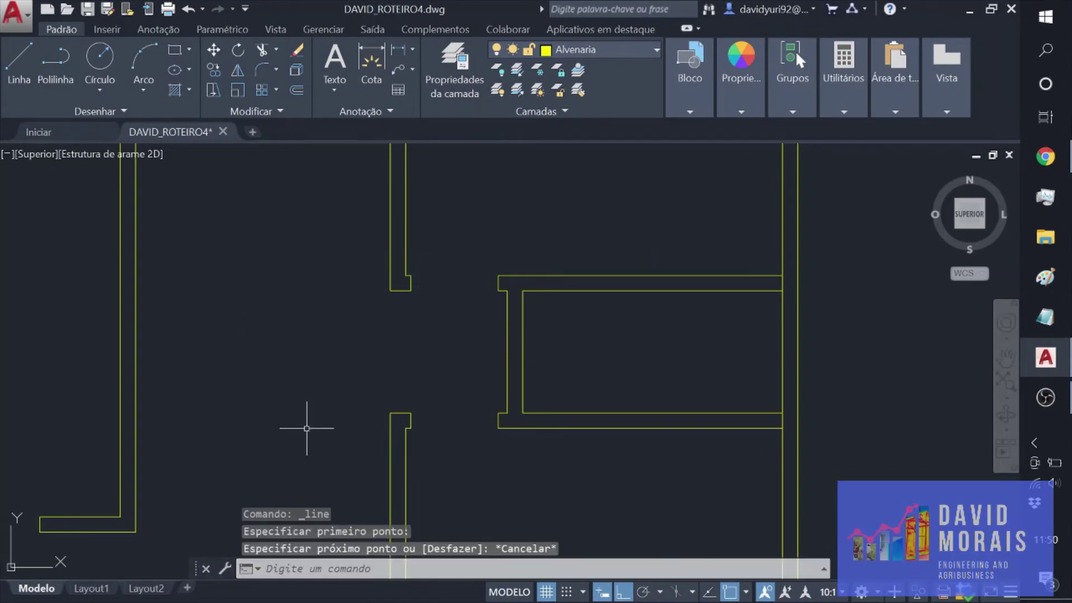
# Step: Make Camada1 the current layer and draw a 0.86 vertical guide line in the empty space of the large middle room
pyautogui.click(650, 49)
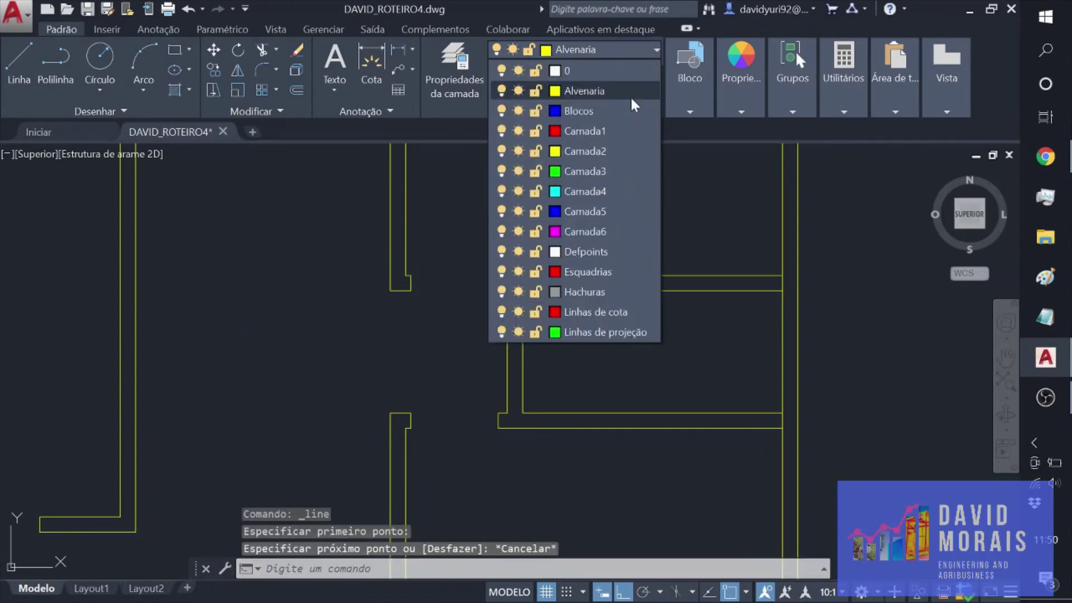
pyautogui.click(606, 131)
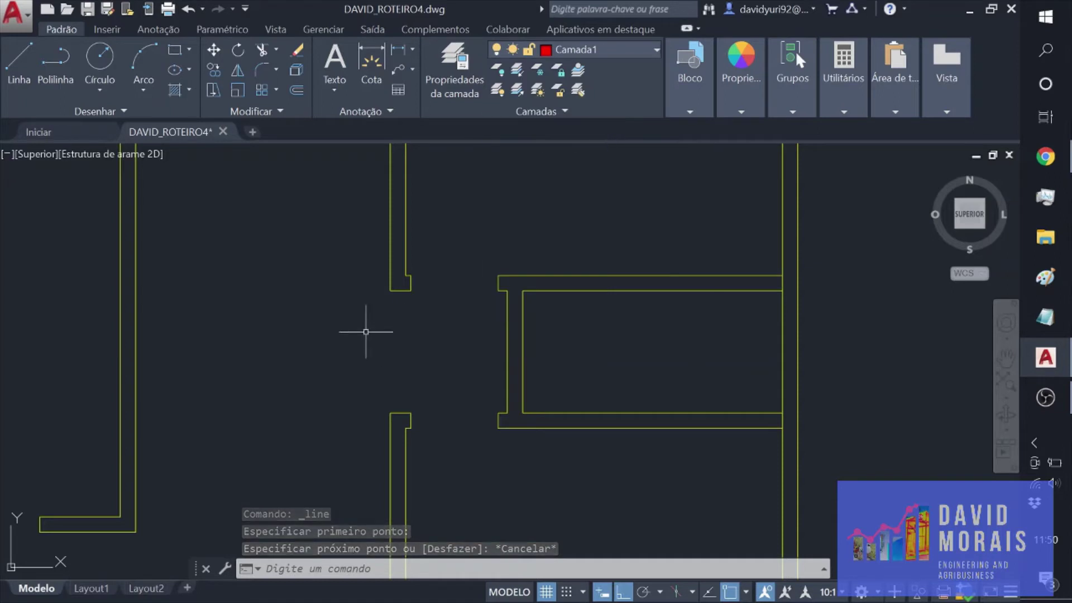
pyautogui.click(248, 260)
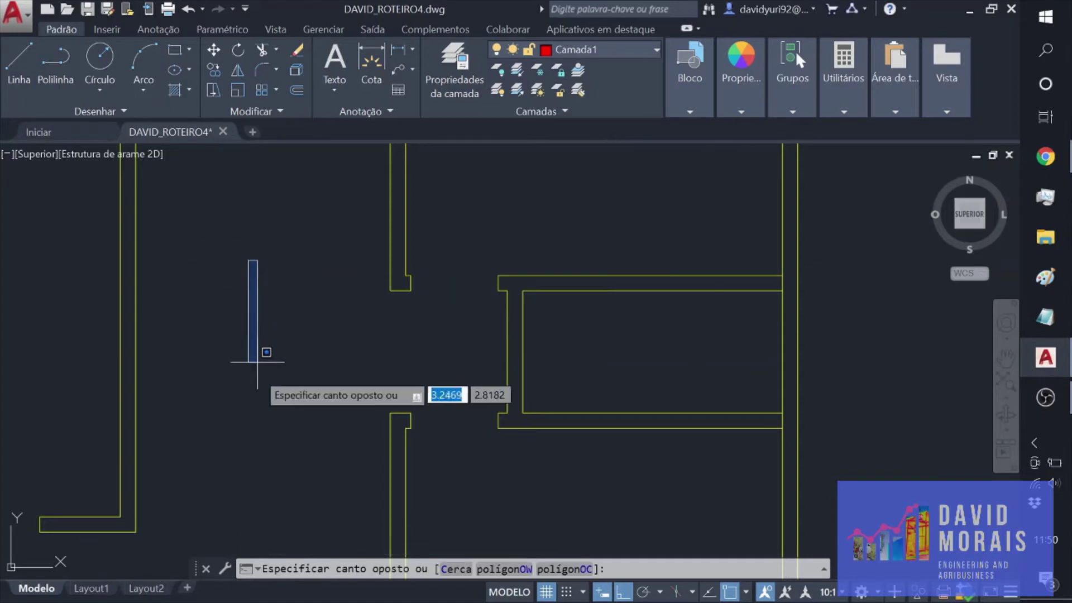
pyautogui.press('Escape')
pyautogui.click(17, 62)
pyautogui.click(266, 246)
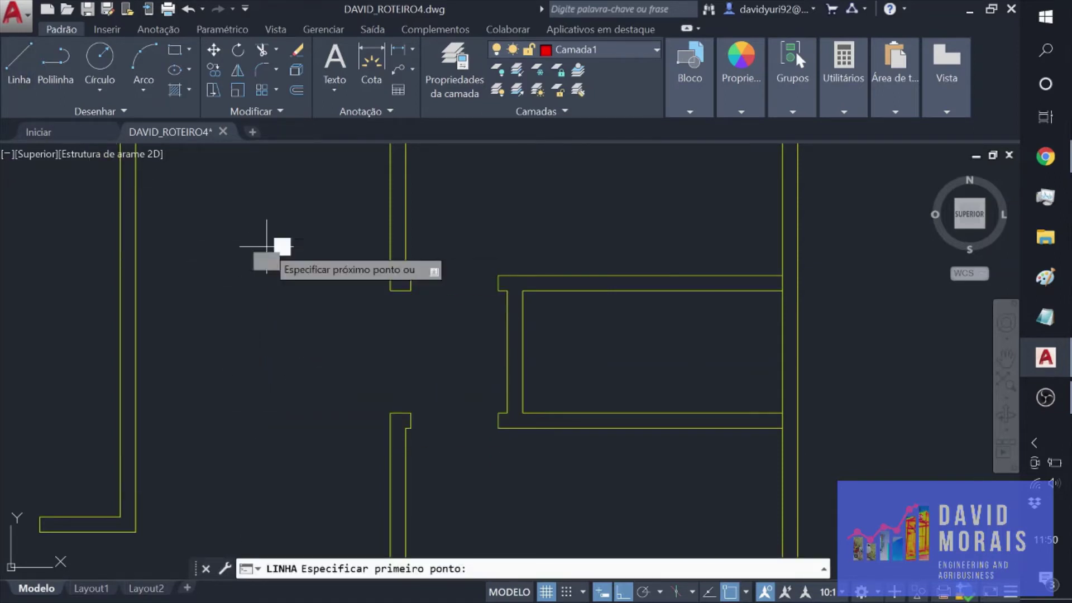
pyautogui.write('0.86')
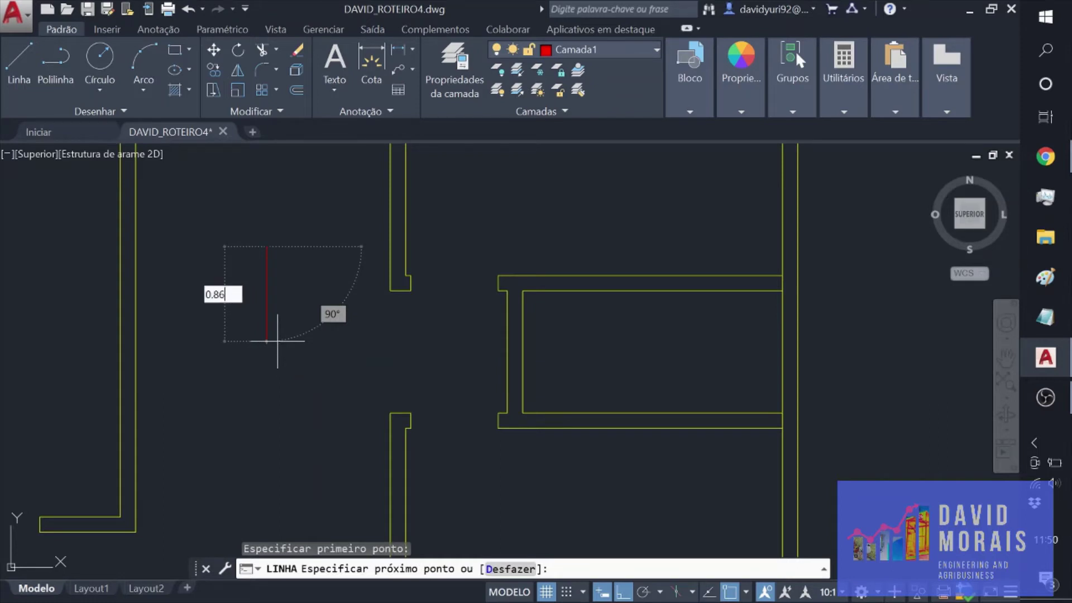
pyautogui.press('Return')
pyautogui.press('Escape')
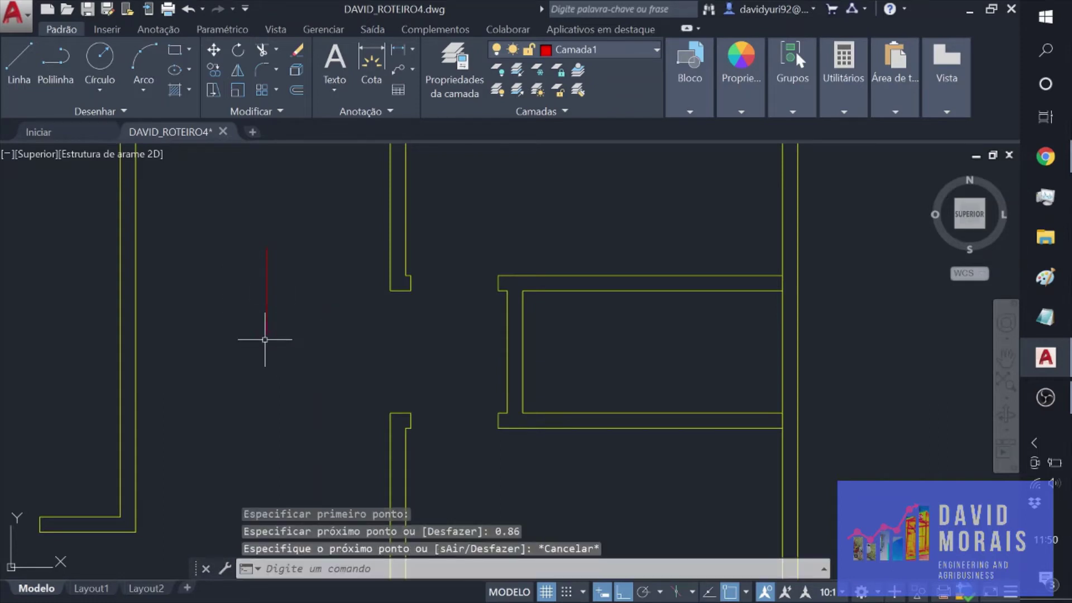
# Step: Move the guide line by its midpoint onto the midpoint of the small central room's left wall, on the inner line
pyautogui.click(273, 282)
pyautogui.press('Escape')
pyautogui.write('m')
pyautogui.press('Return')
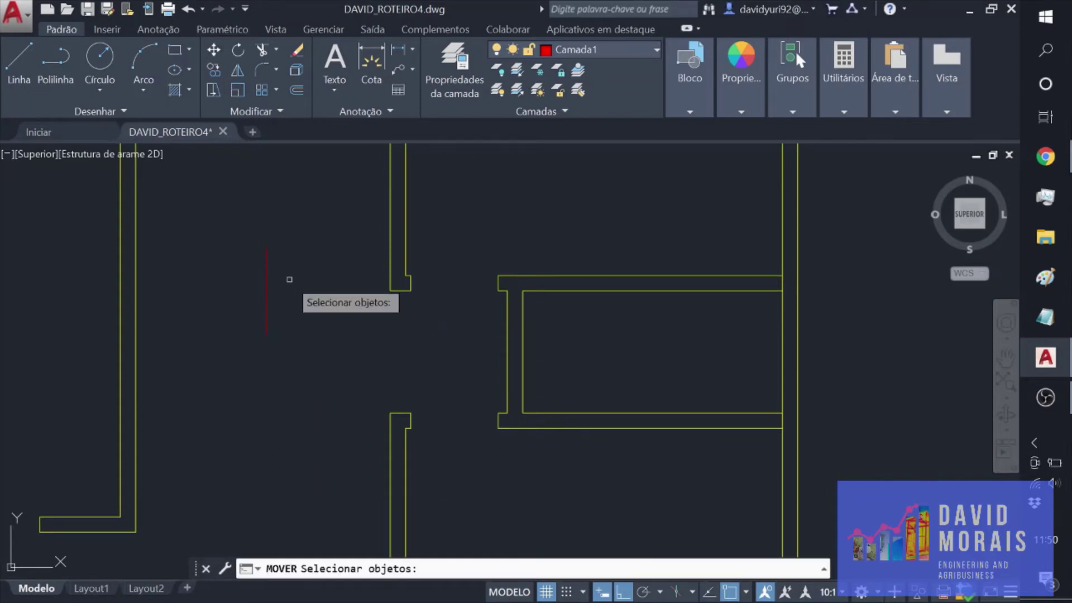
pyautogui.click(267, 290)
pyautogui.press('Return')
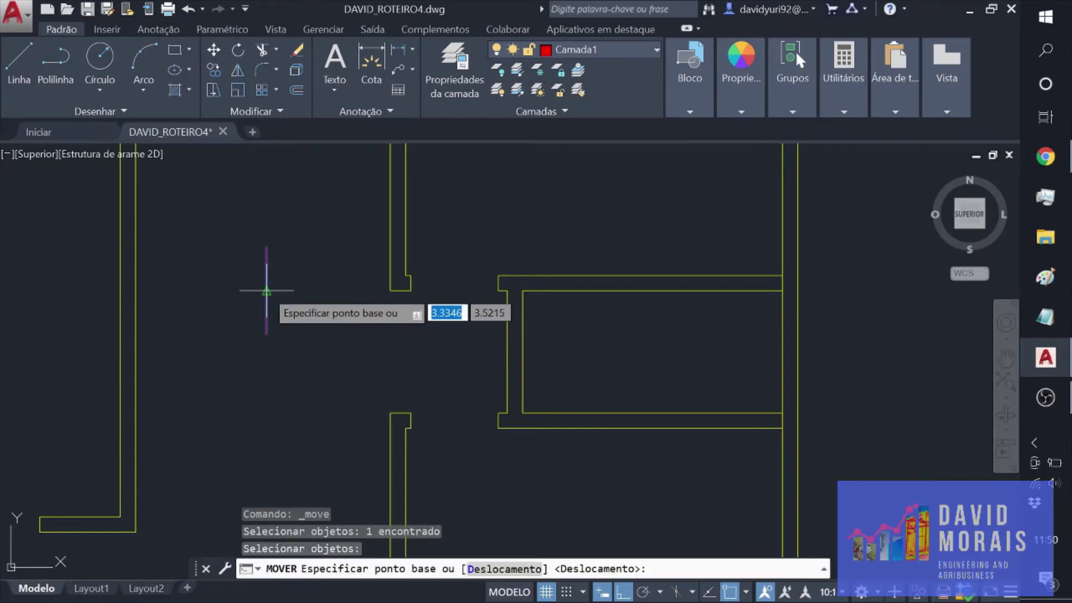
pyautogui.click(266, 290)
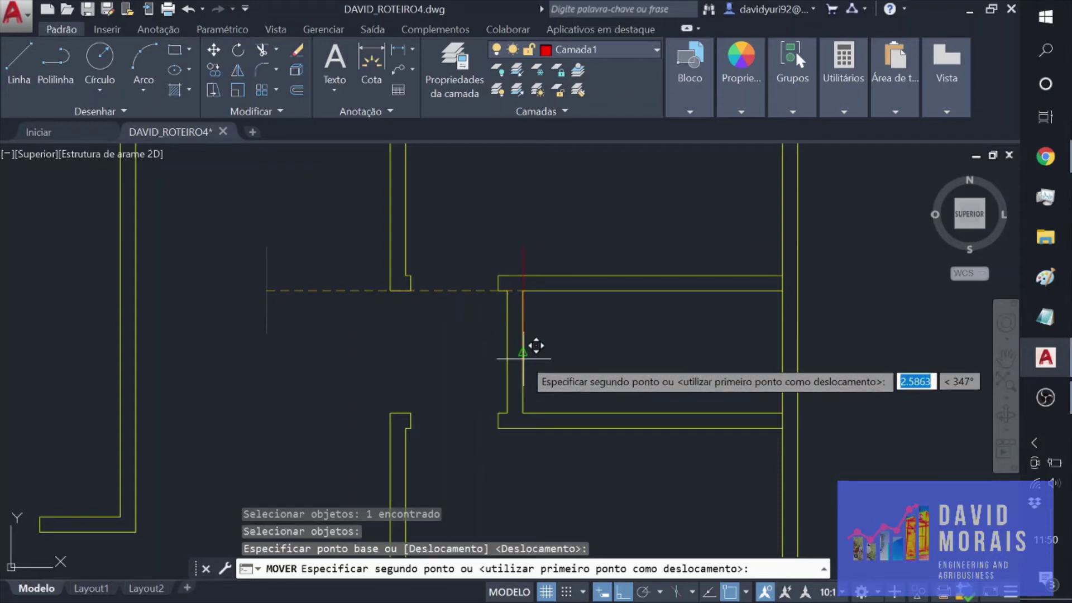
pyautogui.press('Escape')
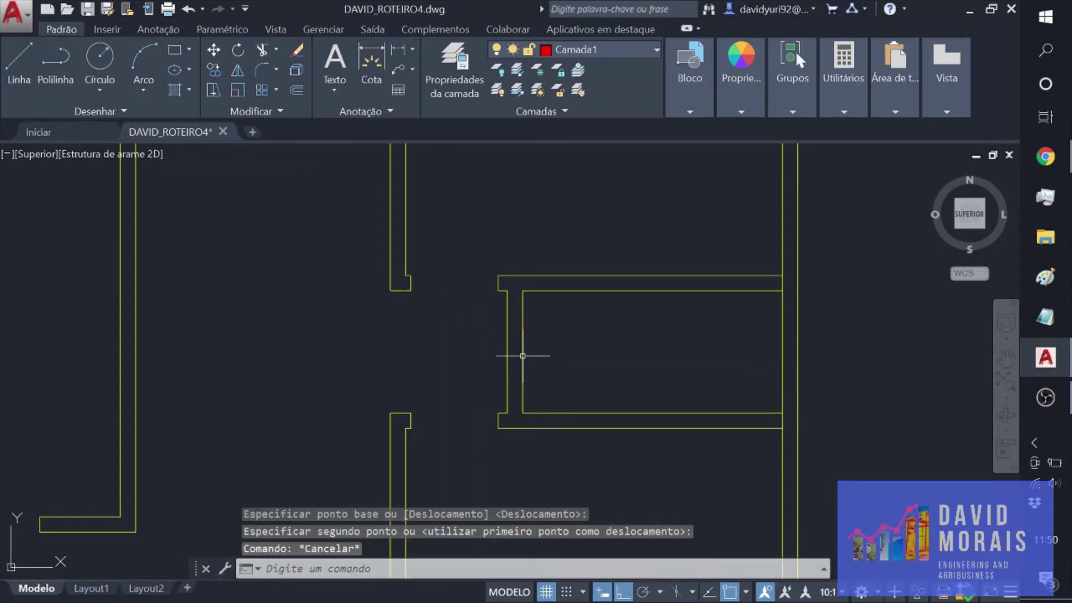
pyautogui.click(56, 62)
pyautogui.click(25, 57)
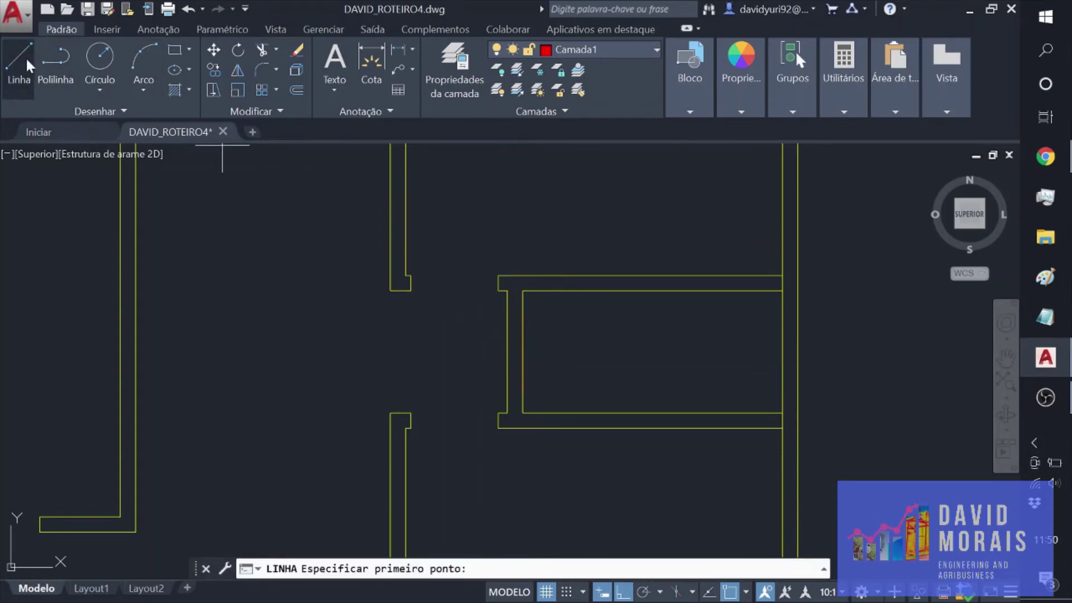
pyautogui.press('Escape')
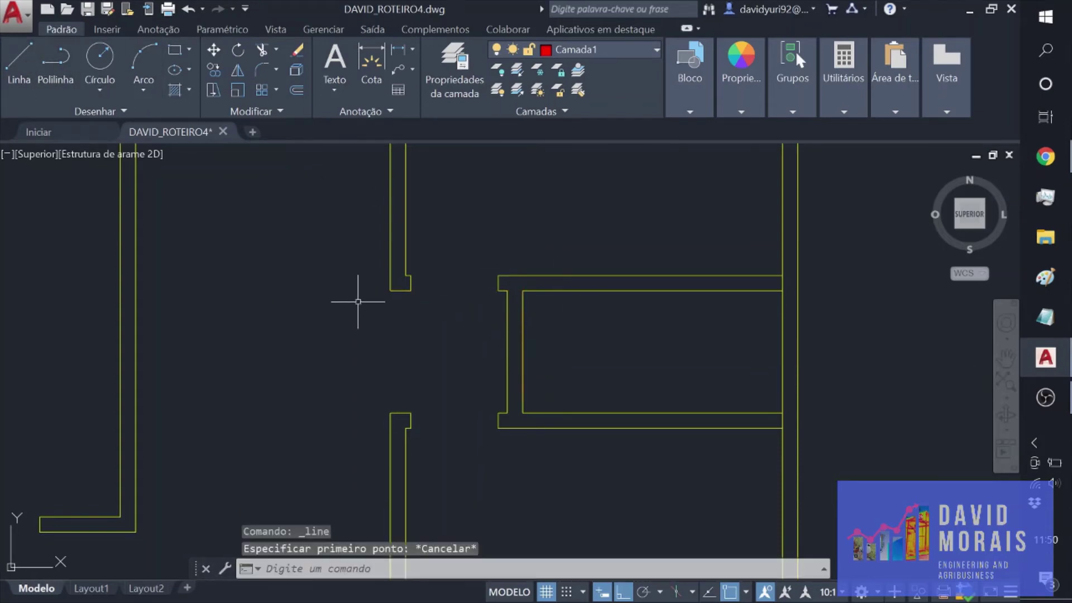
# Step: Draw a horizontal jamb line from each end of the 0.86 guide, extending left across the small central room's wall
pyautogui.click(12, 48)
pyautogui.click(522, 307)
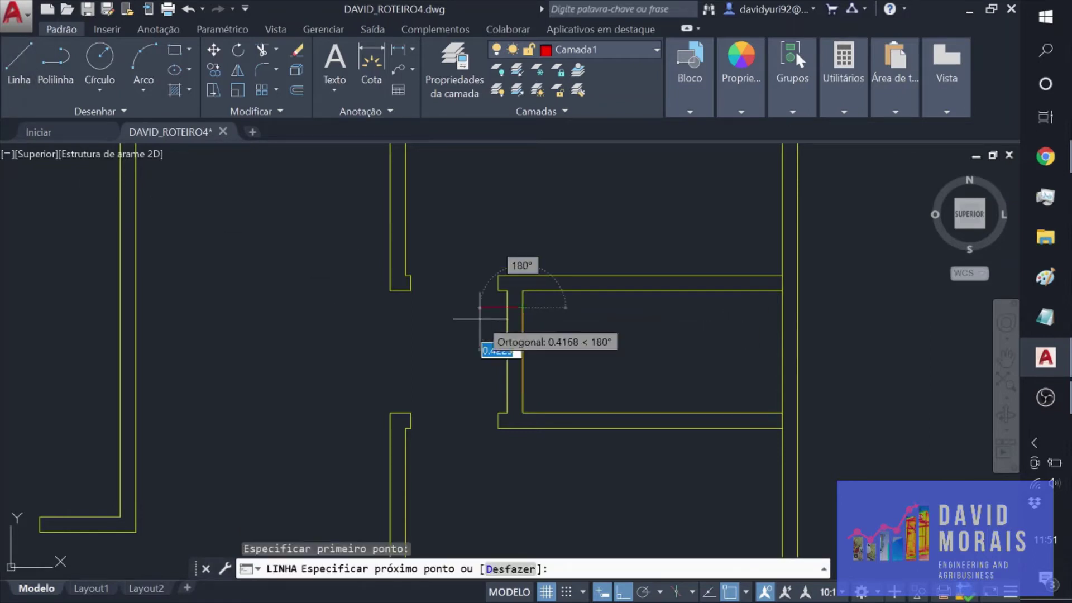
pyautogui.click(480, 319)
pyautogui.press('Escape')
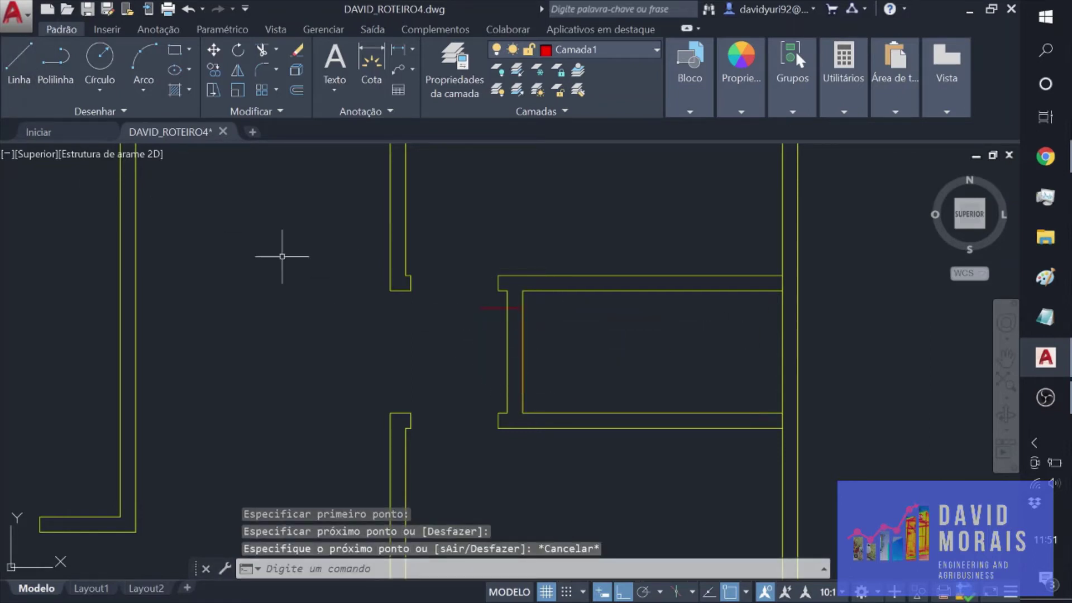
pyautogui.click(17, 61)
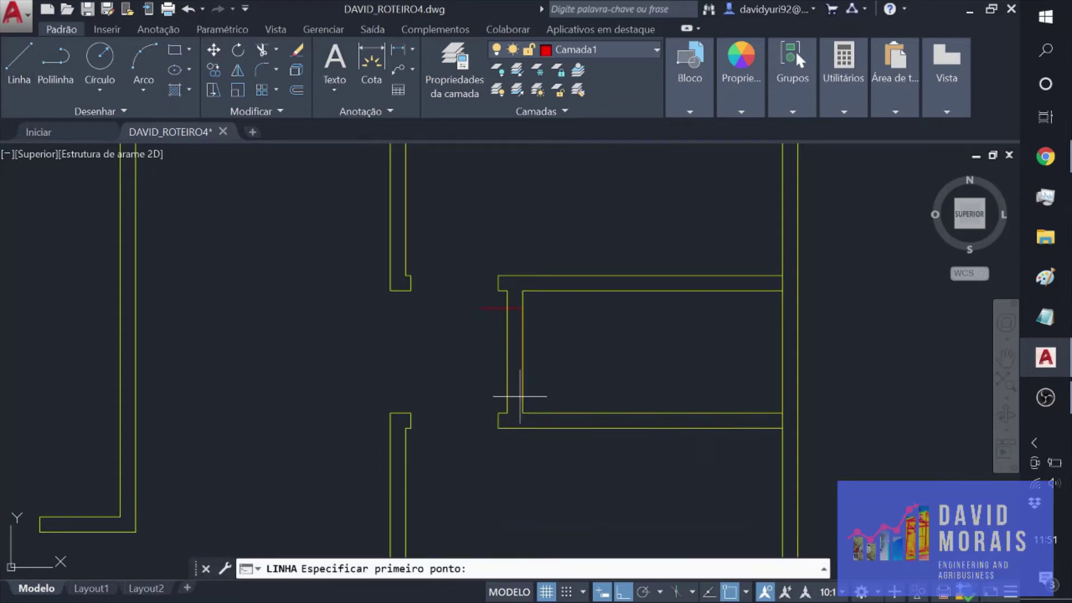
pyautogui.click(519, 396)
pyautogui.click(467, 395)
pyautogui.press('Escape')
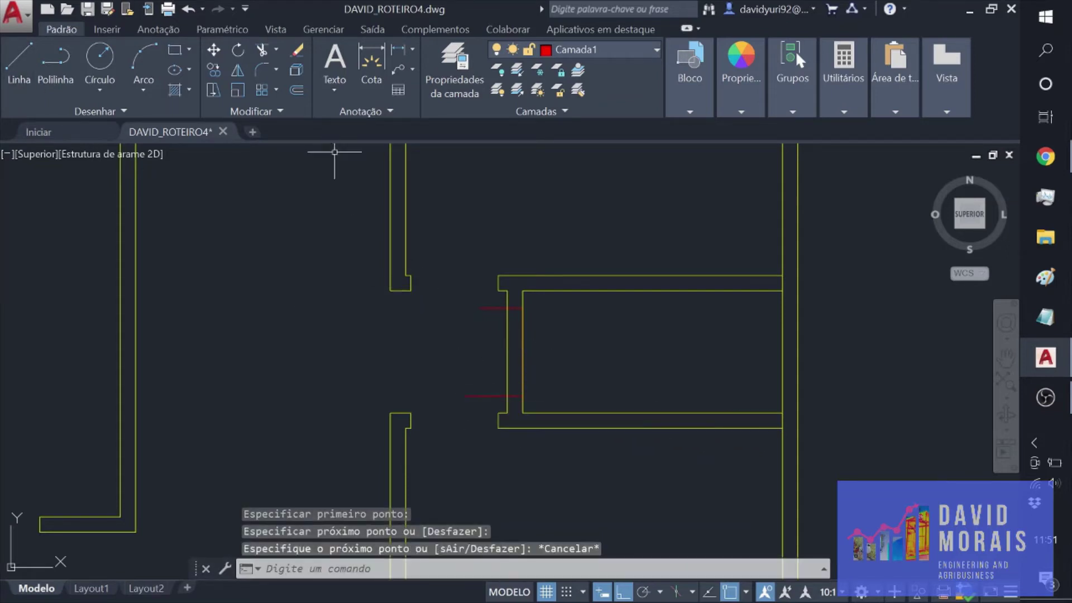
# Step: Trim the wall's outer line between the two jamb lines and erase the 0.86 guide line
pyautogui.click(520, 402)
pyautogui.click(448, 293)
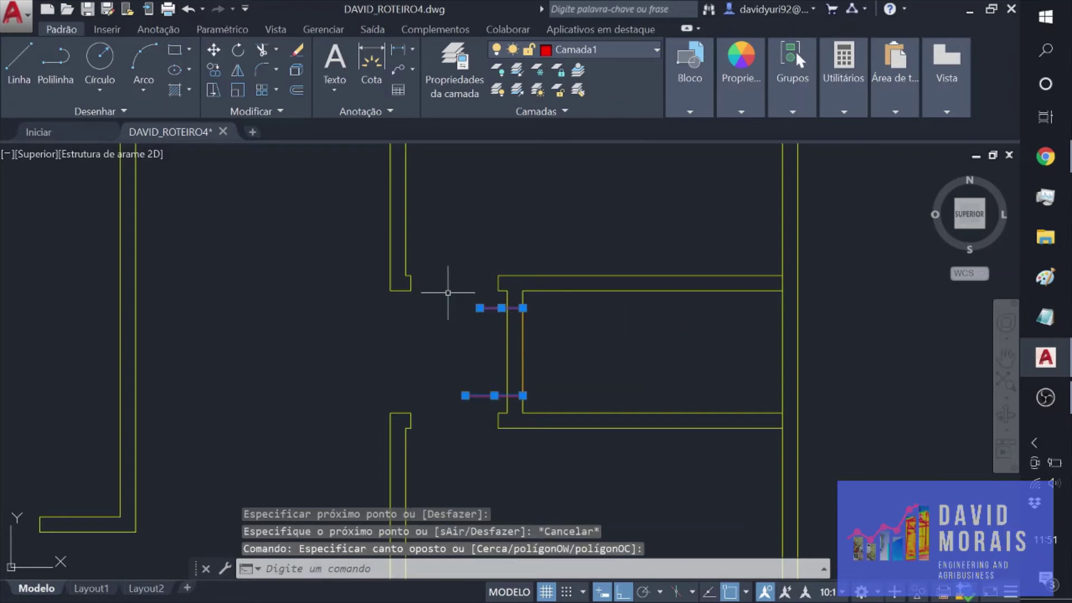
pyautogui.click(261, 55)
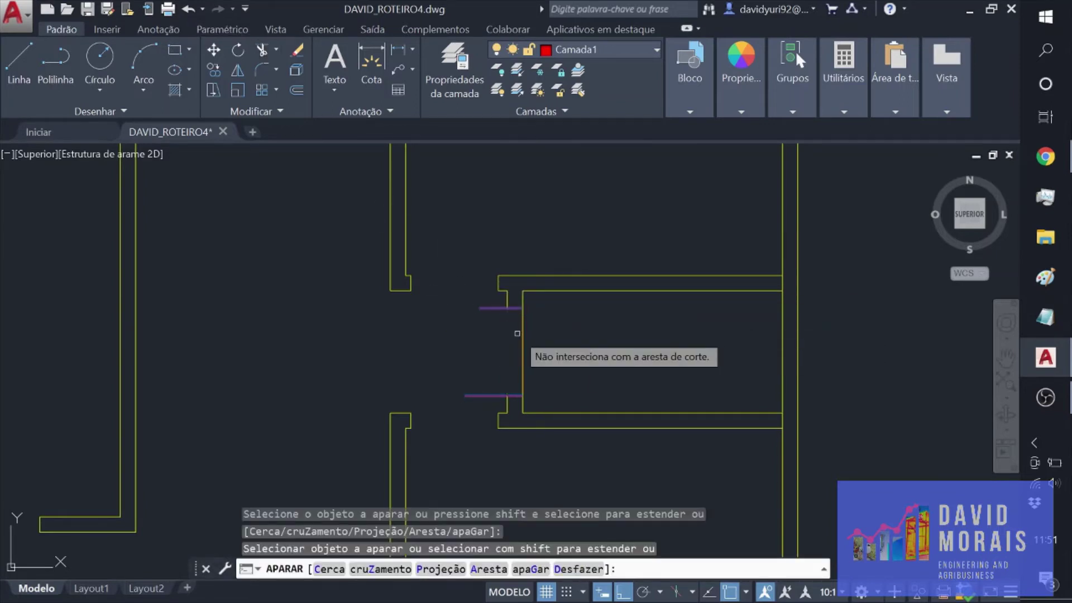
pyautogui.press('Escape')
pyautogui.click(523, 334)
pyautogui.press('Delete')
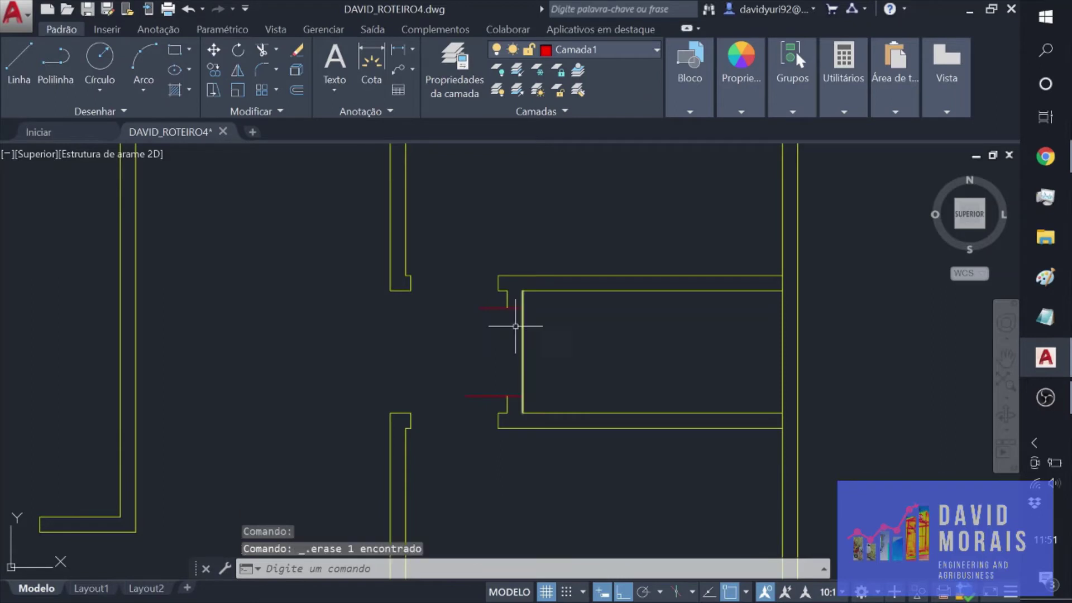
pyautogui.click(263, 53)
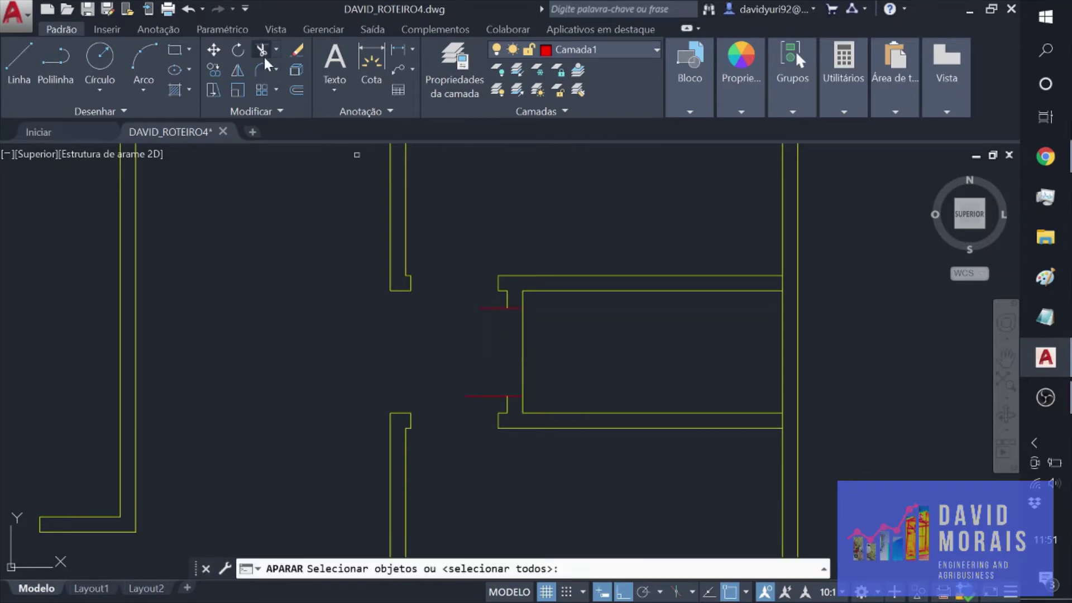
pyautogui.click(522, 334)
pyautogui.press('Escape')
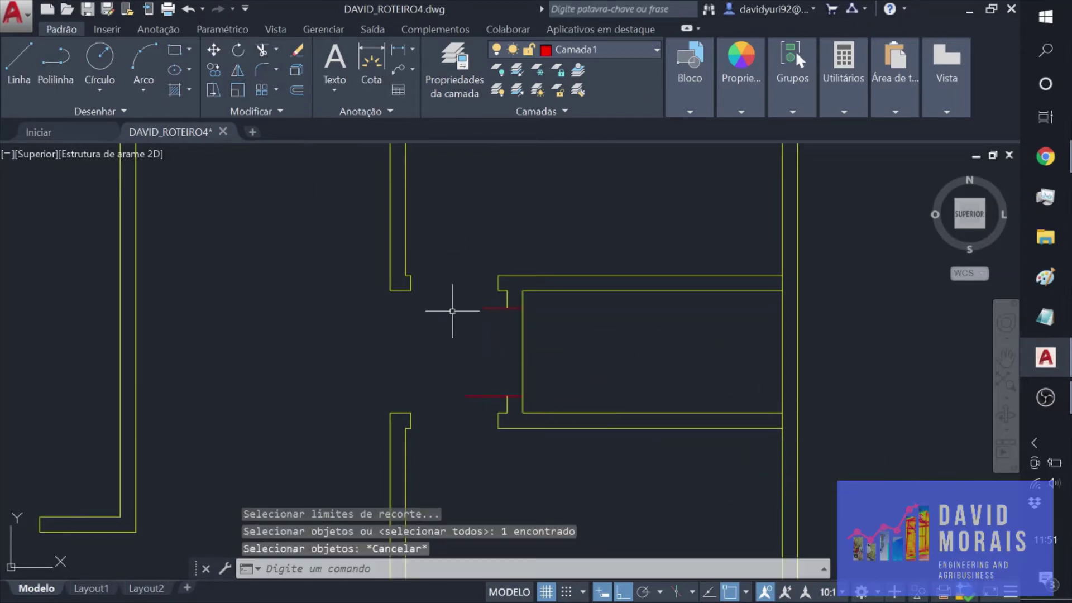
# Step: Trim the inner line of the small central room's left wall between the two jamb lines to open the doorway
pyautogui.click(504, 398)
pyautogui.click(453, 273)
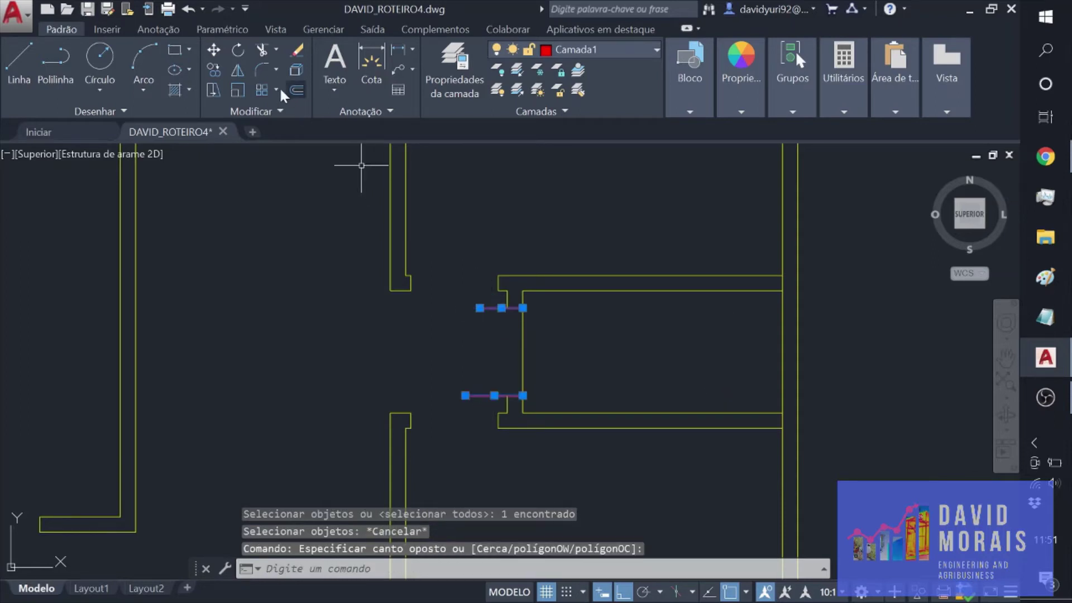
pyautogui.click(262, 54)
pyautogui.press('Escape')
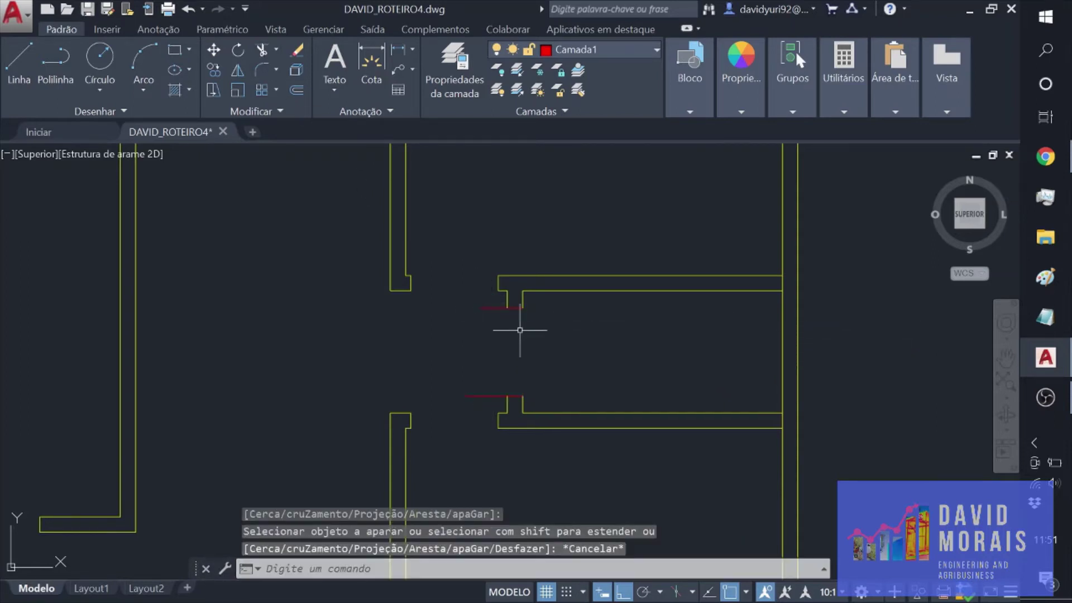
# Step: Erase both red jamb lines at the small central room's doorway
pyautogui.click(460, 287)
pyautogui.click(502, 399)
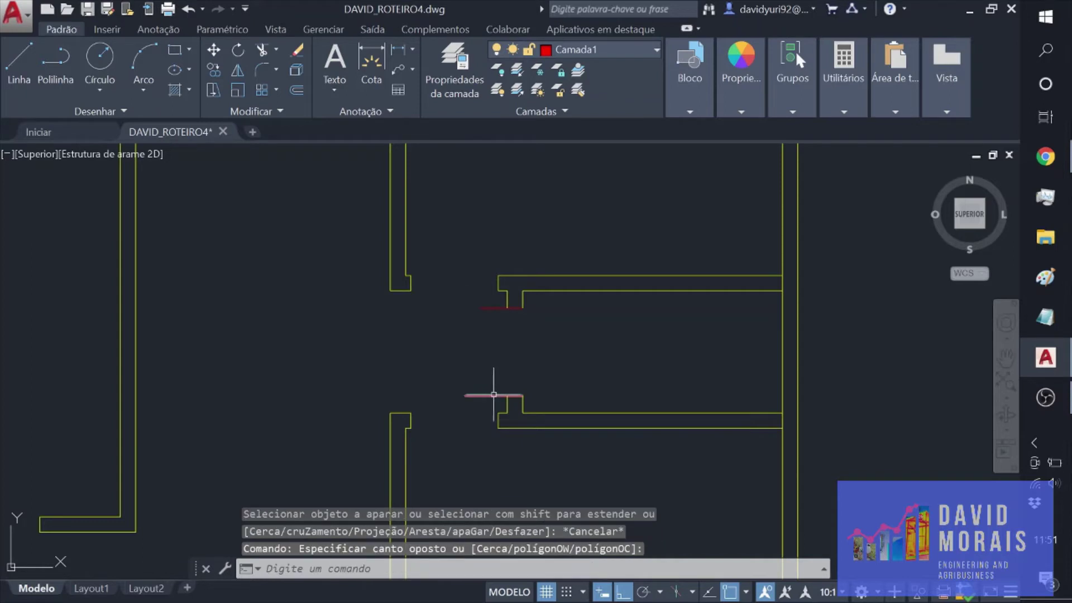
pyautogui.press('Delete')
pyautogui.click(491, 307)
pyautogui.press('Delete')
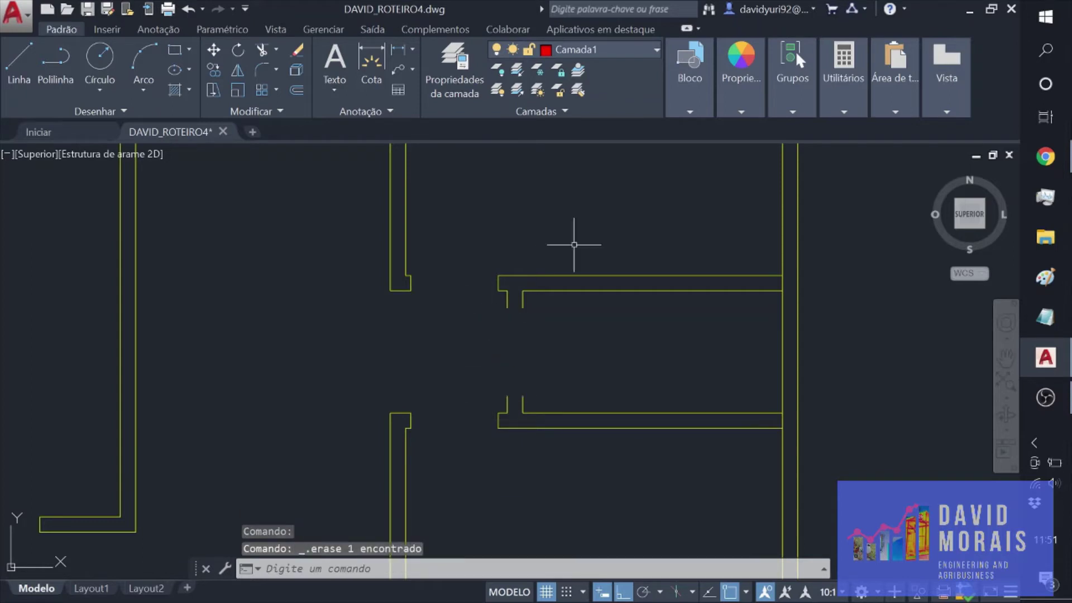
# Step: Close the open ends of the wall above and below the new doorway with short lines on the Alvenaria layer
pyautogui.click(625, 48)
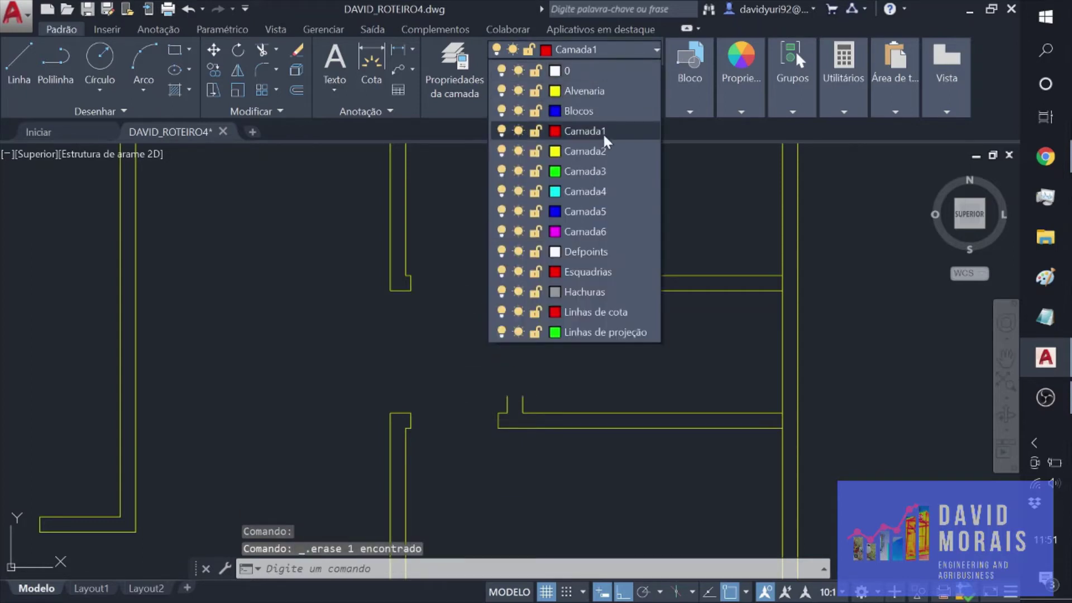
pyautogui.click(594, 95)
pyautogui.click(13, 61)
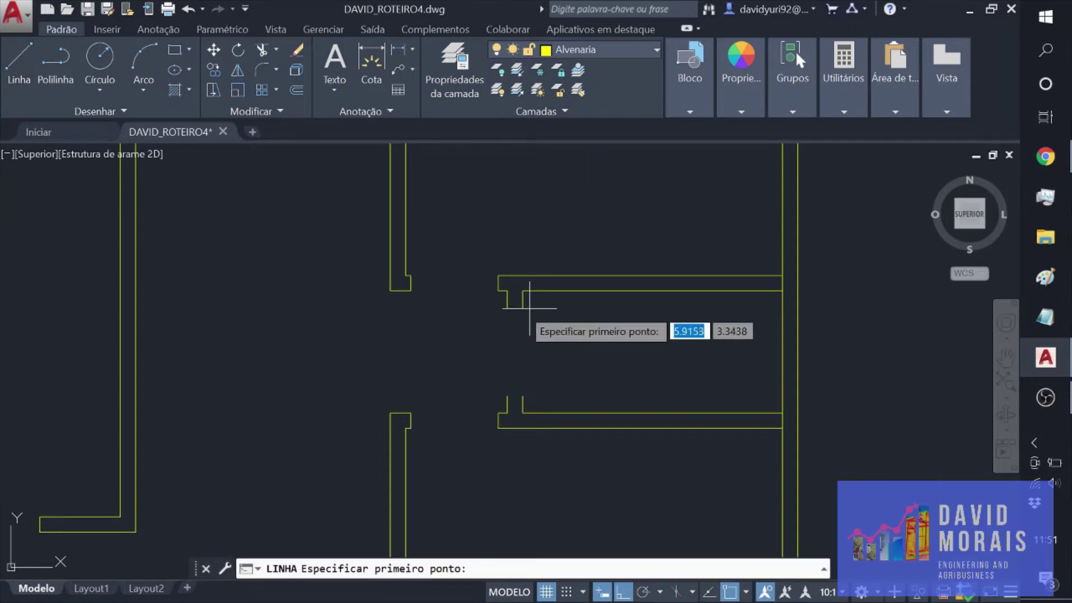
pyautogui.click(507, 307)
pyautogui.click(522, 307)
pyautogui.press('Escape')
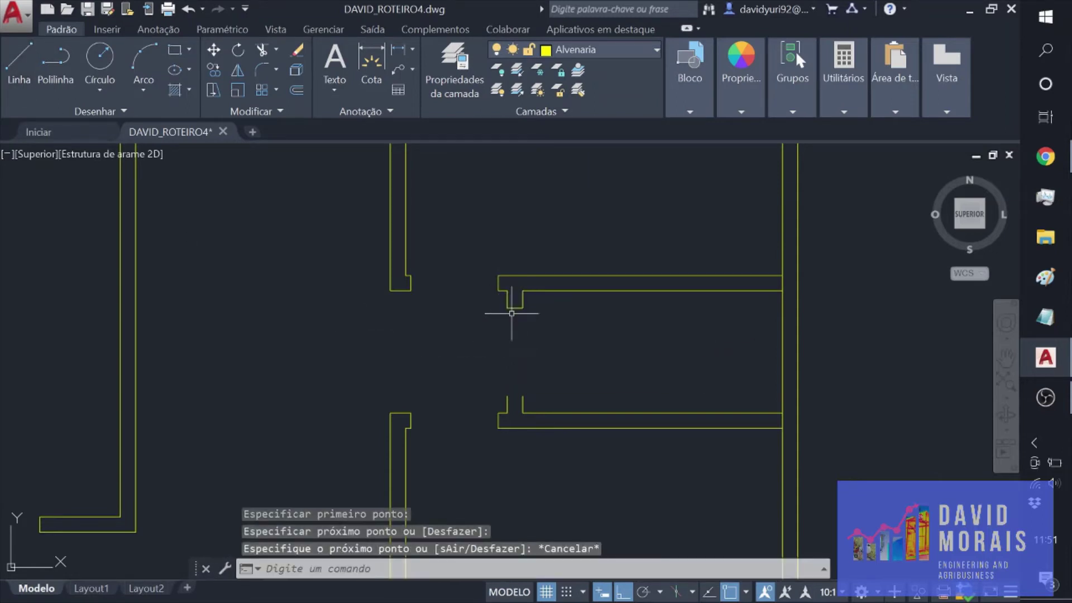
pyautogui.click(30, 88)
pyautogui.click(507, 396)
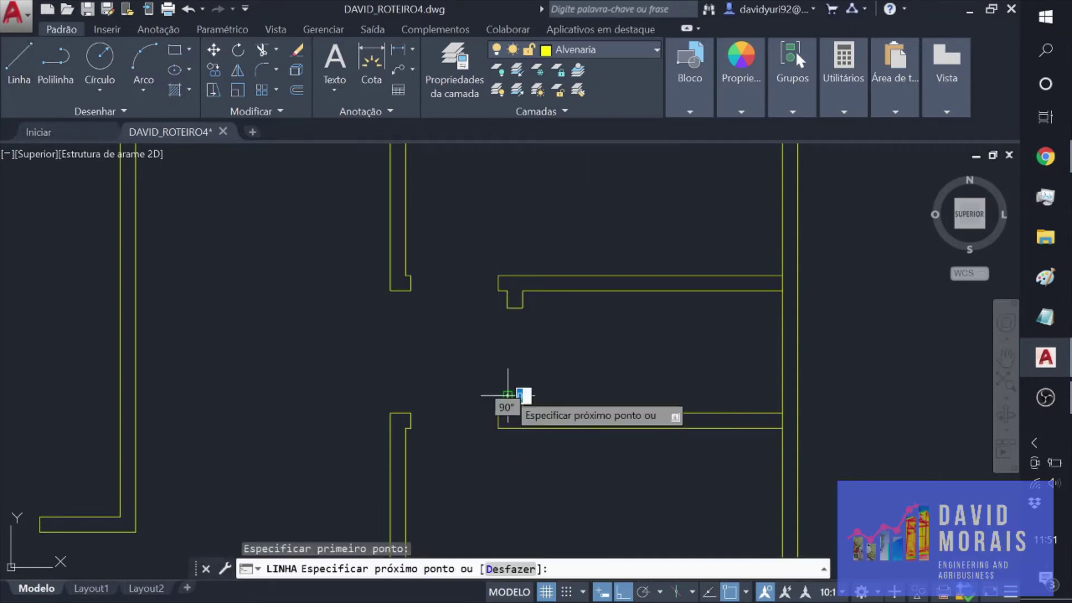
pyautogui.click(522, 395)
pyautogui.press('Escape')
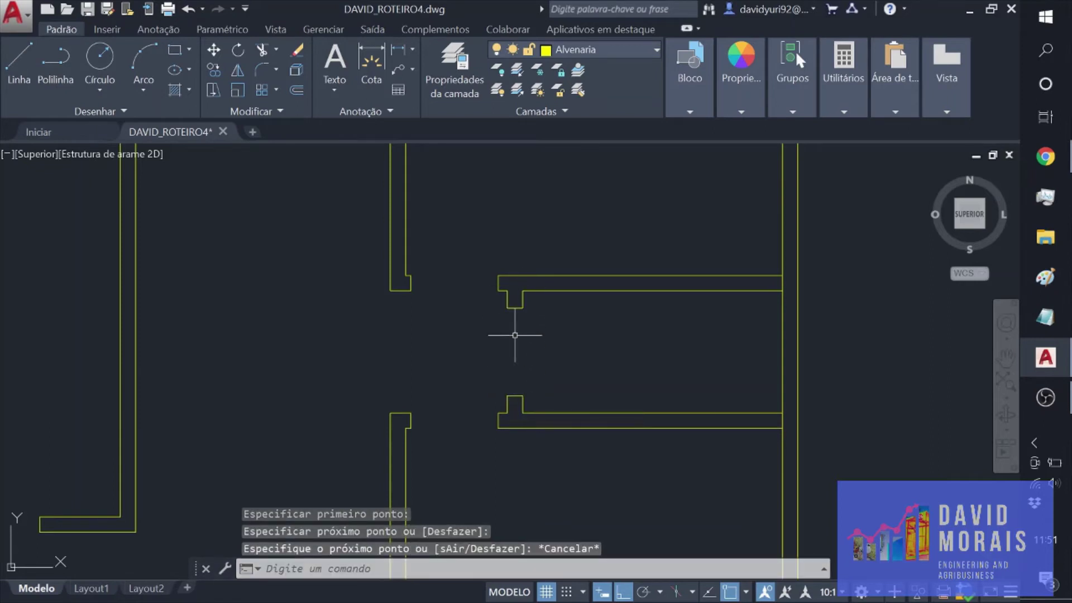
# Step: Make Camada6 the current layer
pyautogui.scroll(-2, 515, 335)
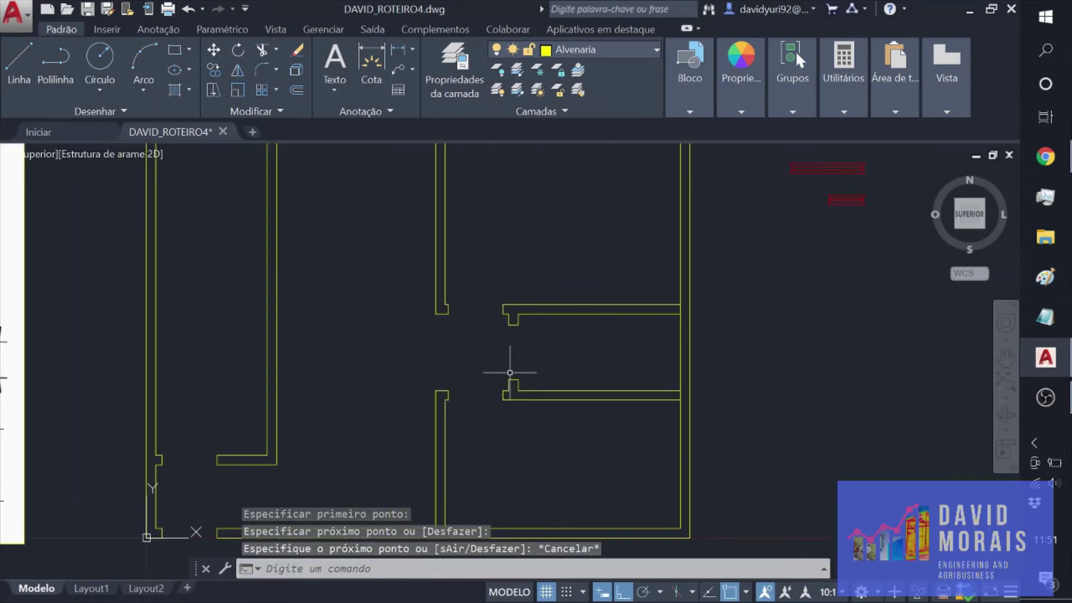
pyautogui.scroll(-2, 509, 363)
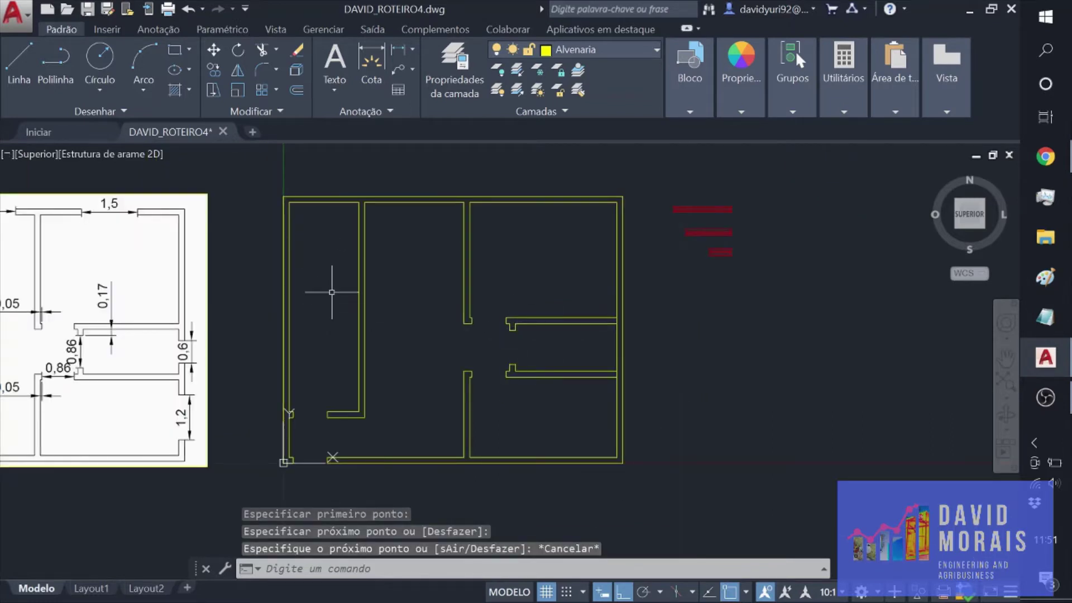
pyautogui.click(576, 47)
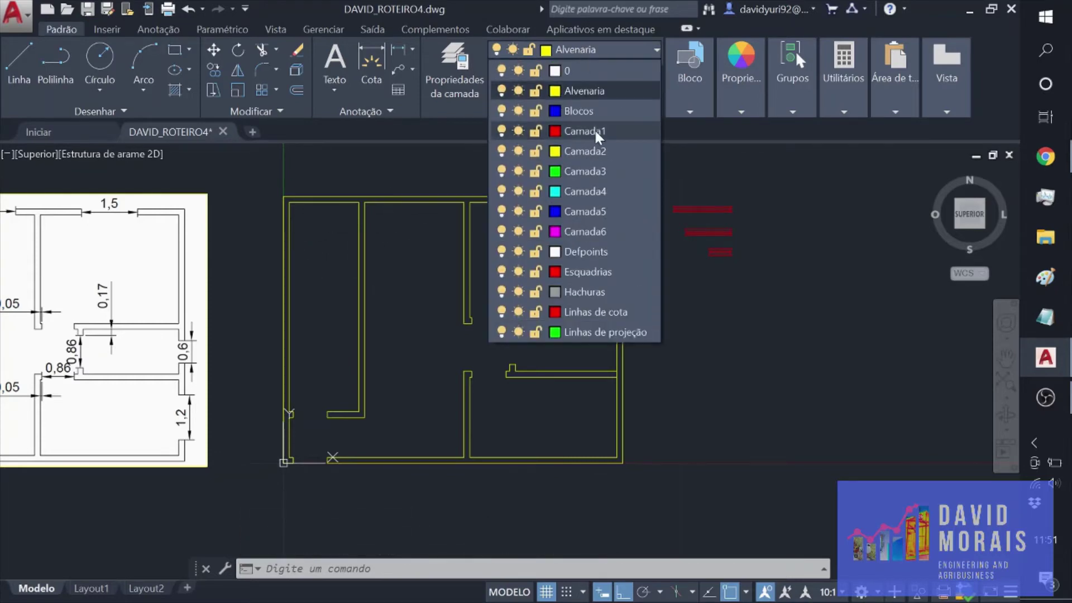
pyautogui.click(582, 231)
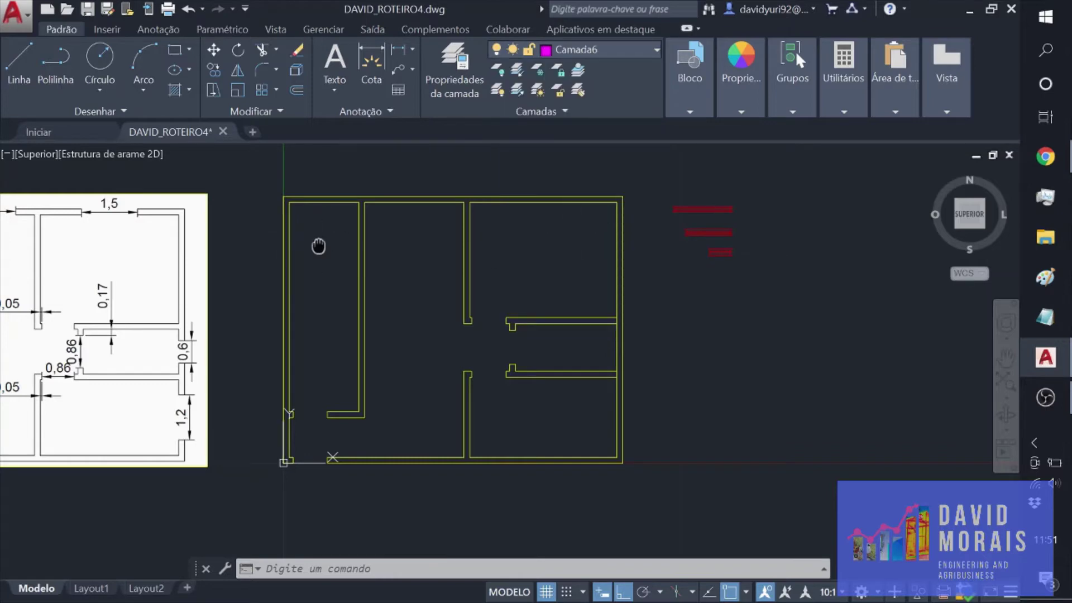
pyautogui.moveTo(318, 246); pyautogui.dragTo(445, 280, button='middle')
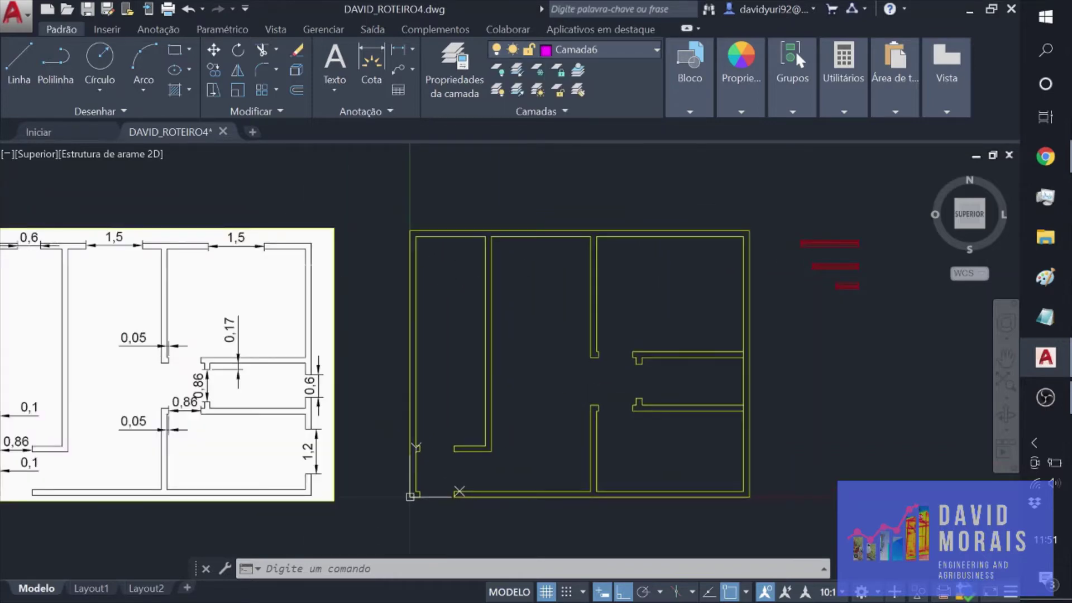
# Step: Draw a horizontal line 0.6 long in the upper part of the middle room on Camada6
pyautogui.click(25, 50)
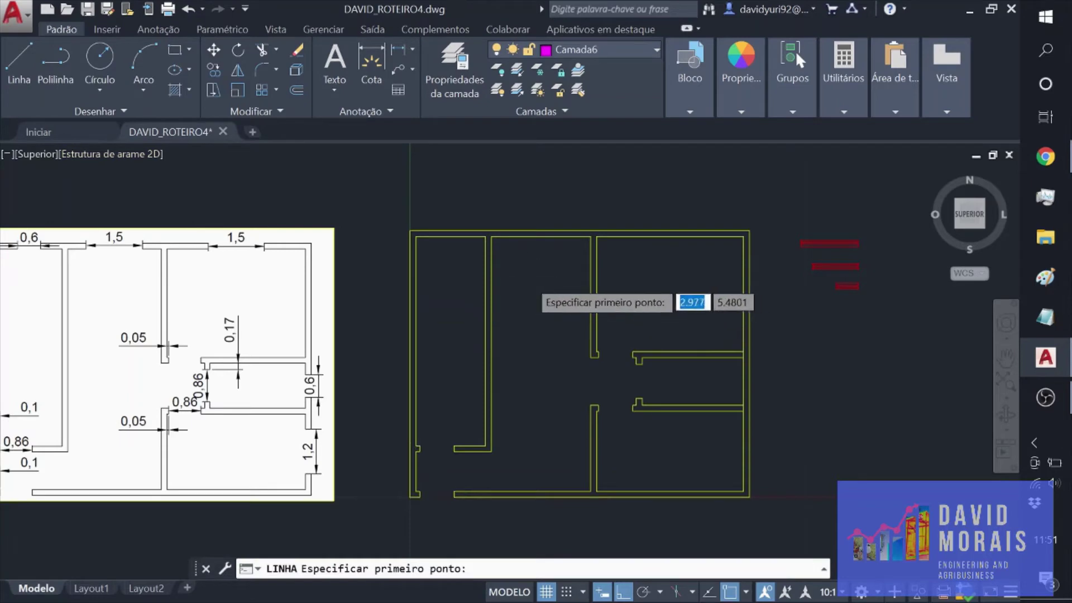
pyautogui.scroll(2, 528, 280)
pyautogui.click(519, 265)
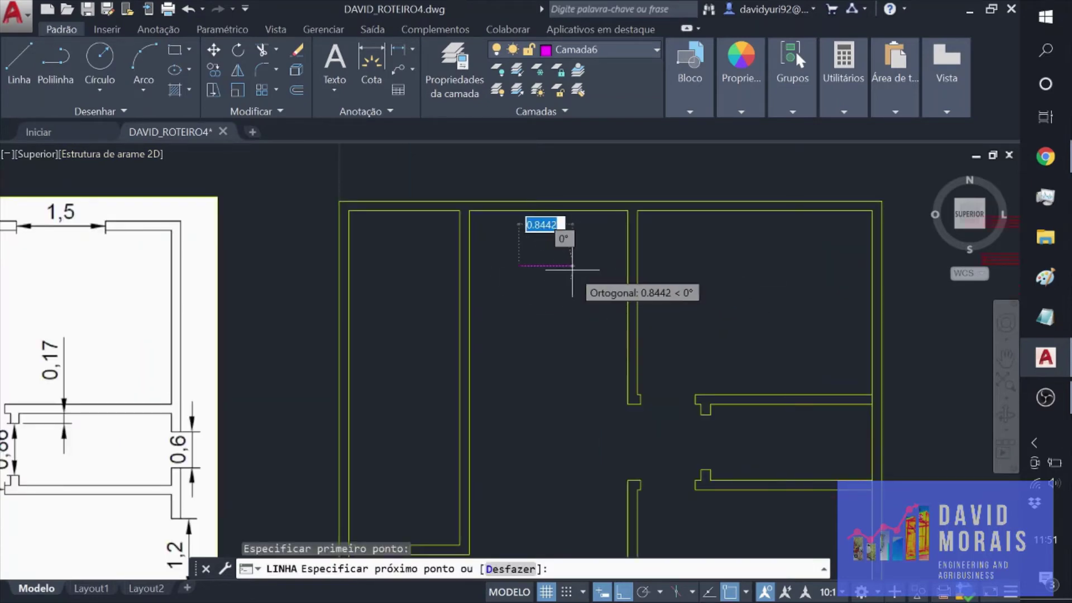
pyautogui.write('0.6')
pyautogui.press('Return')
pyautogui.press('Escape')
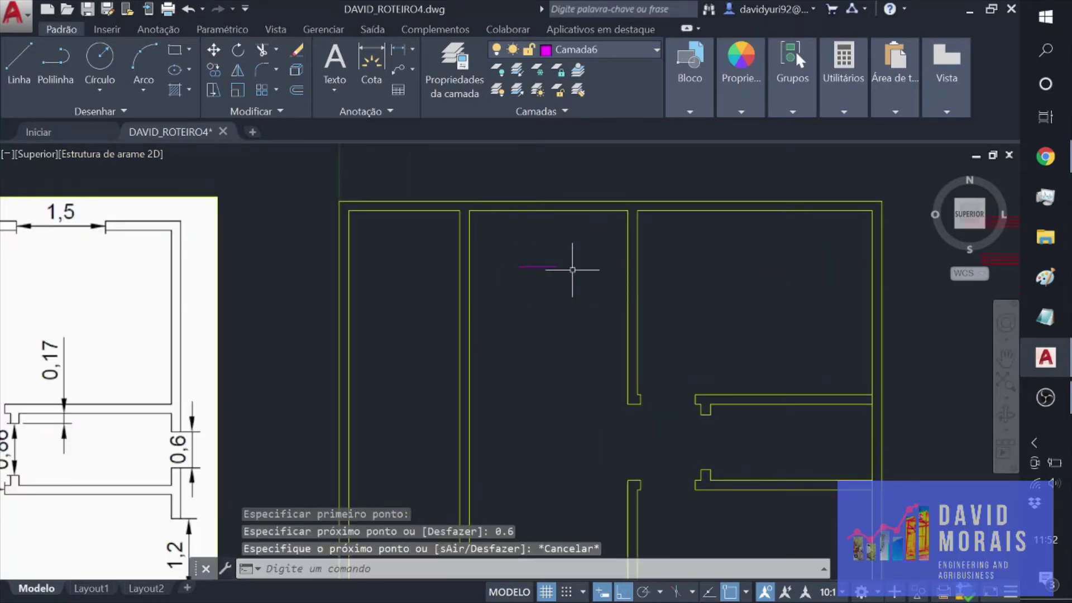
# Step: Move the 0.6 line by its midpoint onto the midpoint of the left room's inner top wall line
pyautogui.click(537, 267)
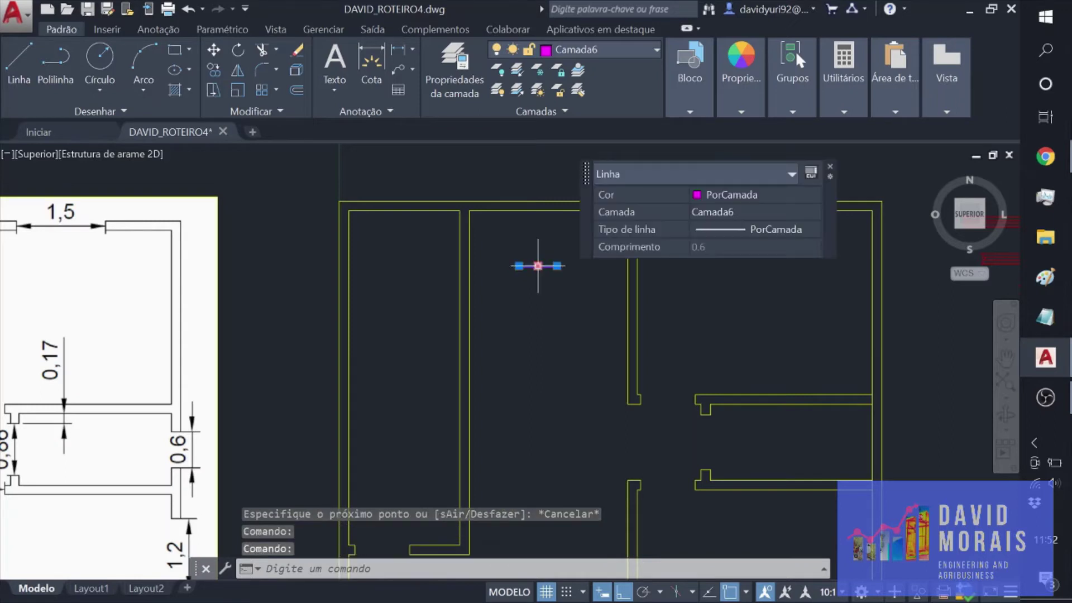
pyautogui.click(213, 53)
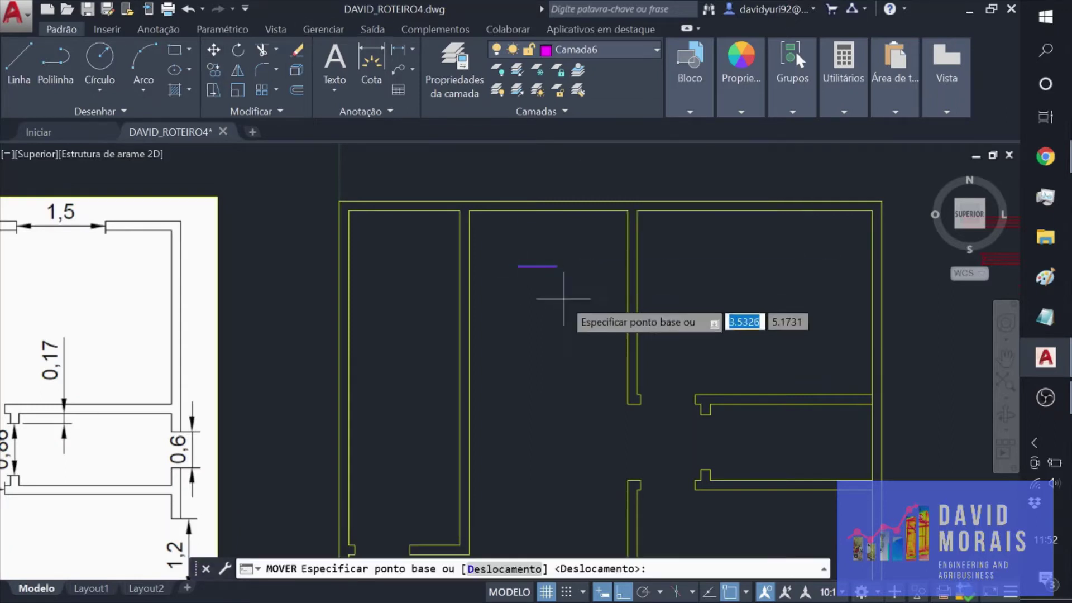
pyautogui.click(538, 267)
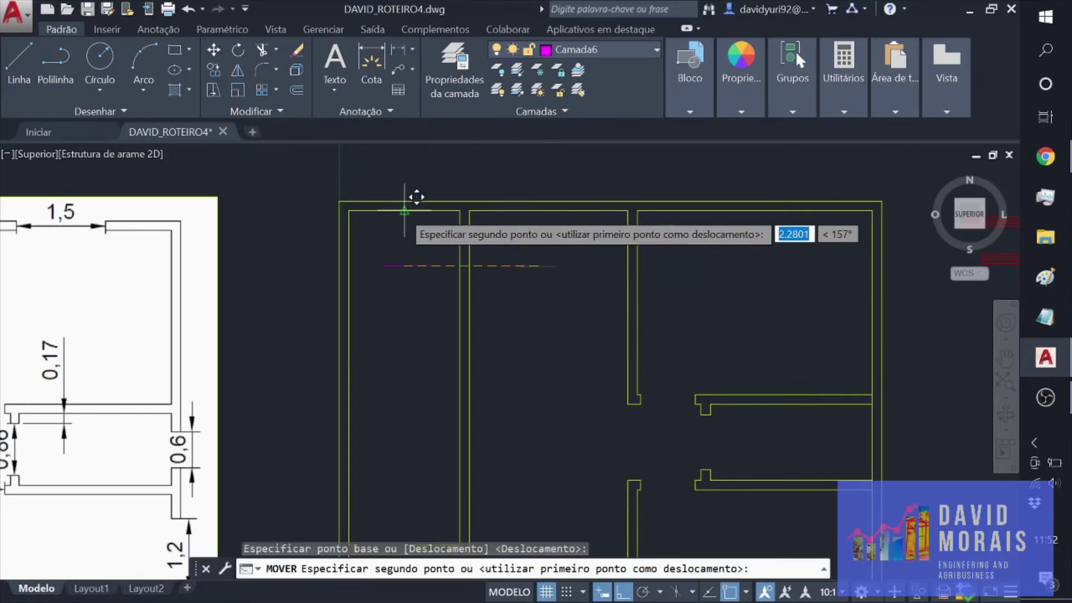
pyautogui.press('Escape')
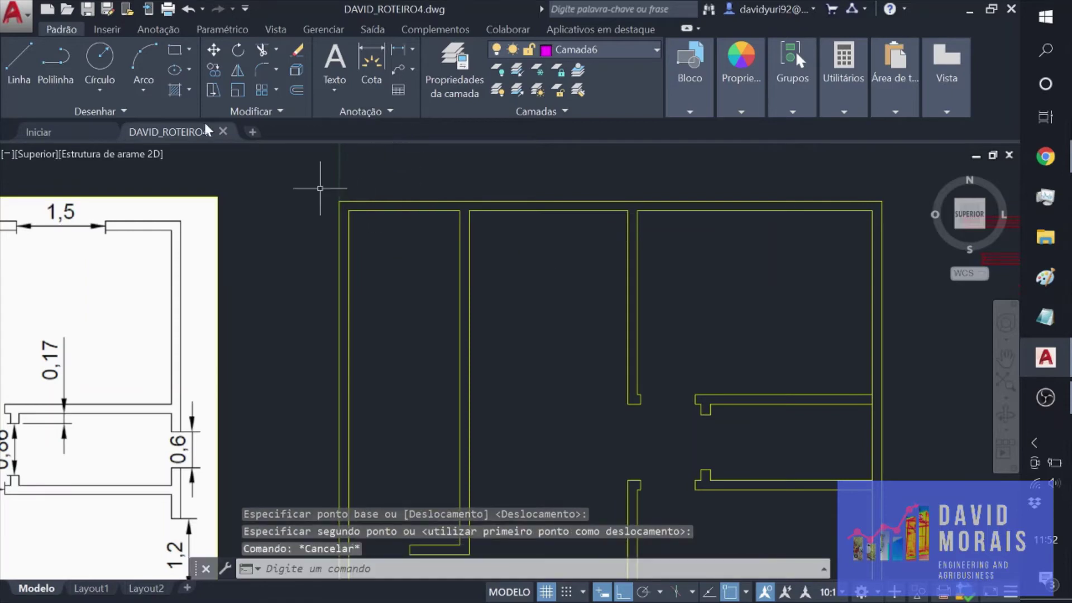
# Step: Draw vertical jamb lines upward across the top wall from both ends of the left room's 0.6 line
pyautogui.click(19, 61)
pyautogui.scroll(4, 312, 235)
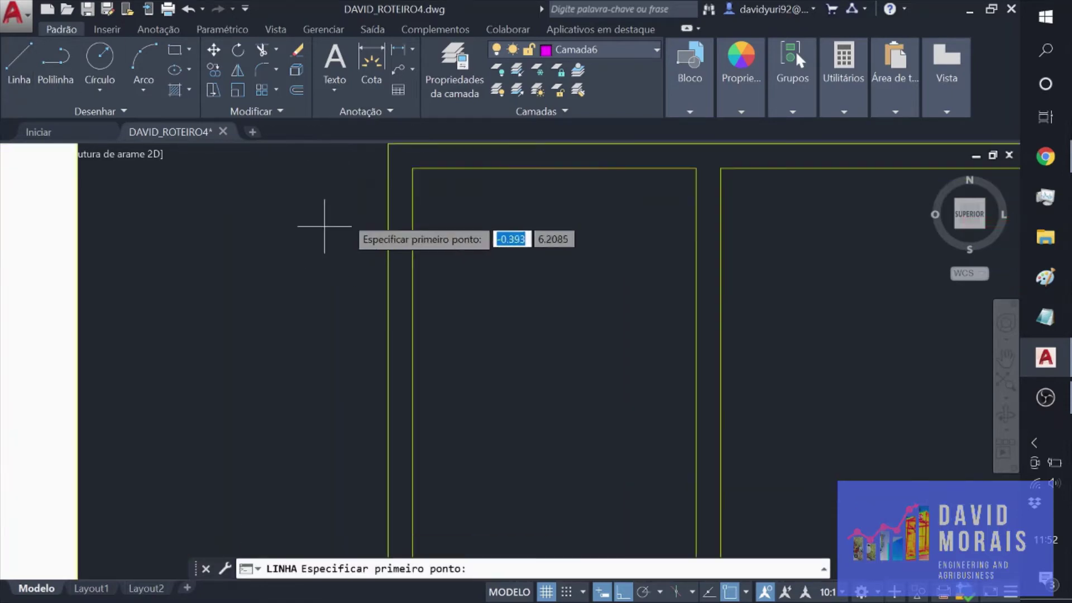
pyautogui.click(504, 167)
pyautogui.moveTo(500, 159); pyautogui.dragTo(501, 295, button='middle')
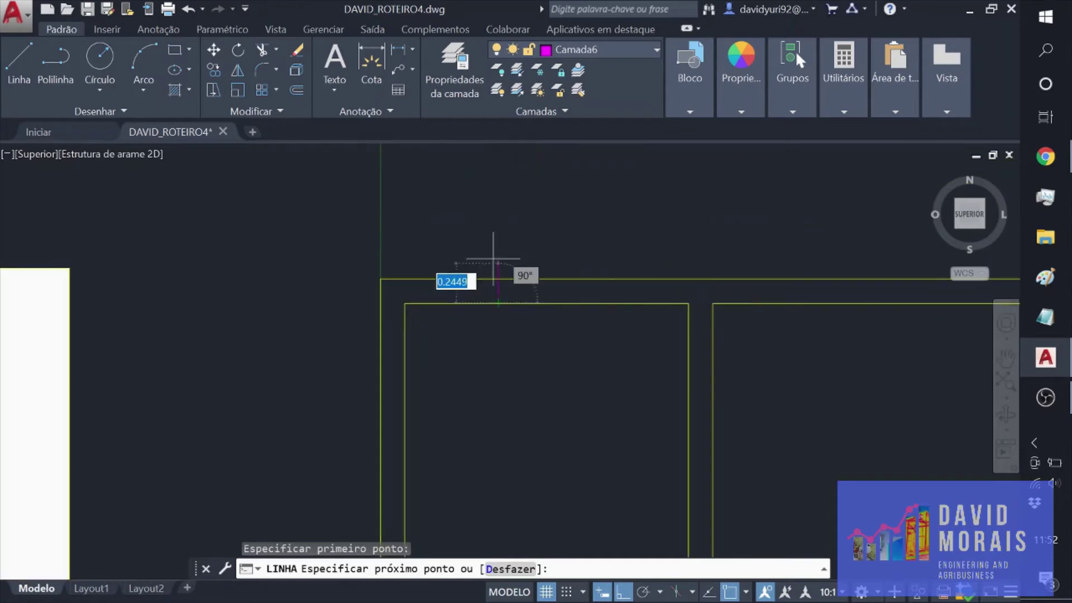
pyautogui.click(498, 232)
pyautogui.press('Escape')
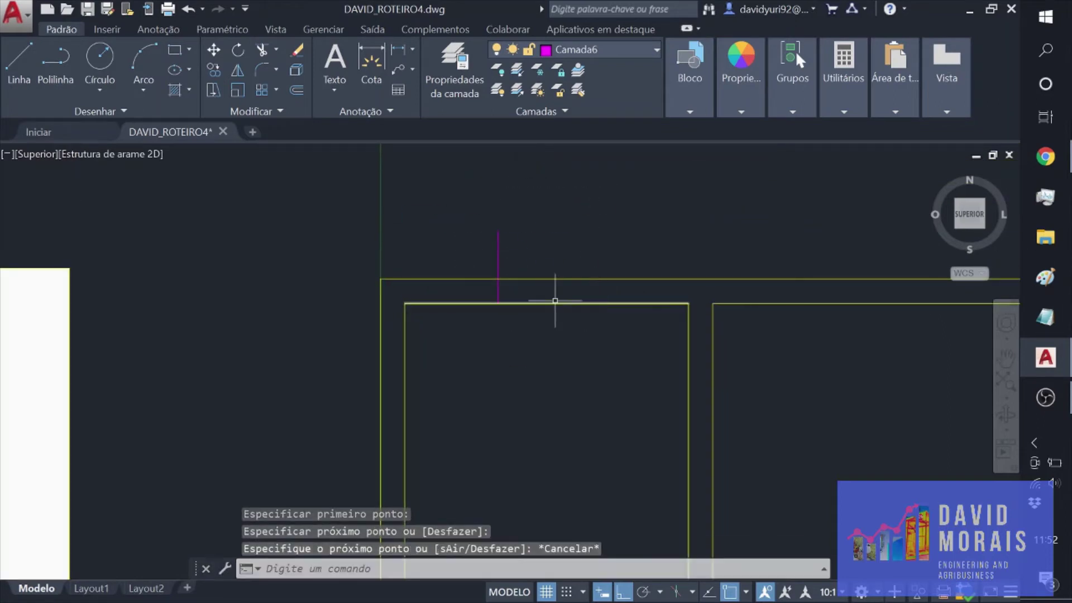
pyautogui.press('space')
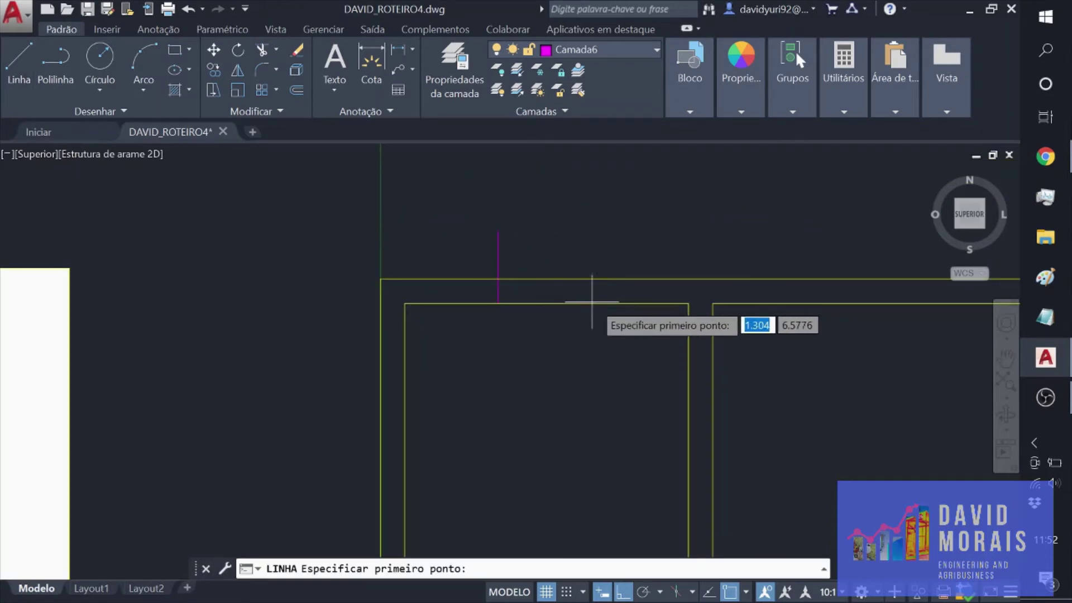
pyautogui.click(595, 303)
pyautogui.click(595, 246)
pyautogui.press('Escape')
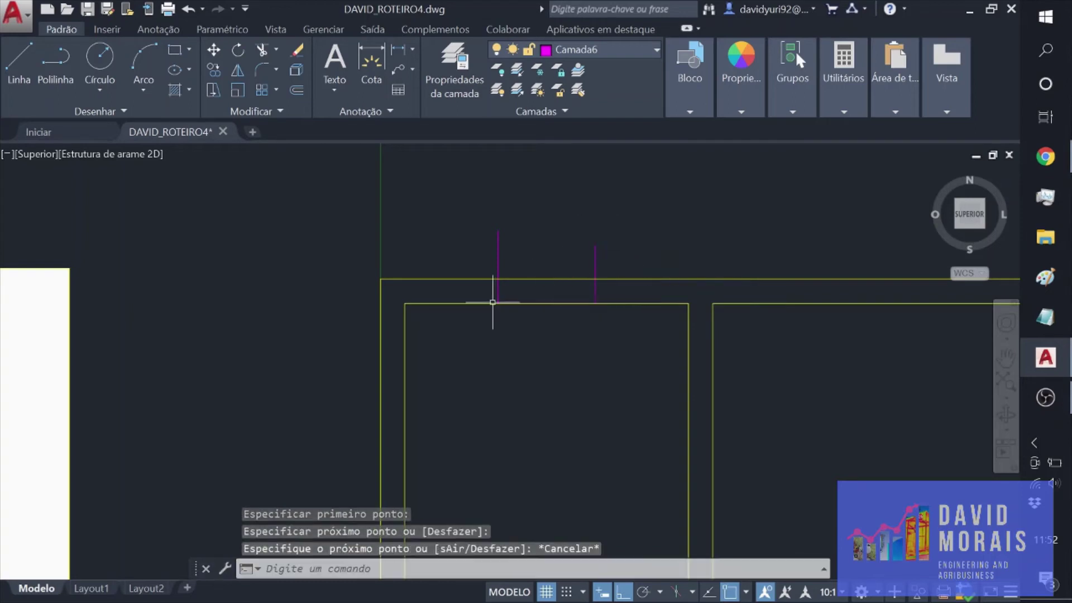
pyautogui.press('Escape')
# Step: Erase the horizontal 0.6 line lying on the left room's inner top wall line
pyautogui.click(500, 249)
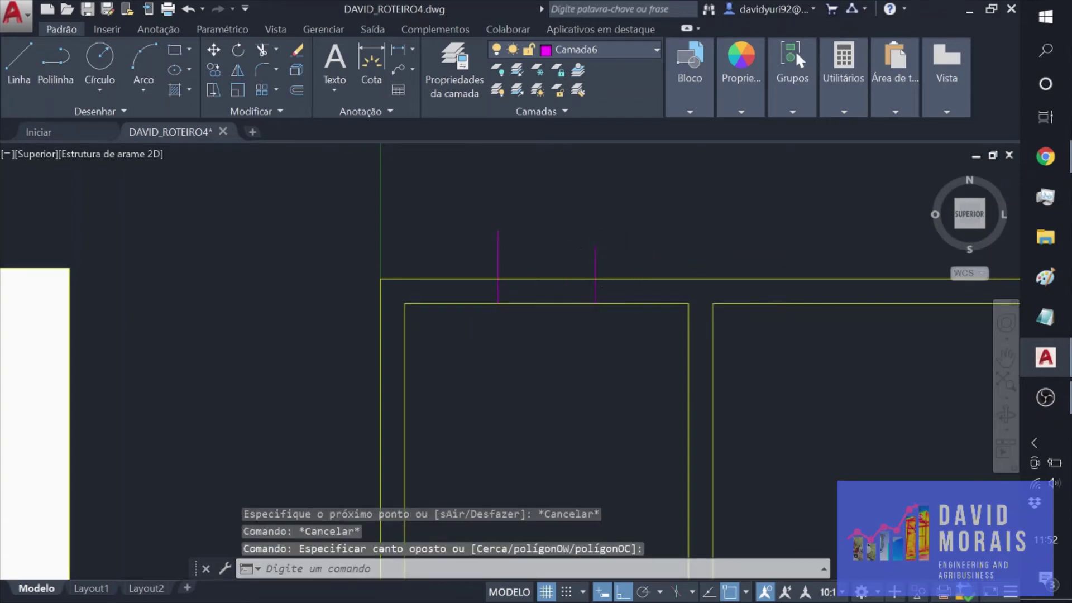
pyautogui.click(531, 304)
pyautogui.press('Delete')
# Step: Trim both lines of the left room's top wall between the two jamb lines to open the window
pyautogui.click(498, 251)
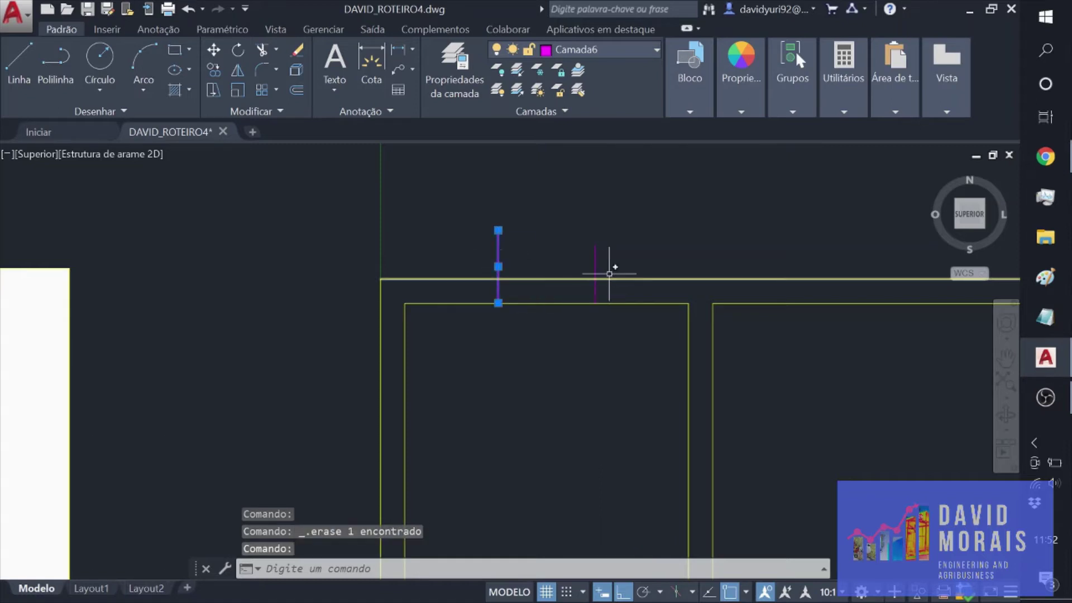
pyautogui.click(595, 256)
pyautogui.click(256, 53)
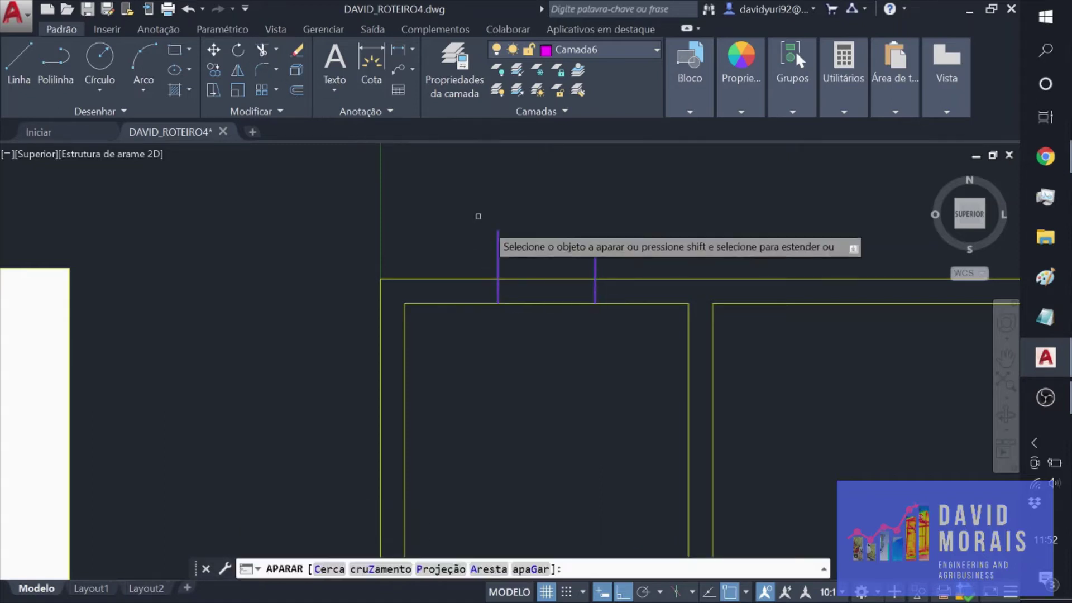
pyautogui.click(538, 290)
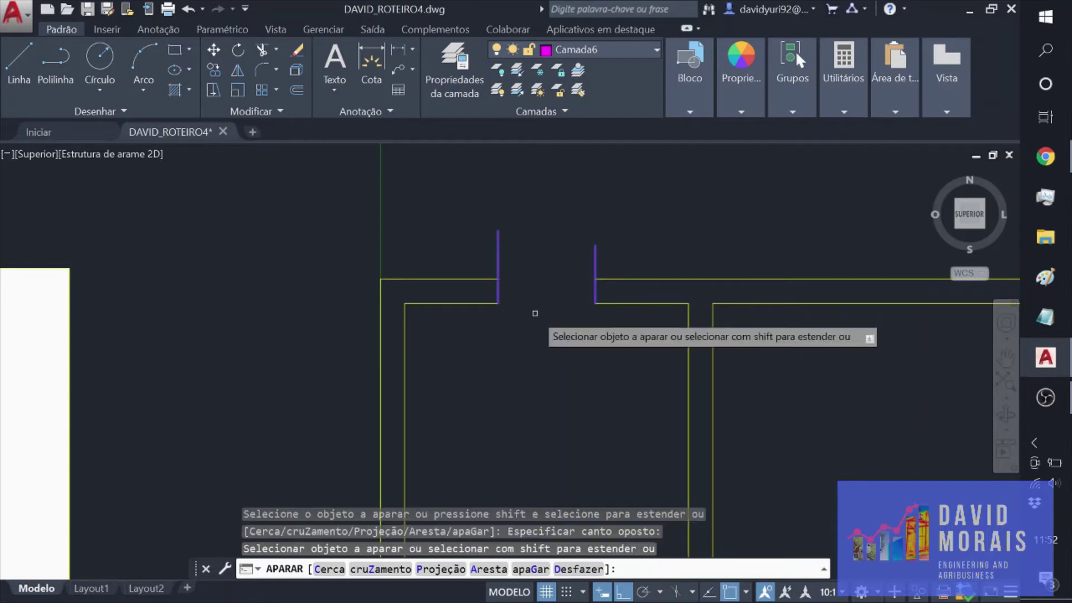
pyautogui.press('Escape')
# Step: Erase both magenta jamb lines at the left room's top window opening
pyautogui.click(500, 256)
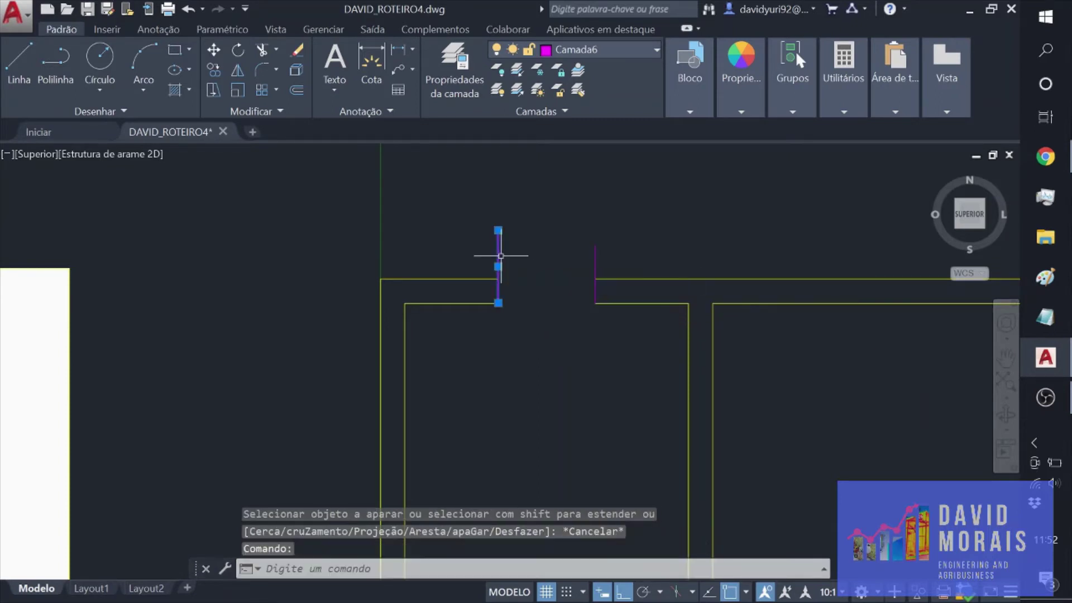
pyautogui.press('Delete')
pyautogui.press('Delete')
pyautogui.scroll(-4, 603, 259)
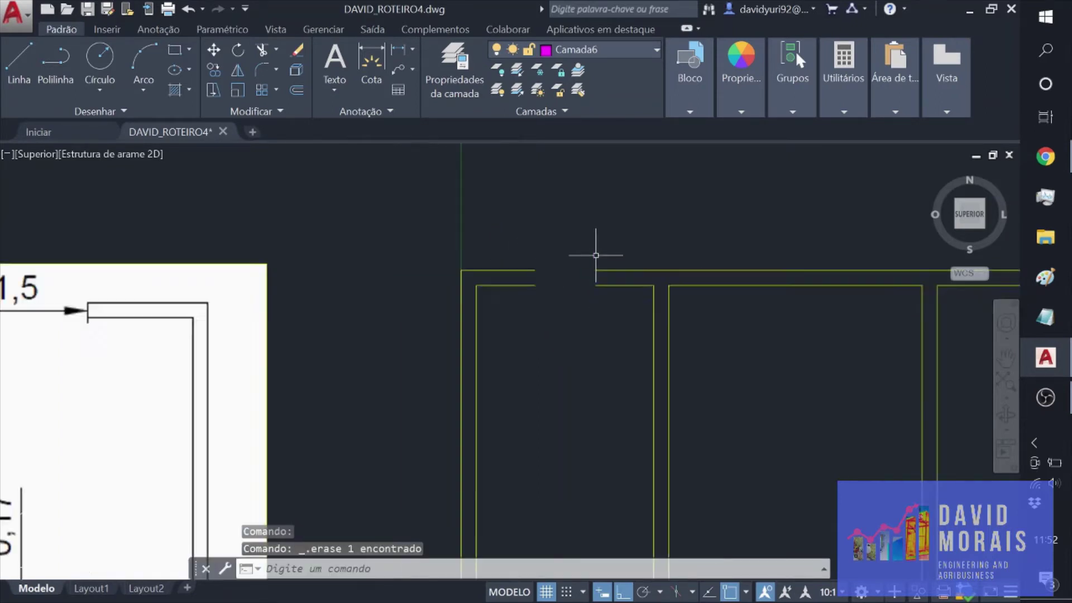
pyautogui.scroll(-2, 667, 289)
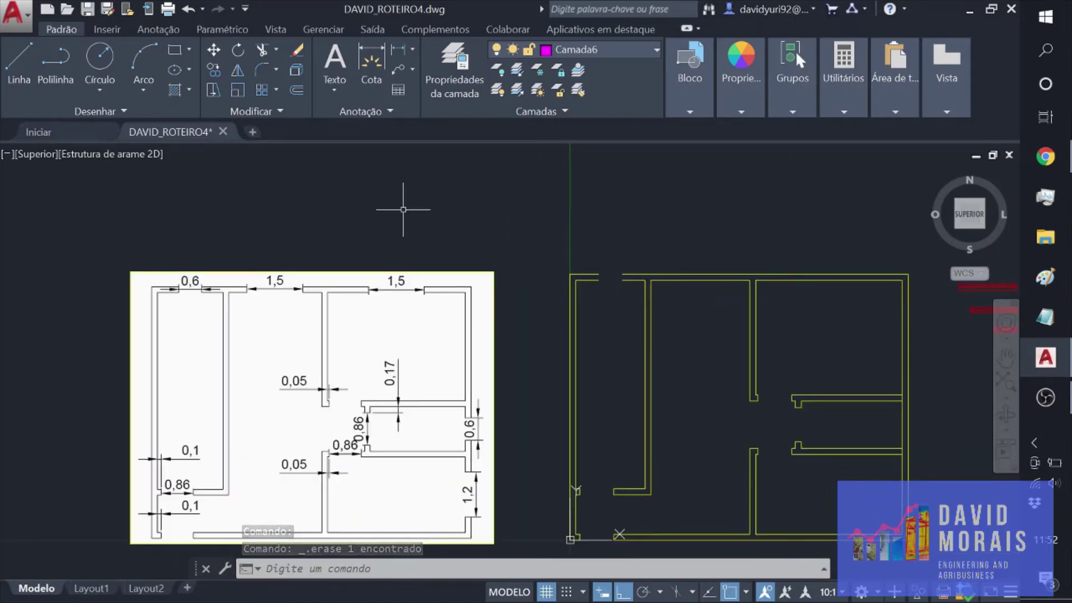
# Step: Draw a horizontal line 1.5 long above the middle room, outside the floor plan
pyautogui.click(19, 59)
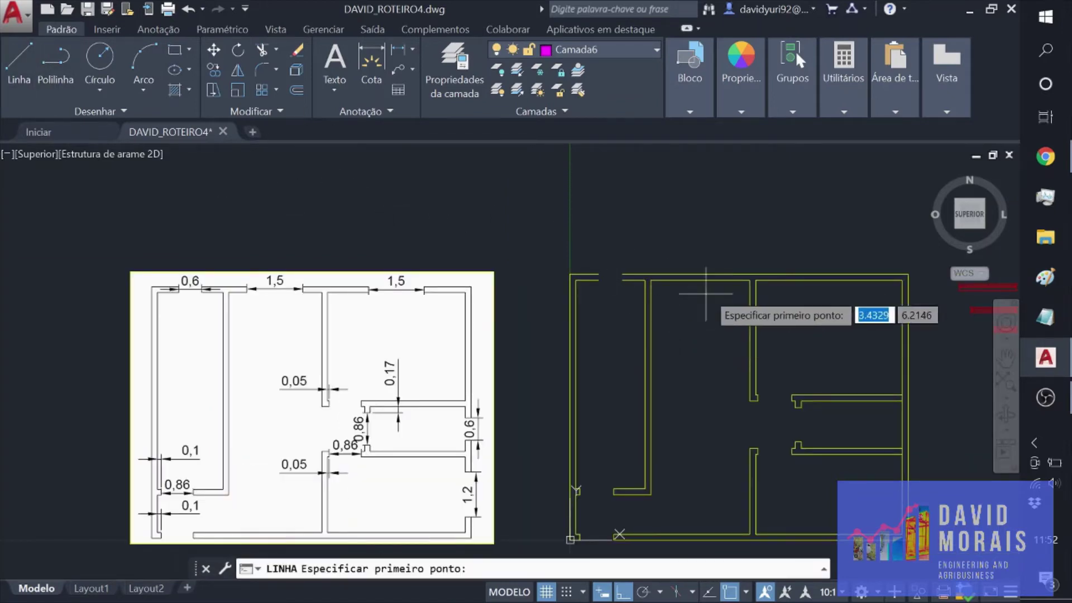
pyautogui.click(693, 236)
pyautogui.press('BackSpace')
pyautogui.write('1.')
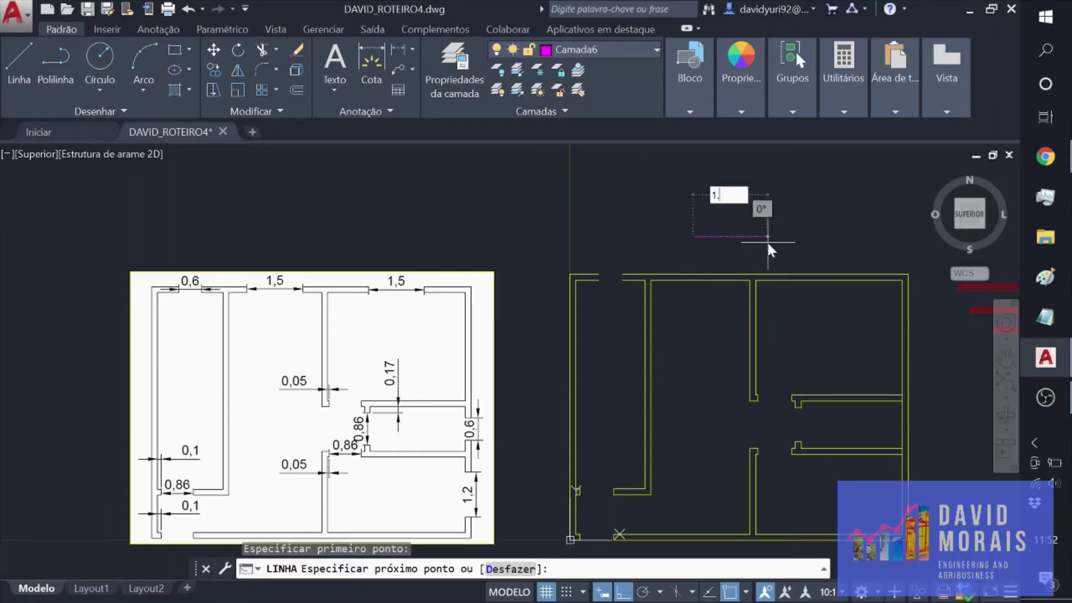
pyautogui.write('5')
pyautogui.press('Return')
pyautogui.press('Escape')
# Step: Copy the 1.5 line and paste the duplicate above the upper-right room
pyautogui.moveTo(753, 232); pyautogui.dragTo(696, 313, button='middle')
pyautogui.click(699, 316)
pyautogui.click(630, 267)
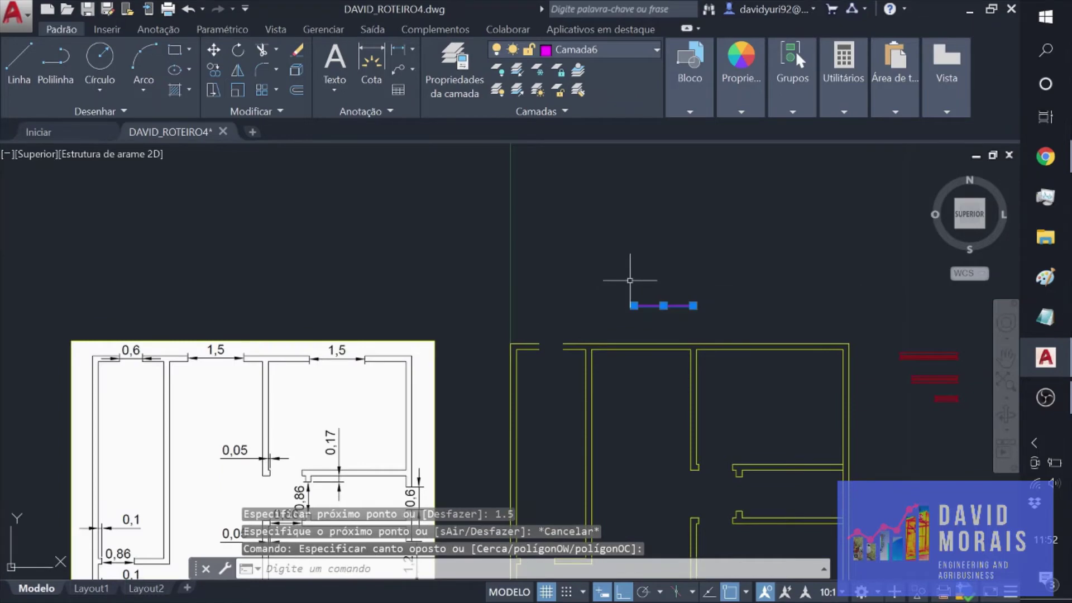
pyautogui.hotkey('ctrl', 'c')
pyautogui.hotkey('ctrl', 'v')
pyautogui.click(729, 322)
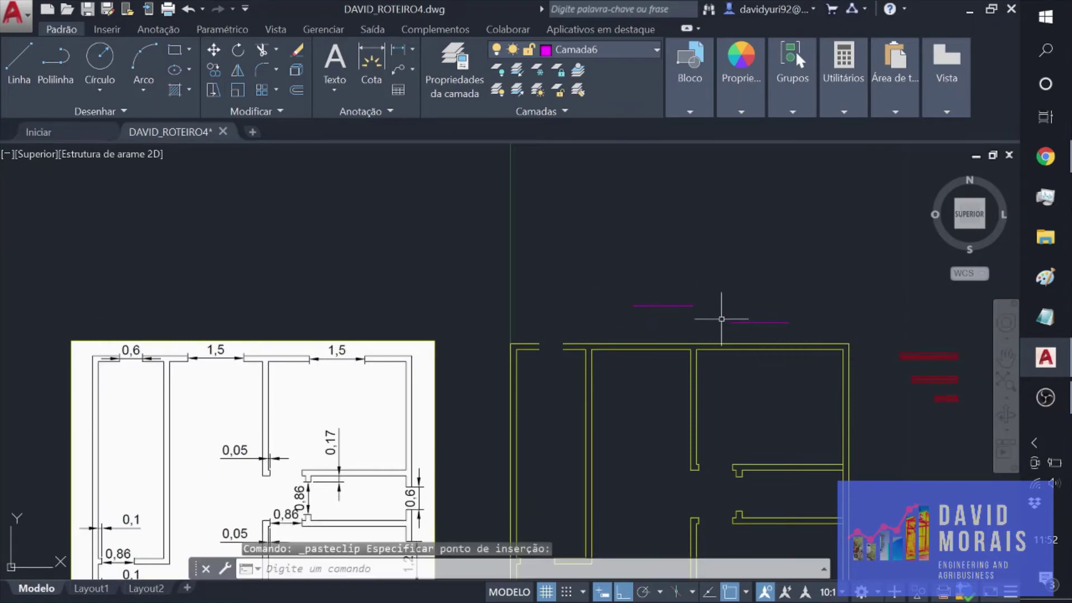
pyautogui.press('Escape')
# Step: Move the original 1.5 line by its midpoint onto the midpoint of the middle room's inner top wall line
pyautogui.scroll(-2, 681, 311)
pyautogui.scroll(4, 669, 311)
pyautogui.moveTo(669, 311)
pyautogui.mouseDown(button='middle')
pyautogui.moveTo(636, 294)
pyautogui.moveTo(581, 294)
pyautogui.mouseUp(button='middle')
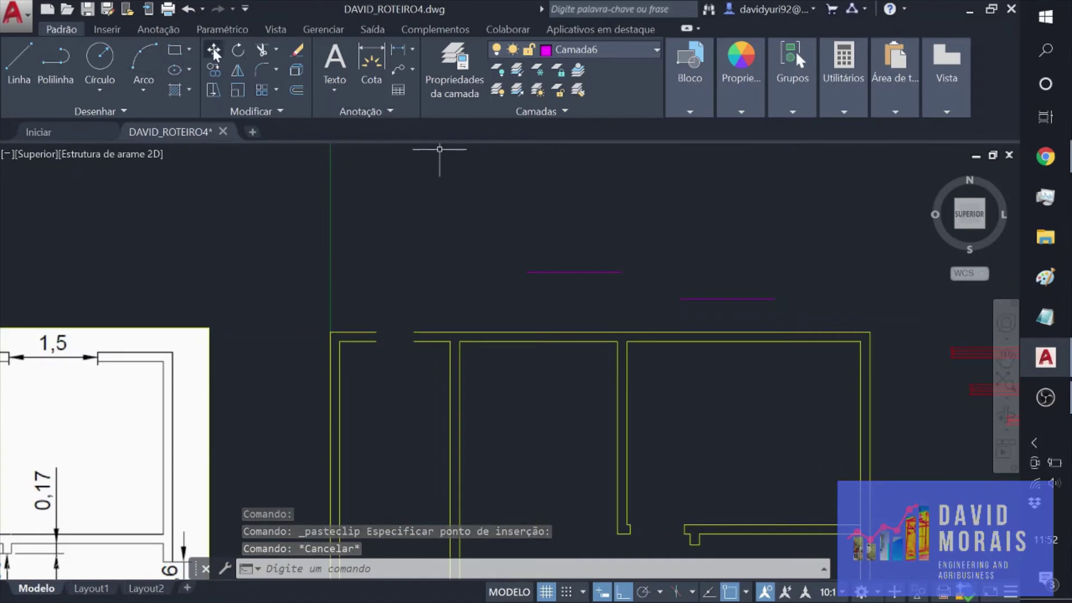
pyautogui.click(213, 50)
pyautogui.click(567, 270)
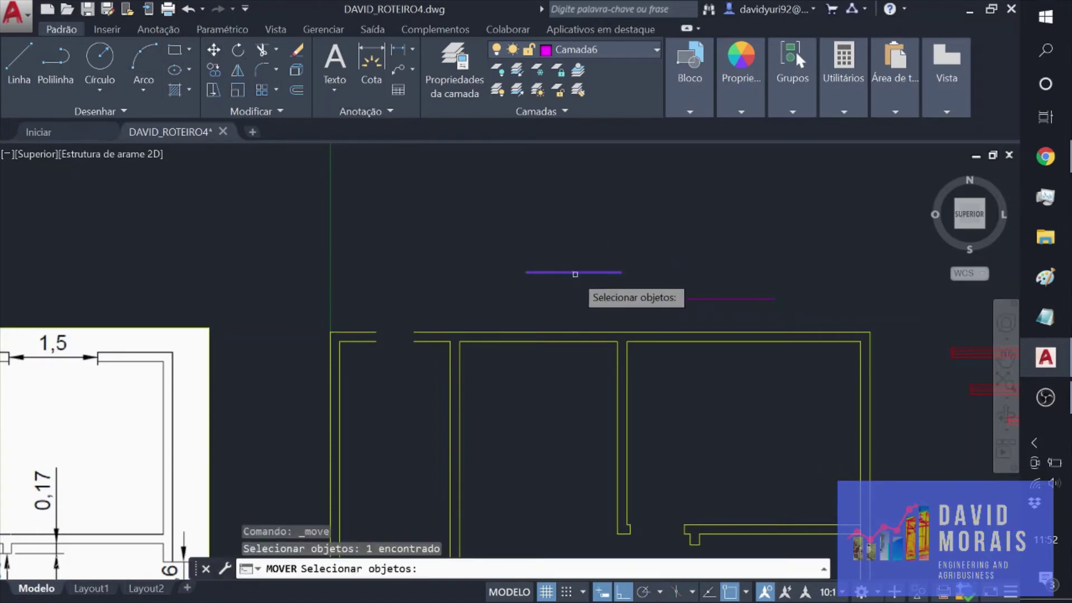
pyautogui.click(574, 273)
pyautogui.press('Return')
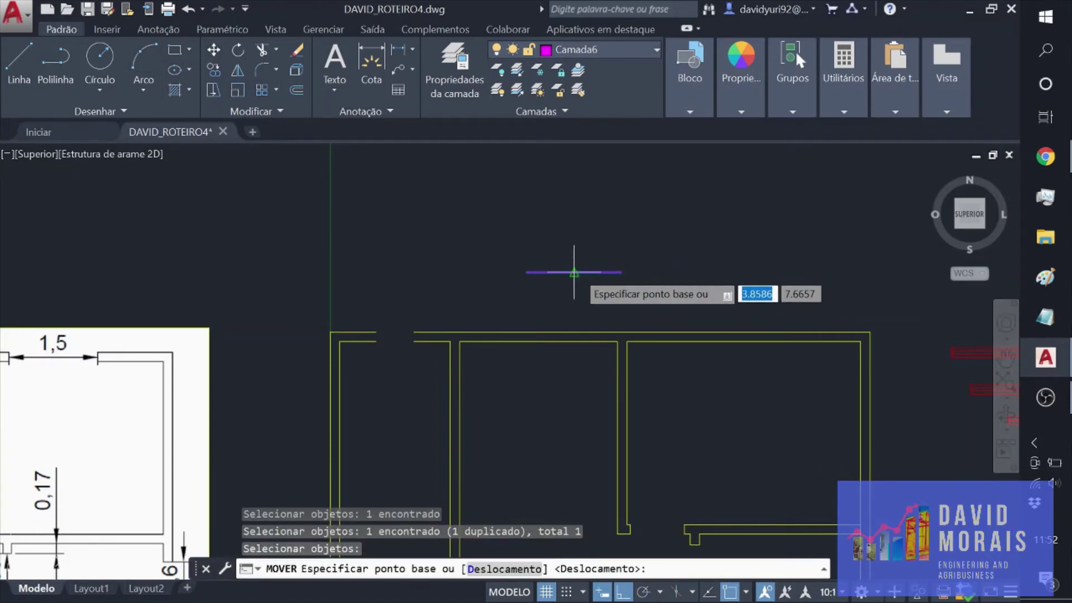
pyautogui.click(574, 272)
pyautogui.click(540, 342)
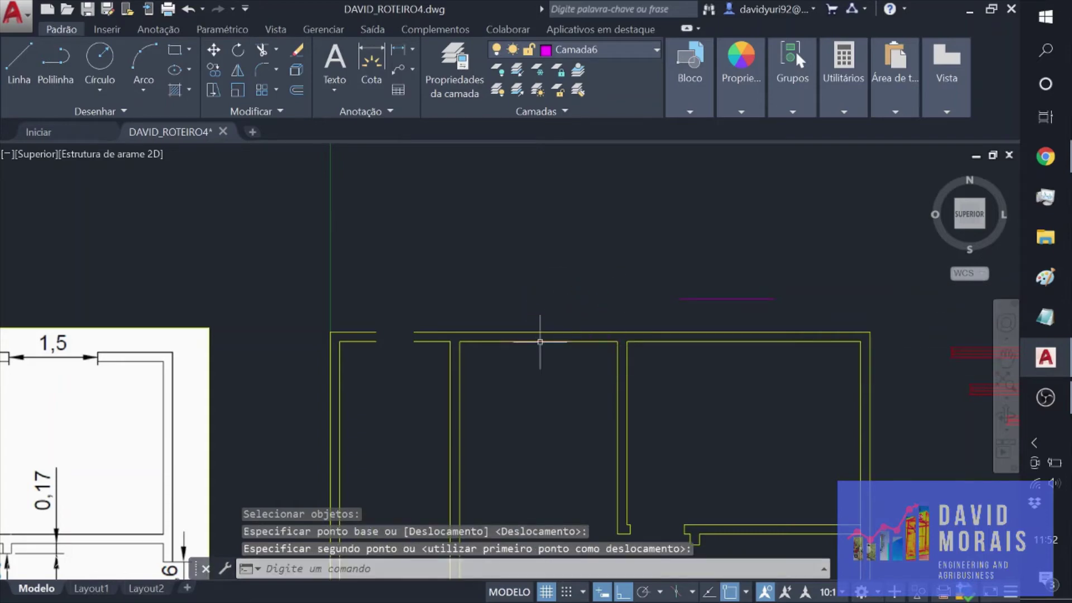
pyautogui.press('Escape')
# Step: Move the copied 1.5 line by its midpoint onto the midpoint of the upper-right room's inner top wall line
pyautogui.click(747, 298)
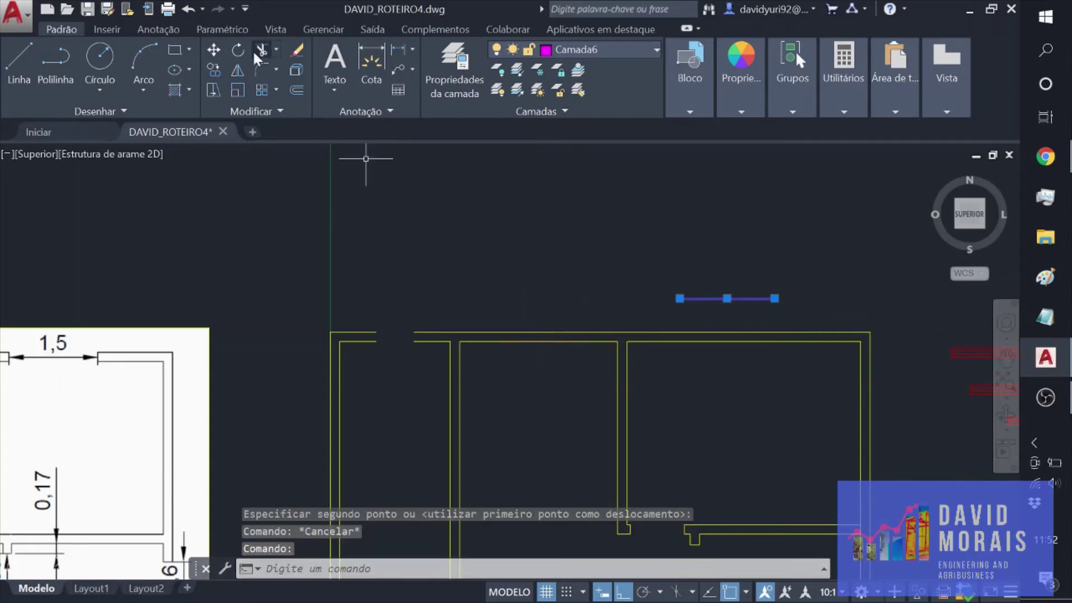
pyautogui.click(215, 51)
pyautogui.click(727, 298)
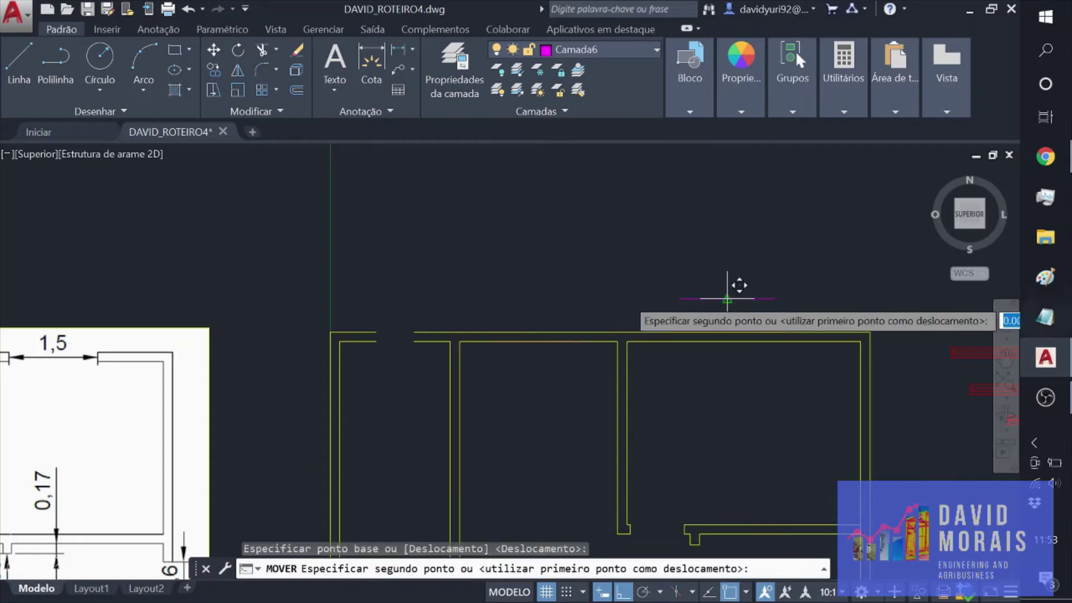
pyautogui.press('Escape')
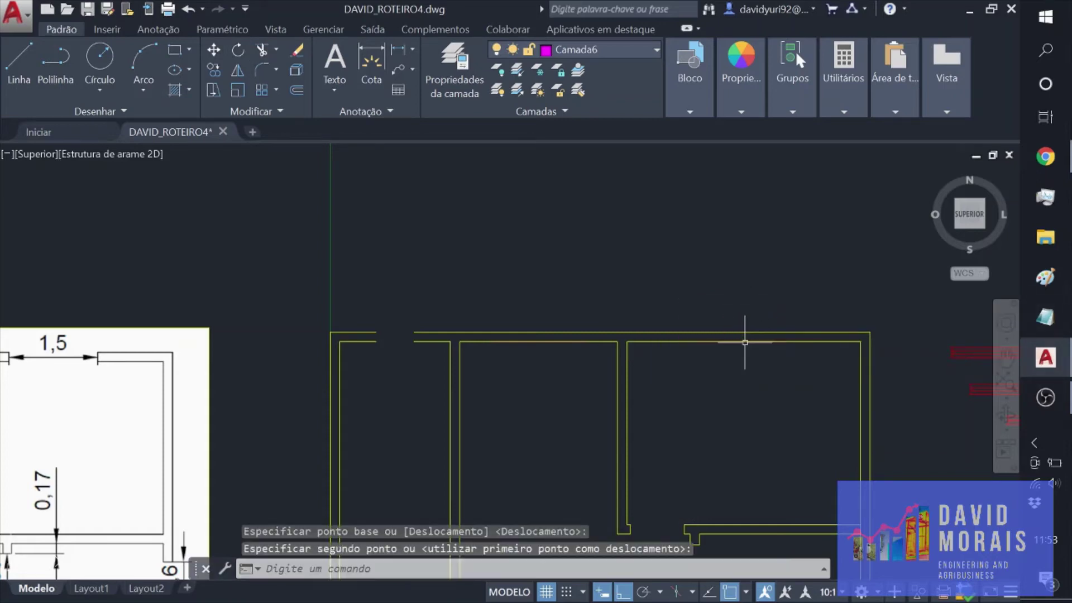
# Step: Draw vertical jamb lines upward across the top wall from both ends of the middle room's 1.5 line
pyautogui.click(20, 60)
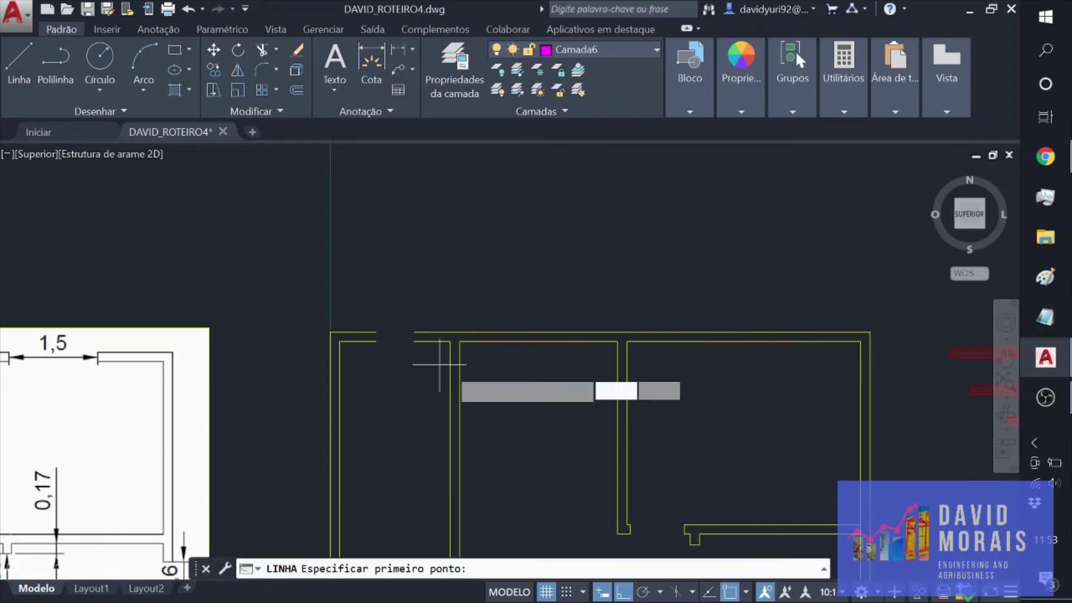
pyautogui.click(492, 341)
pyautogui.click(491, 270)
pyautogui.press('Escape')
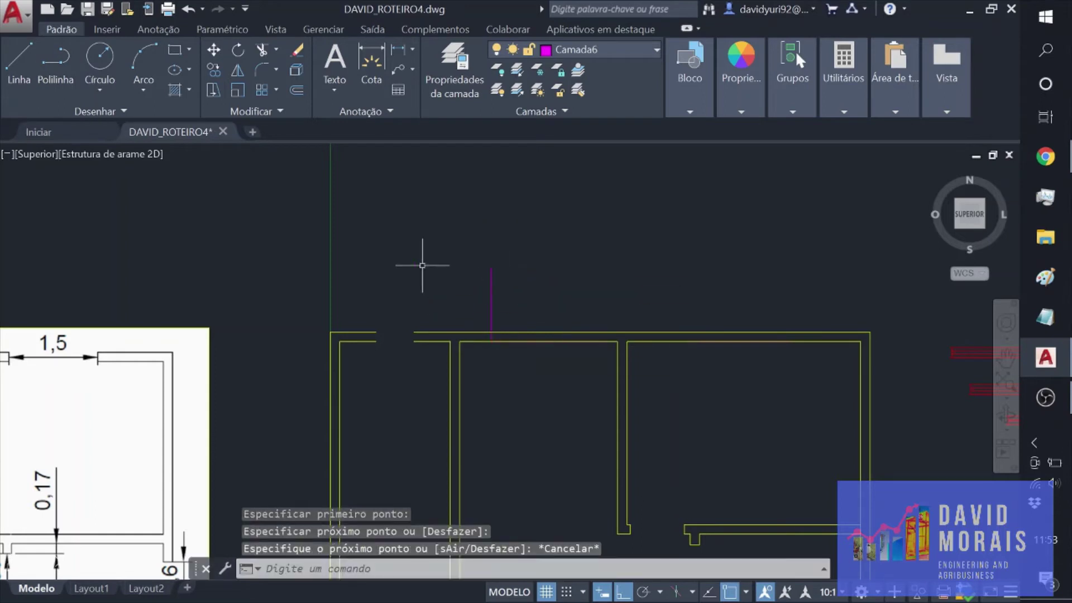
pyautogui.click(32, 81)
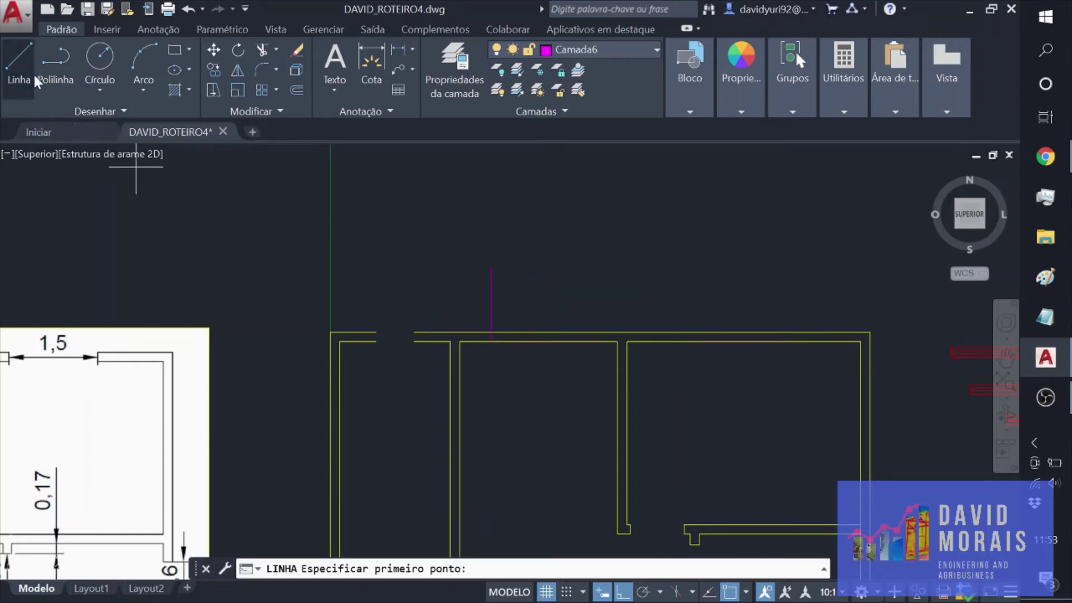
pyautogui.click(586, 338)
pyautogui.click(586, 278)
pyautogui.press('Escape')
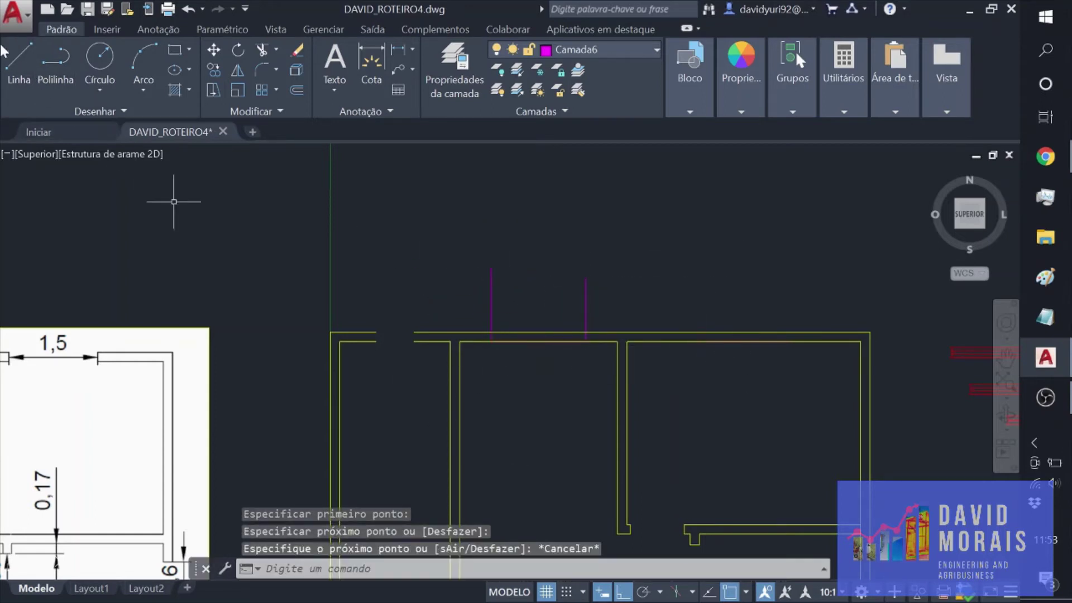
# Step: Draw vertical jamb lines upward across the top wall from both ends of the upper-right room's 1.5 line
pyautogui.click(18, 53)
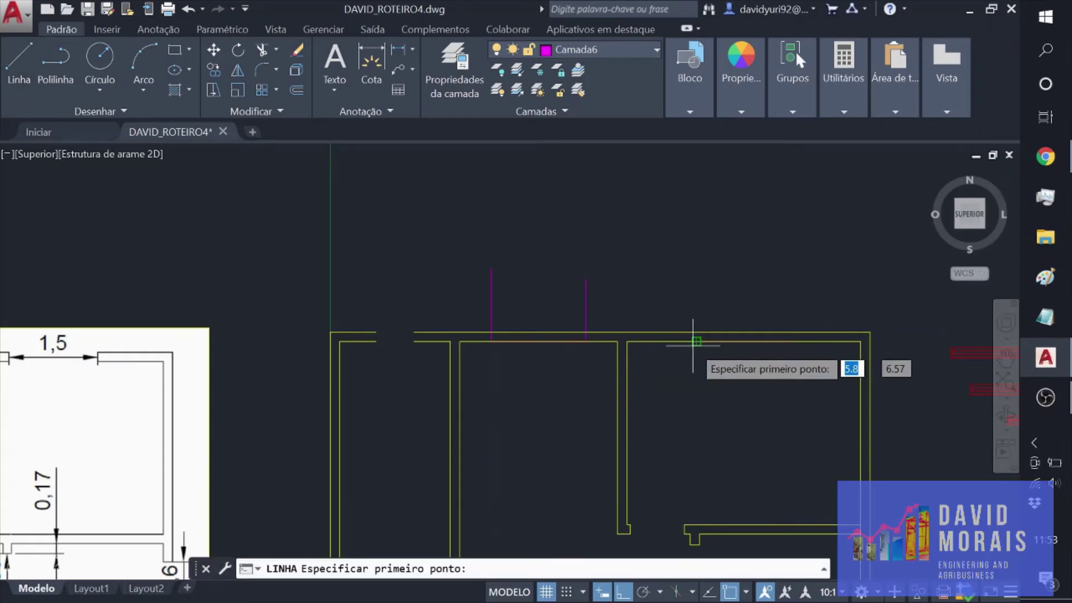
pyautogui.click(696, 341)
pyautogui.click(686, 272)
pyautogui.press('Escape')
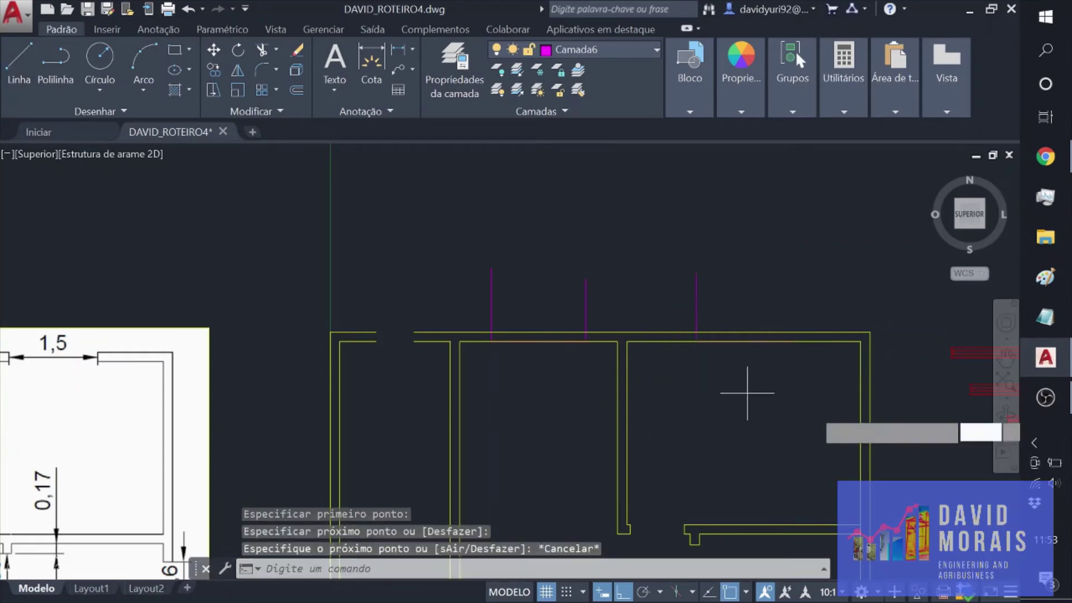
pyautogui.press('space')
pyautogui.click(790, 341)
pyautogui.click(772, 286)
pyautogui.press('Escape')
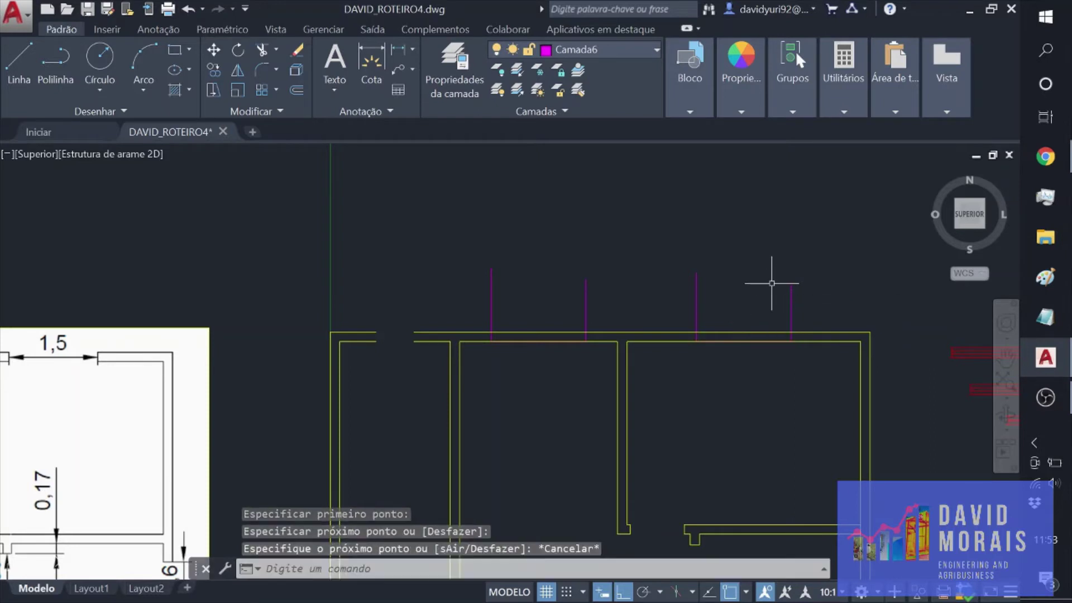
# Step: Delete the two horizontal 1.5 guide lines on the inner top wall of the middle and upper-right rooms
pyautogui.click(566, 341)
pyautogui.press('Delete')
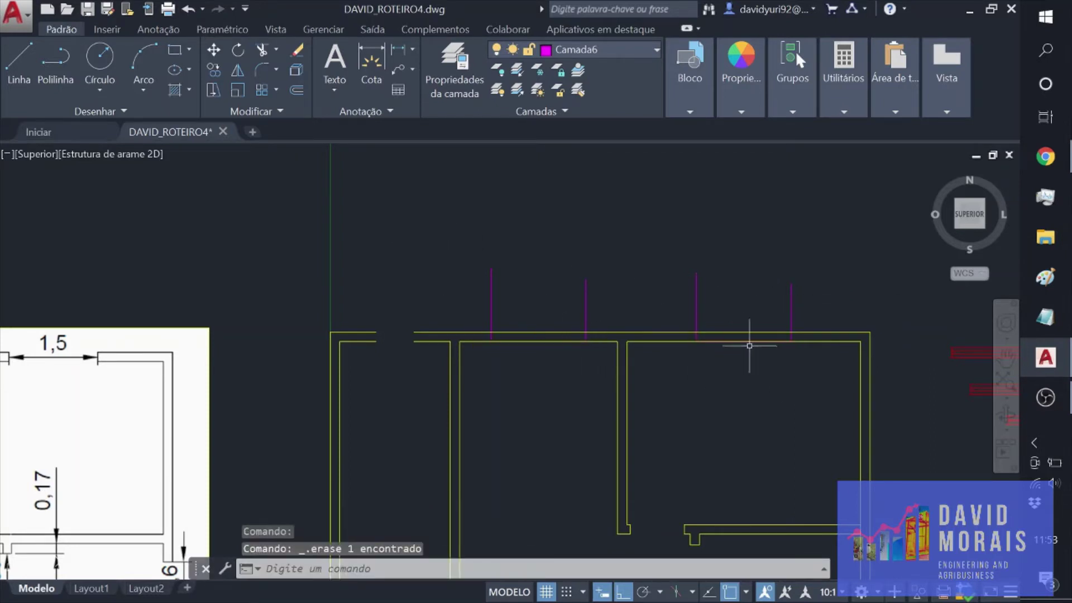
pyautogui.click(745, 341)
pyautogui.press('Delete')
# Step: Trim the top wall's double lines between each pair of jamb lines to open the two 1.5 windows
pyautogui.click(477, 254)
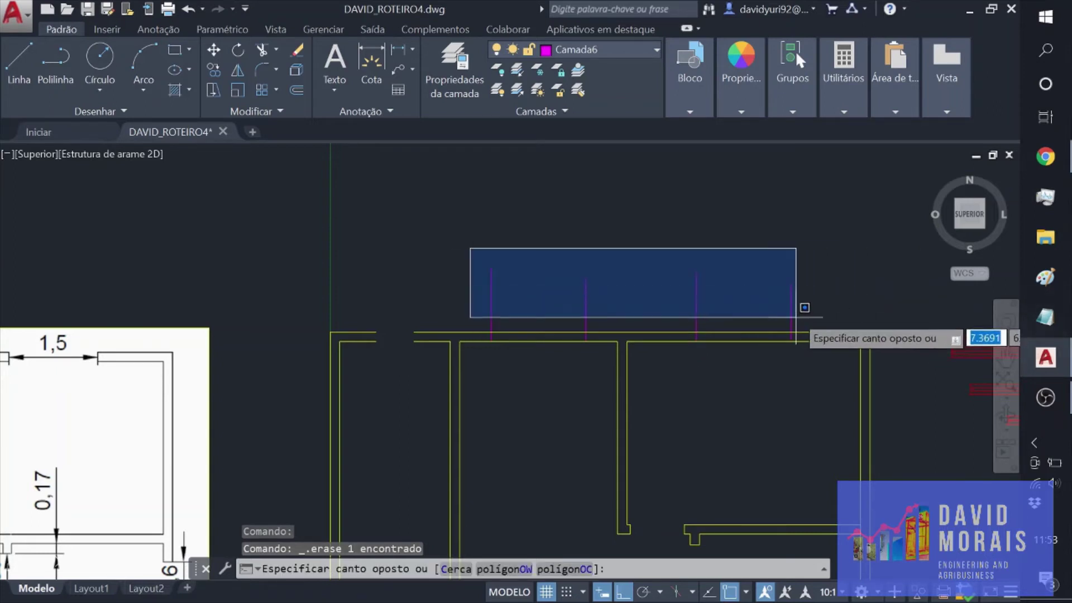
pyautogui.click(802, 312)
pyautogui.click(793, 305)
pyautogui.click(487, 253)
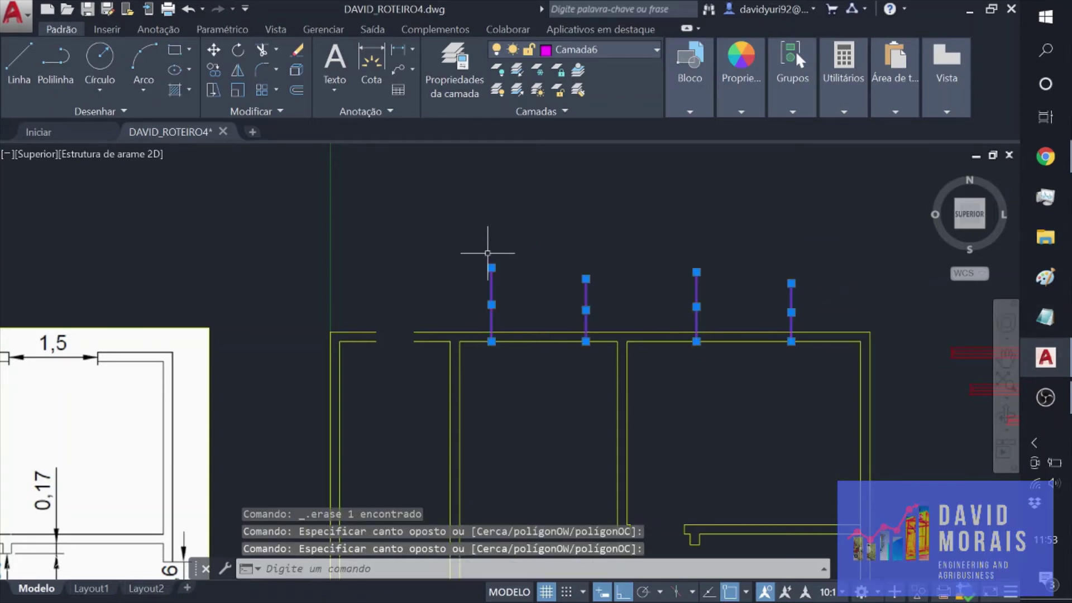
pyautogui.click(265, 55)
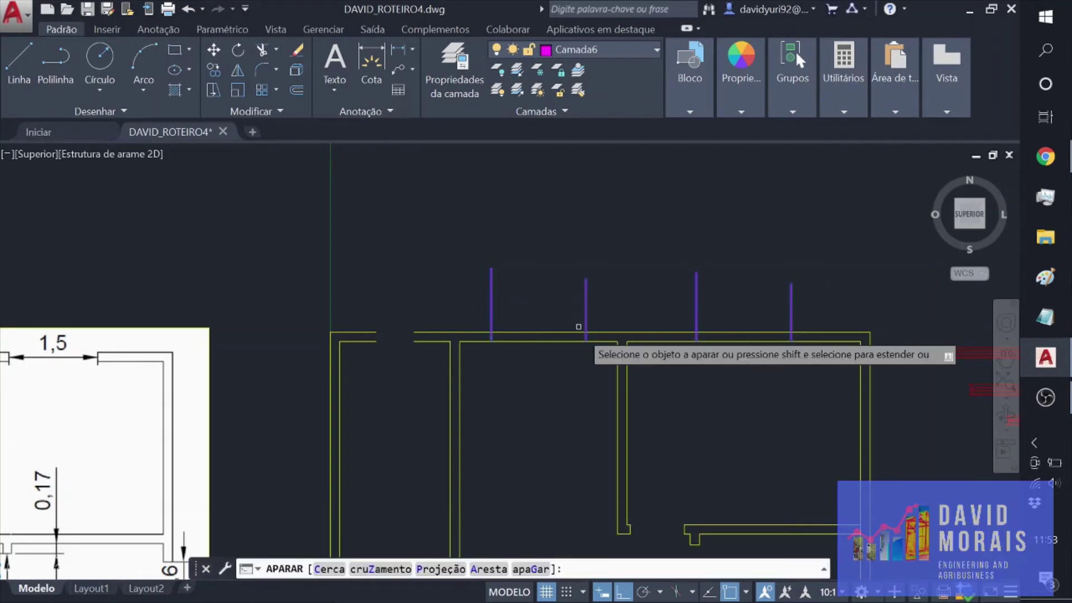
pyautogui.click(548, 333)
pyautogui.click(546, 352)
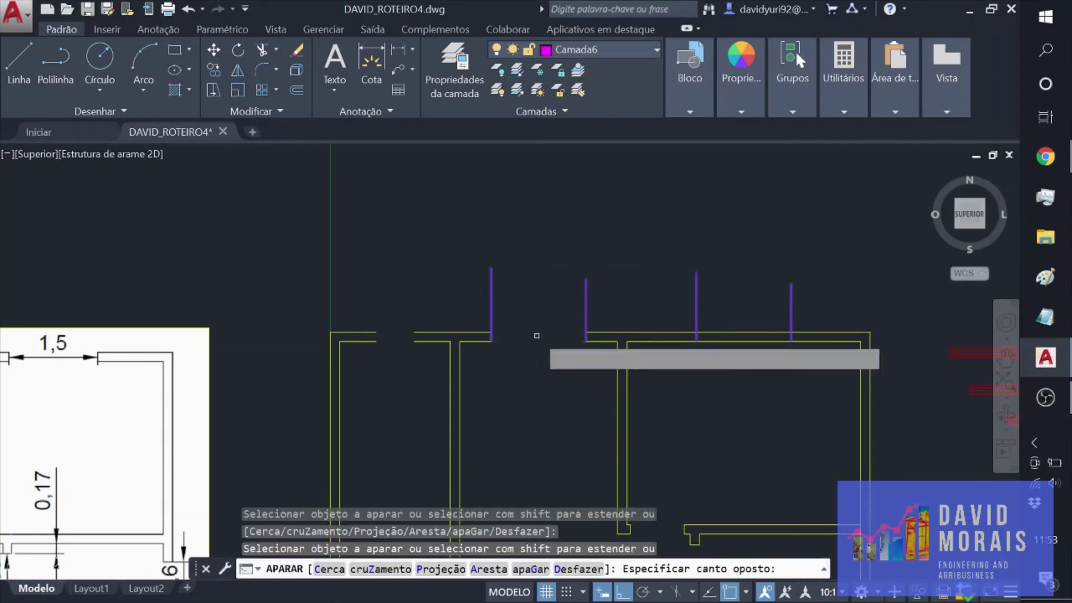
pyautogui.click(732, 330)
pyautogui.click(725, 334)
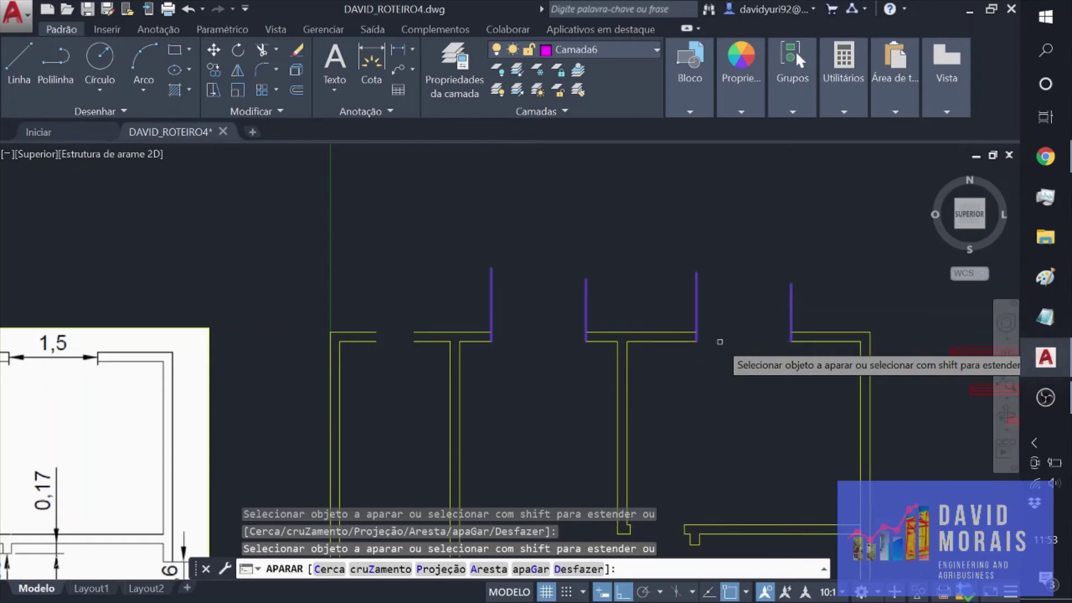
pyautogui.press('Escape')
# Step: Delete the four magenta jamb lines above the top wall
pyautogui.click(427, 237)
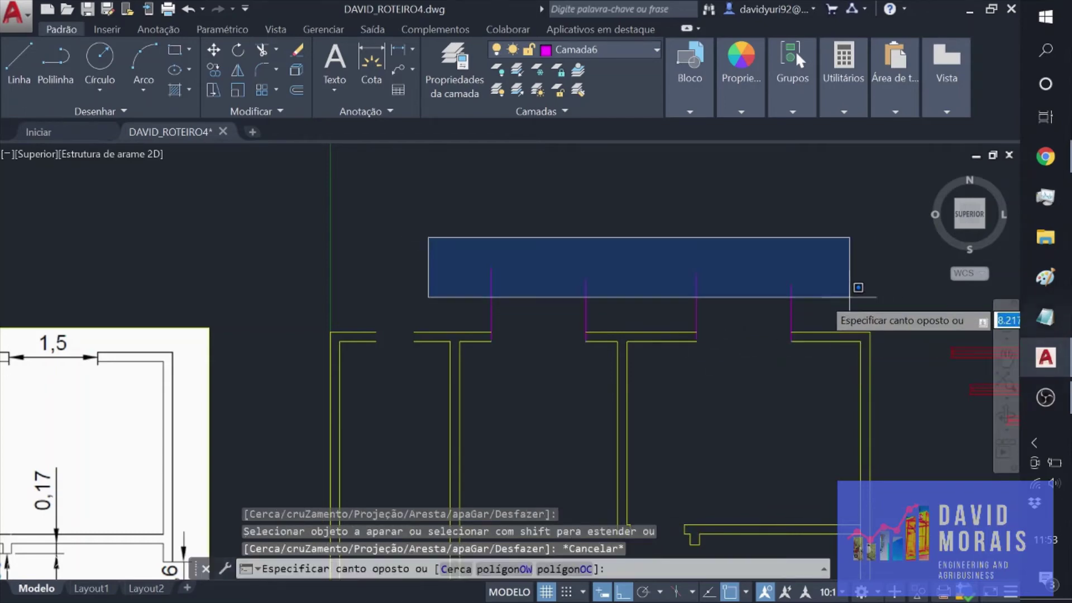
pyautogui.click(797, 307)
pyautogui.click(793, 306)
pyautogui.press('Delete')
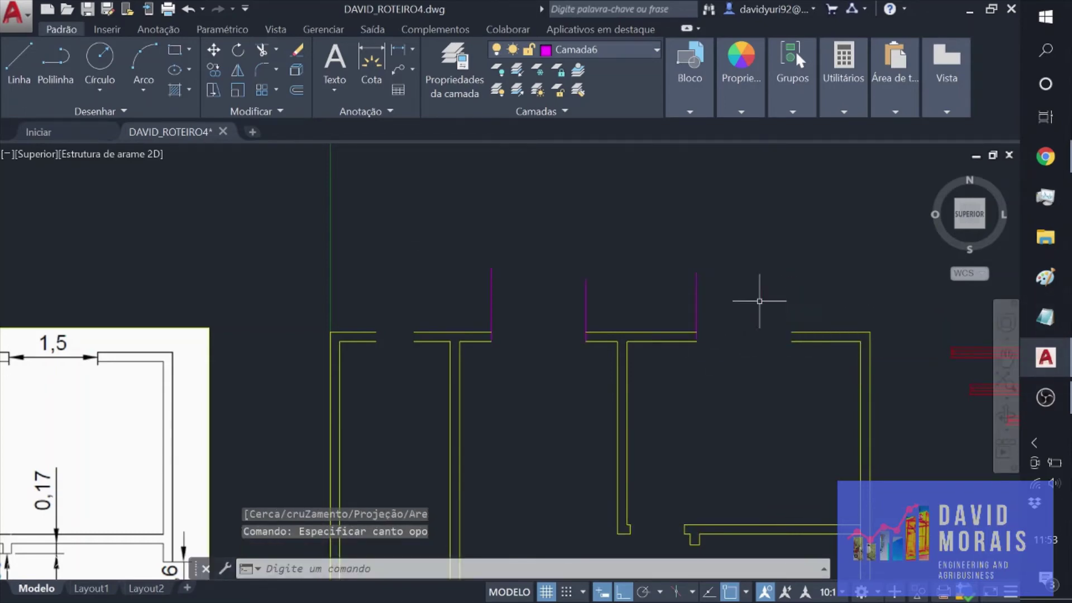
pyautogui.click(695, 285)
pyautogui.press('Delete')
pyautogui.click(593, 298)
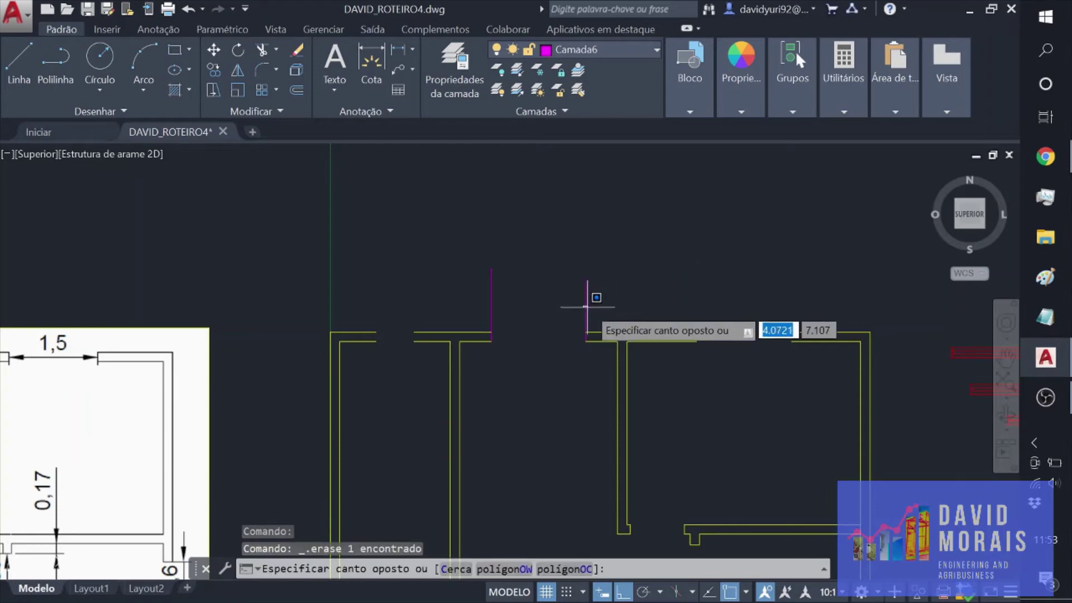
pyautogui.click(580, 307)
pyautogui.press('Delete')
pyautogui.click(488, 279)
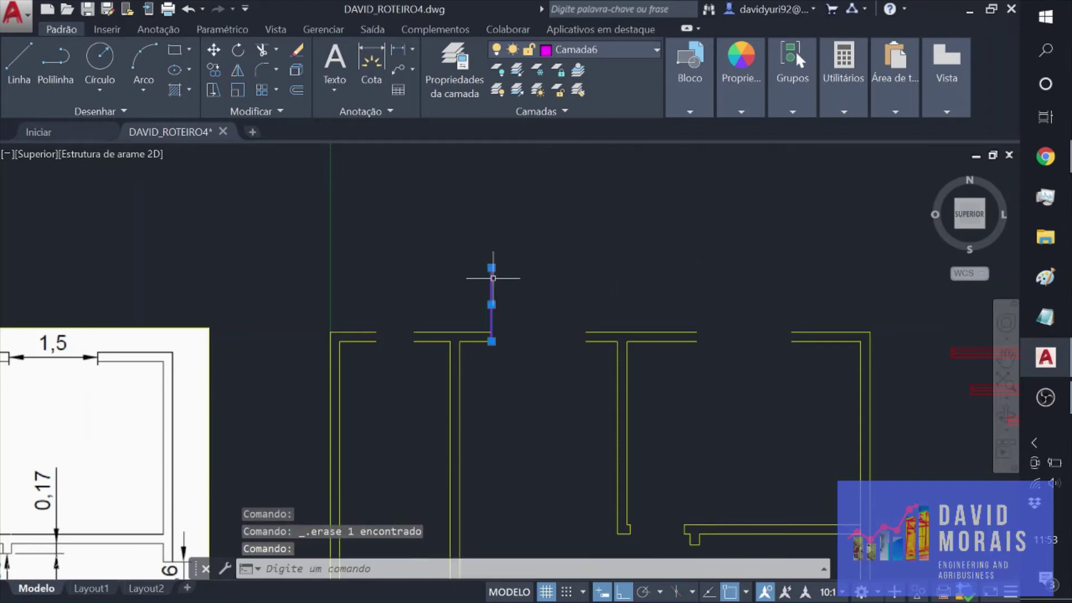
pyautogui.press('Delete')
# Step: Make Alvenaria the current layer and close the wall end on the left side of the 0.6 top-wall opening with a line
pyautogui.click(642, 48)
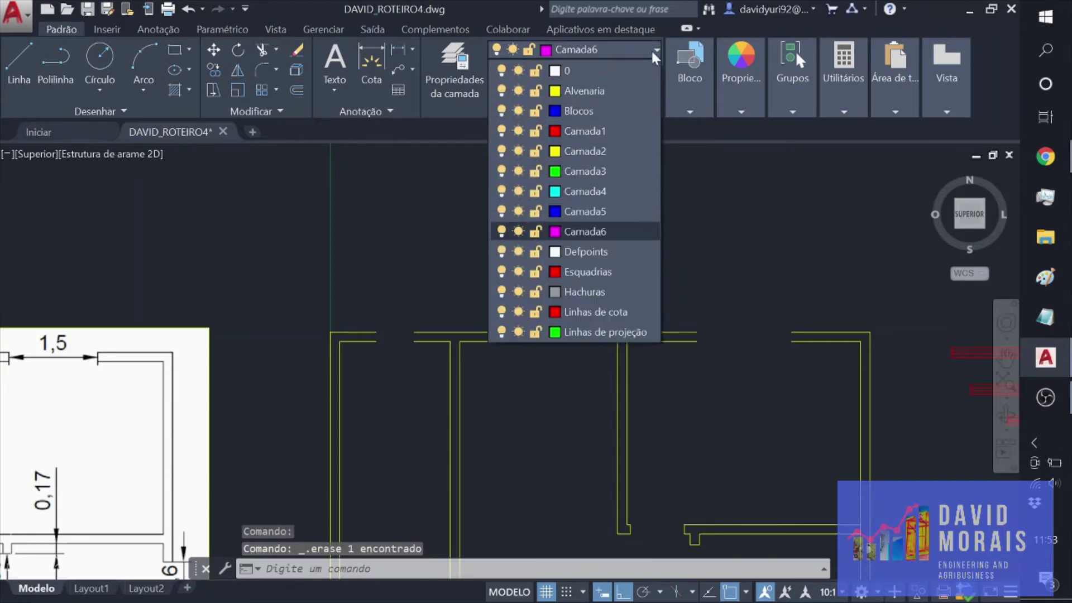
pyautogui.click(605, 88)
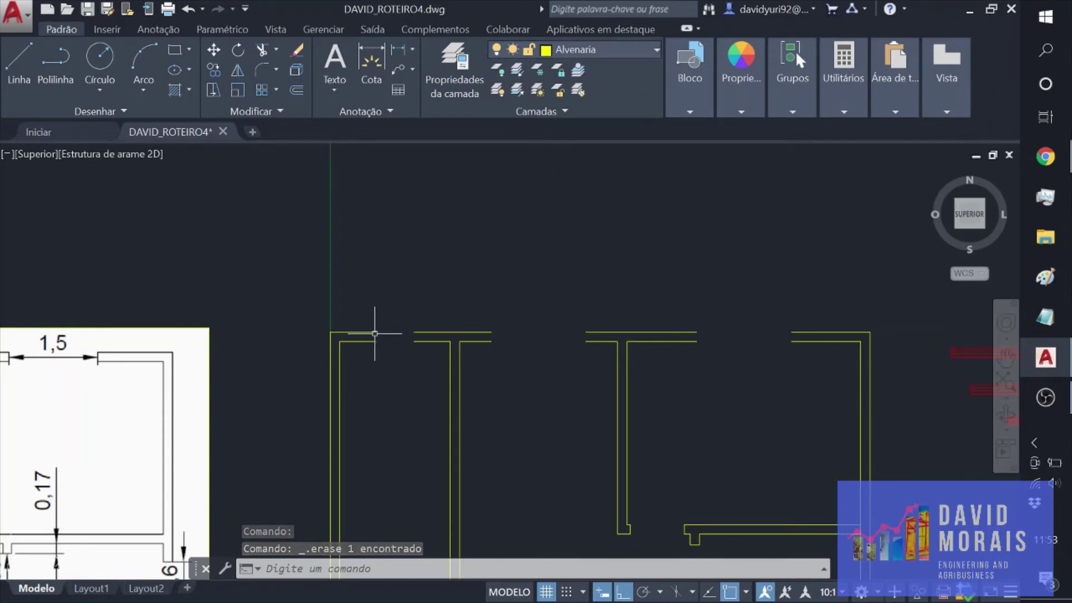
pyautogui.click(19, 61)
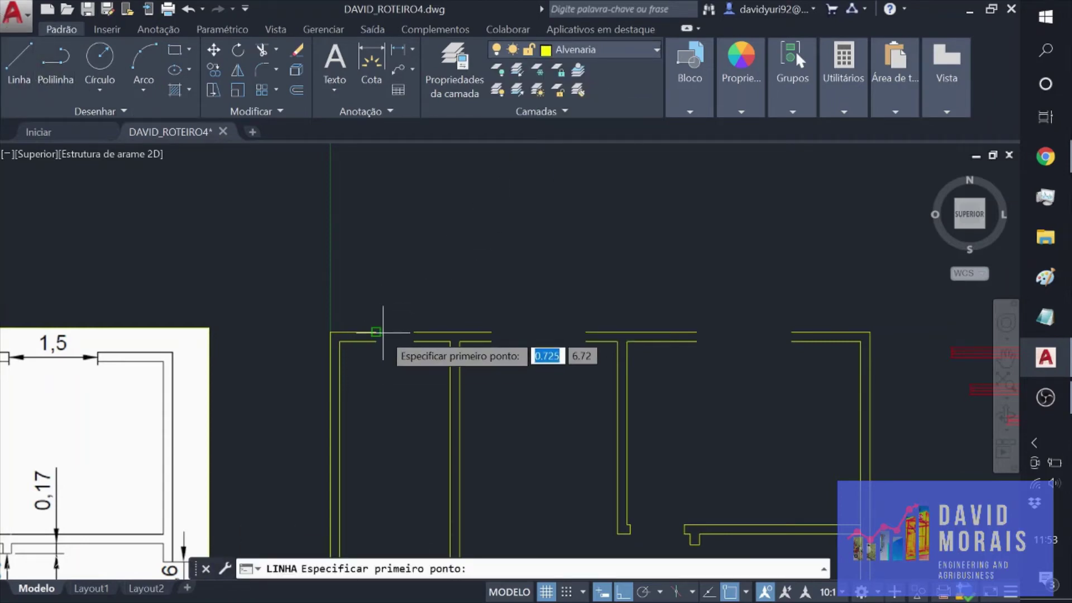
pyautogui.click(376, 341)
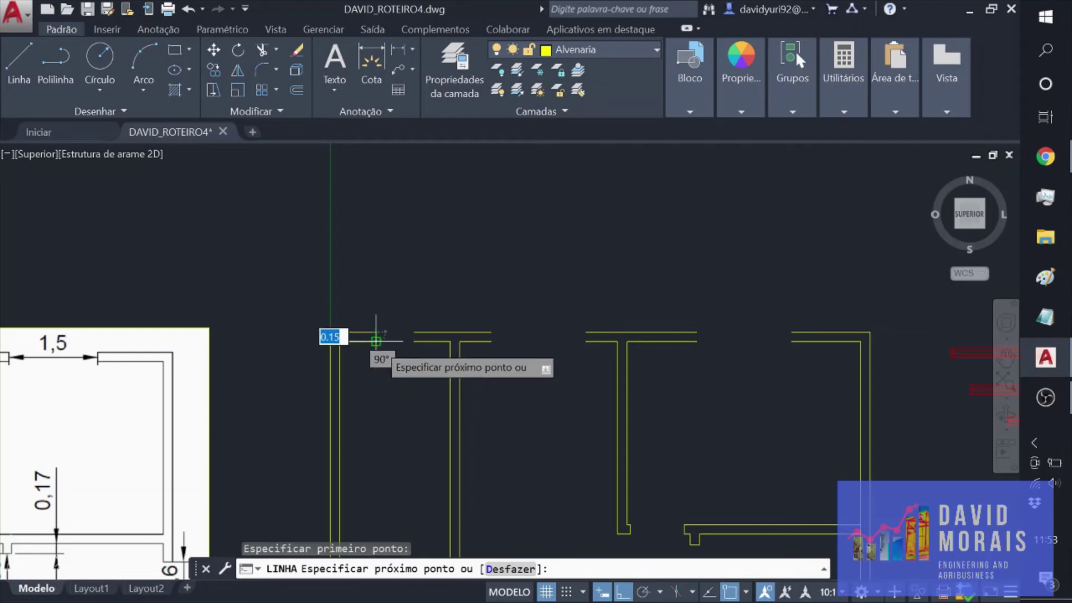
pyautogui.press('Escape')
# Step: Try to close the wall end on the right side of the 0.6 top-wall opening, and undo that line
pyautogui.click(19, 61)
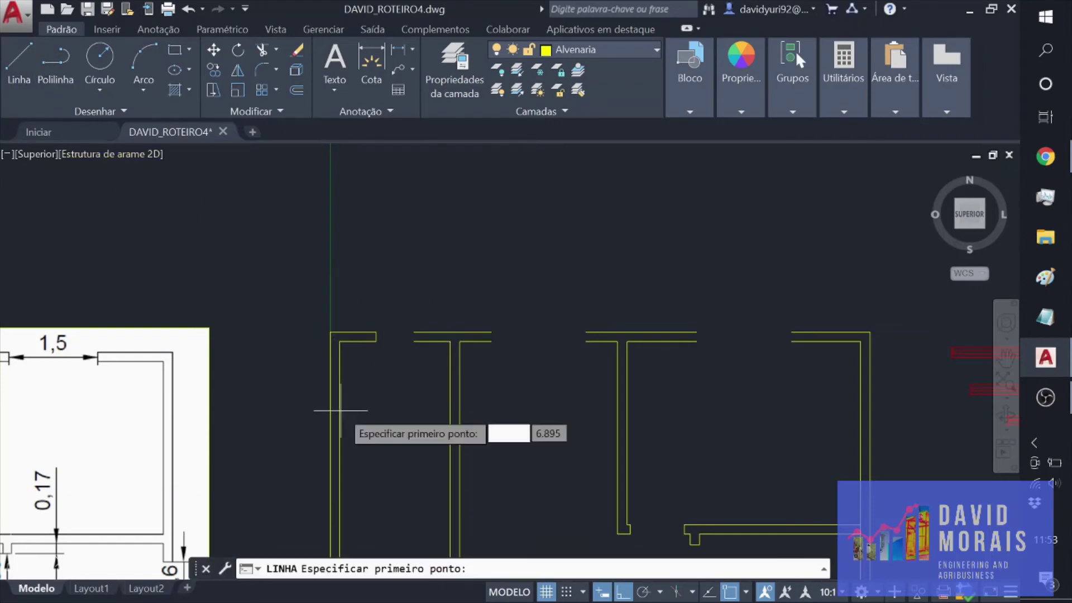
pyautogui.scroll(2, 370, 391)
pyautogui.click(441, 297)
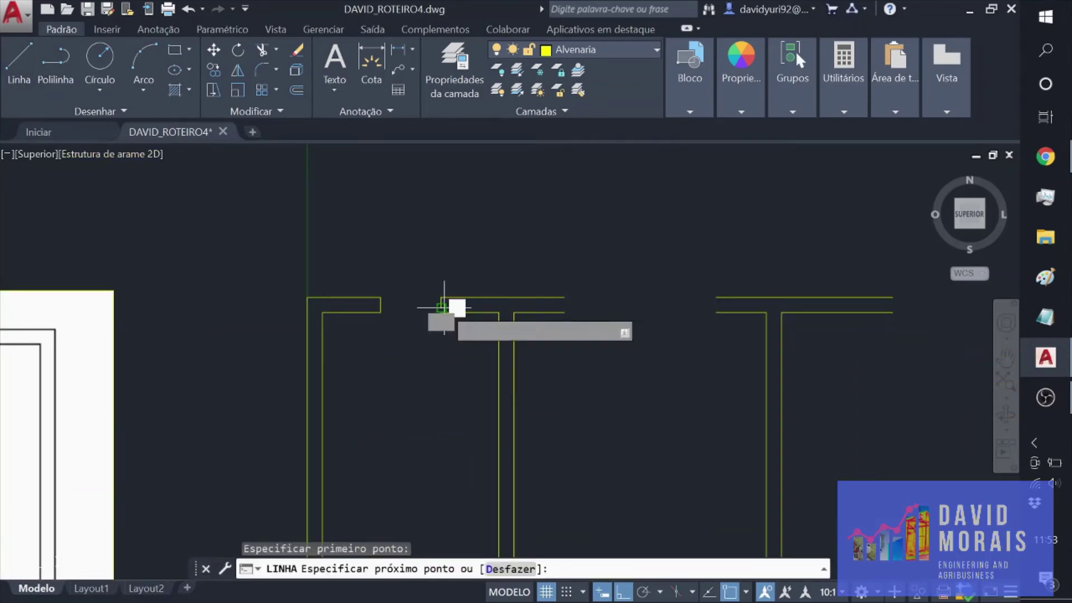
pyautogui.click(441, 312)
pyautogui.press('Escape')
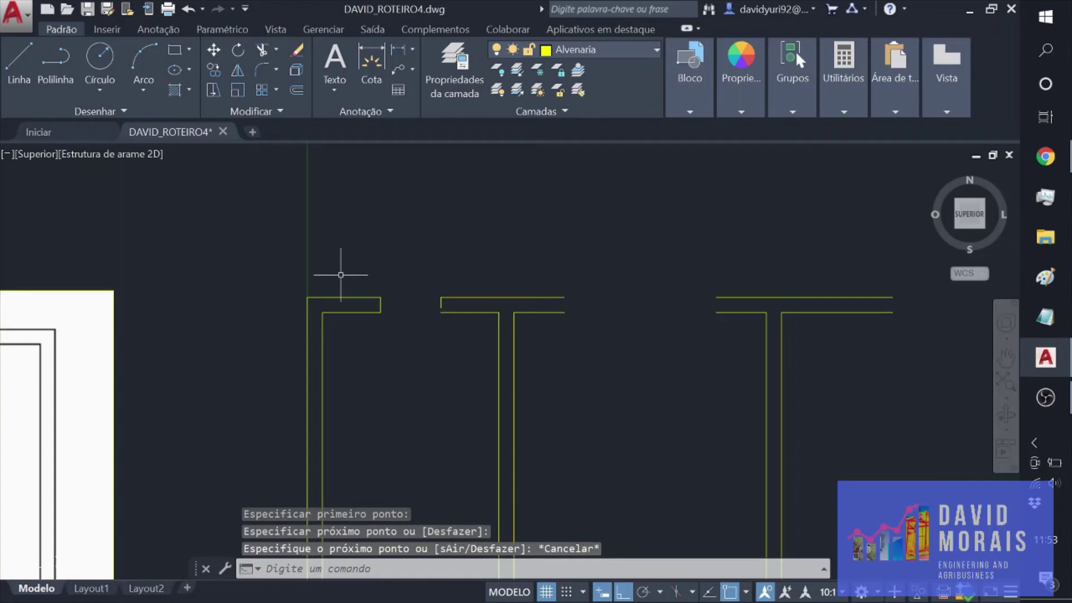
pyautogui.hotkey('ctrl', 'z')
# Step: Draw a closing line between the outer and inner wall corners on the right side of the 0.6 top-wall opening
pyautogui.click(17, 70)
pyautogui.scroll(5, 435, 377)
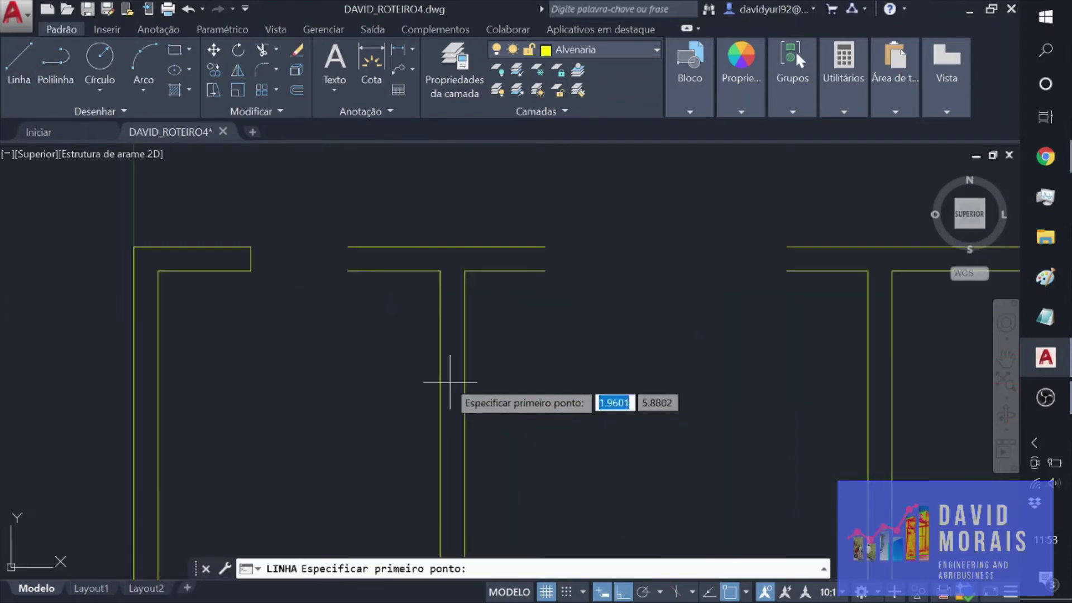
pyautogui.click(346, 247)
pyautogui.click(347, 270)
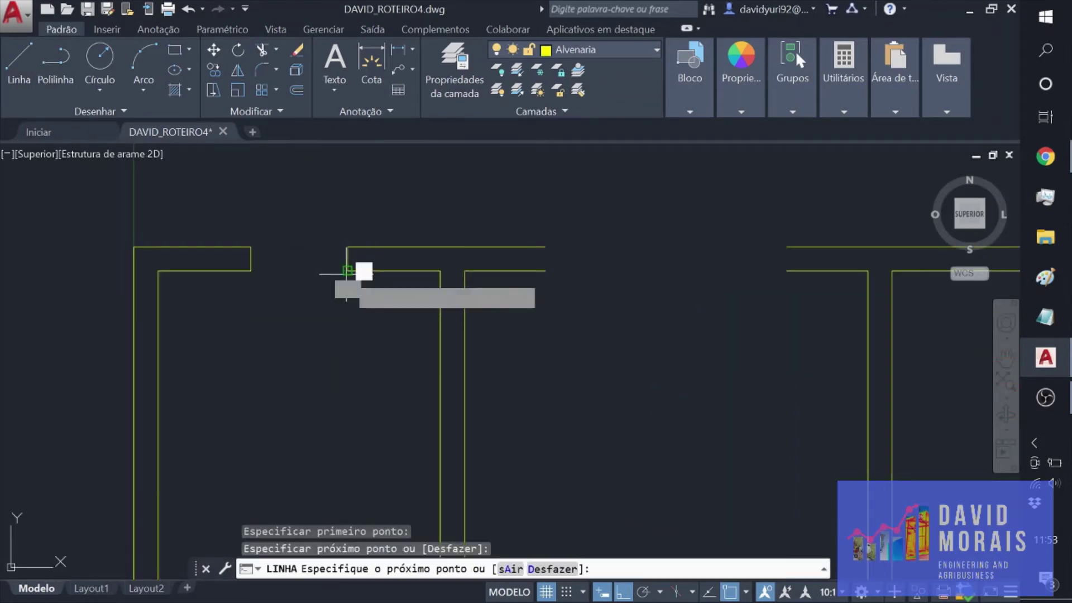
pyautogui.press('Escape')
# Step: Close the wall ends on both sides of the middle room's 1.5 window opening with vertical lines
pyautogui.click(11, 89)
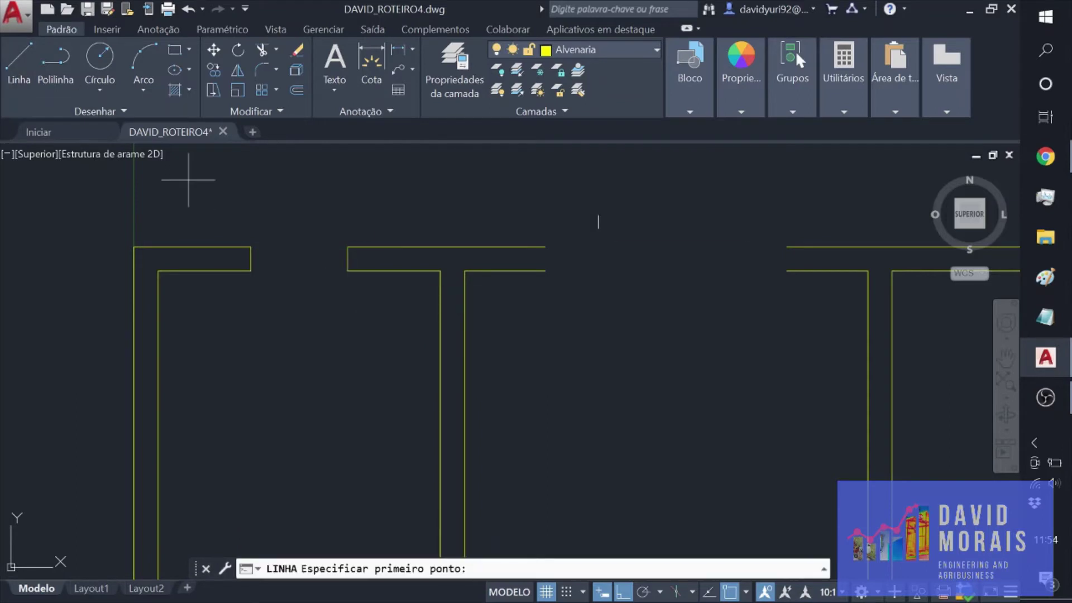
pyautogui.click(544, 246)
pyautogui.click(545, 270)
pyautogui.press('Escape')
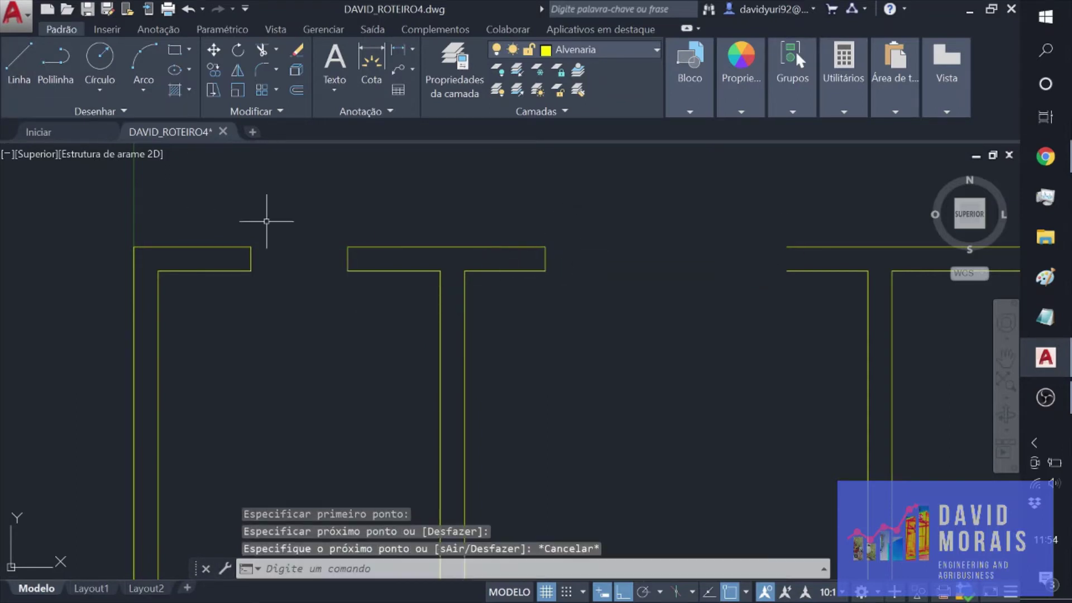
pyautogui.click(19, 67)
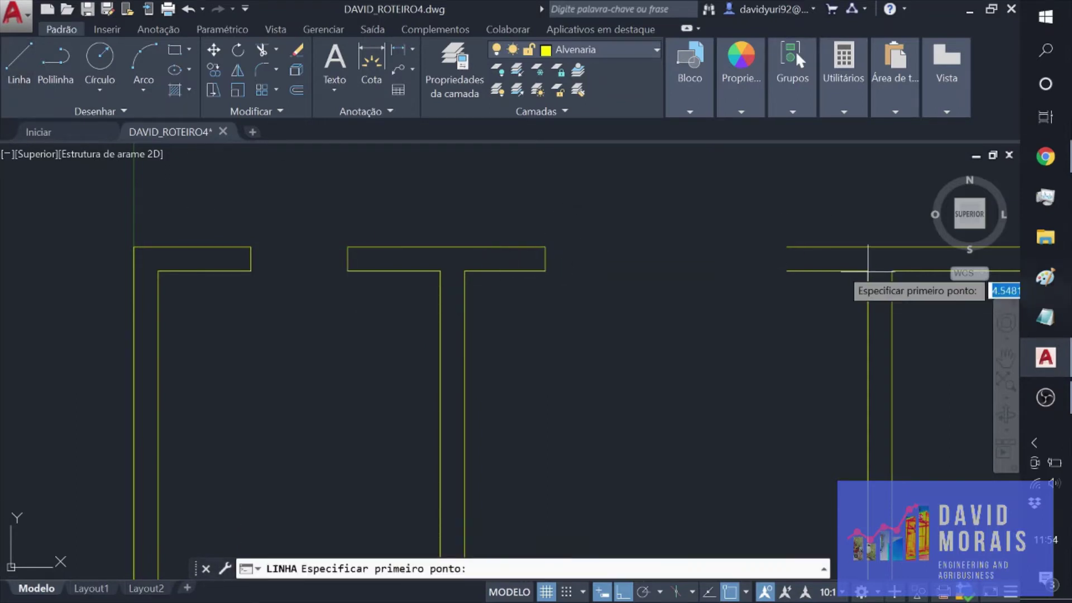
pyautogui.click(787, 246)
pyautogui.click(788, 271)
pyautogui.press('Escape')
pyautogui.scroll(-3, 944, 328)
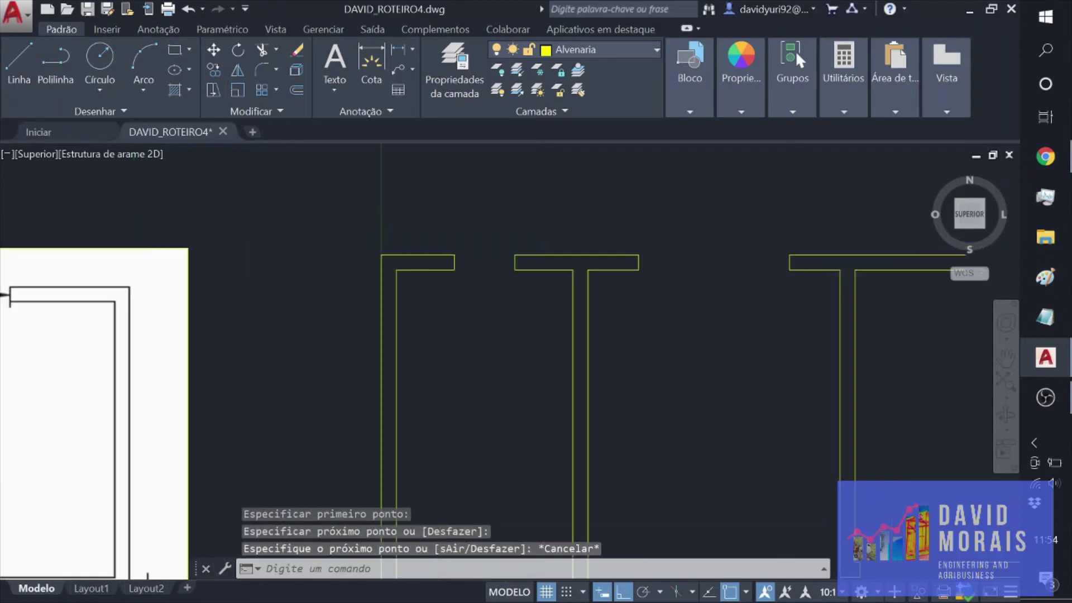
# Step: Close the wall ends on both sides of the upper-right room's 1.5 window opening with vertical lines
pyautogui.moveTo(944, 328); pyautogui.dragTo(568, 342, button='middle')
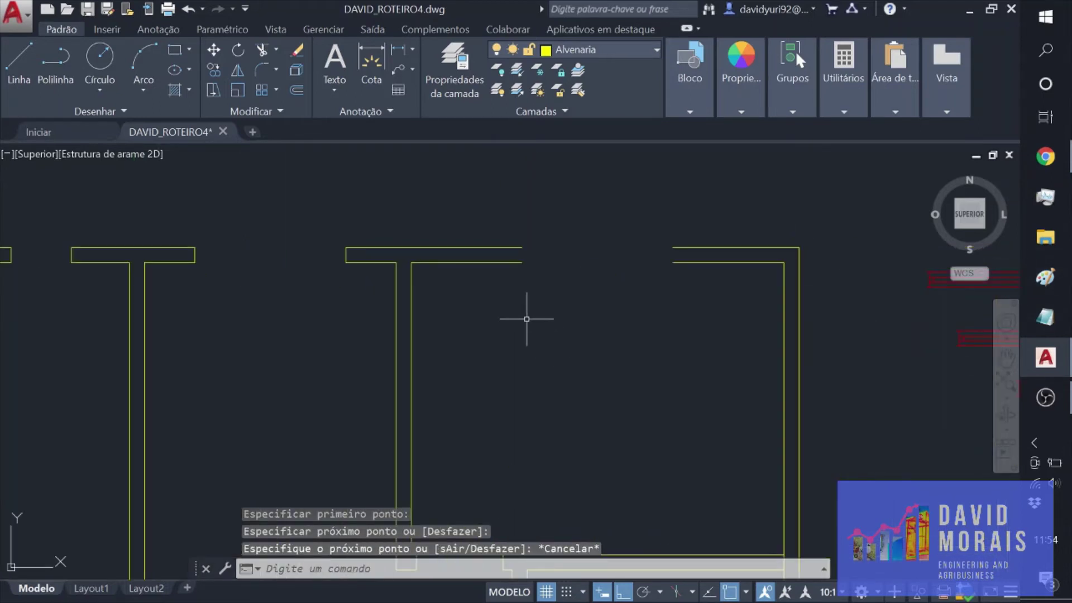
pyautogui.scroll(3, 544, 282)
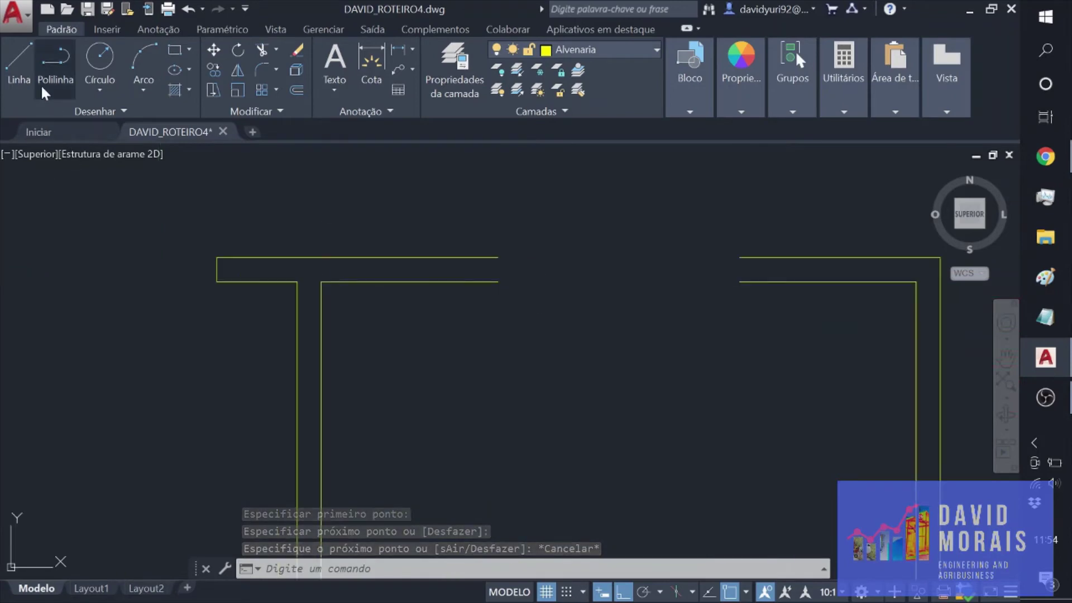
pyautogui.click(19, 64)
pyautogui.click(497, 282)
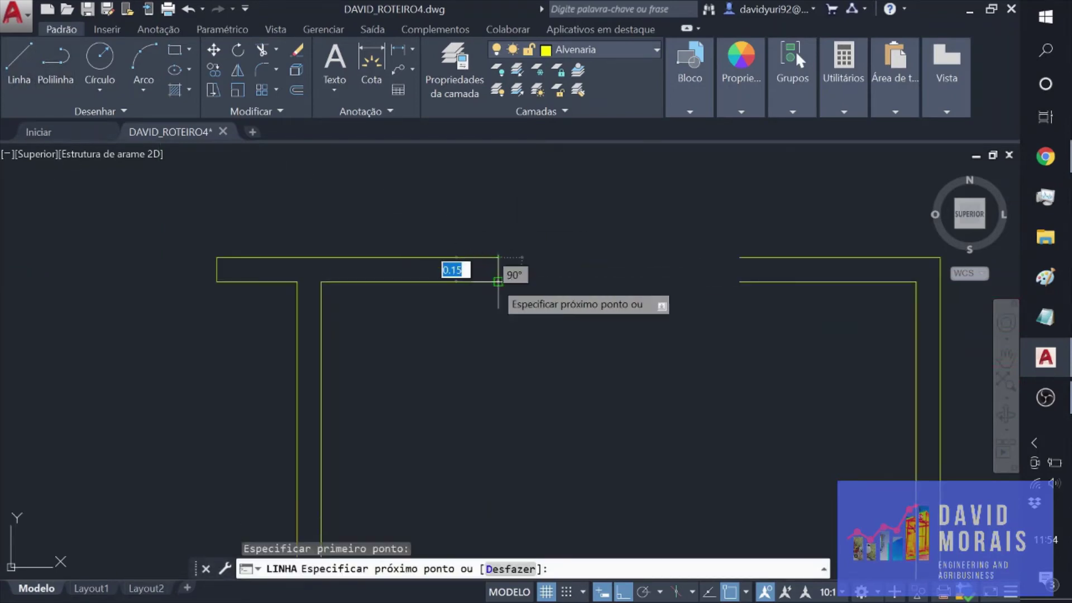
pyautogui.press('Return')
pyautogui.press('Escape')
pyautogui.click(19, 69)
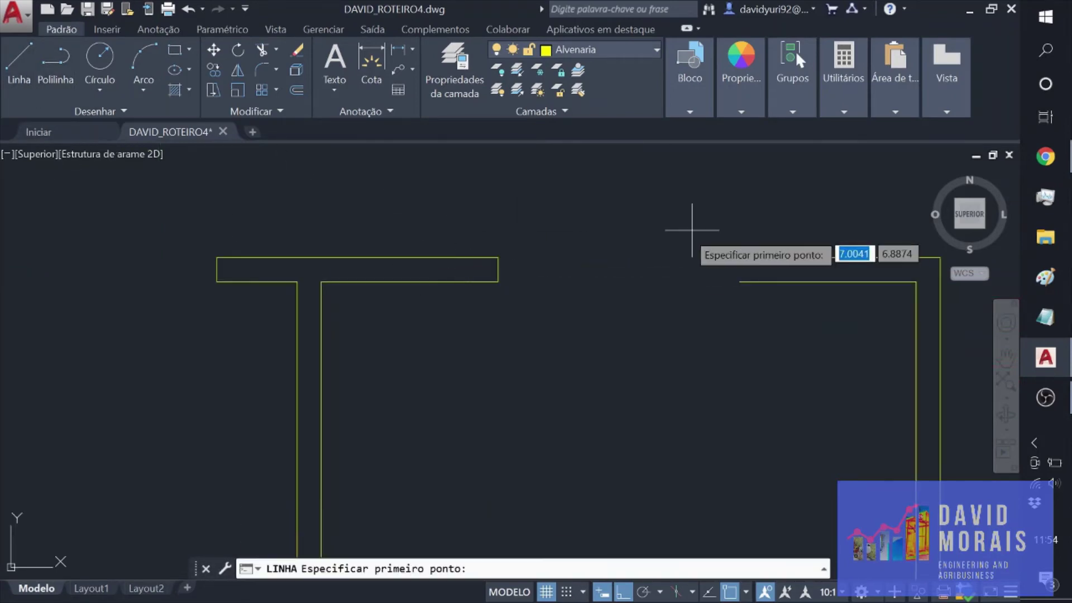
pyautogui.click(740, 258)
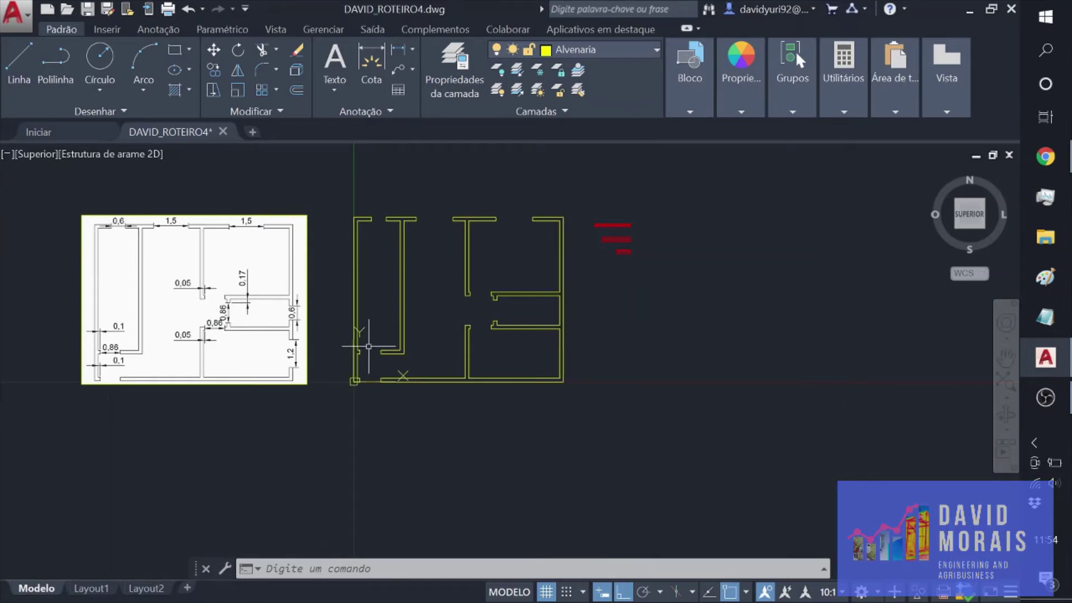
# Step: Make Camada6 the current layer and draw a vertical guide line downward outside the floor plan's right wall
pyautogui.click(578, 48)
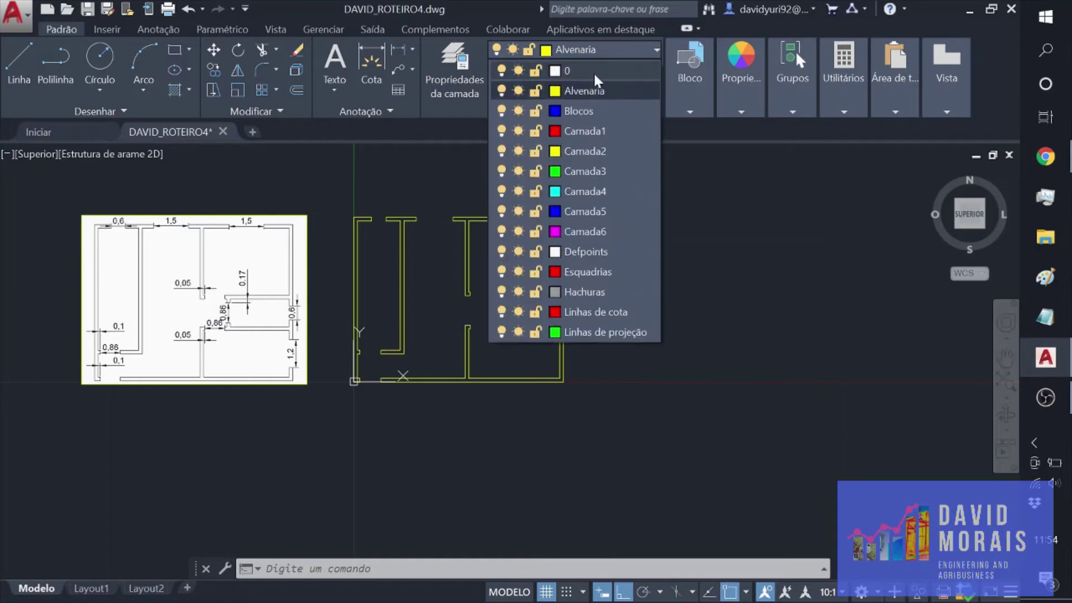
pyautogui.click(569, 230)
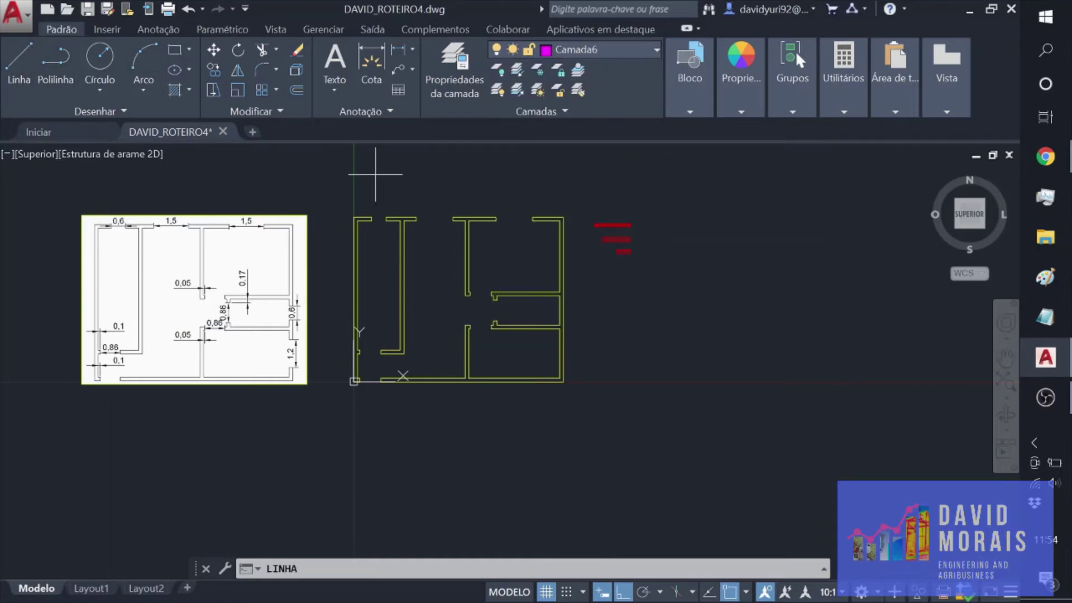
pyautogui.press('Return')
pyautogui.scroll(3, 585, 308)
pyautogui.click(605, 335)
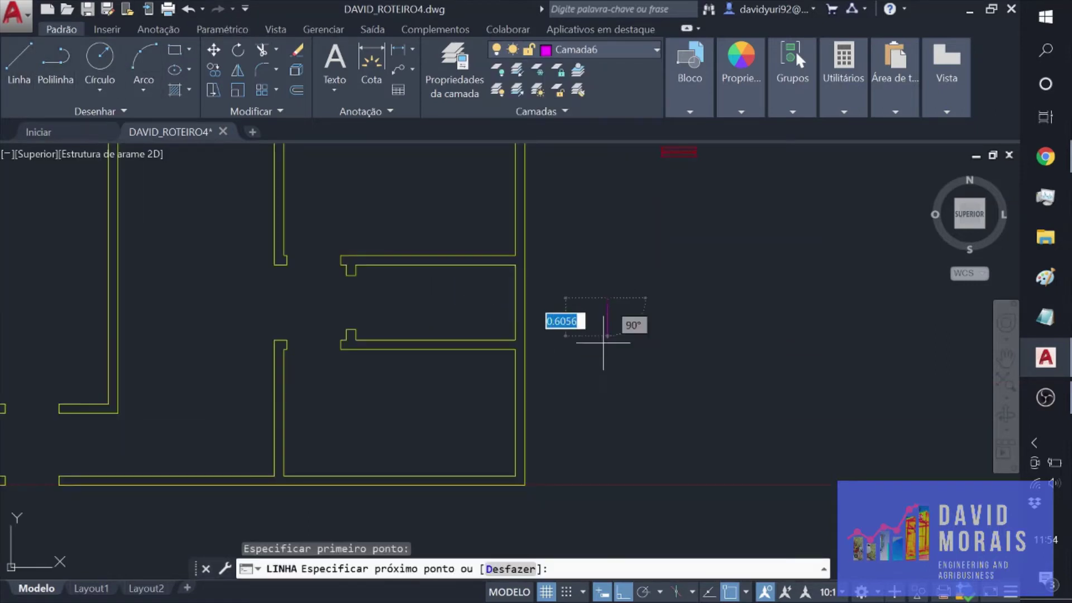
pyautogui.press('BackSpace')
pyautogui.write('0.')
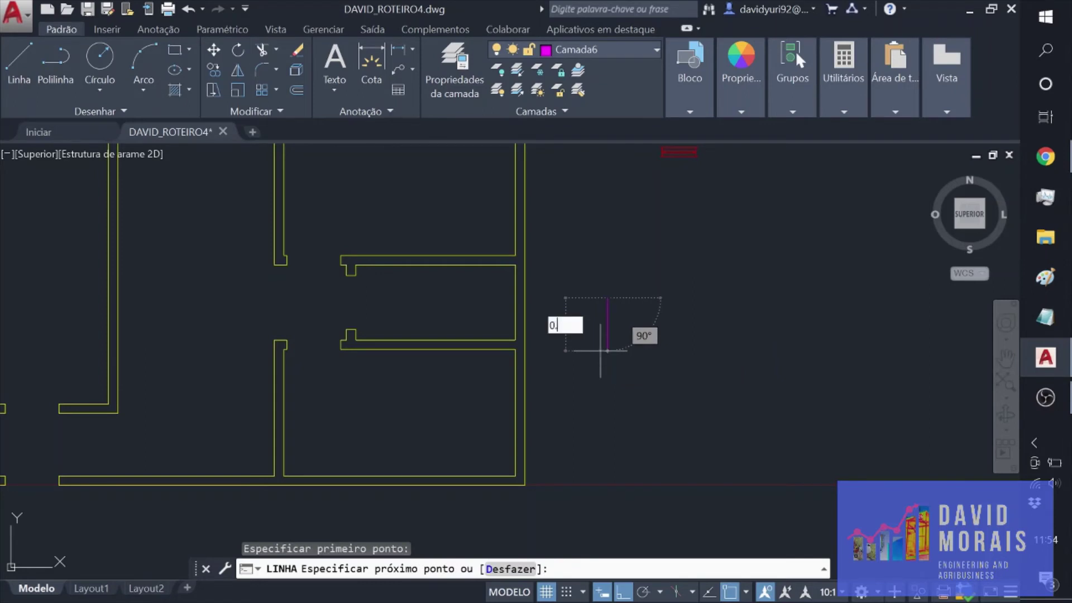
# Step: Finish a vertical reference line 0.6 long, outside the plan to the right of the outer wall
pyautogui.write('6')
pyautogui.press('Return')
pyautogui.press('Escape')
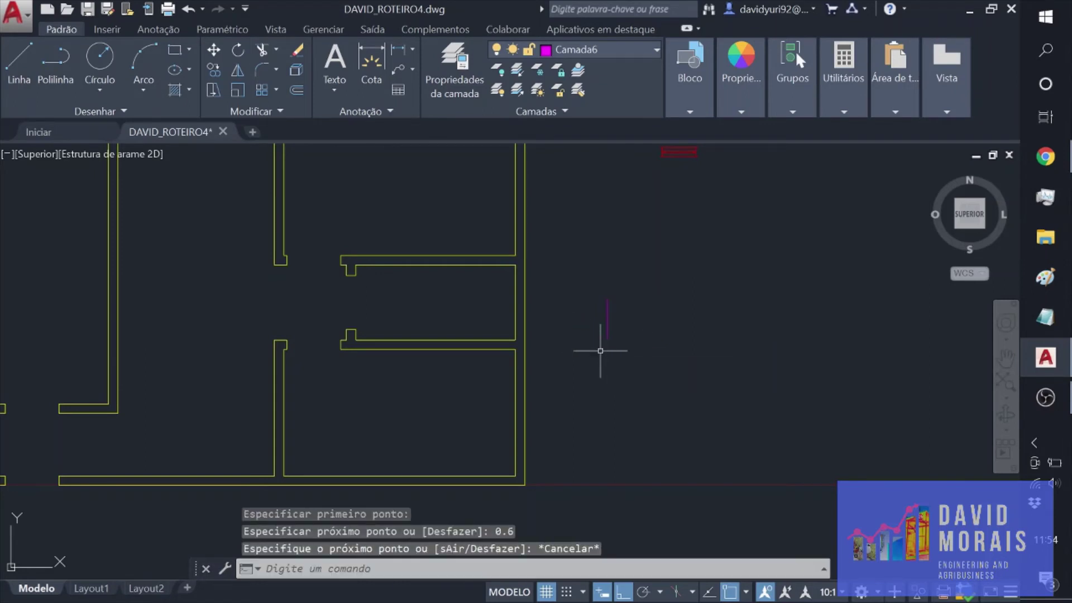
# Step: Move the 0.6 line by its midpoint to the middle of the small central room's inner right wall line
pyautogui.click(609, 320)
pyautogui.click(607, 316)
pyautogui.click(214, 50)
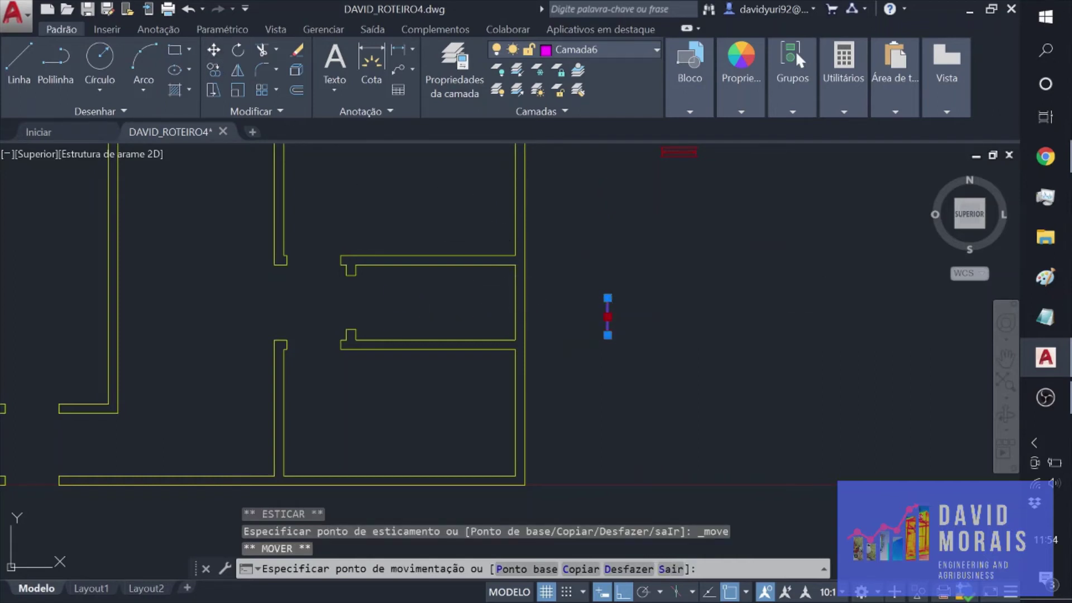
pyautogui.click(515, 302)
pyautogui.press('Escape')
# Step: Draw horizontal guide lines across the right wall from both ends of the 0.6 reference line, and erase that reference line
pyautogui.click(22, 58)
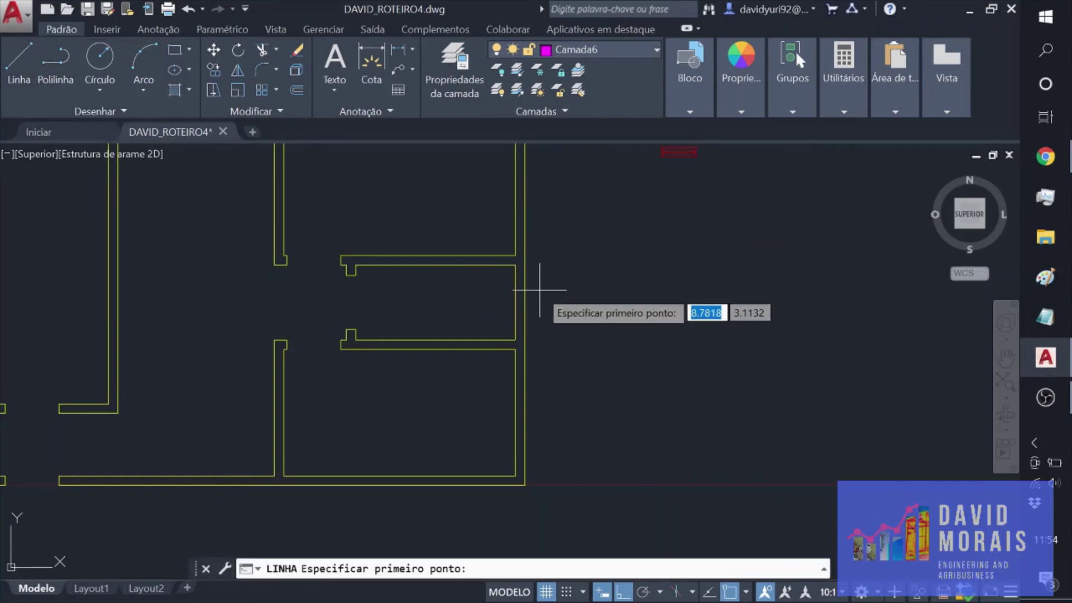
pyautogui.click(519, 284)
pyautogui.click(554, 285)
pyautogui.press('Escape')
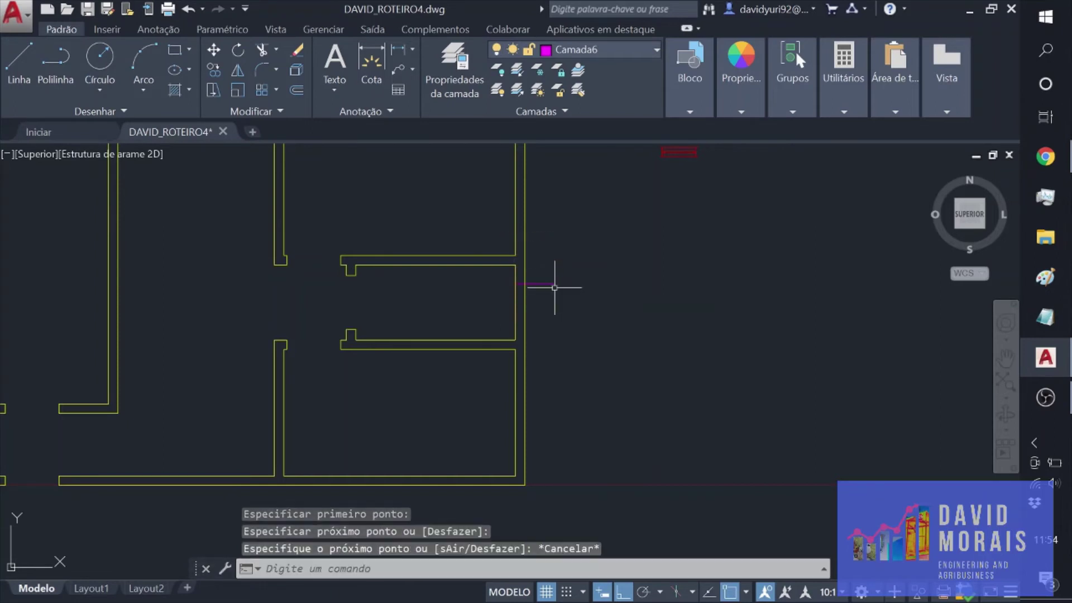
pyautogui.click(7, 71)
pyautogui.click(518, 321)
pyautogui.click(597, 321)
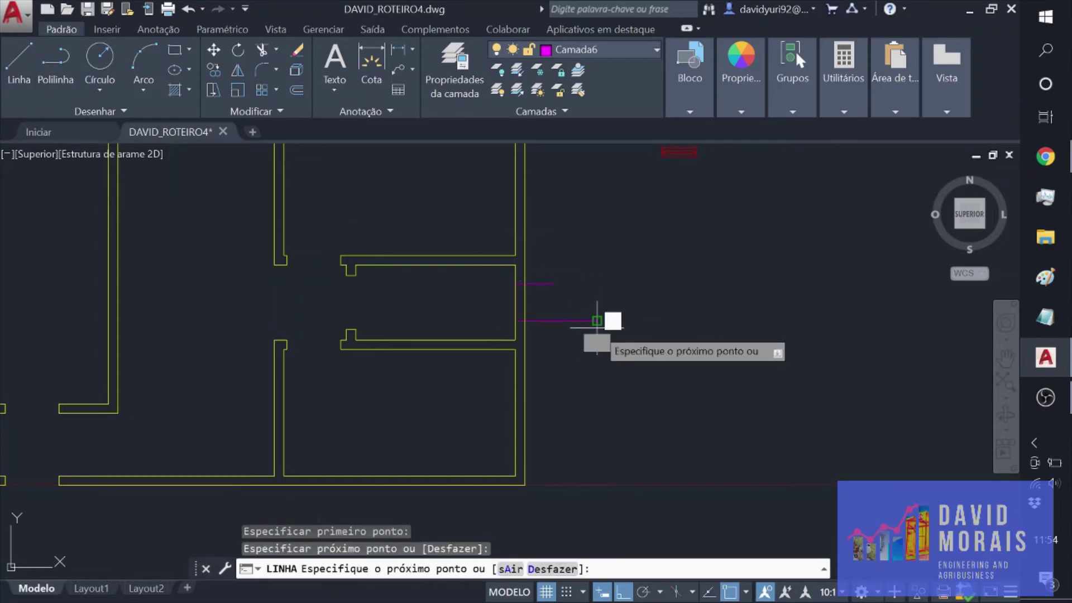
pyautogui.press('Escape')
pyautogui.click(516, 300)
pyautogui.press('Delete')
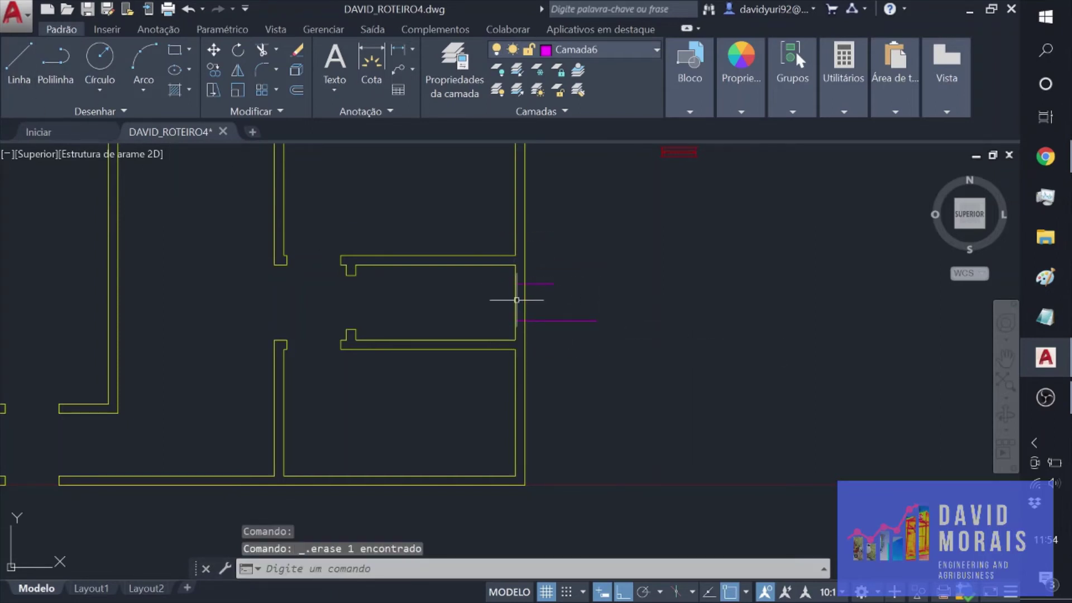
pyautogui.click(8, 72)
pyautogui.click(552, 352)
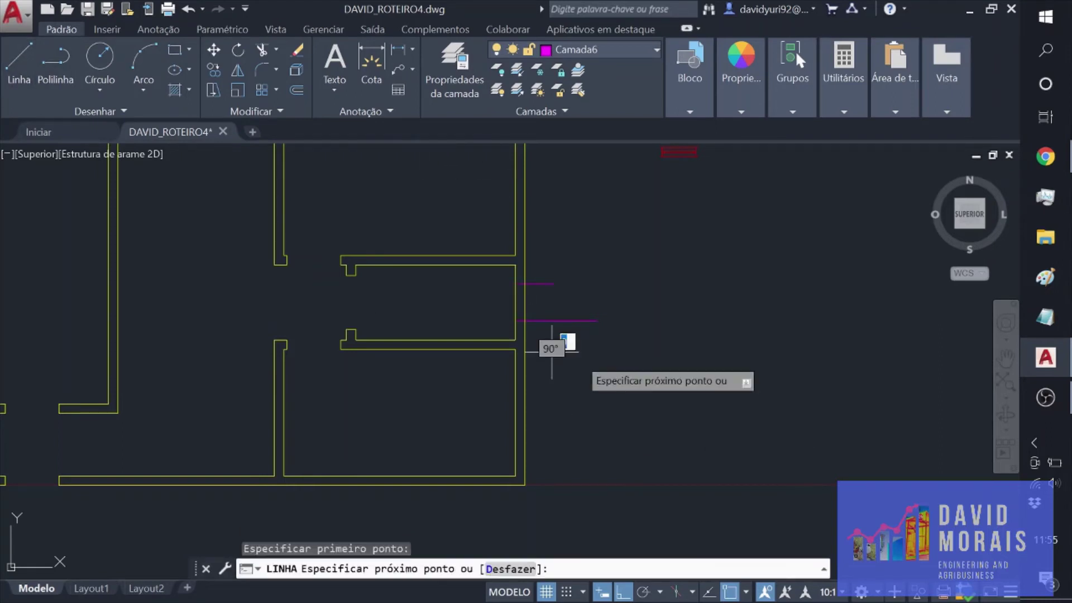
pyautogui.write('1')
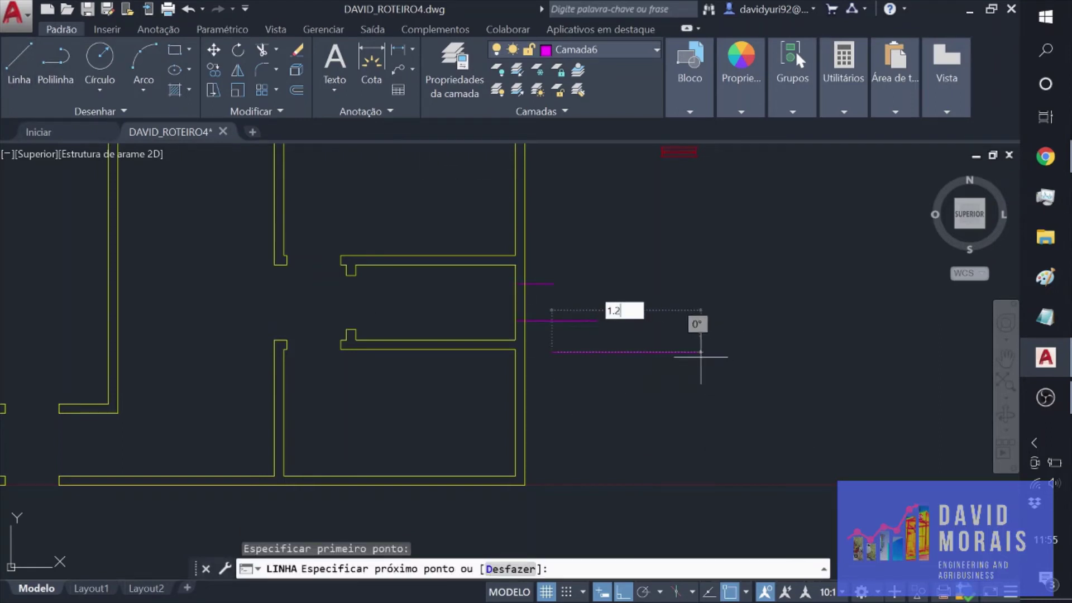
pyautogui.write('.2')
pyautogui.press('Return')
pyautogui.press('Escape')
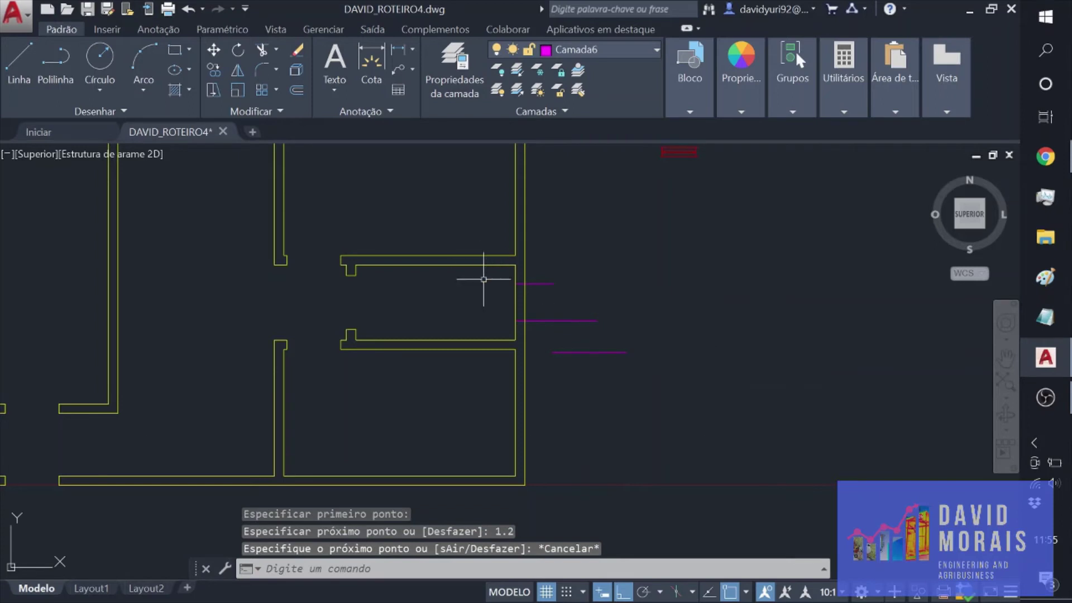
pyautogui.click(588, 352)
pyautogui.press('Delete')
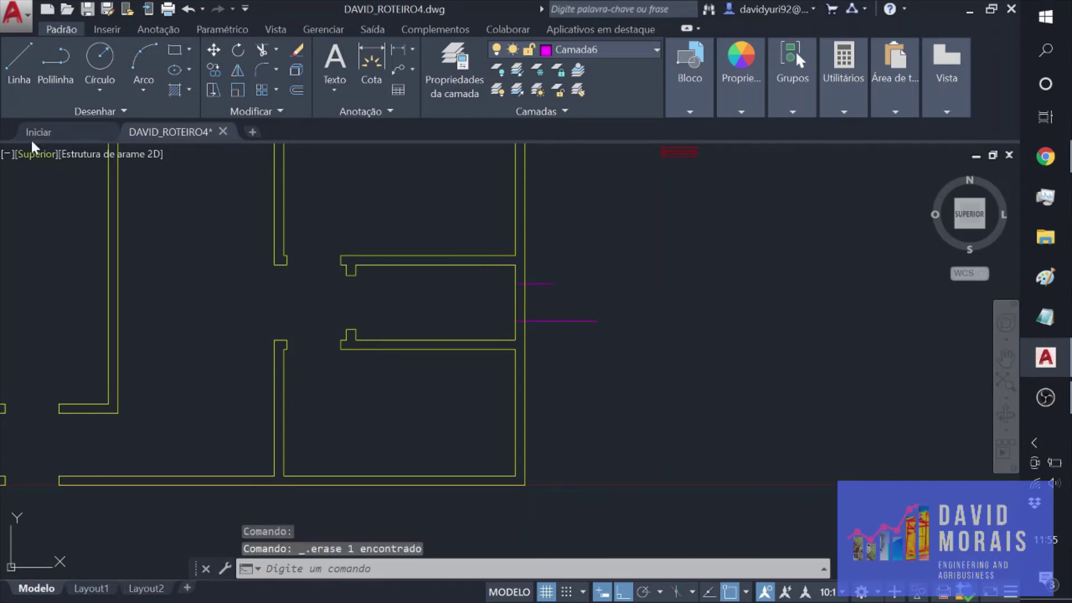
# Step: Draw a vertical reference line 1.2 long outside the plan, beside the lower-right room
pyautogui.click(32, 78)
pyautogui.click(612, 337)
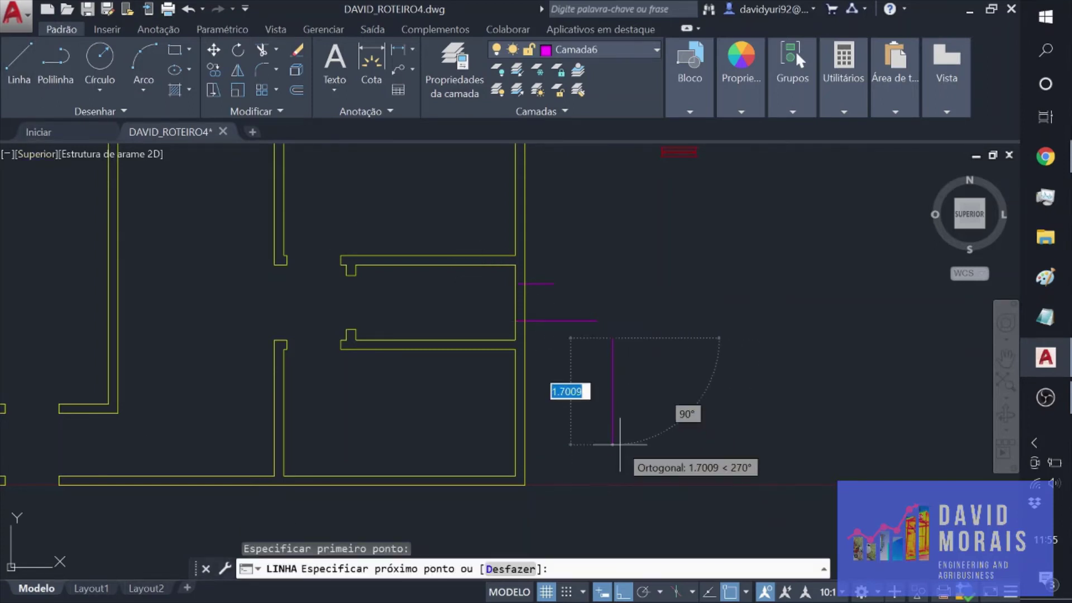
pyautogui.write('1.2')
pyautogui.press('Return')
pyautogui.press('Escape')
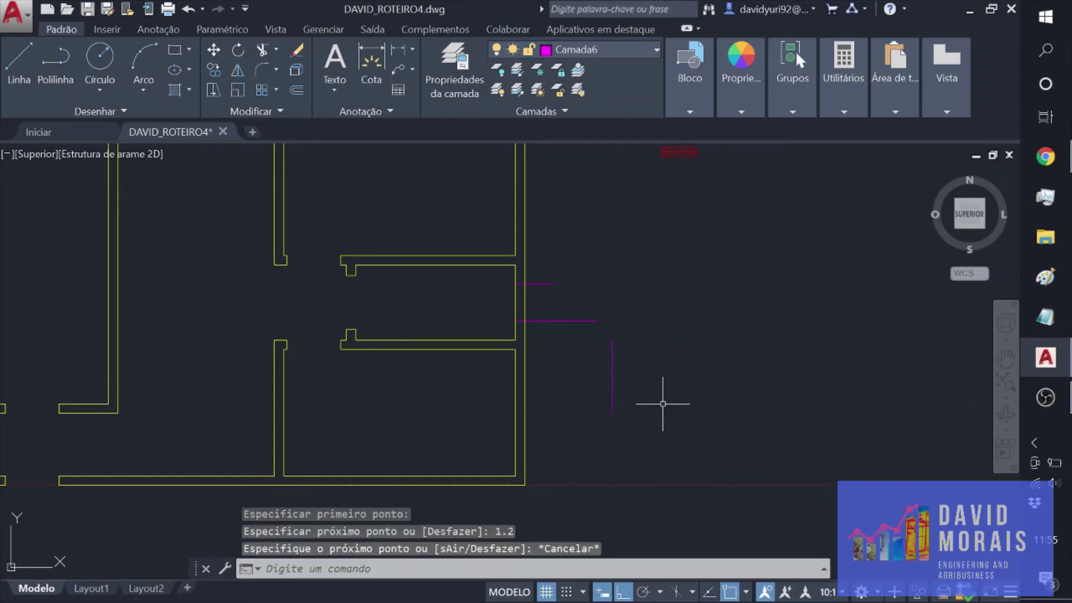
# Step: Move the 1.2 line by its midpoint to the middle of the lower-right room's inner right wall line
pyautogui.click(213, 49)
pyautogui.click(613, 375)
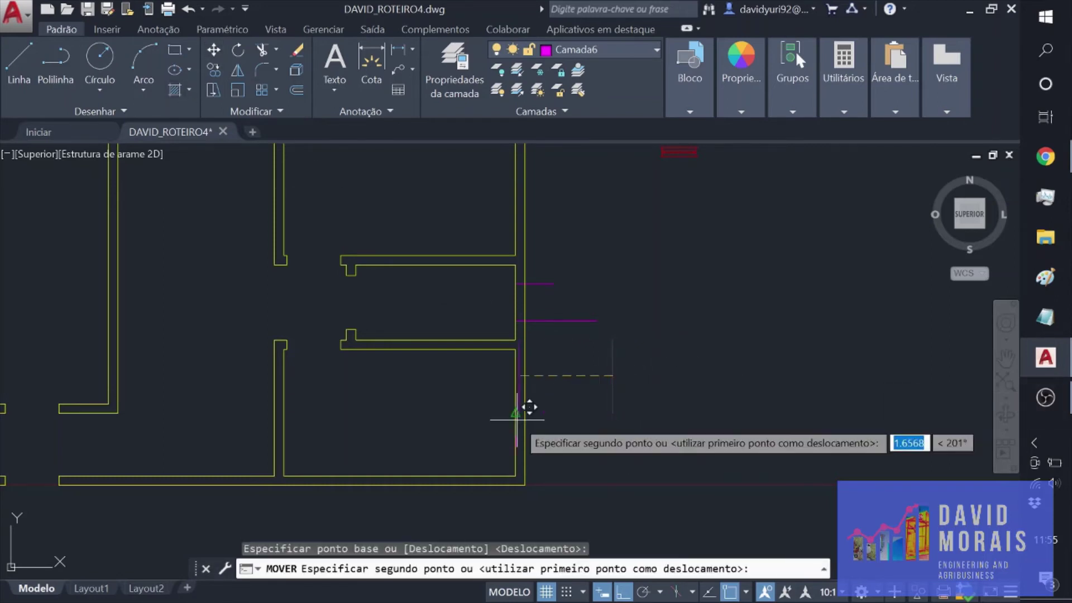
pyautogui.click(515, 415)
pyautogui.press('Escape')
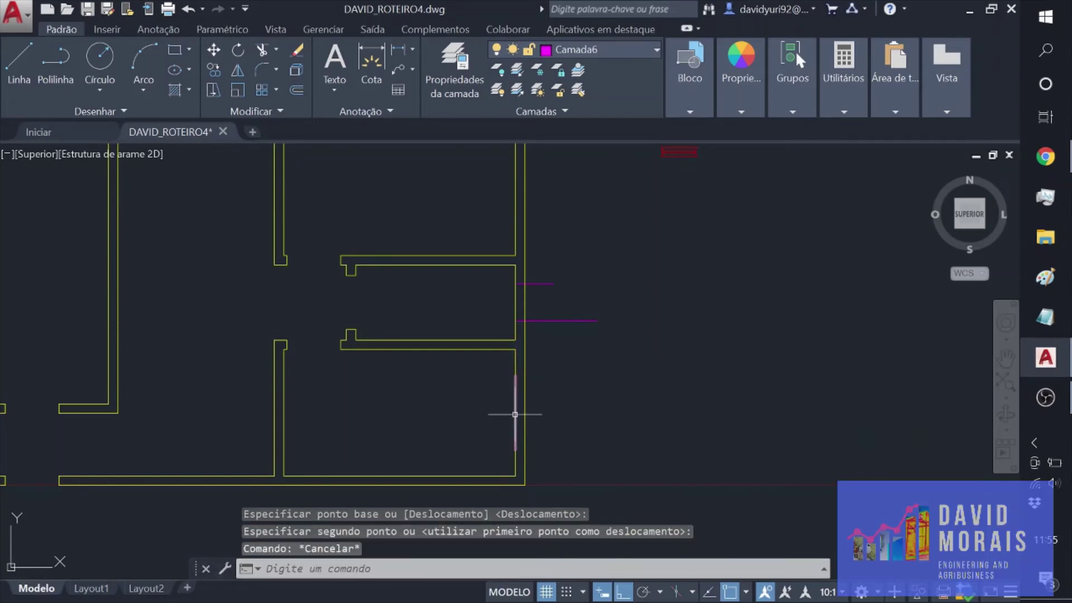
# Step: Draw horizontal guide lines across the right wall from both ends of the 1.2 reference line, and erase that reference line
pyautogui.click(22, 72)
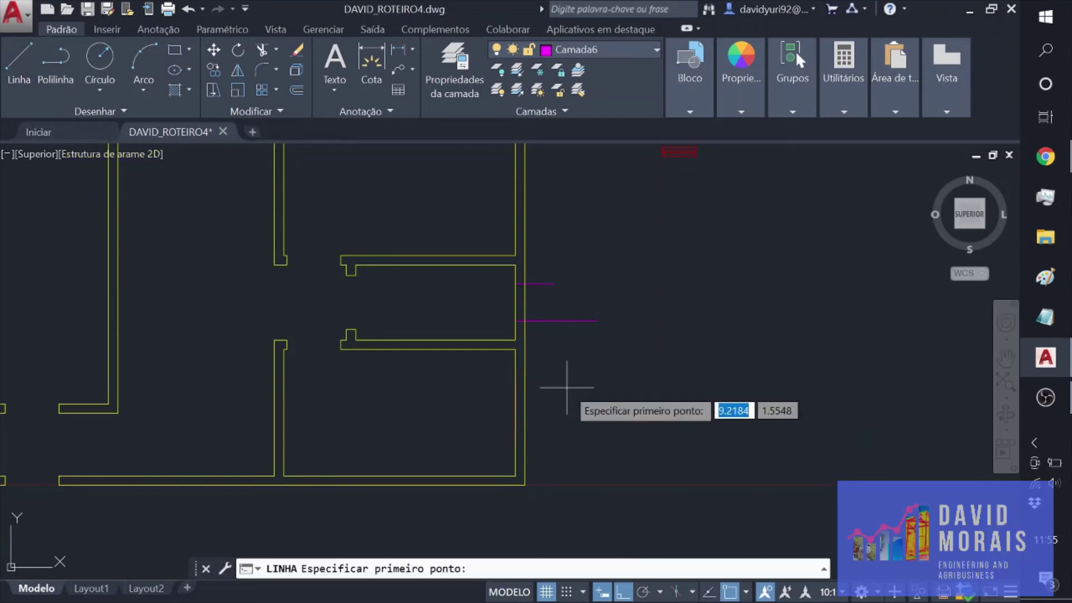
pyautogui.click(515, 375)
pyautogui.click(562, 386)
pyautogui.press('Escape')
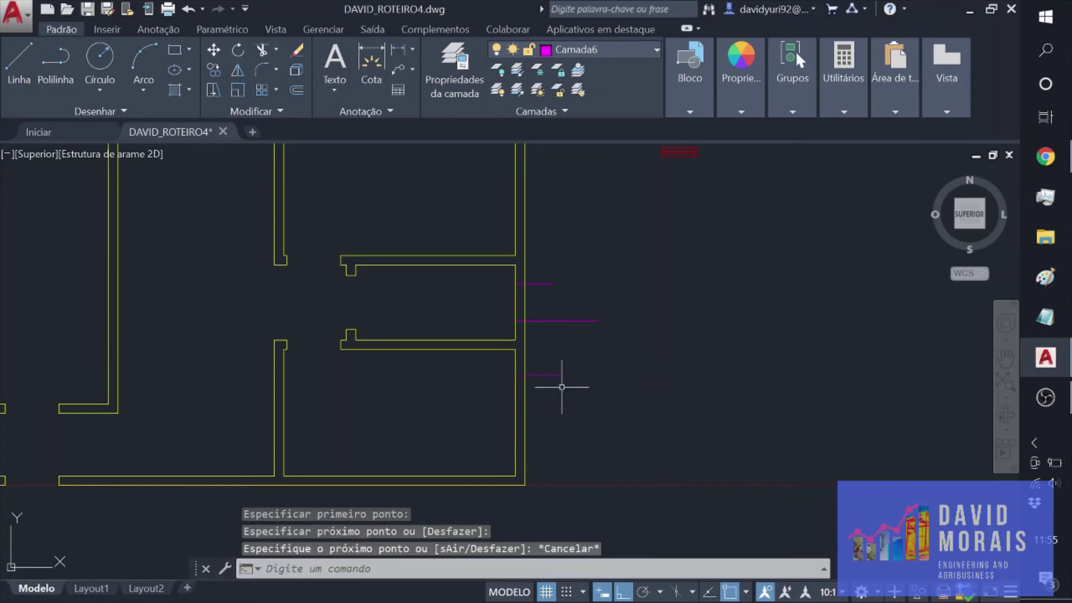
pyautogui.click(23, 61)
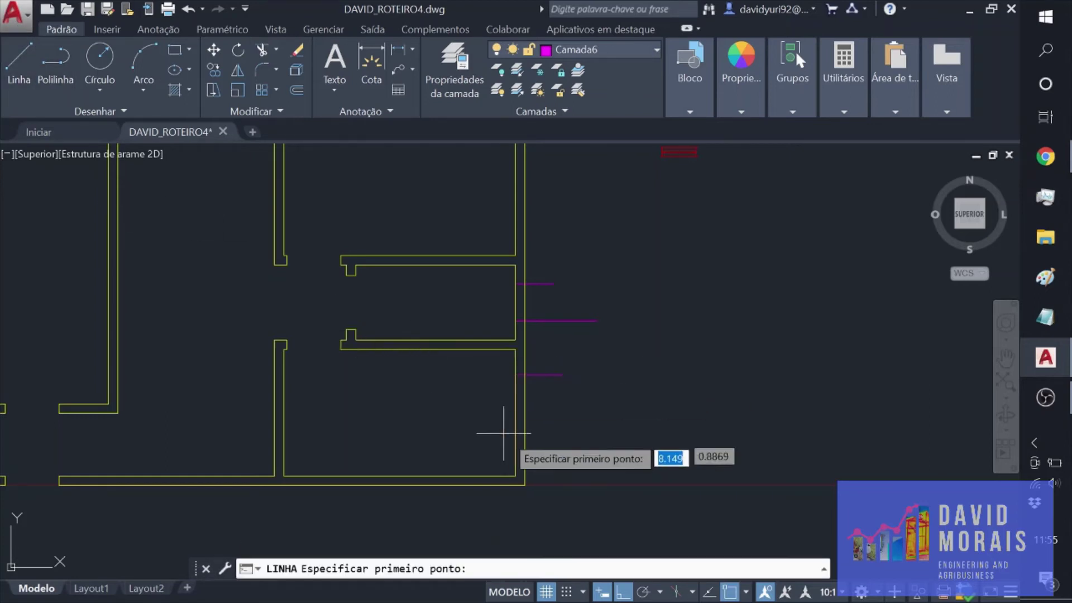
pyautogui.click(516, 450)
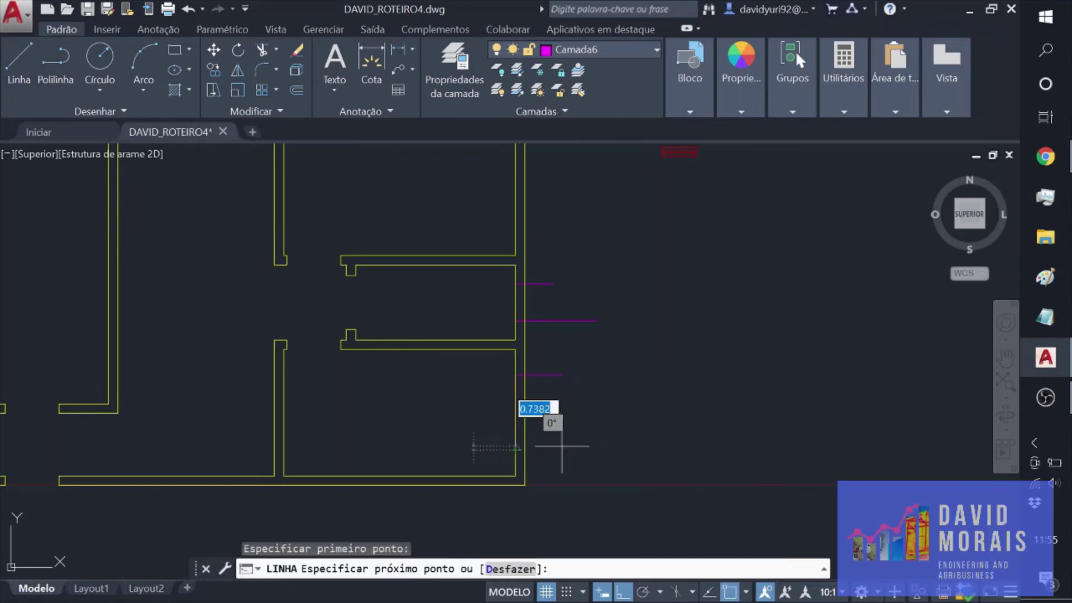
pyautogui.click(577, 443)
pyautogui.press('Escape')
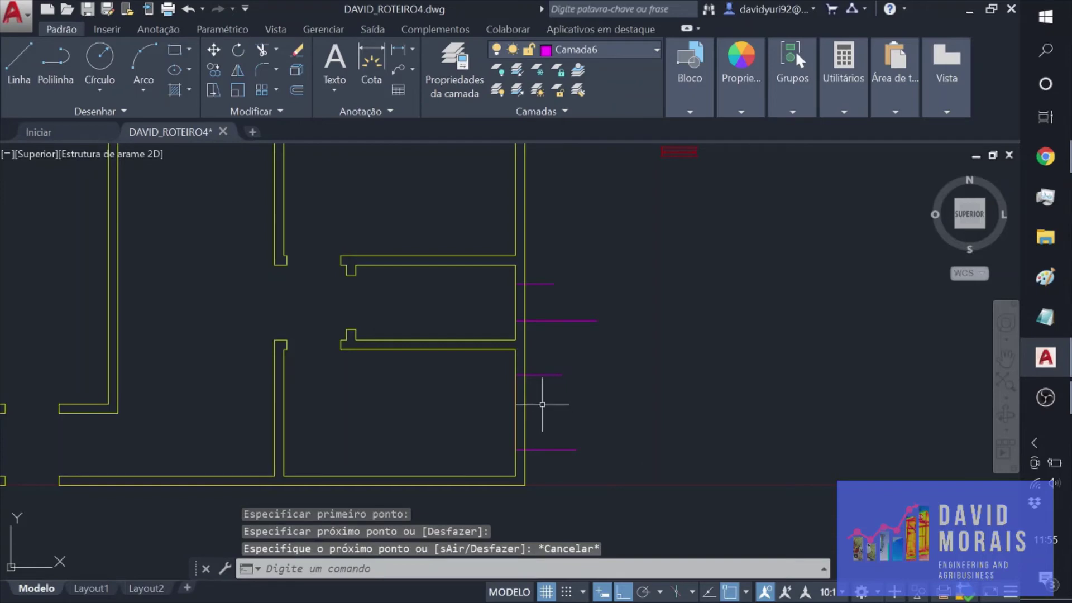
pyautogui.click(514, 400)
pyautogui.press('Delete')
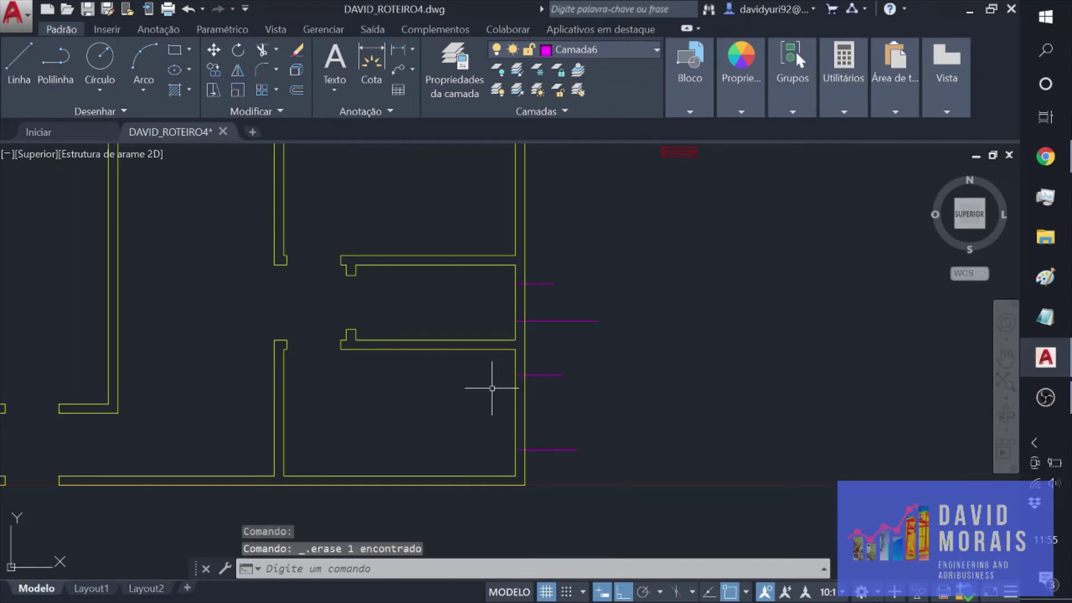
# Step: Trim both right wall lines between each pair of guide lines to open the 0.6 and 1.2 gaps
pyautogui.click(641, 468)
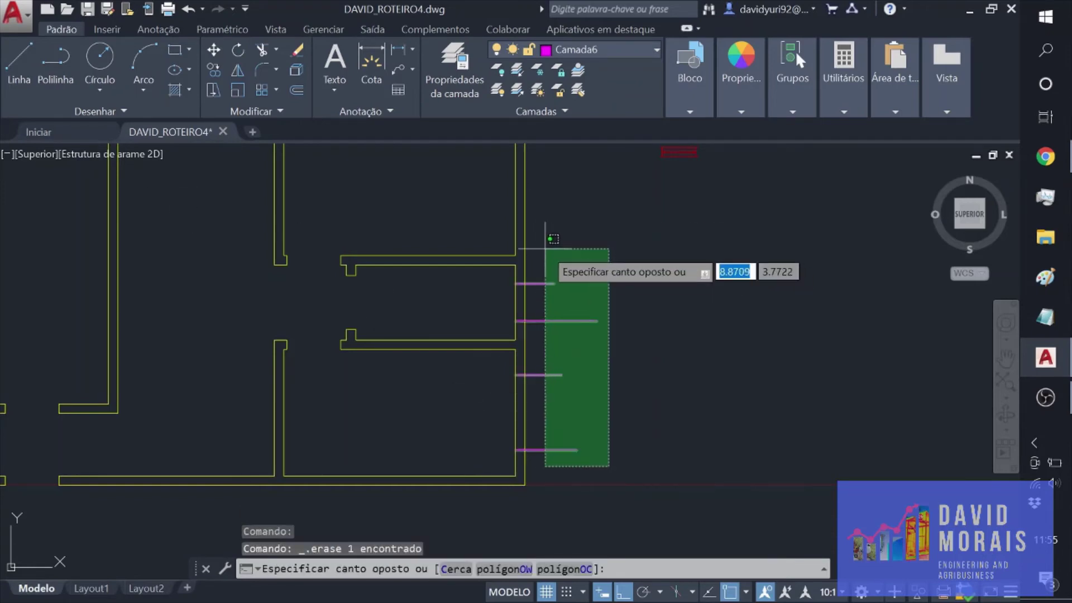
pyautogui.click(545, 248)
pyautogui.click(259, 51)
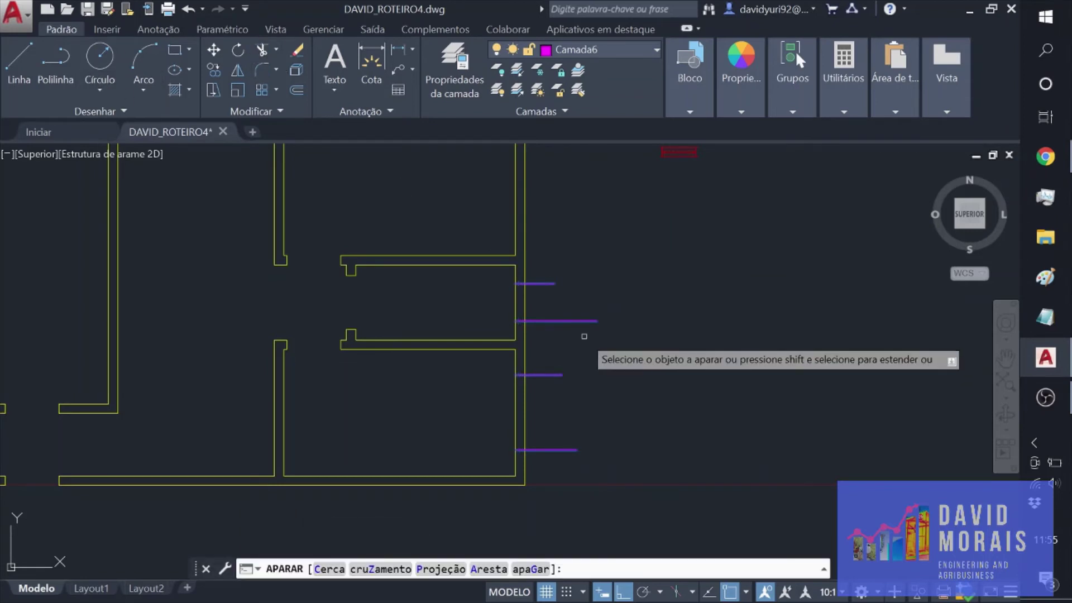
pyautogui.click(516, 401)
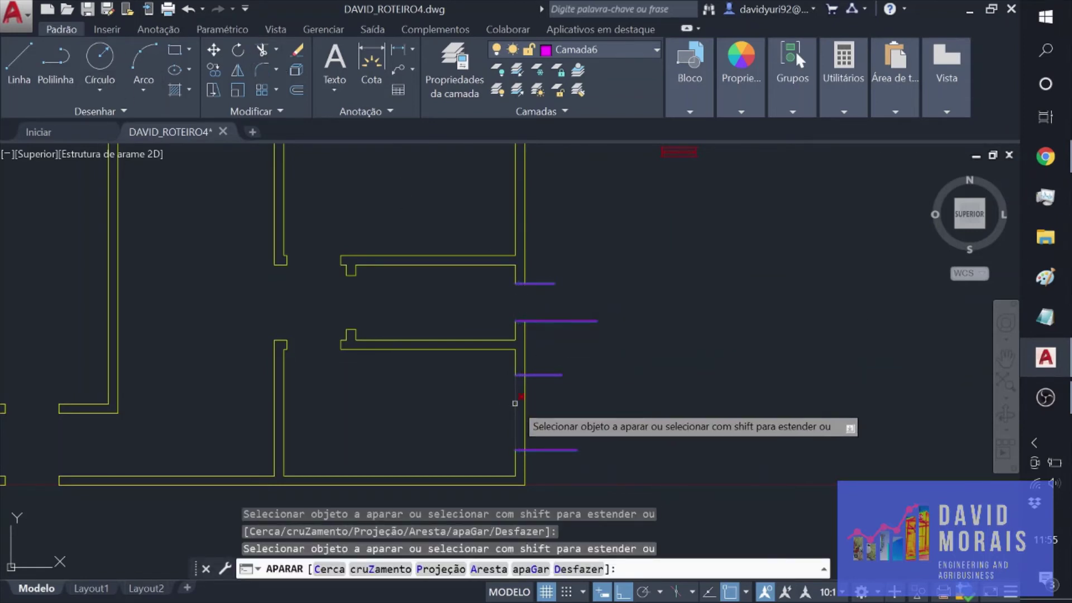
pyautogui.click(525, 403)
pyautogui.press('Escape')
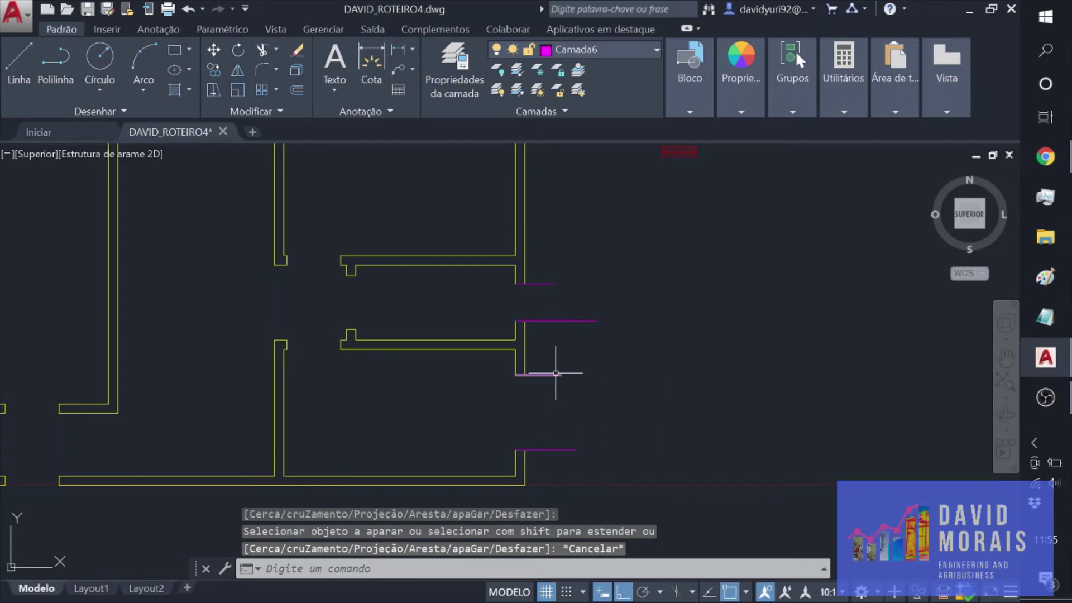
# Step: Erase the four horizontal guide lines at the right wall openings
pyautogui.click(555, 374)
pyautogui.press('Delete')
pyautogui.click(556, 321)
pyautogui.press('Delete')
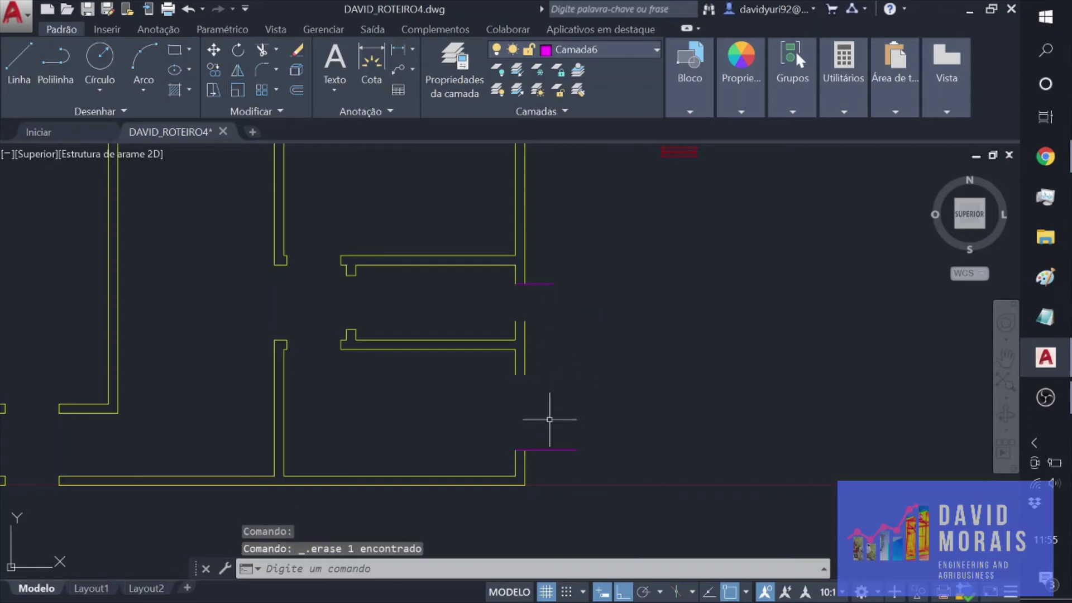
pyautogui.click(547, 450)
pyautogui.press('Delete')
pyautogui.click(543, 283)
pyautogui.press('Delete')
# Step: Make the Alvenaria layer current and close the wall ends at the upper edges of both right wall openings with short lines
pyautogui.click(638, 46)
pyautogui.click(605, 87)
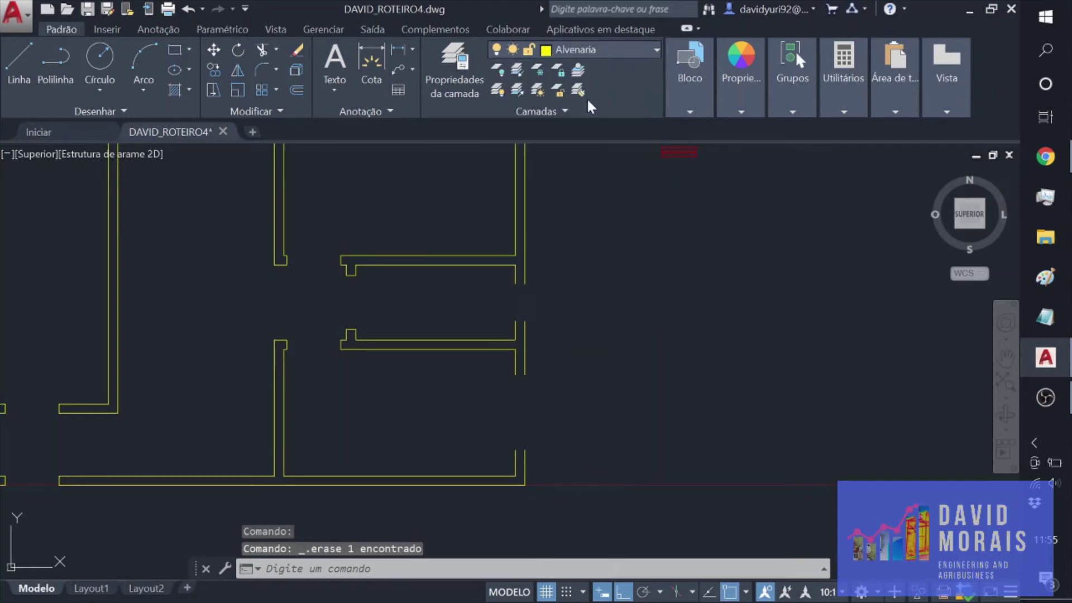
pyautogui.click(11, 65)
pyautogui.click(514, 375)
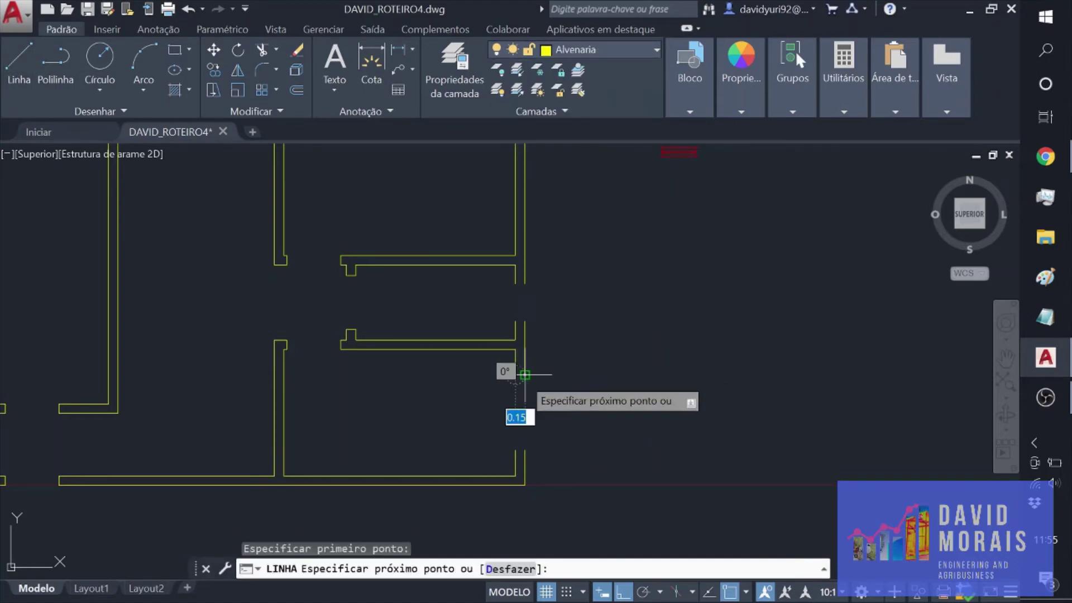
pyautogui.click(525, 375)
pyautogui.press('Escape')
pyautogui.click(19, 61)
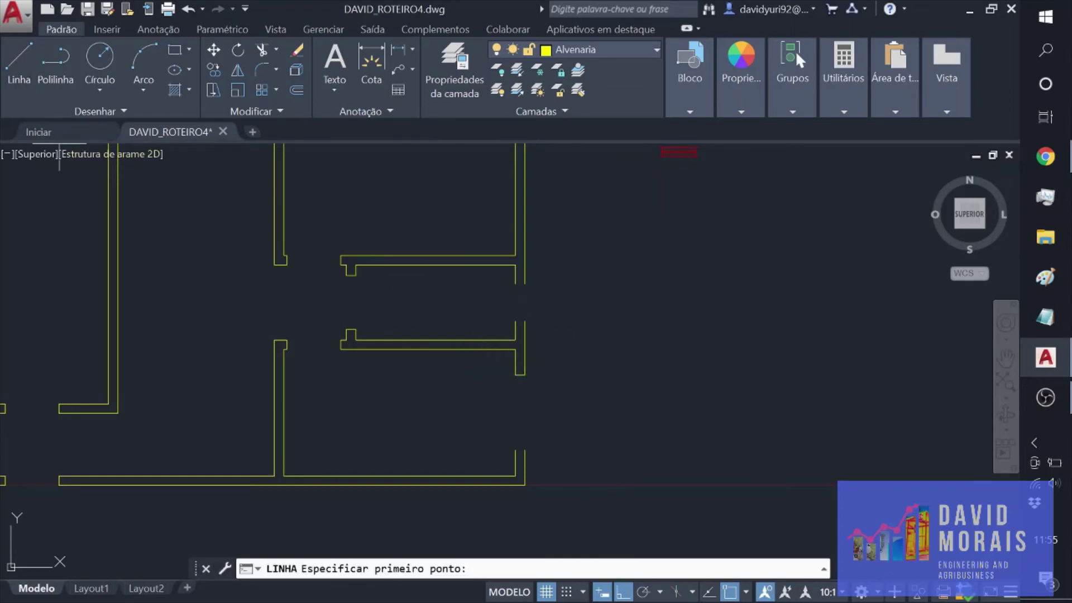
pyautogui.click(514, 283)
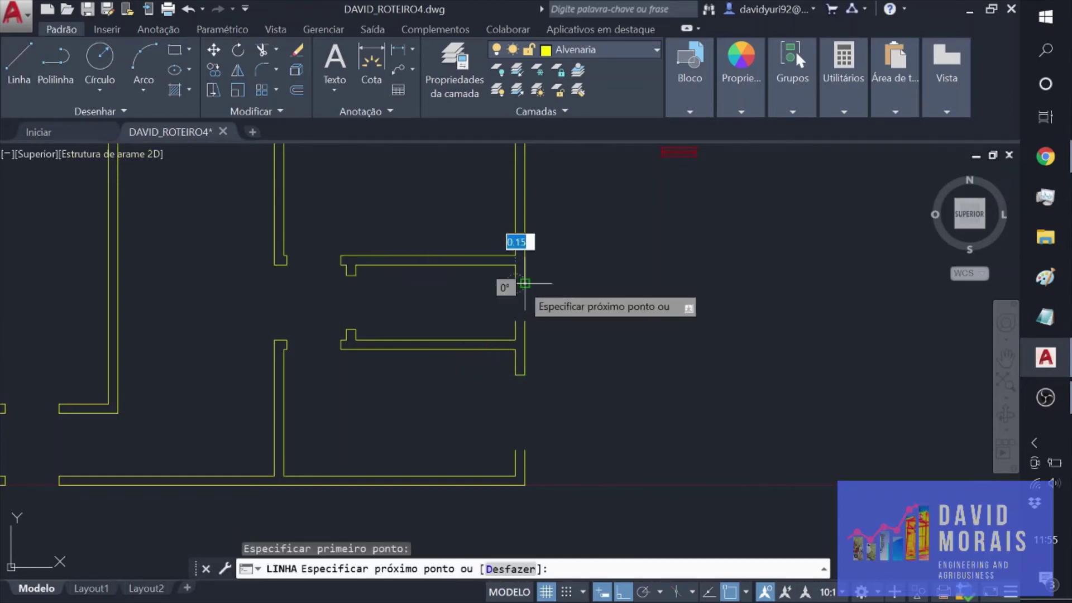
pyautogui.click(525, 284)
pyautogui.press('Escape')
# Step: Close the wall ends at the lower edges of both right wall openings with short lines, and save the drawing
pyautogui.click(28, 71)
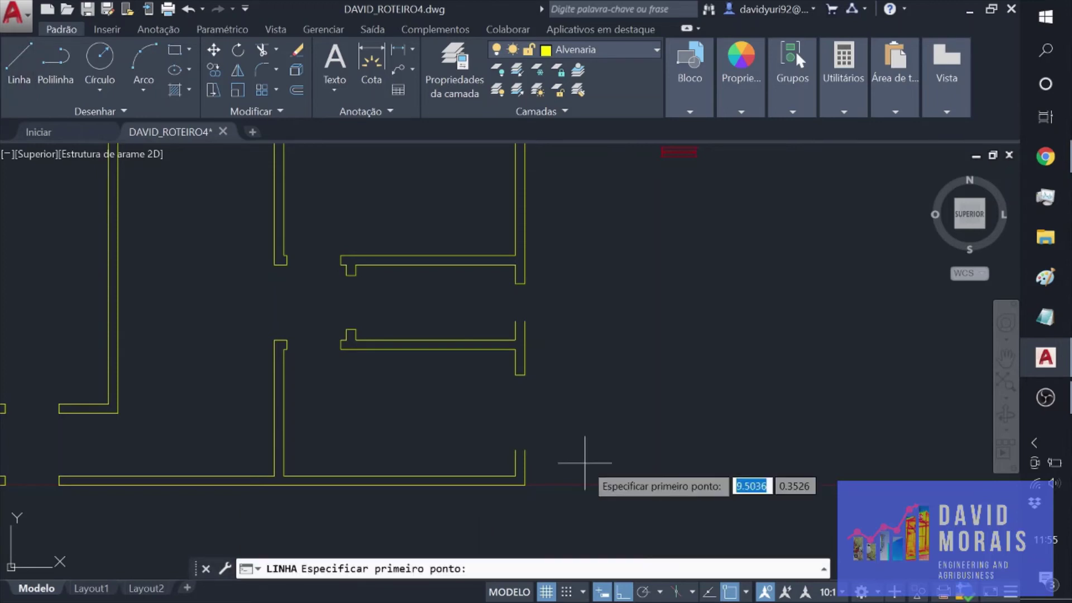
pyautogui.scroll(4, 479, 438)
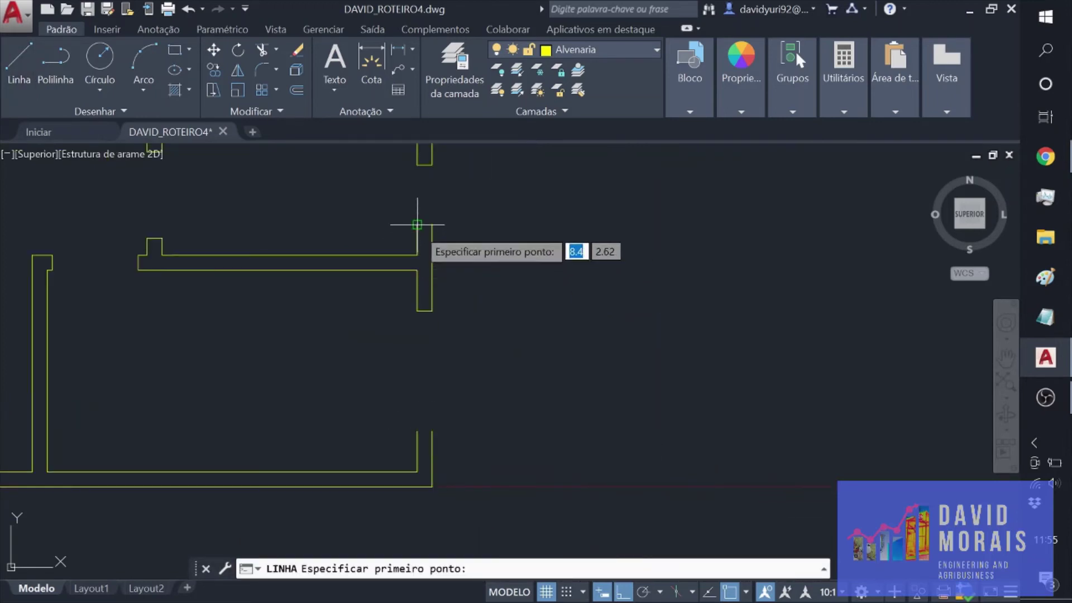
pyautogui.click(417, 225)
pyautogui.click(432, 225)
pyautogui.press('Escape')
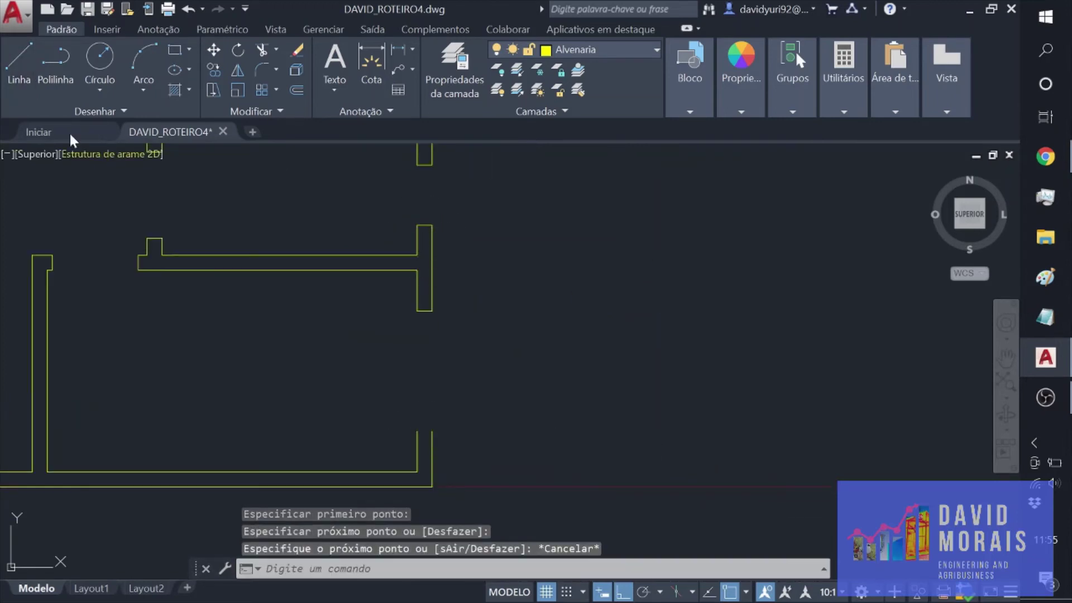
pyautogui.click(16, 72)
pyautogui.click(417, 432)
pyautogui.click(432, 432)
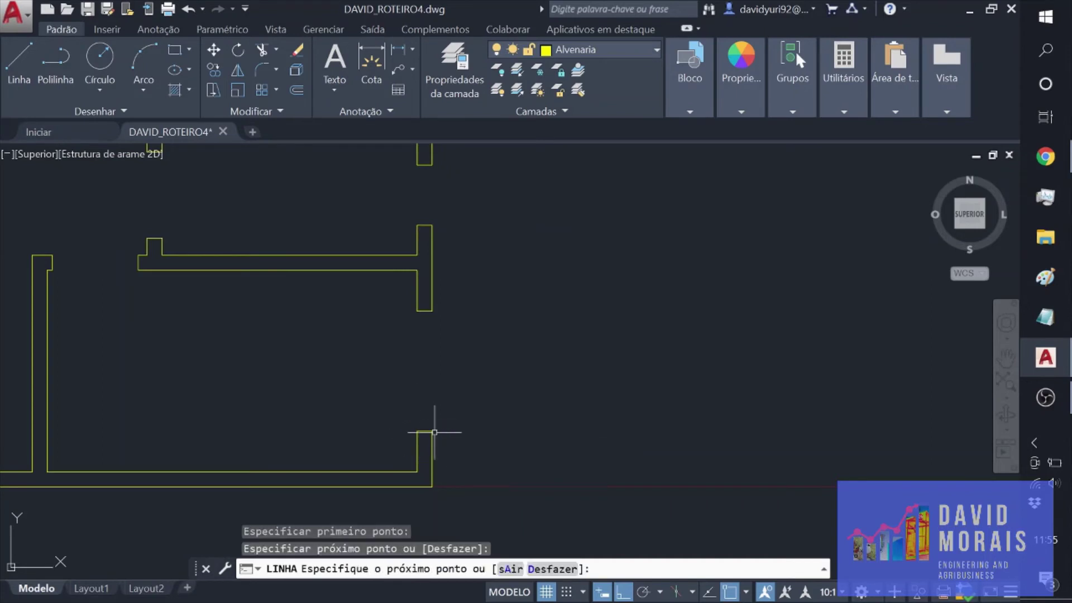
pyautogui.press('Escape')
pyautogui.scroll(-6, 376, 390)
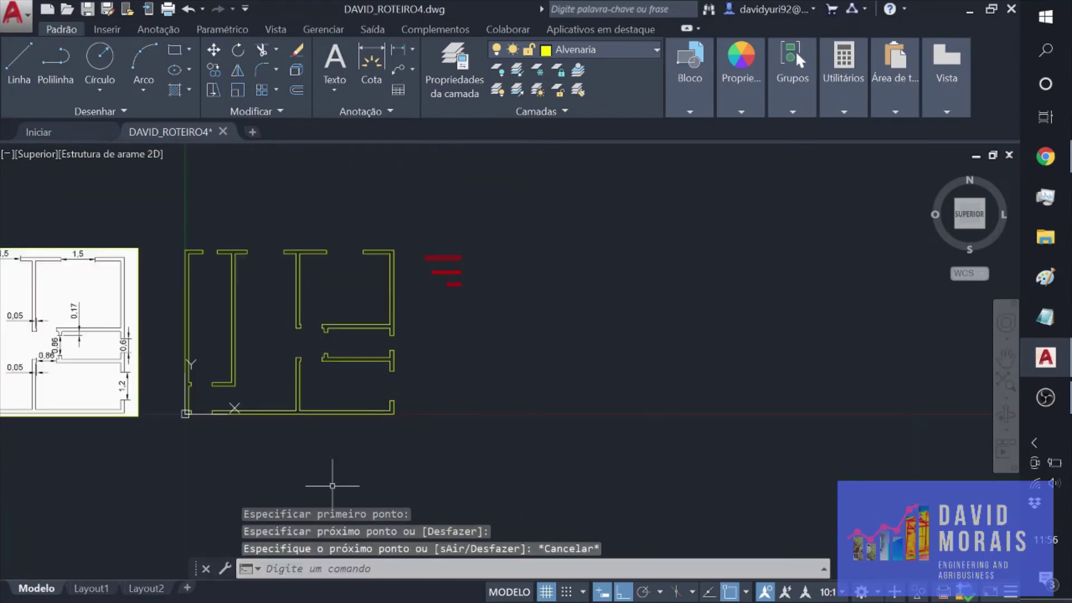
pyautogui.click(87, 7)
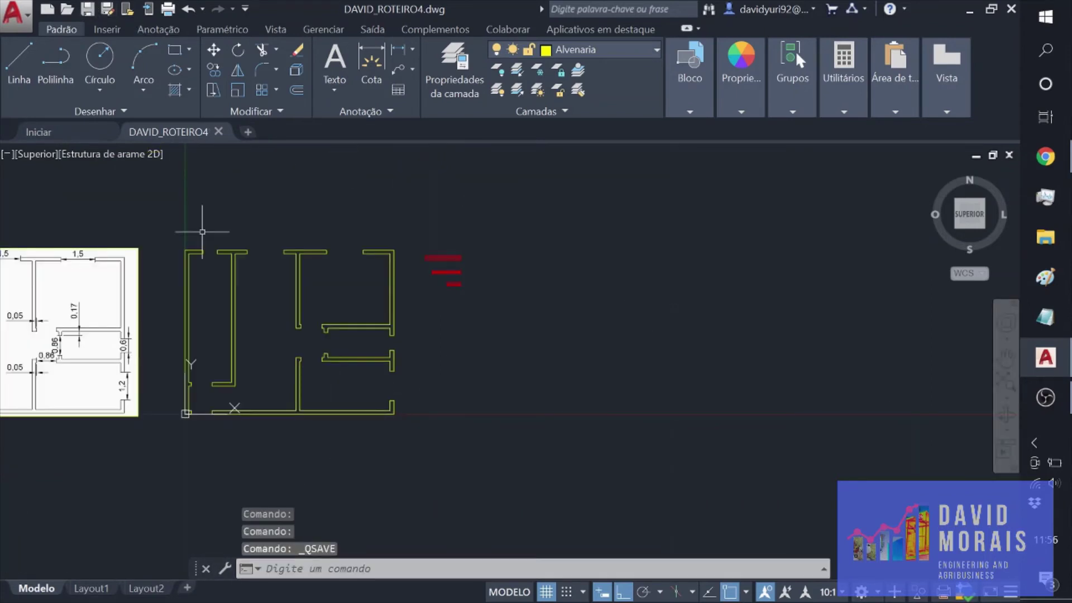
# Step: Make the Esquadrias layer current for drawing the door
pyautogui.scroll(2, 268, 364)
pyautogui.moveTo(268, 363); pyautogui.dragTo(494, 385, button='middle')
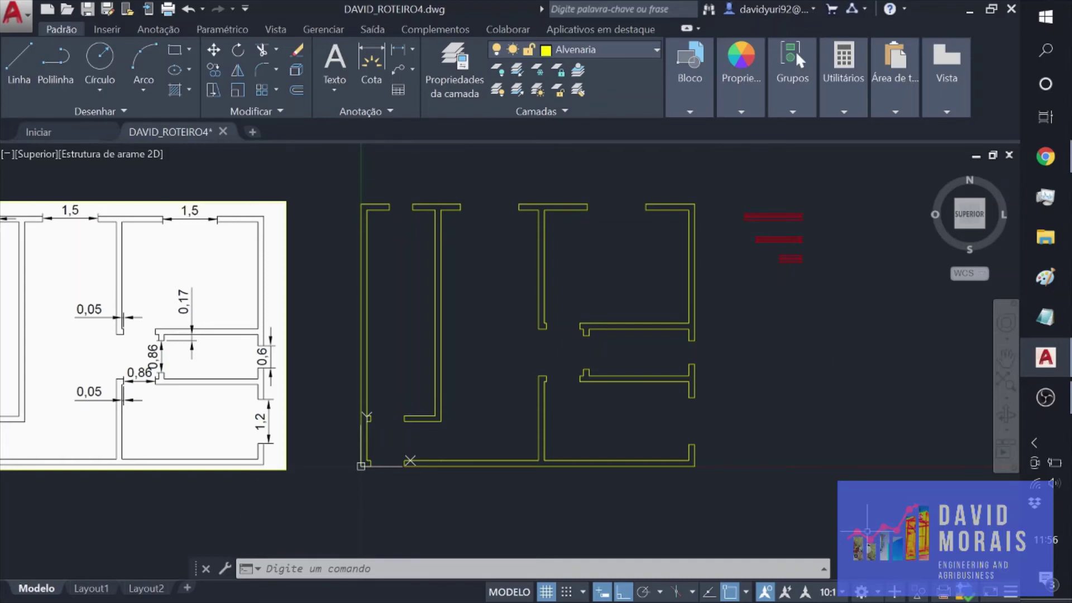
pyautogui.click(584, 45)
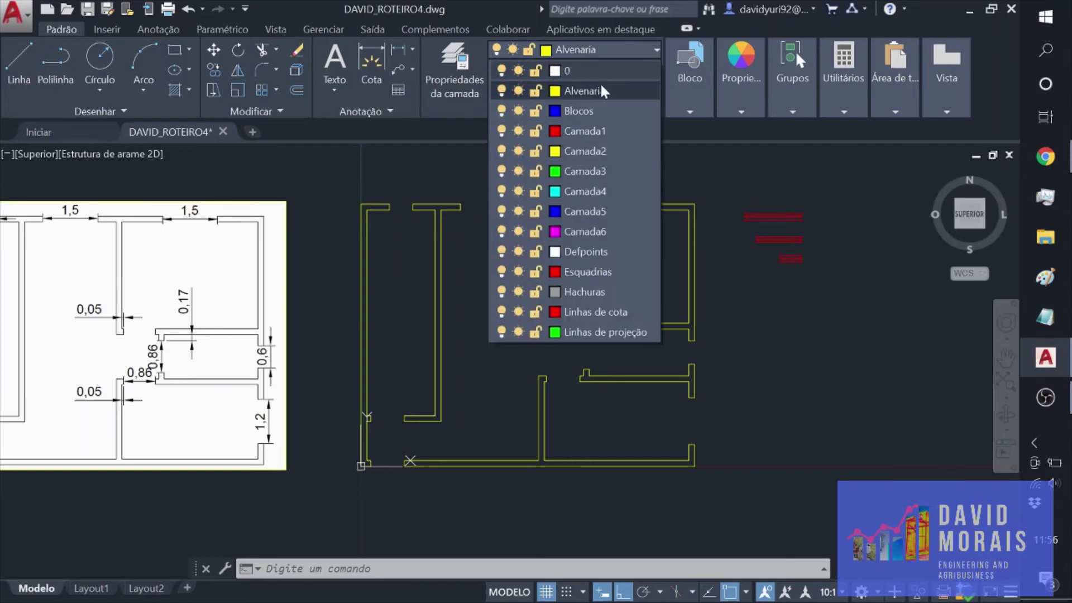
pyautogui.click(585, 270)
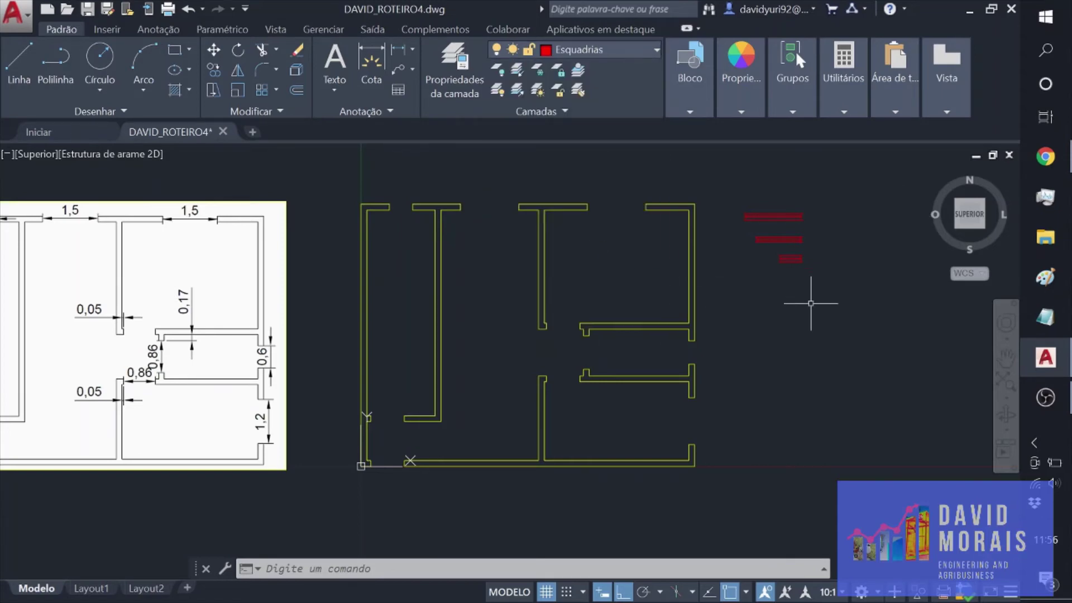
# Step: Draw a bracket-shaped door jamb polyline in the empty area beside the plan: 0.03 right, 0.15 down and 0.03 back left
pyautogui.moveTo(781, 292)
pyautogui.mouseDown(button='middle')
pyautogui.moveTo(570, 251)
pyautogui.moveTo(668, 300)
pyautogui.moveTo(120, 299)
pyautogui.mouseUp(button='middle')
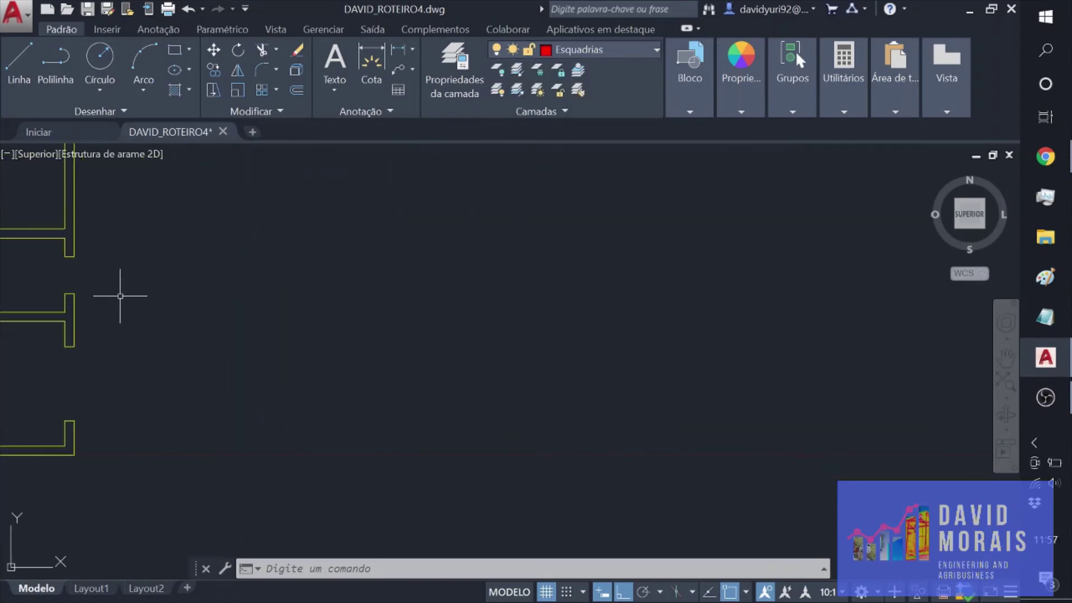
pyautogui.scroll(2, 120, 299)
pyautogui.moveTo(316, 402); pyautogui.dragTo(158, 359, button='middle')
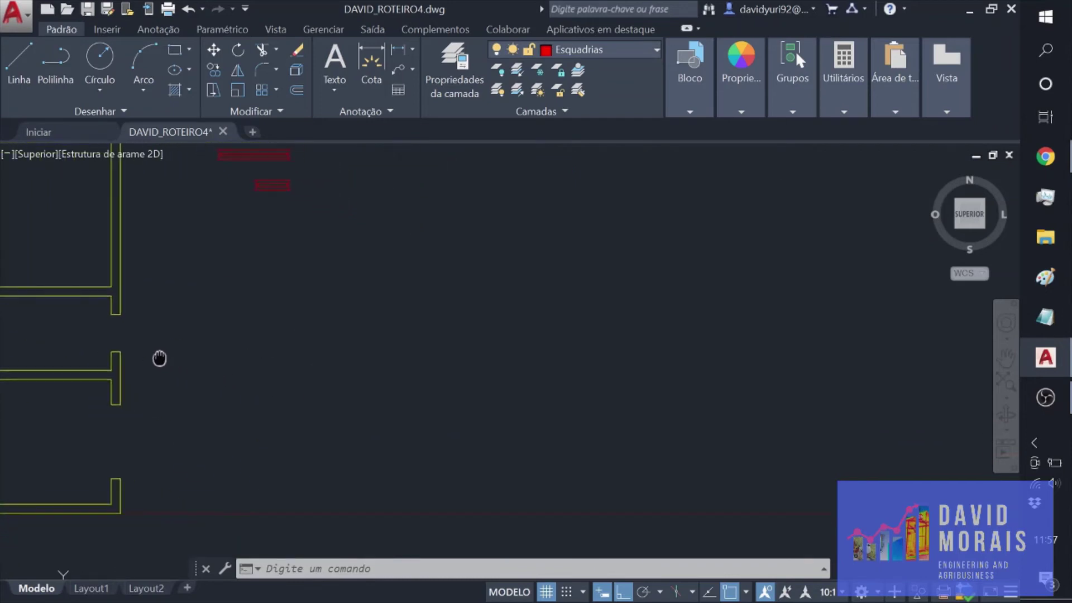
pyautogui.click(55, 56)
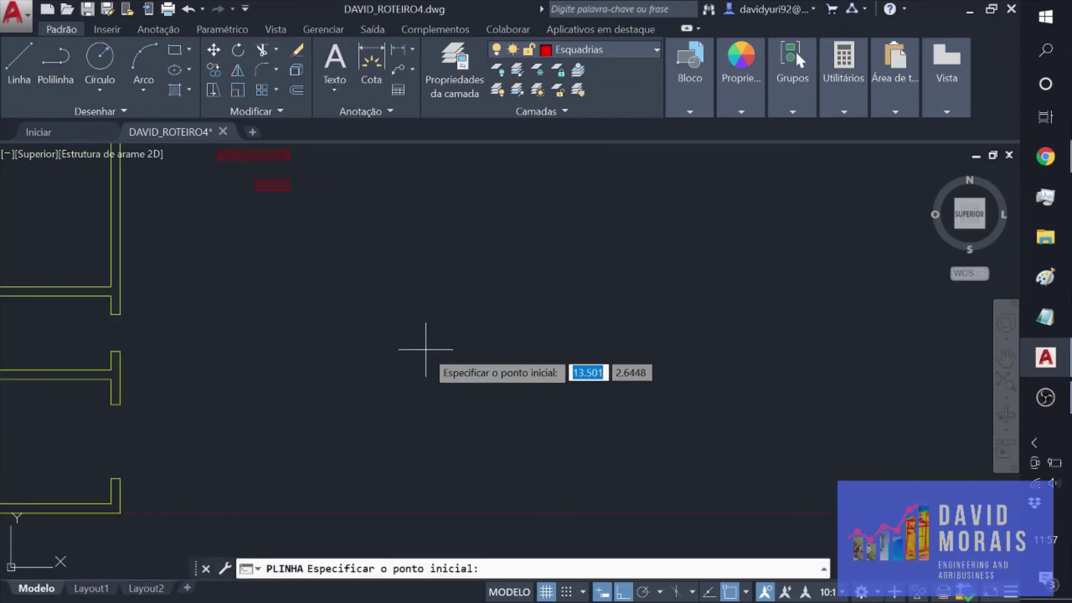
pyautogui.click(384, 329)
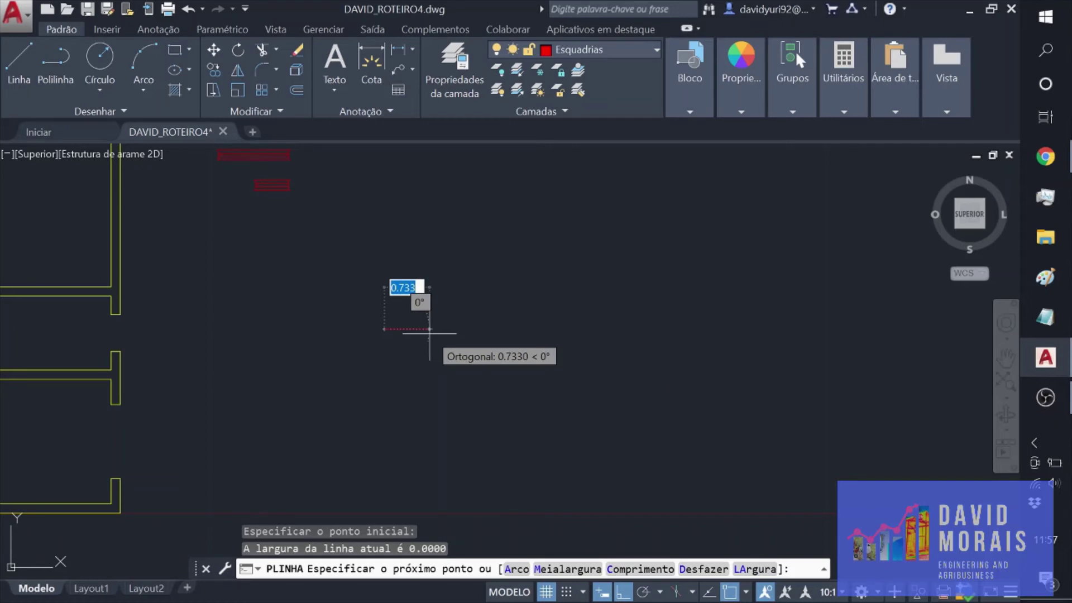
pyautogui.write('0.')
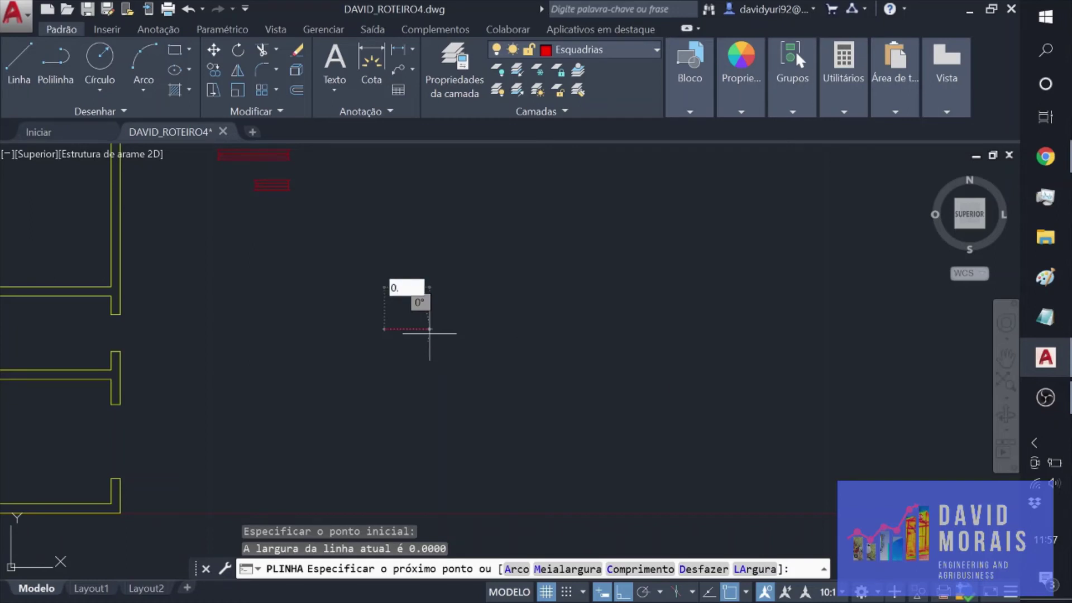
pyautogui.press('Return')
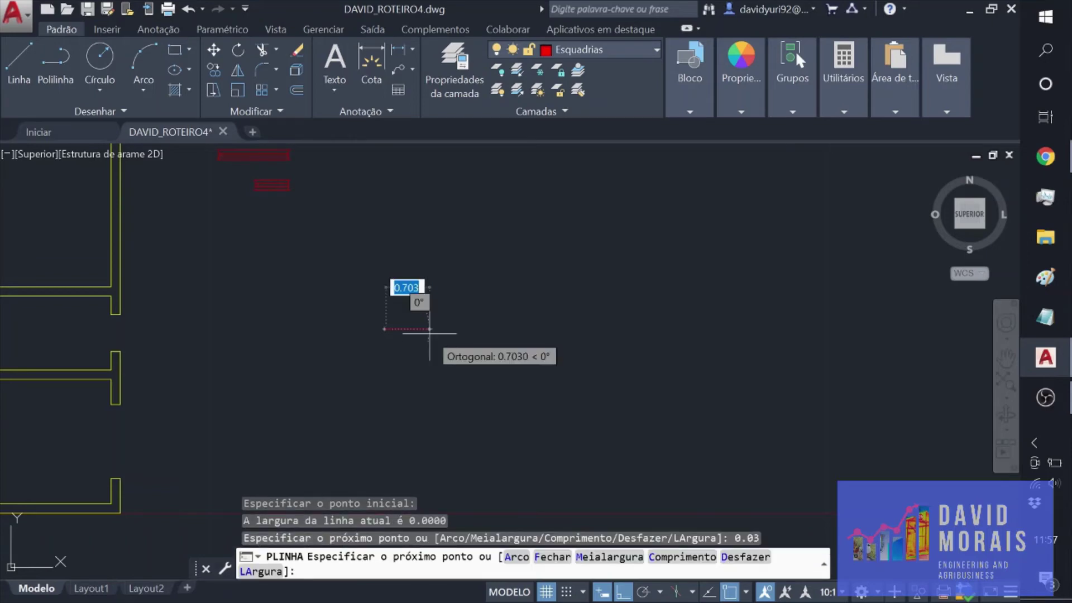
pyautogui.scroll(3, 386, 377)
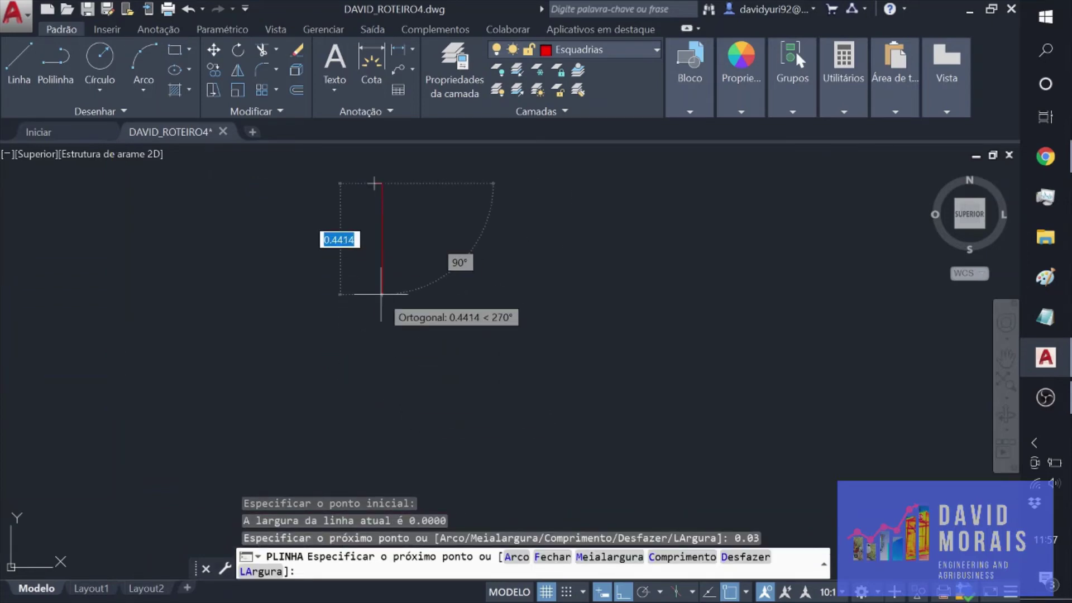
pyautogui.write('0.15')
pyautogui.press('Return')
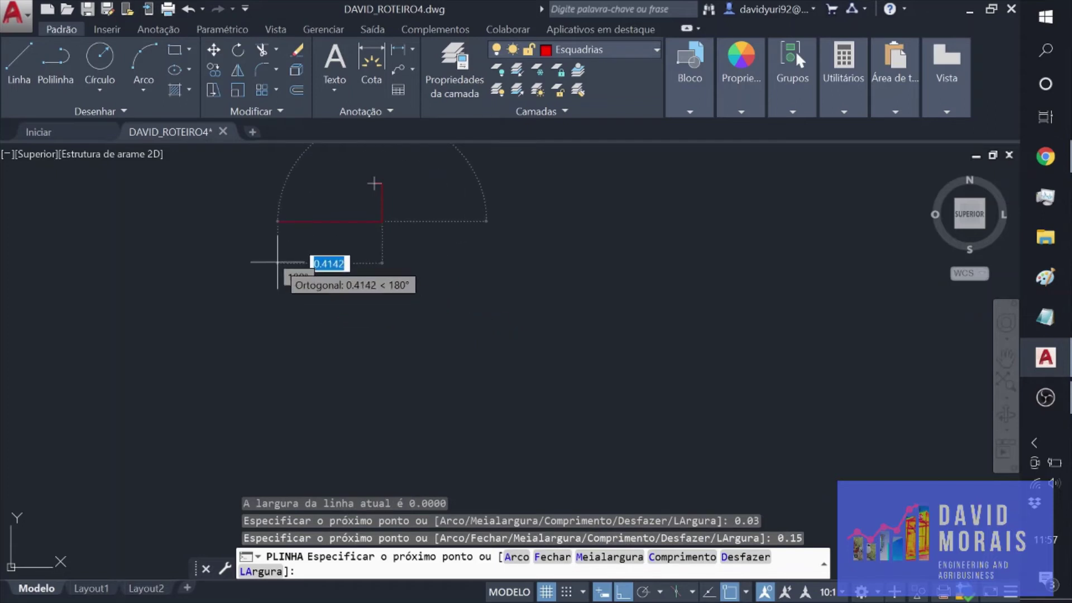
pyautogui.write('0.03')
pyautogui.press('Return')
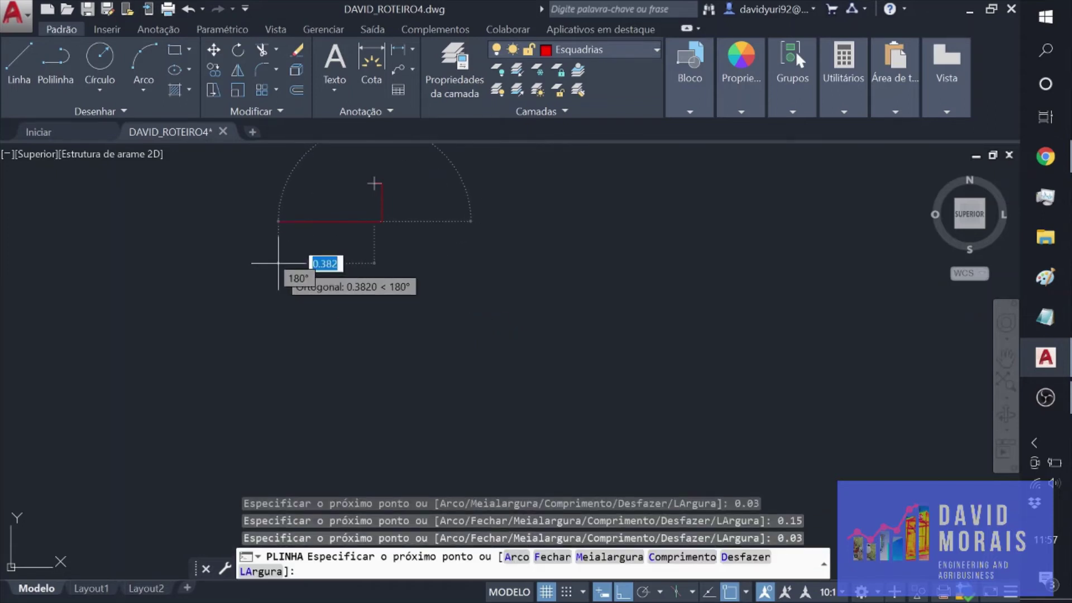
pyautogui.press('Escape')
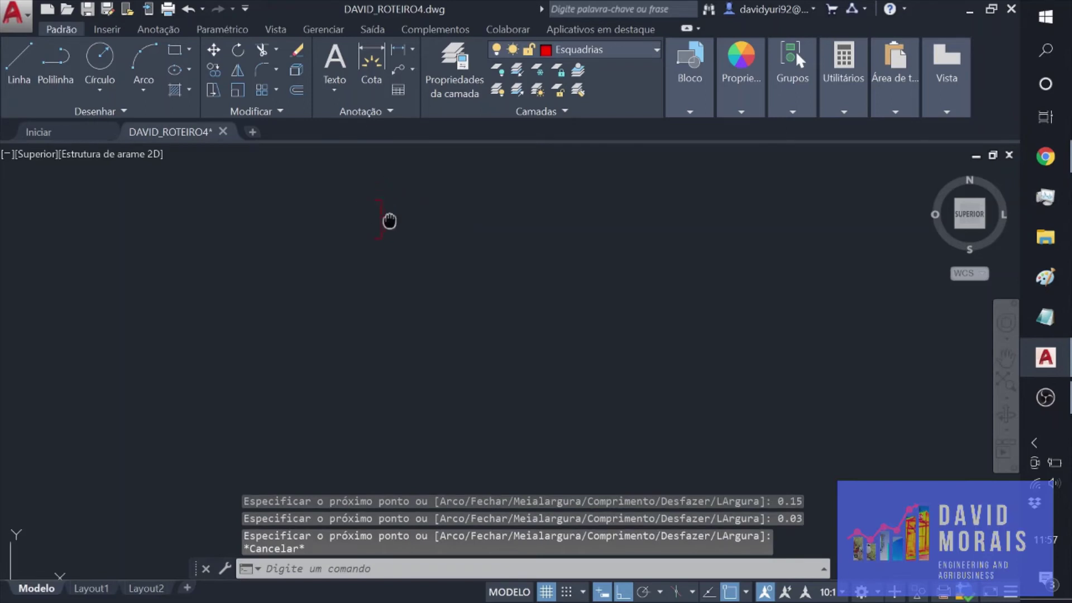
# Step: Draw a 0.03 polyline segment to the right from the upper corner of the jamb bracket
pyautogui.click(58, 60)
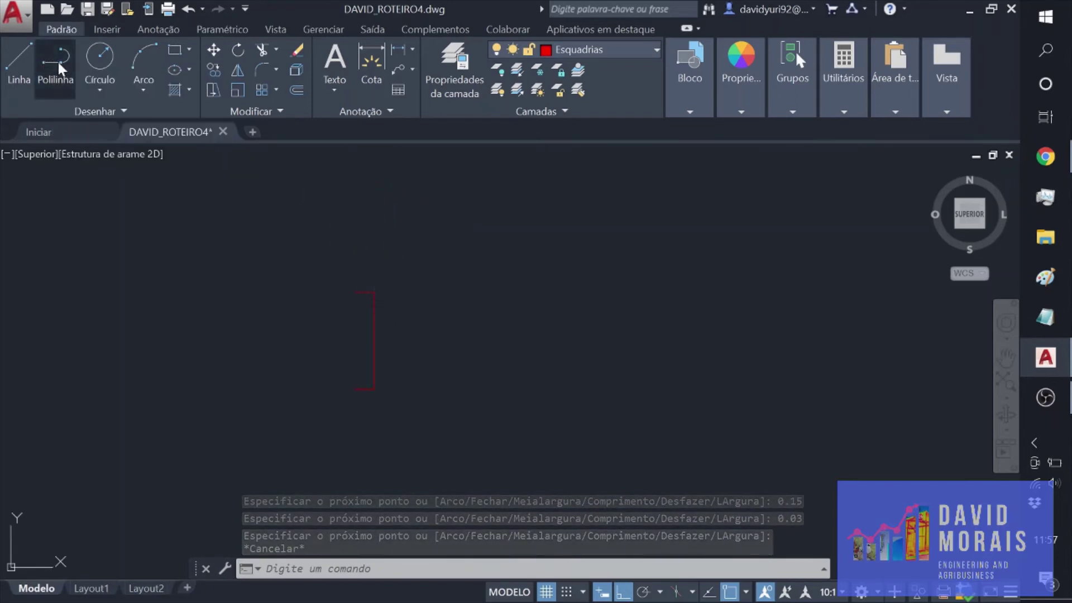
pyautogui.click(374, 291)
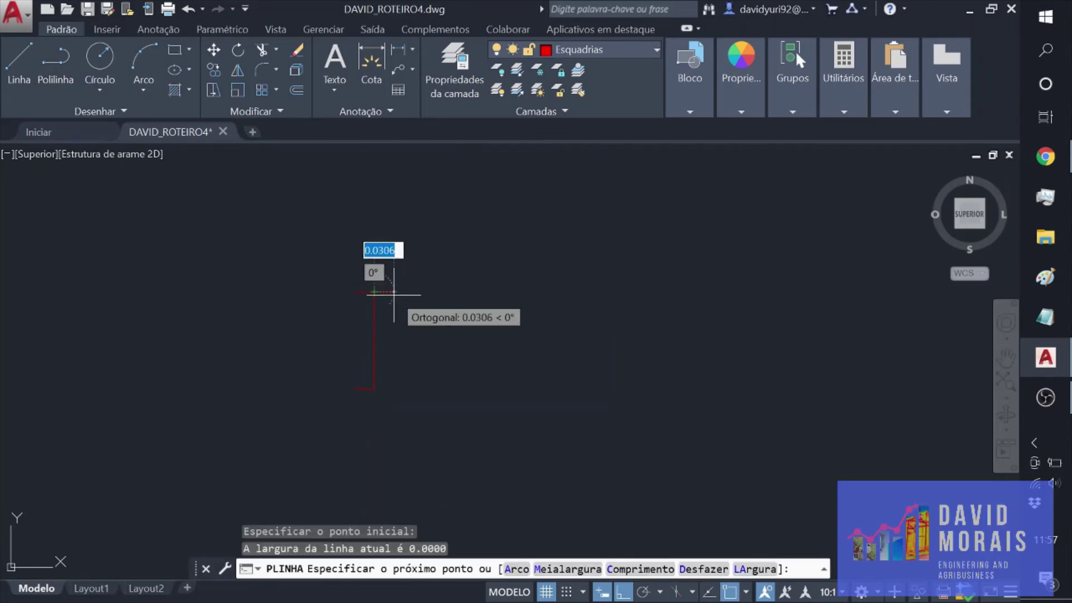
pyautogui.write('0.03')
pyautogui.press('Return')
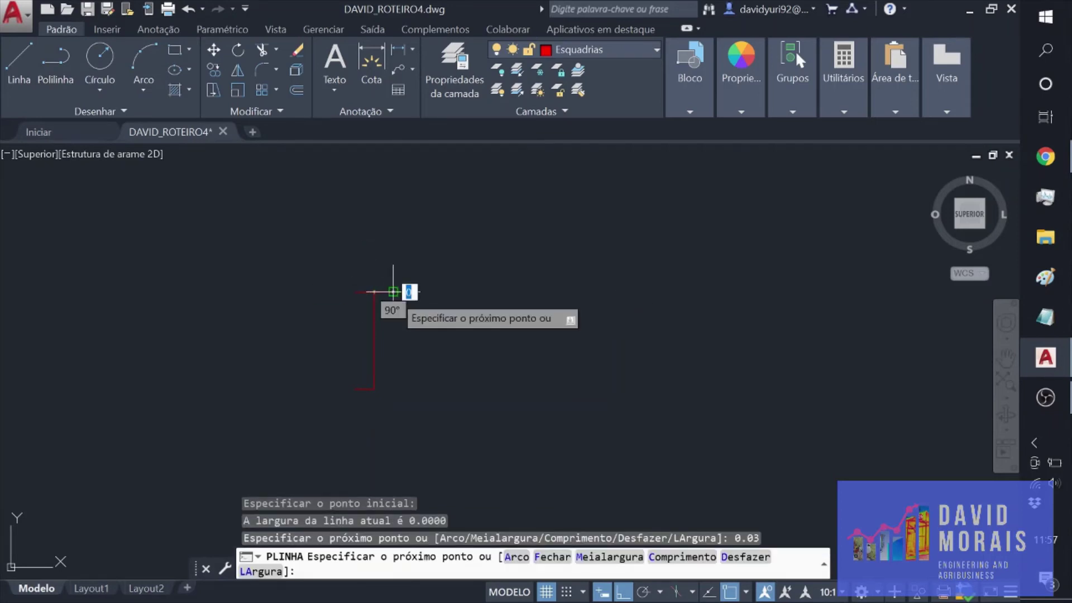
pyautogui.press('Escape')
# Step: Draw lines from the bracket's upper corner 0.15 down and 0.03 to the right to complete the opposite jamb
pyautogui.click(18, 72)
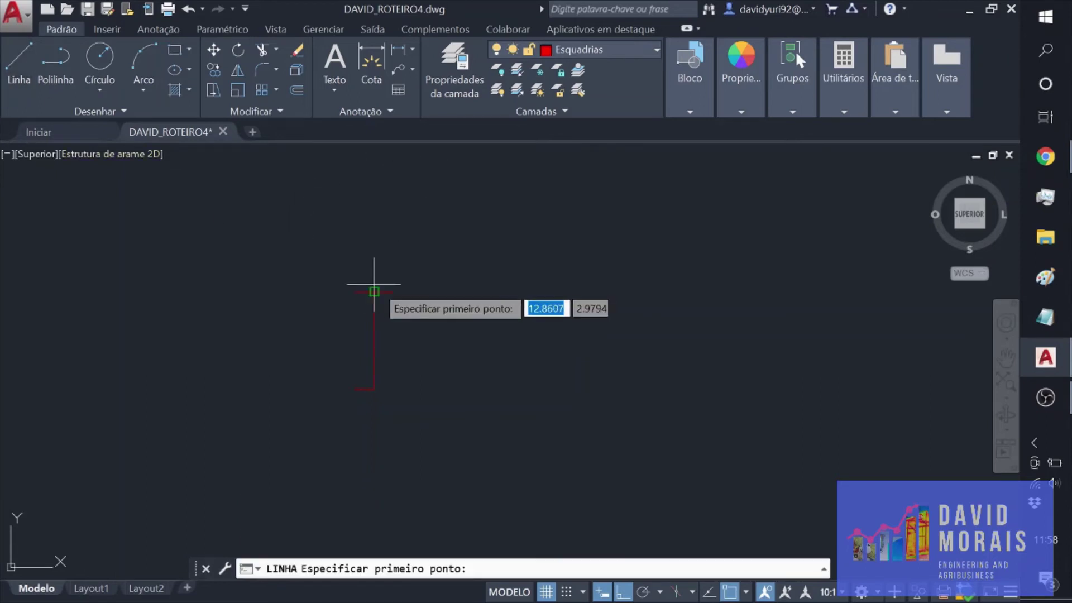
pyautogui.click(374, 291)
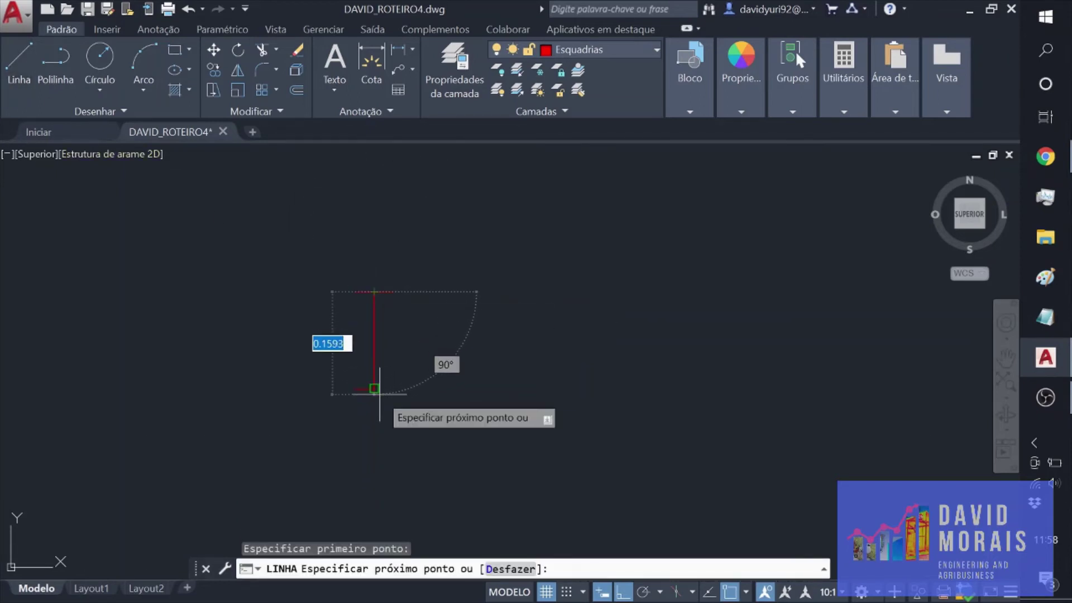
pyautogui.write('0.15')
pyautogui.press('Return')
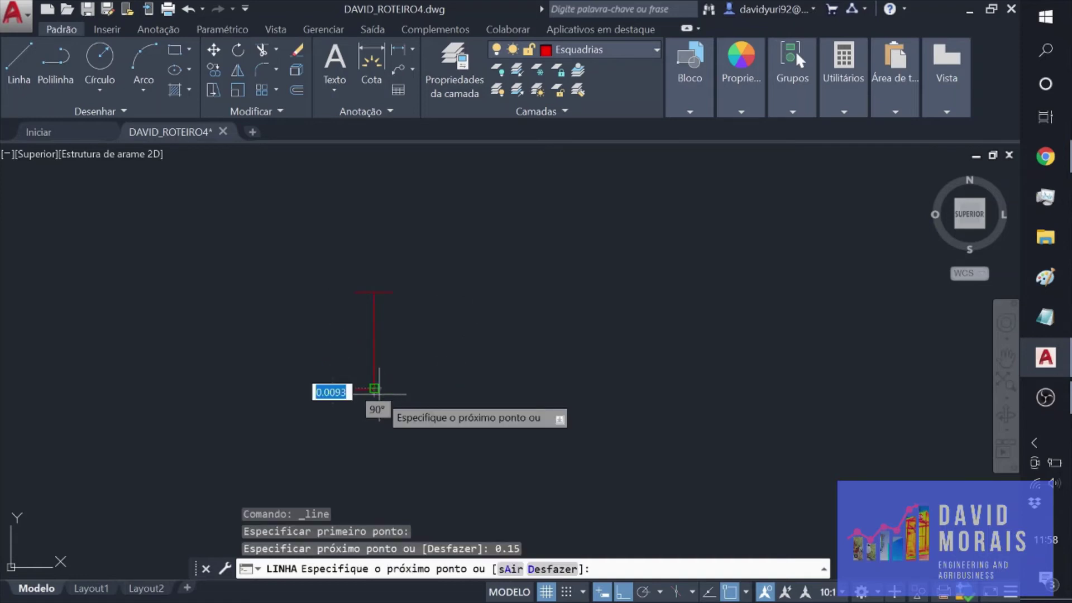
pyautogui.write('0.03')
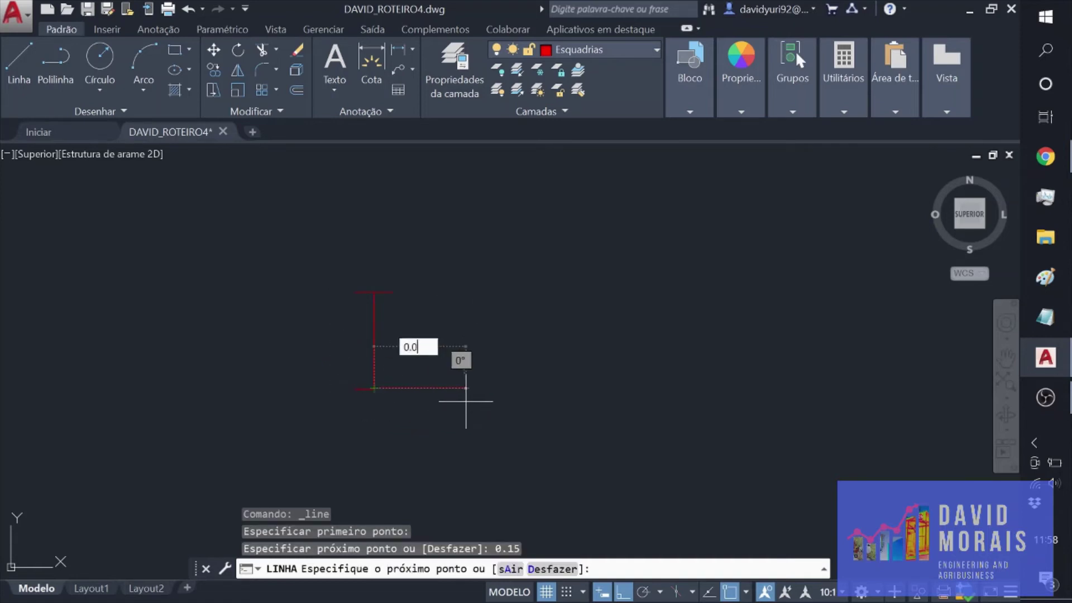
pyautogui.press('Return')
pyautogui.press('Escape')
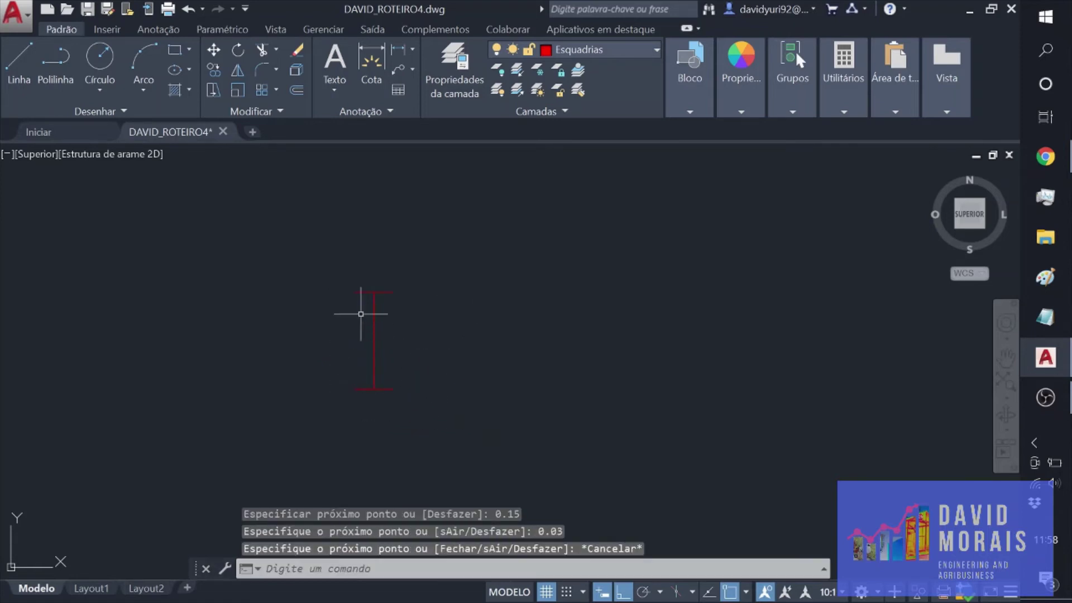
pyautogui.click(355, 270)
pyautogui.press('Escape')
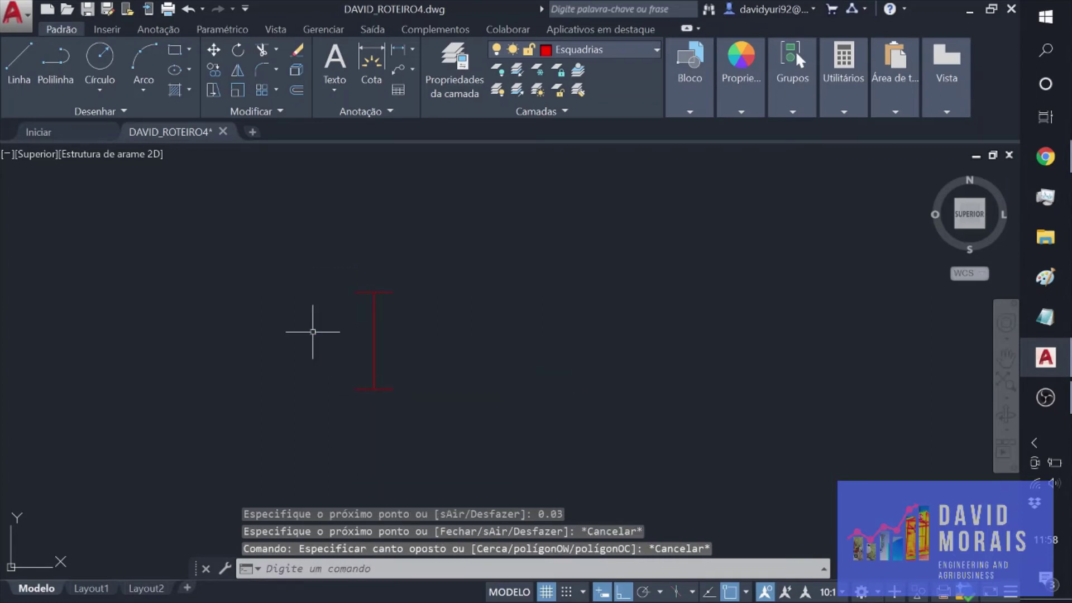
# Step: Move the left-facing jamb bracket 0.8 to the left, using its lower corner as base point
pyautogui.hotkey('ctrl', 'a')
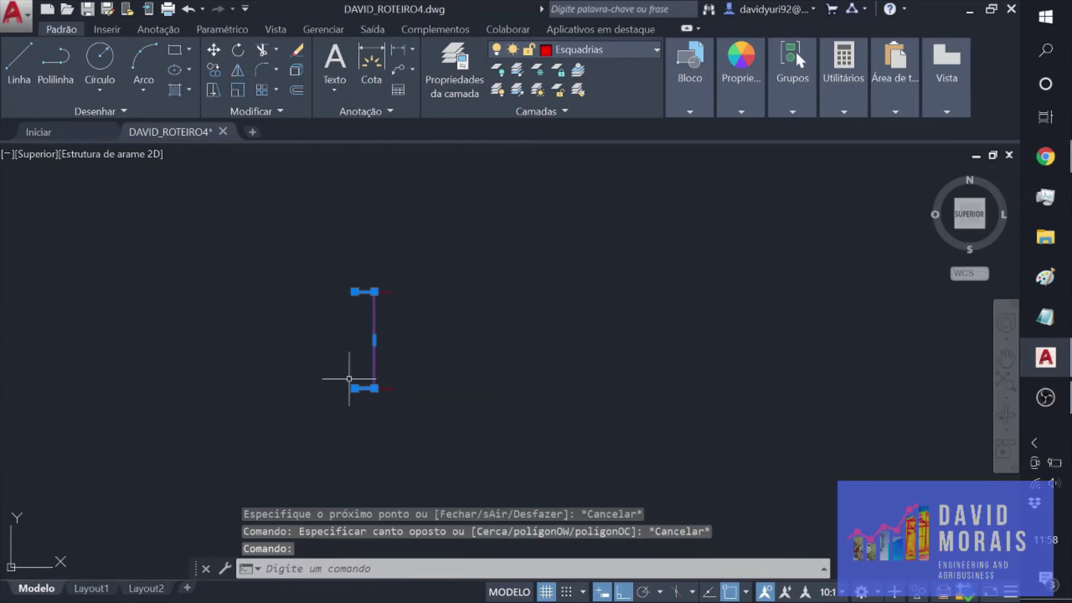
pyautogui.click(212, 50)
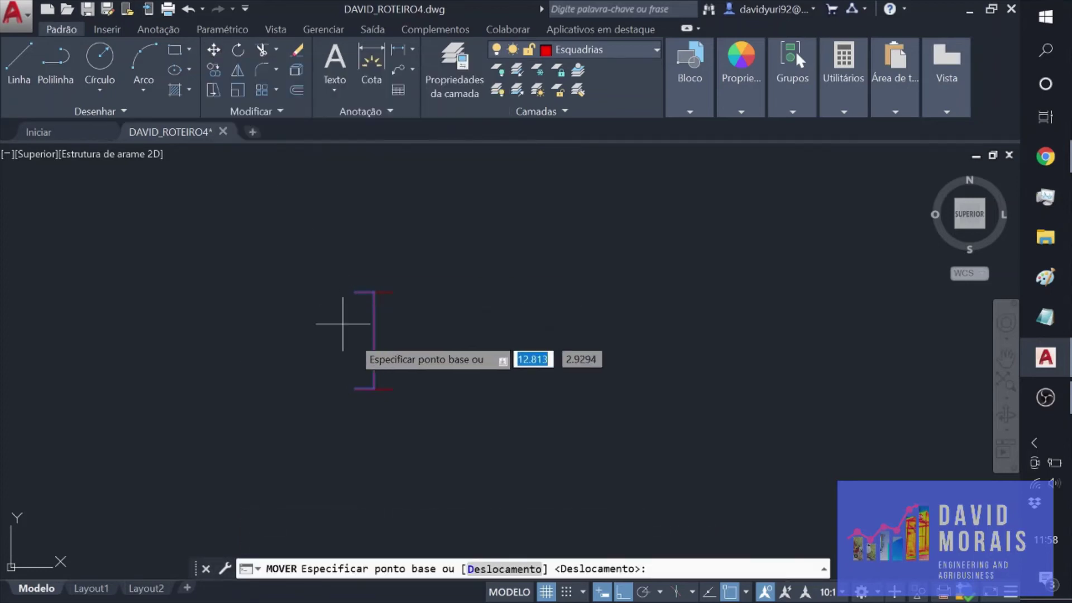
pyautogui.click(374, 388)
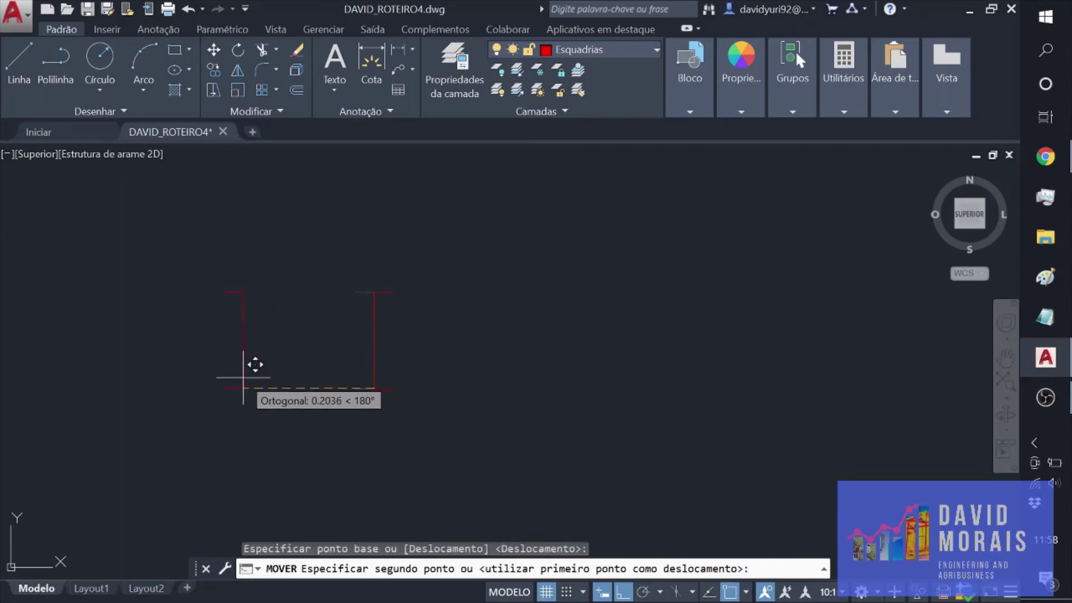
pyautogui.write('0.')
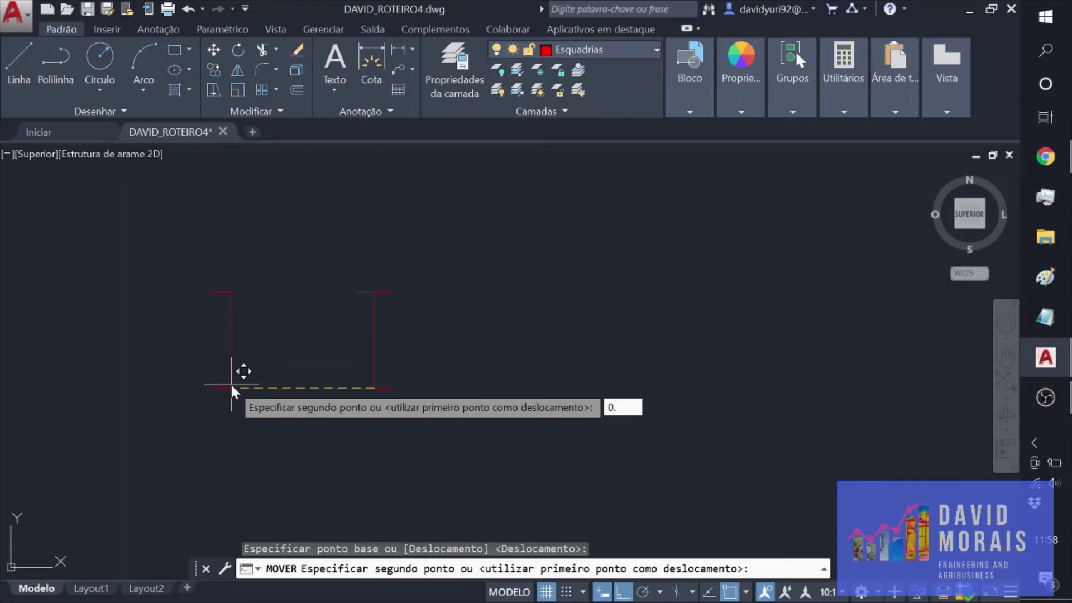
pyautogui.write('8')
pyautogui.press('Return')
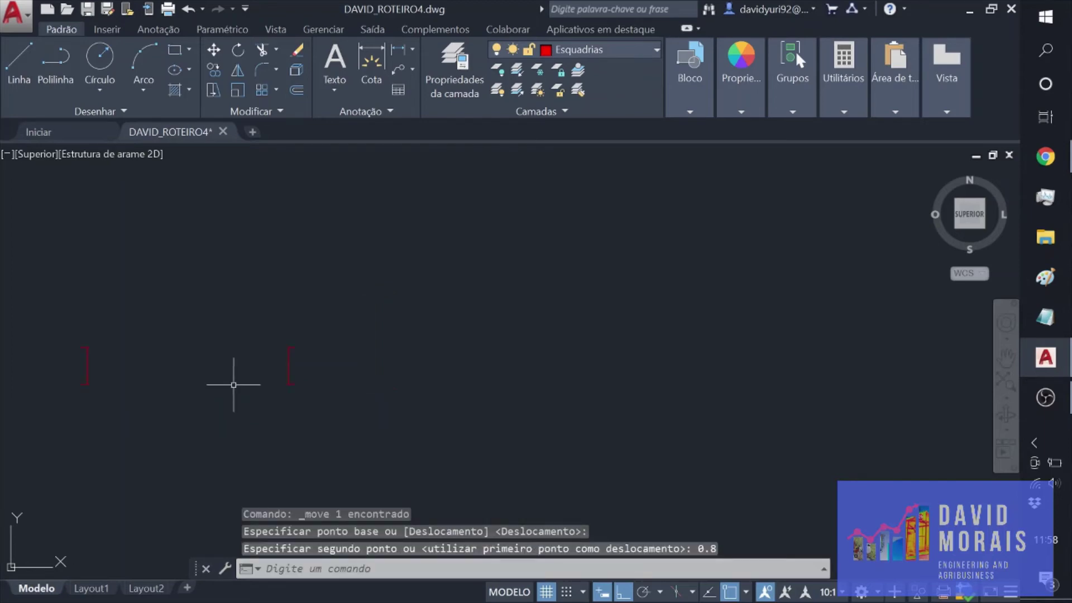
# Step: Draw the door leaf as a rectangle from the right jamb's upper corner, with the opposite corner at -0.03, 0.8
pyautogui.scroll(-3, 333, 433)
pyautogui.rightClick(359, 441)
pyautogui.press('Escape')
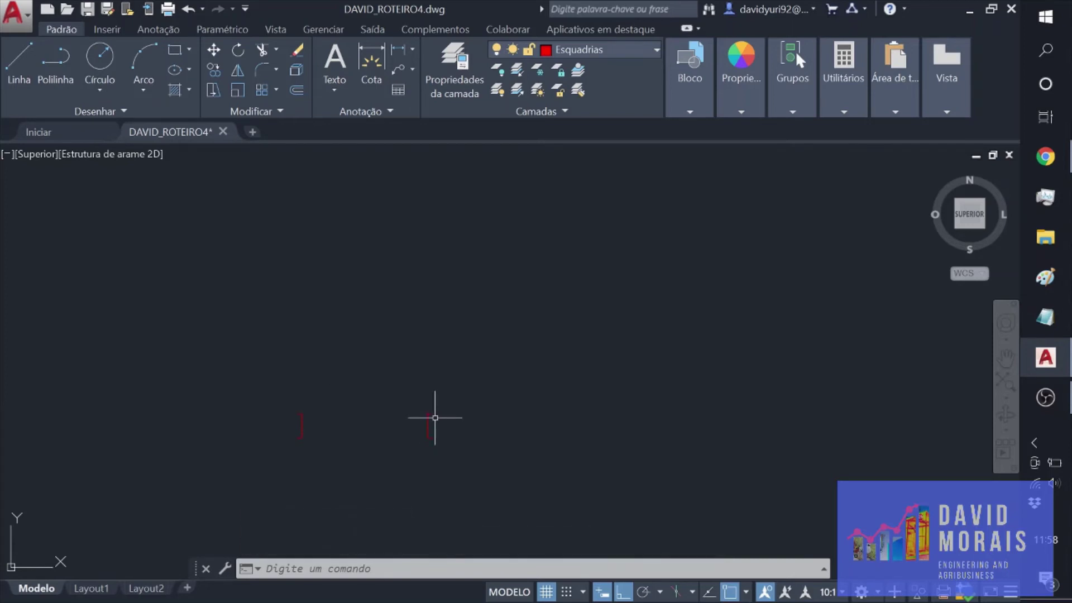
pyautogui.scroll(3, 323, 411)
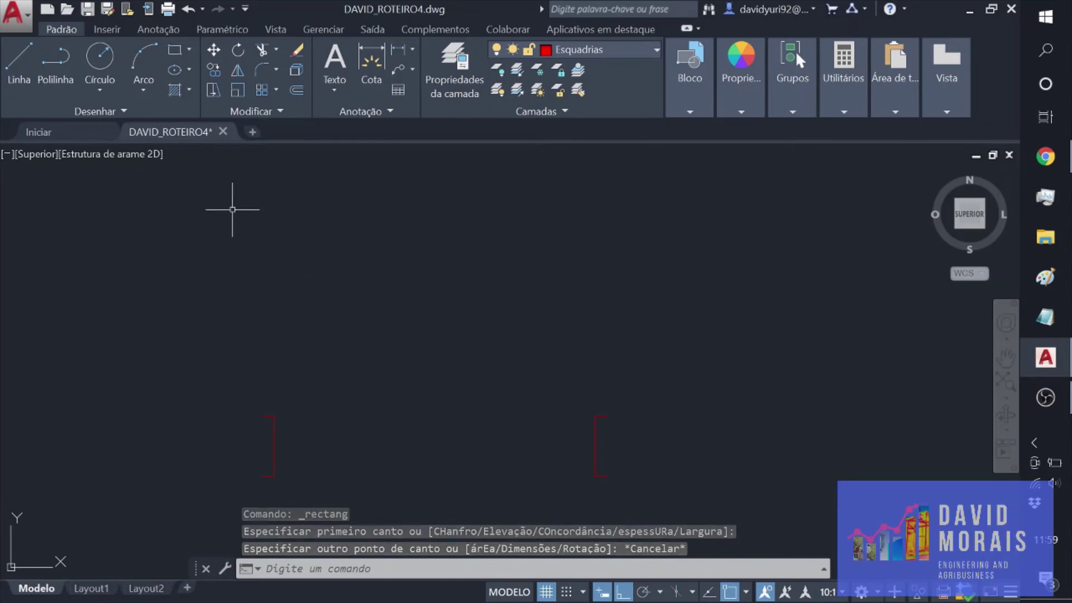
pyautogui.click(173, 50)
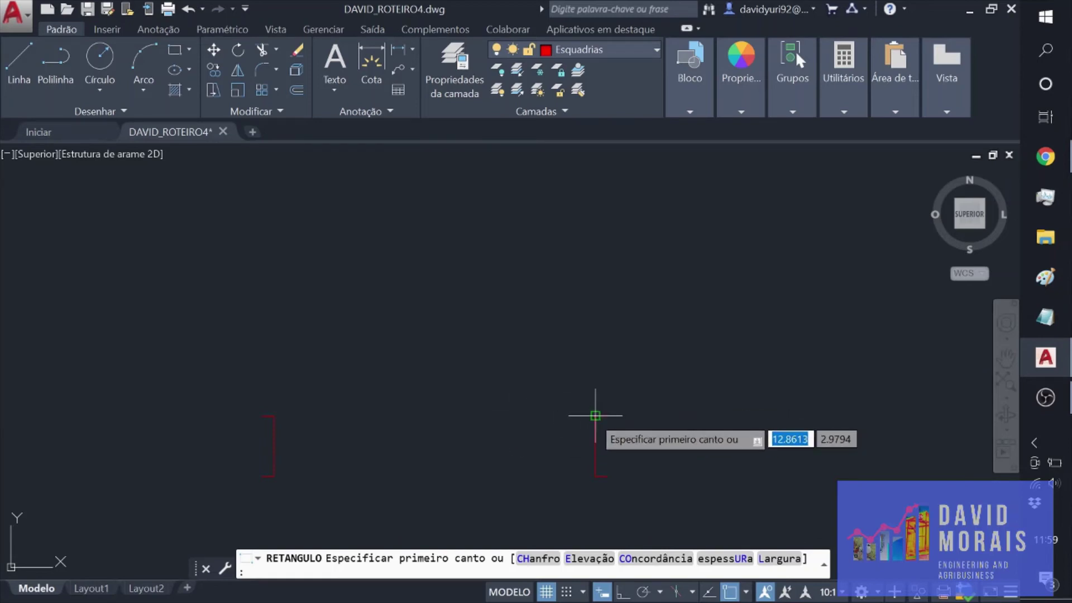
pyautogui.click(595, 415)
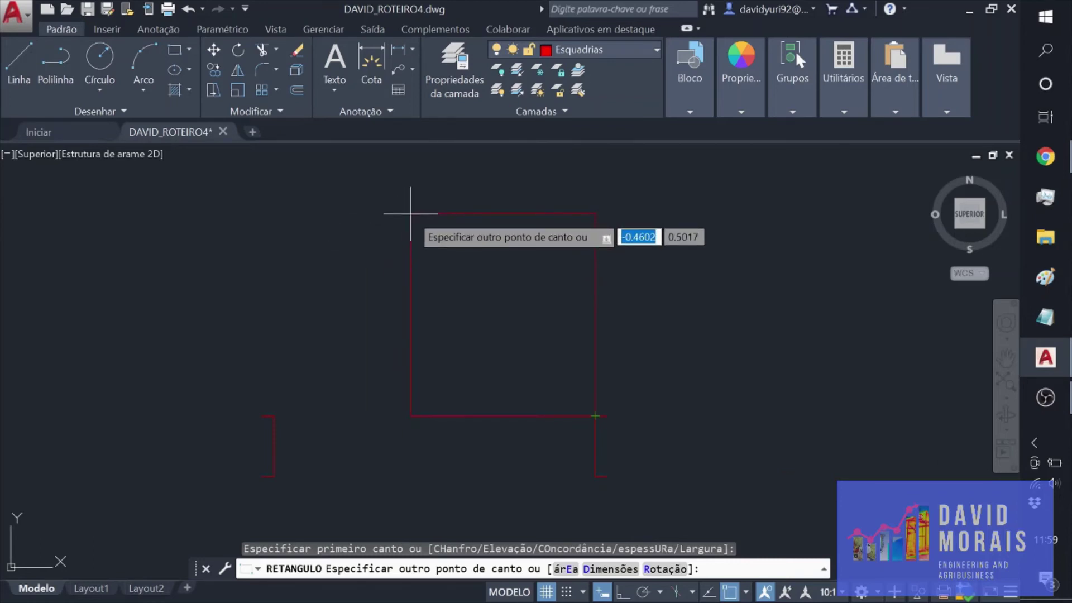
pyautogui.write('-')
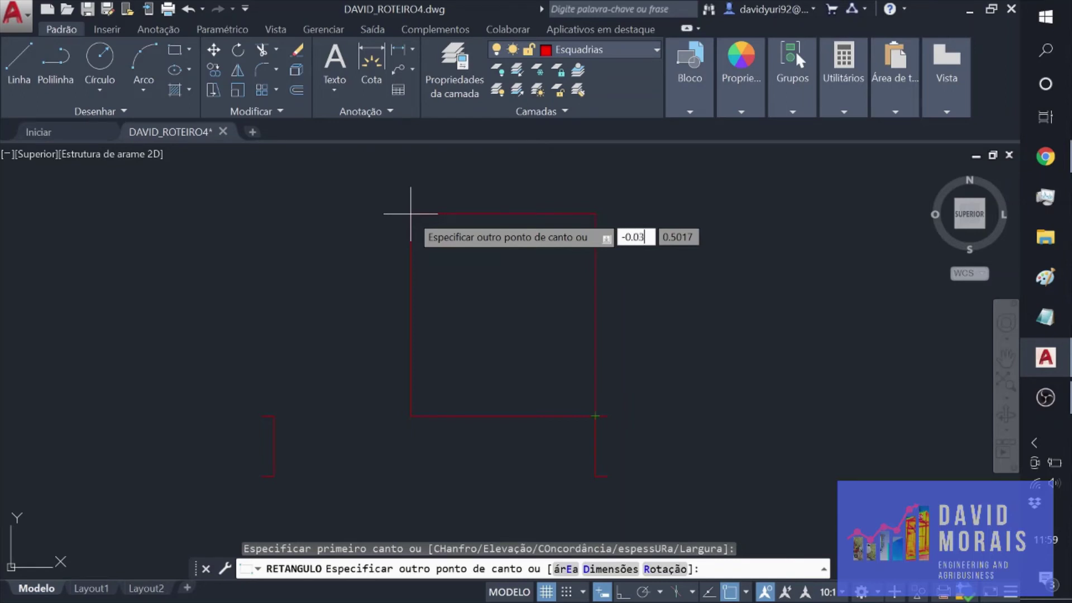
pyautogui.press('Tab')
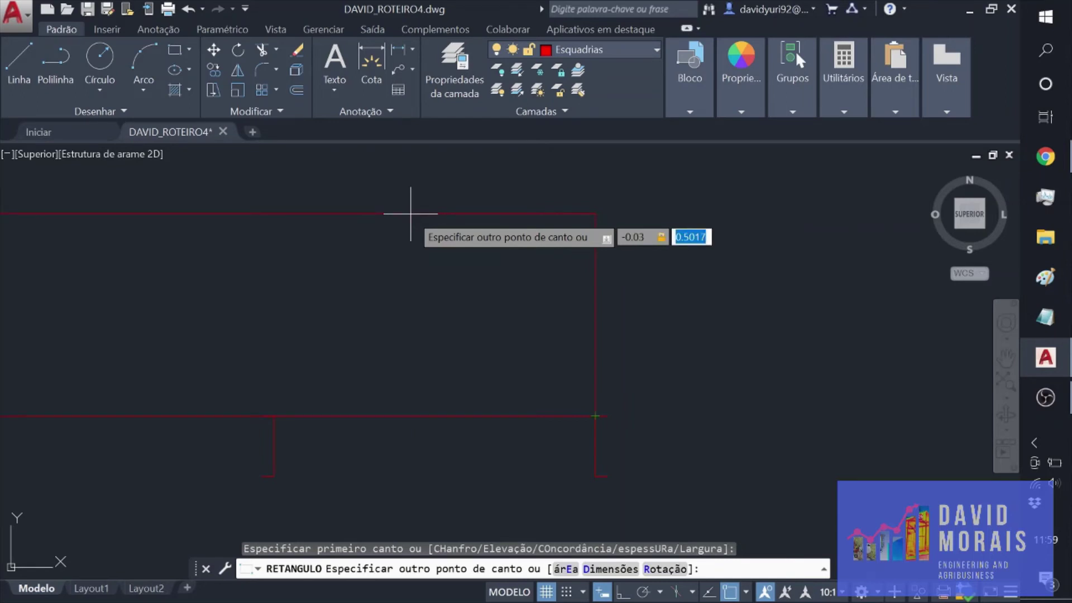
pyautogui.write('0.8')
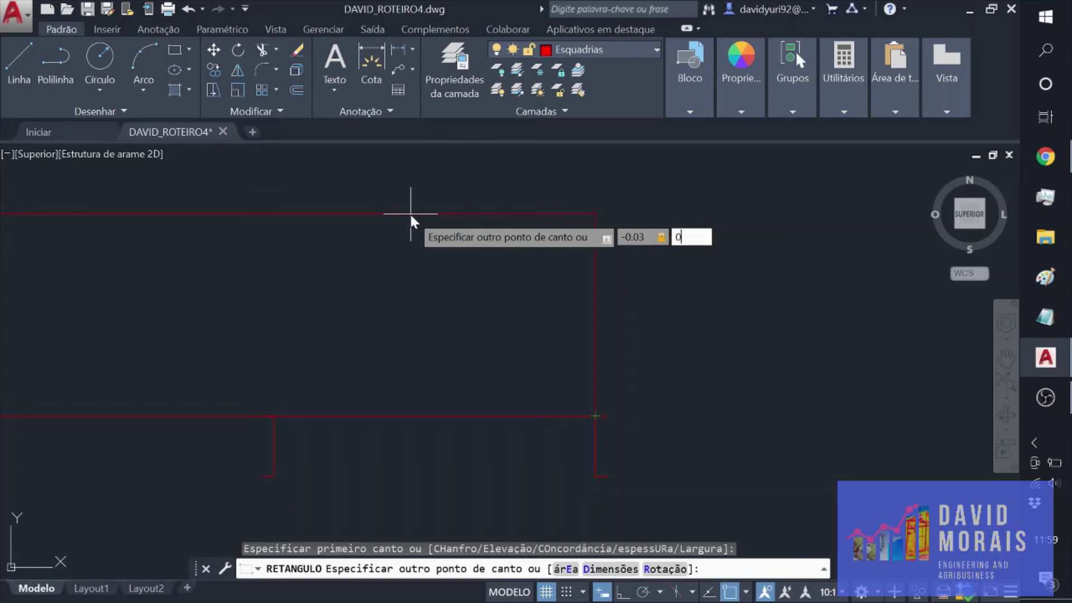
pyautogui.press('Return')
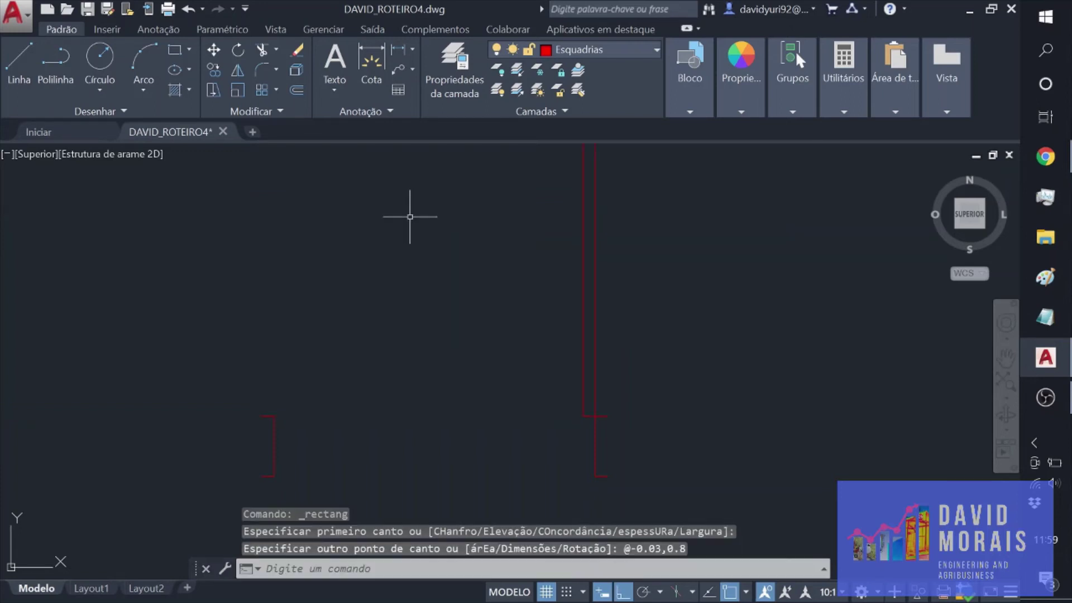
# Step: Draw the door's swing arc by centre, start and end, from the right jamb's upper corner, through the leaf's top outer corner, to the left jamb's upper corner
pyautogui.moveTo(369, 195); pyautogui.dragTo(446, 282, button='middle')
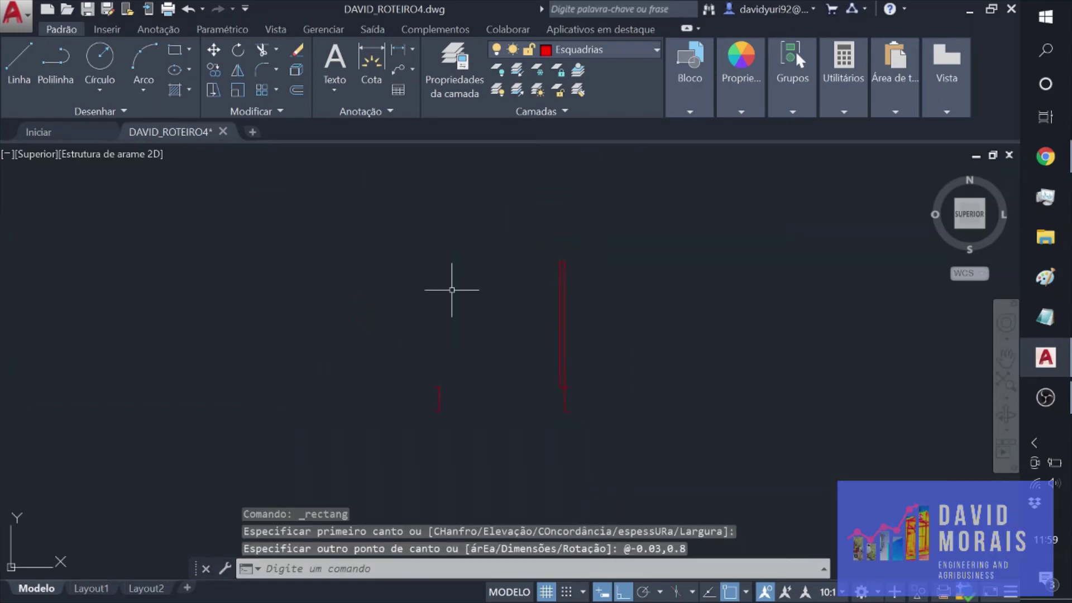
pyautogui.scroll(2, 452, 289)
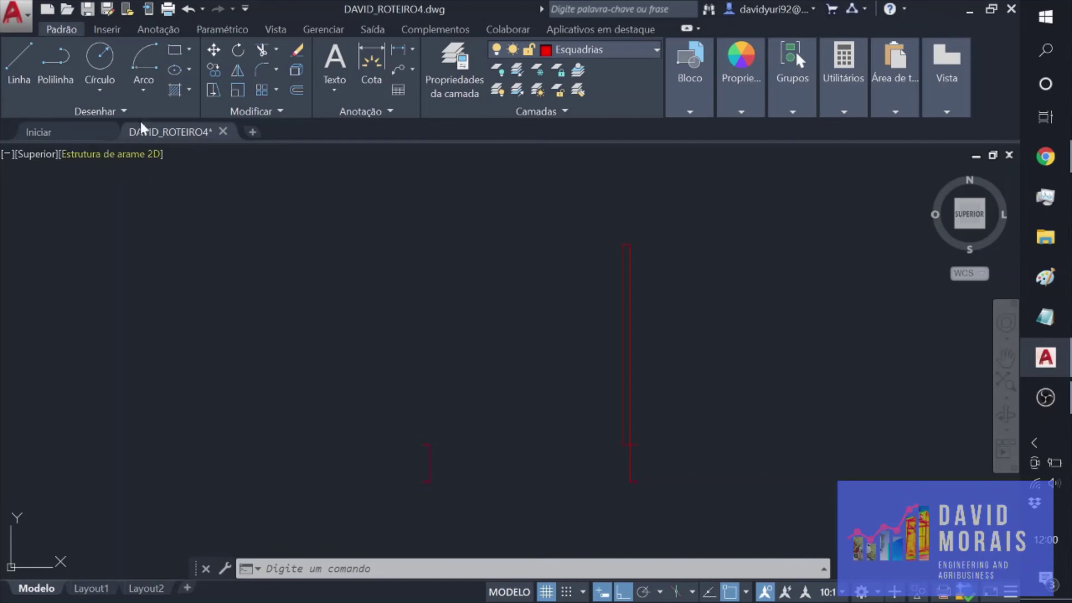
pyautogui.click(139, 89)
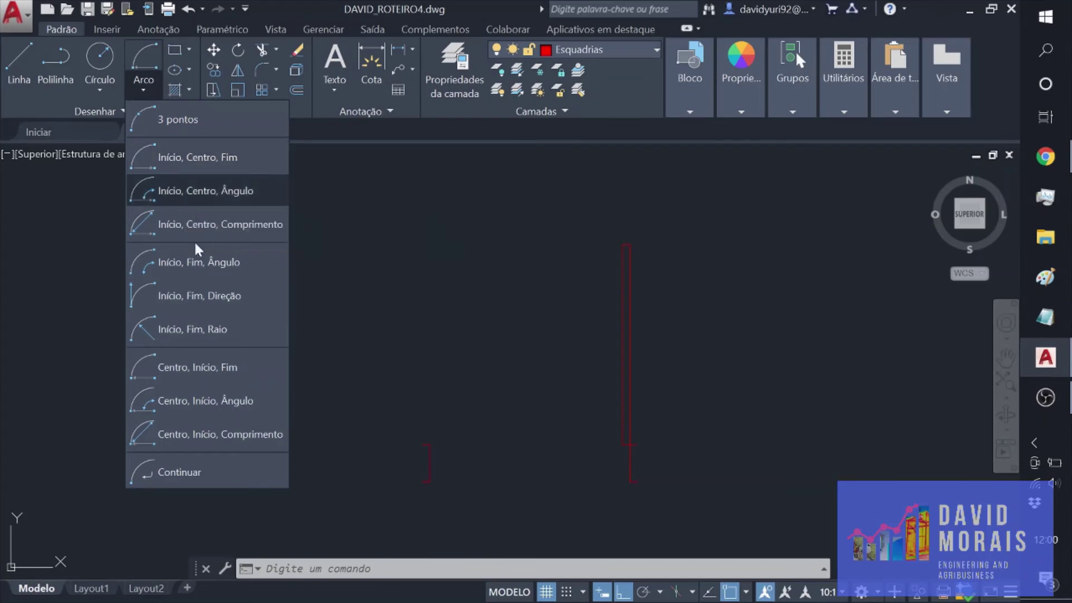
pyautogui.click(179, 367)
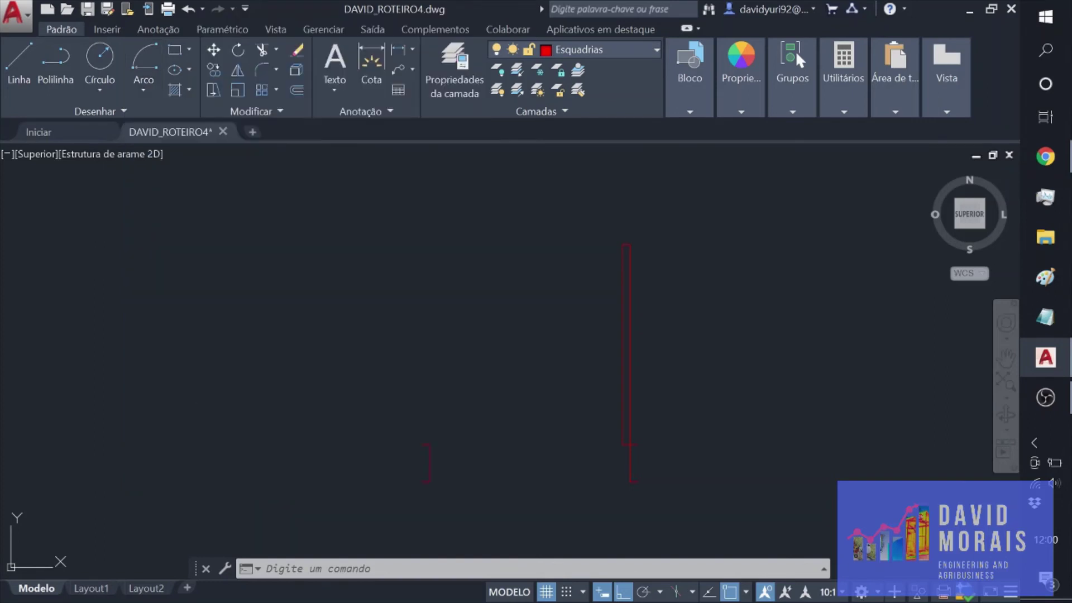
pyautogui.scroll(2, 630, 444)
pyautogui.click(630, 445)
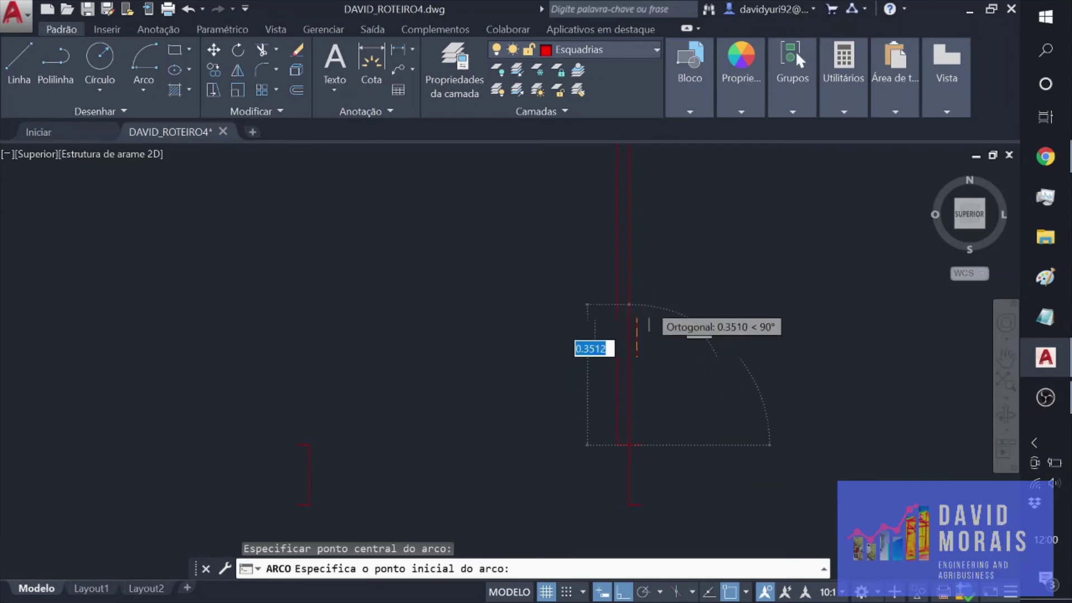
pyautogui.scroll(-3, 642, 332)
pyautogui.scroll(3, 644, 279)
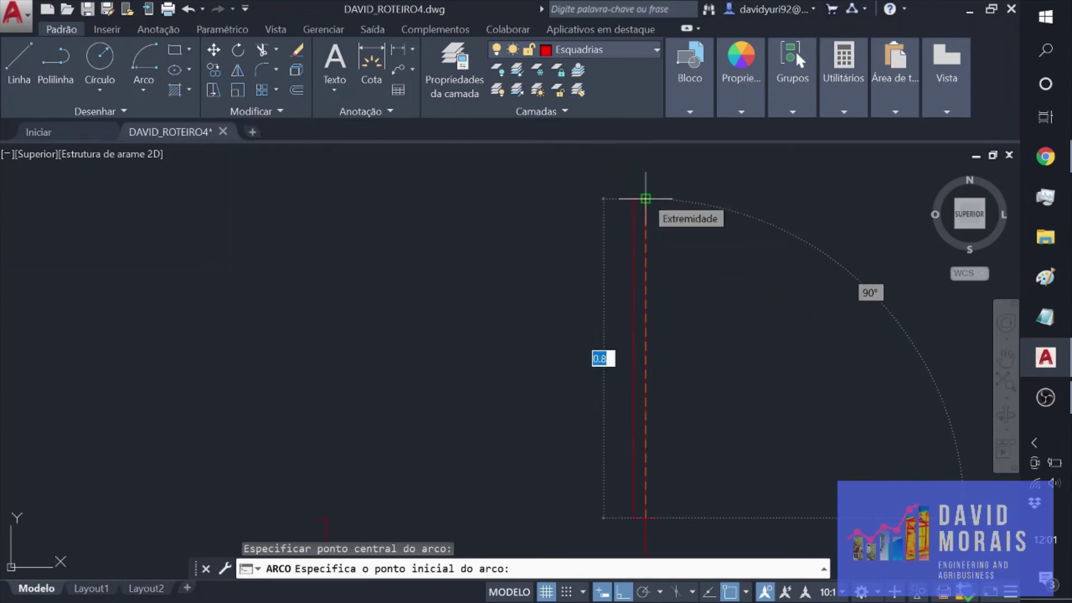
pyautogui.scroll(3, 646, 207)
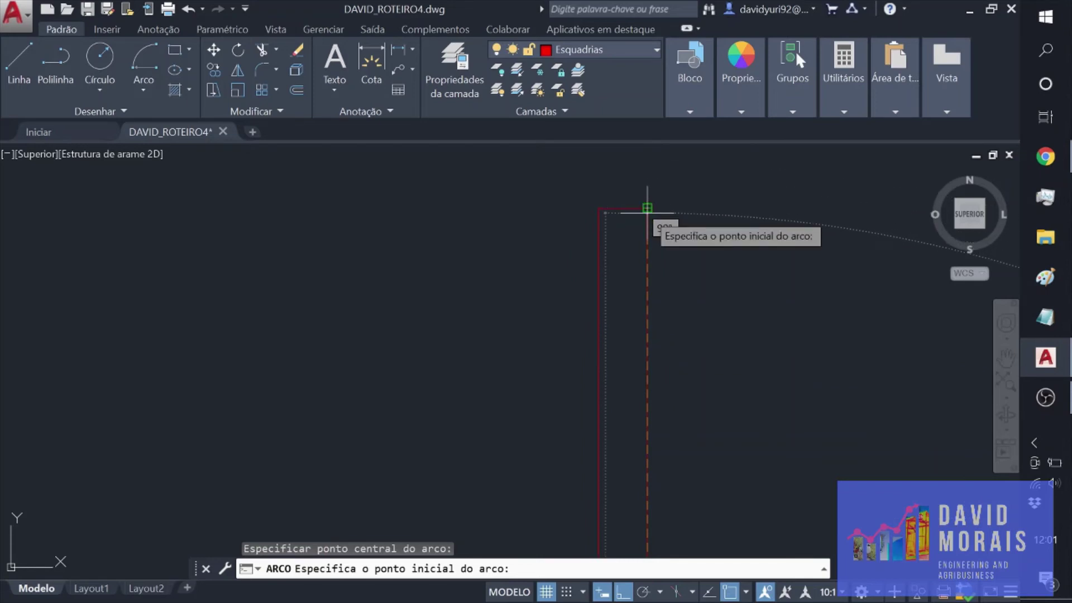
pyautogui.click(647, 207)
pyautogui.scroll(-6, 318, 391)
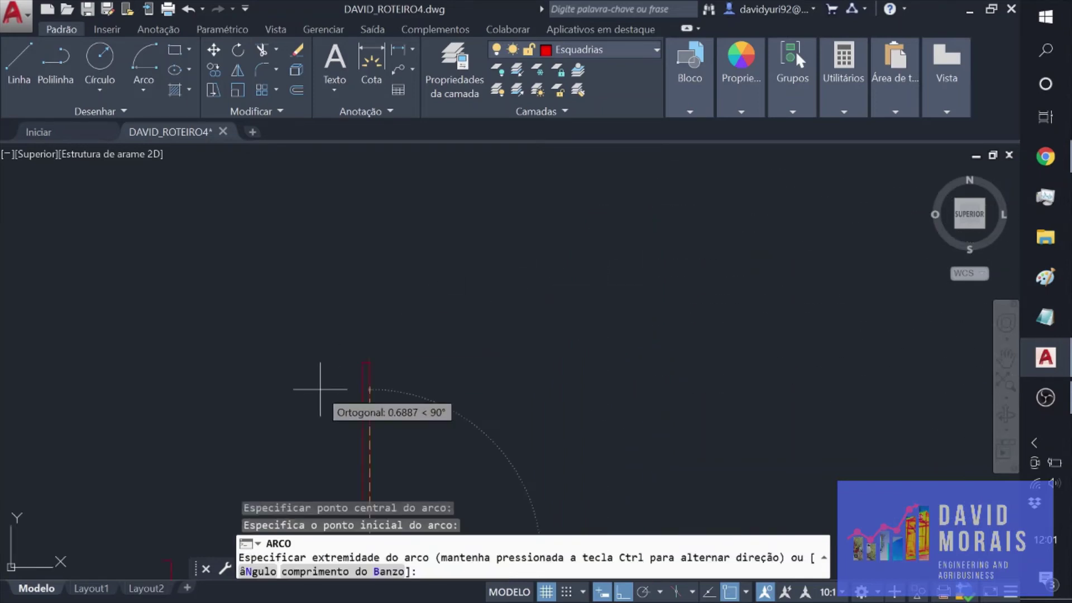
pyautogui.moveTo(268, 418); pyautogui.dragTo(484, 239, button='middle')
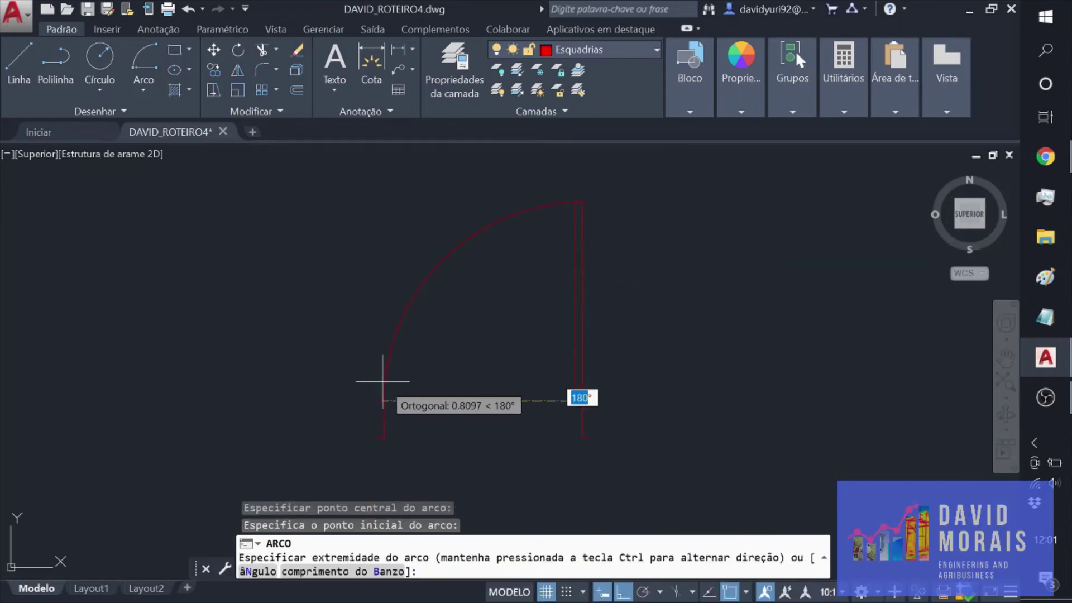
pyautogui.scroll(4, 380, 401)
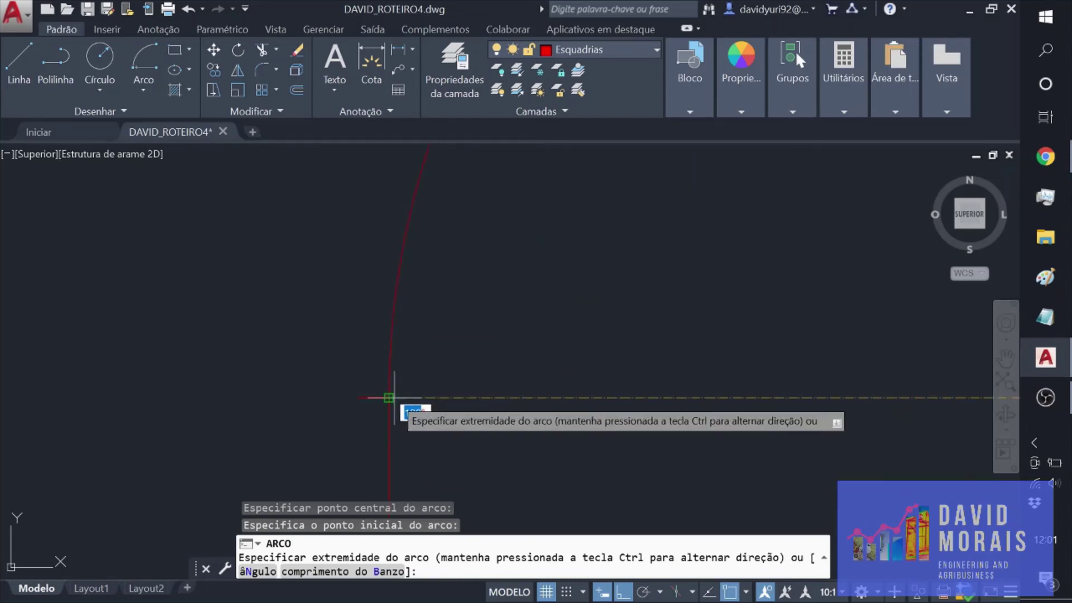
pyautogui.click(389, 398)
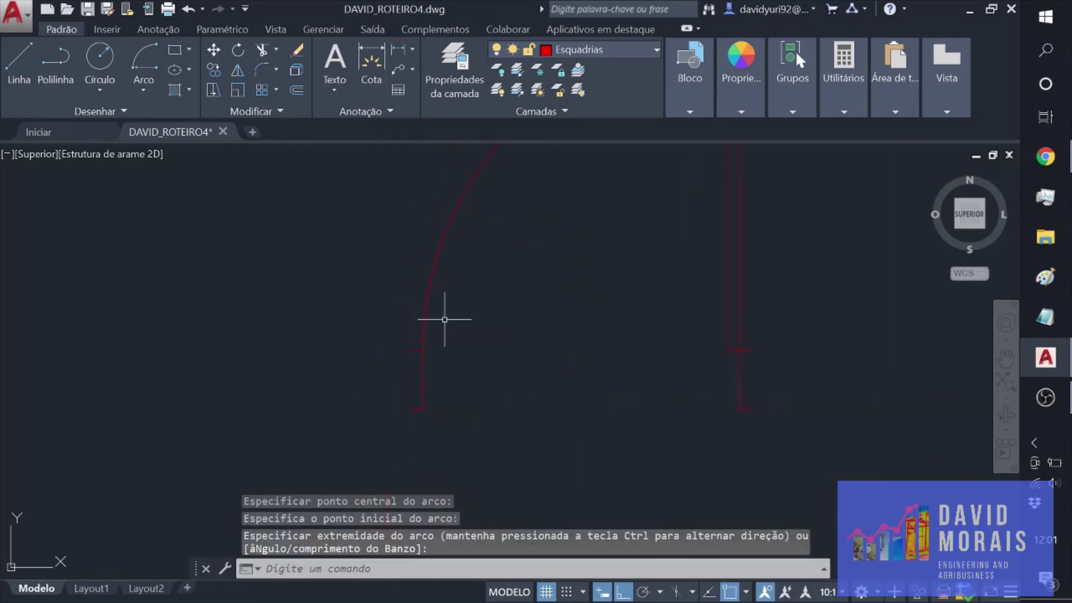
pyautogui.scroll(-4, 462, 369)
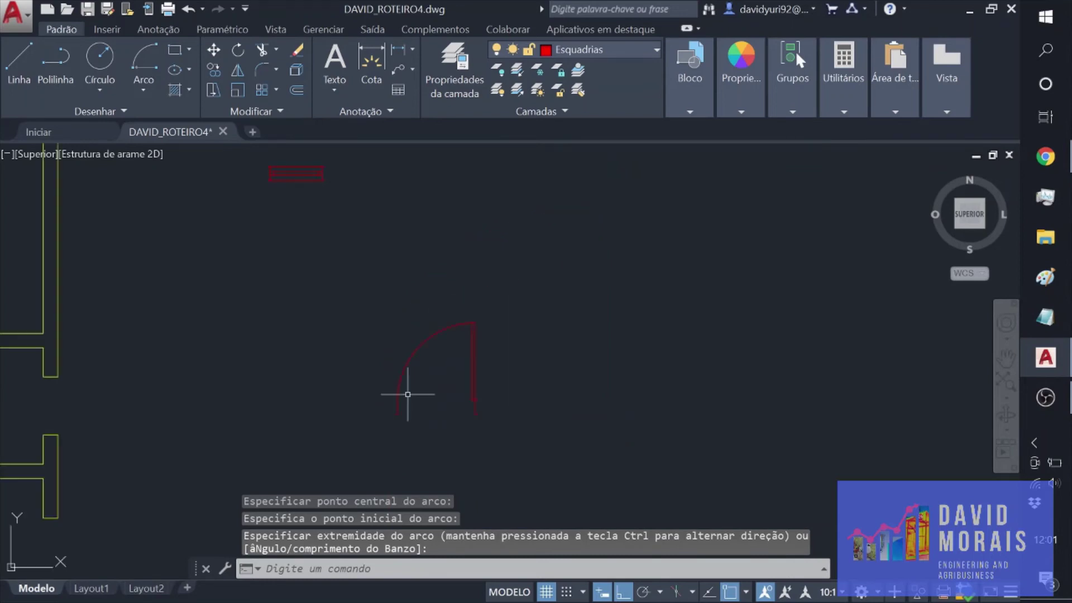
# Step: Mirror the complete door across a vertical line just to its right, keeping the source objects
pyautogui.scroll(-5, 294, 361)
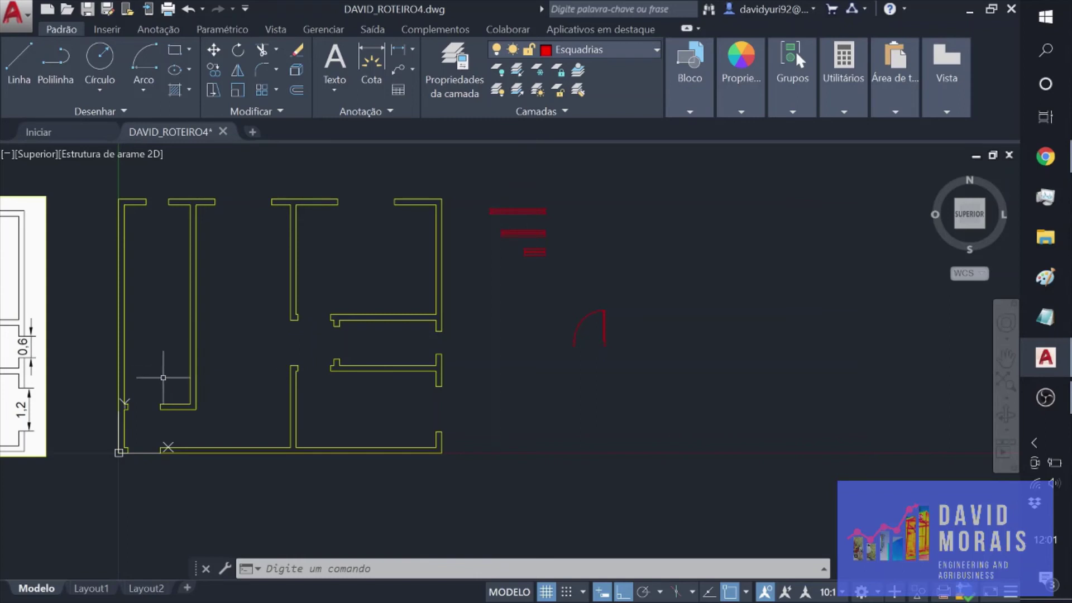
pyautogui.scroll(4, 715, 371)
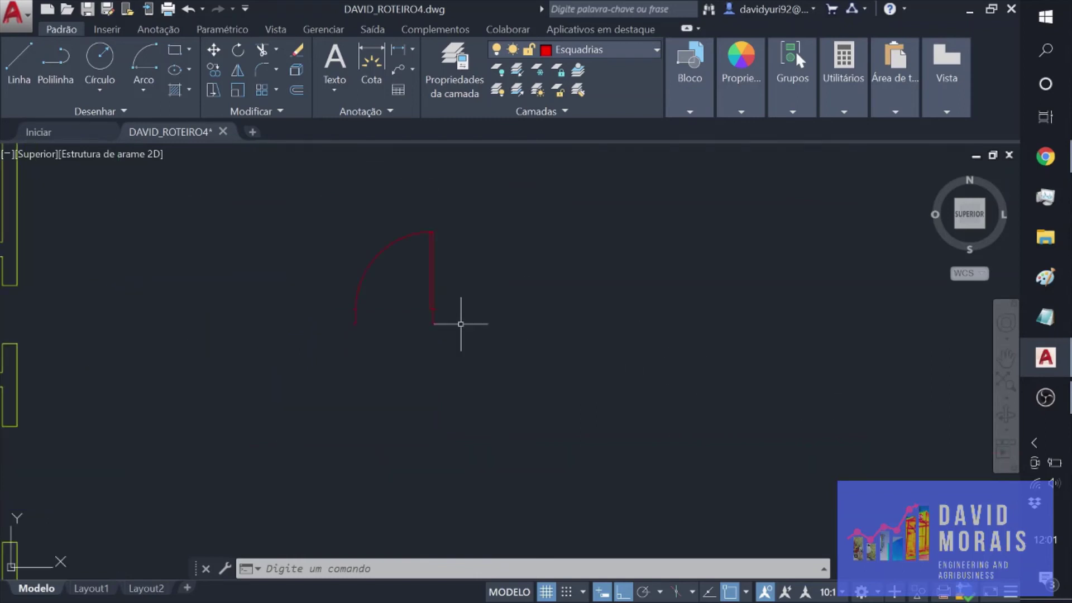
pyautogui.moveTo(404, 308); pyautogui.dragTo(434, 378, button='middle')
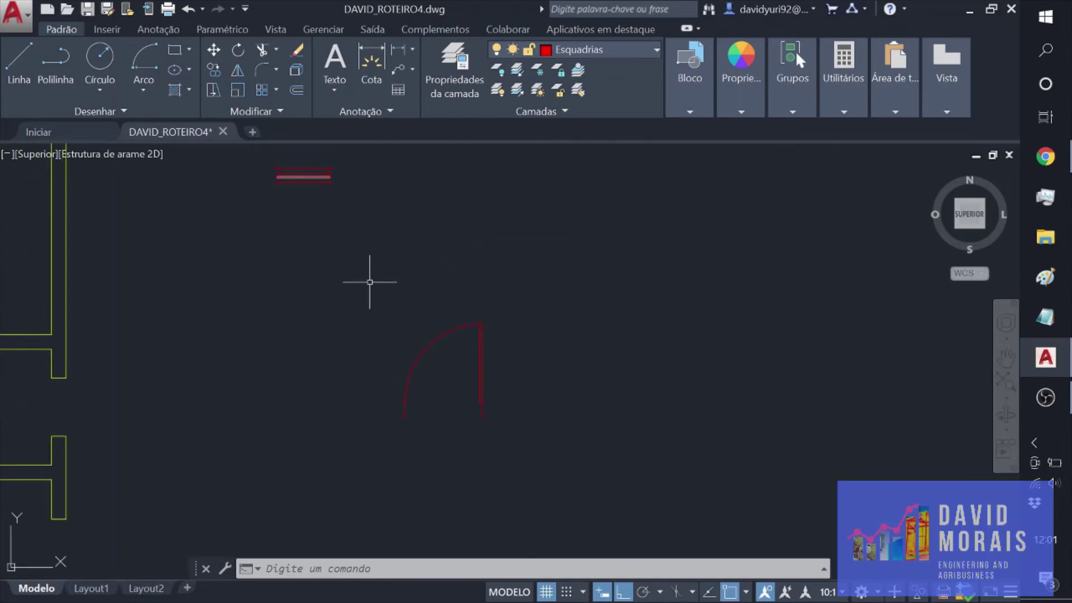
pyautogui.moveTo(304, 330)
pyautogui.mouseDown(button='middle')
pyautogui.moveTo(412, 299)
pyautogui.moveTo(278, 323)
pyautogui.moveTo(303, 327)
pyautogui.mouseUp(button='middle')
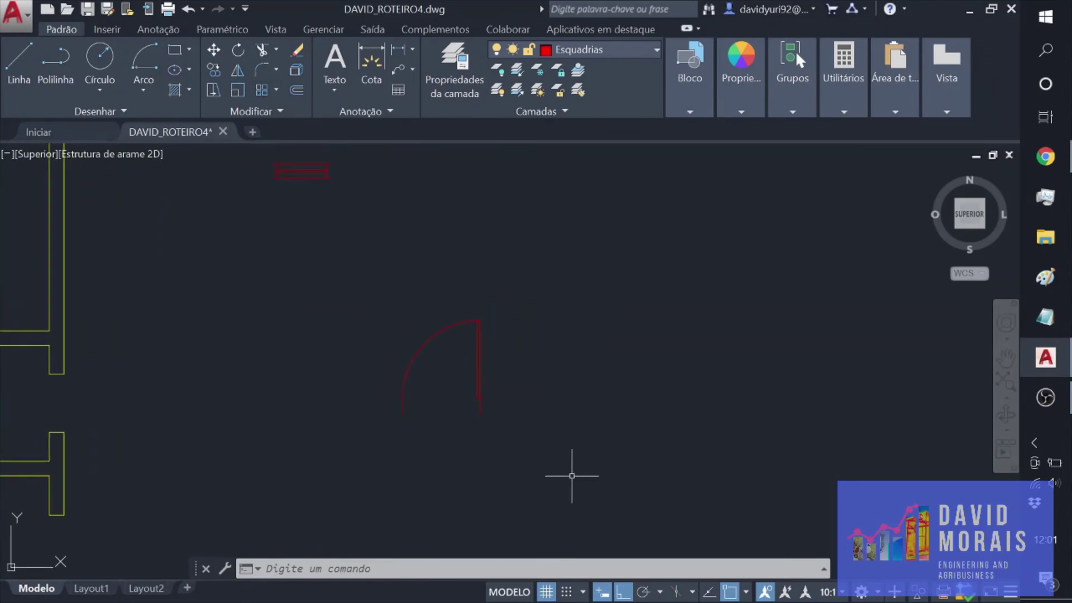
pyautogui.click(494, 428)
pyautogui.click(369, 267)
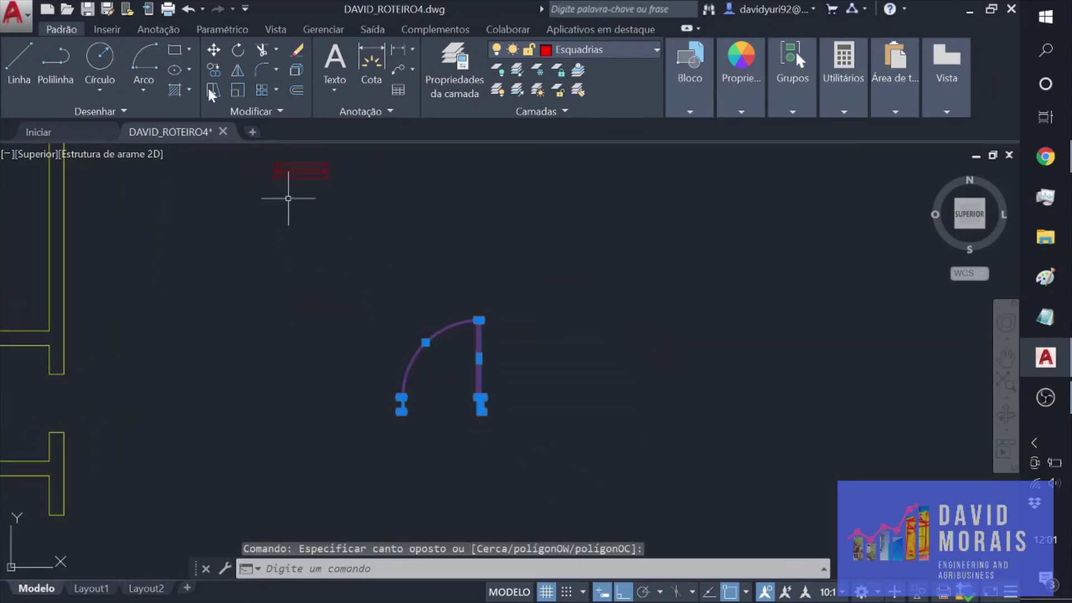
pyautogui.click(233, 71)
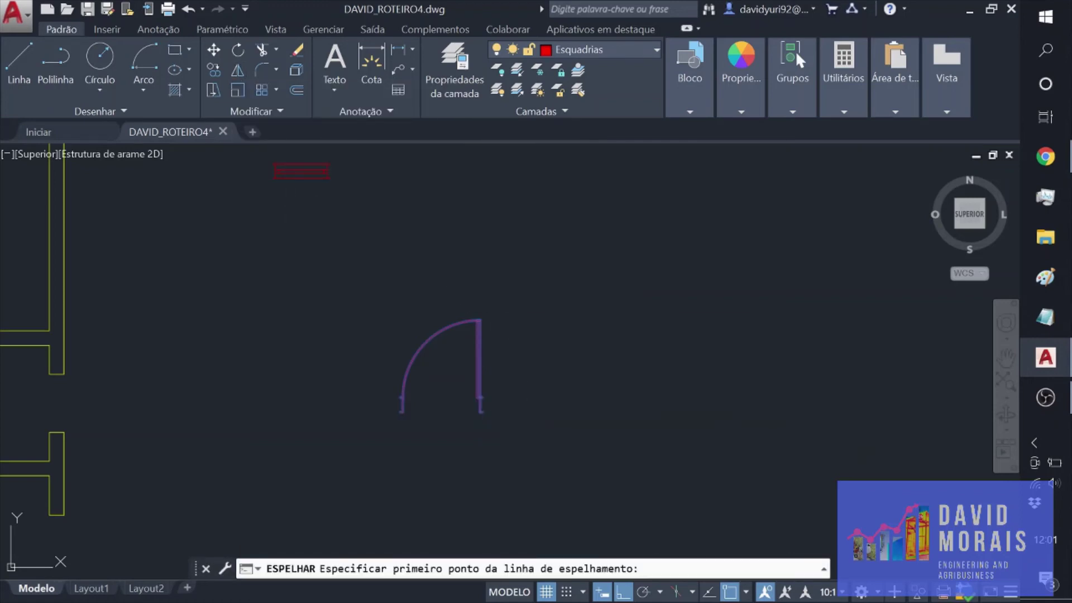
pyautogui.click(508, 419)
pyautogui.click(509, 296)
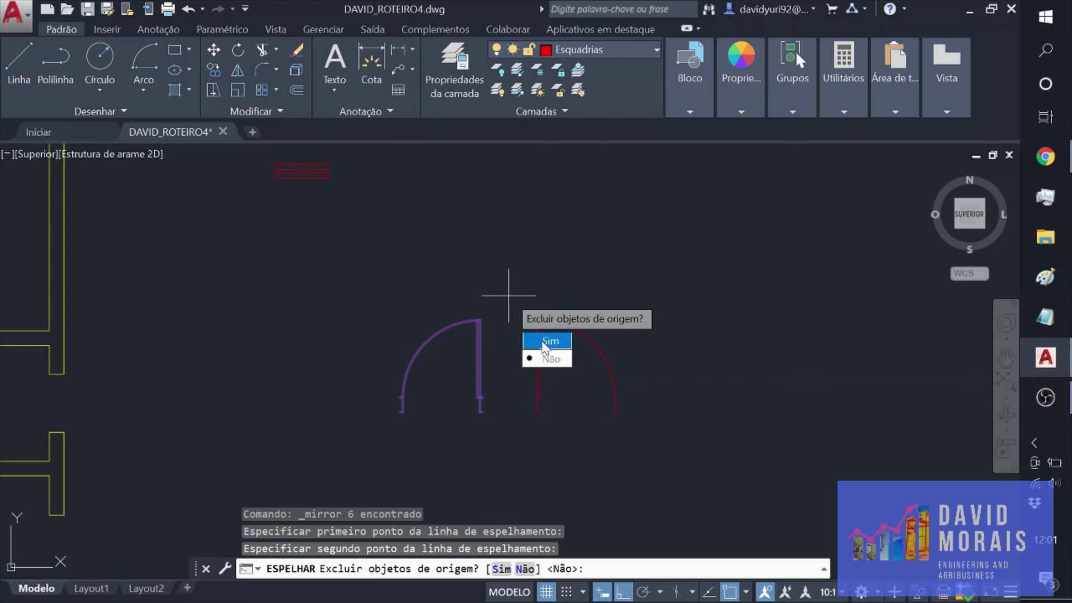
pyautogui.click(549, 359)
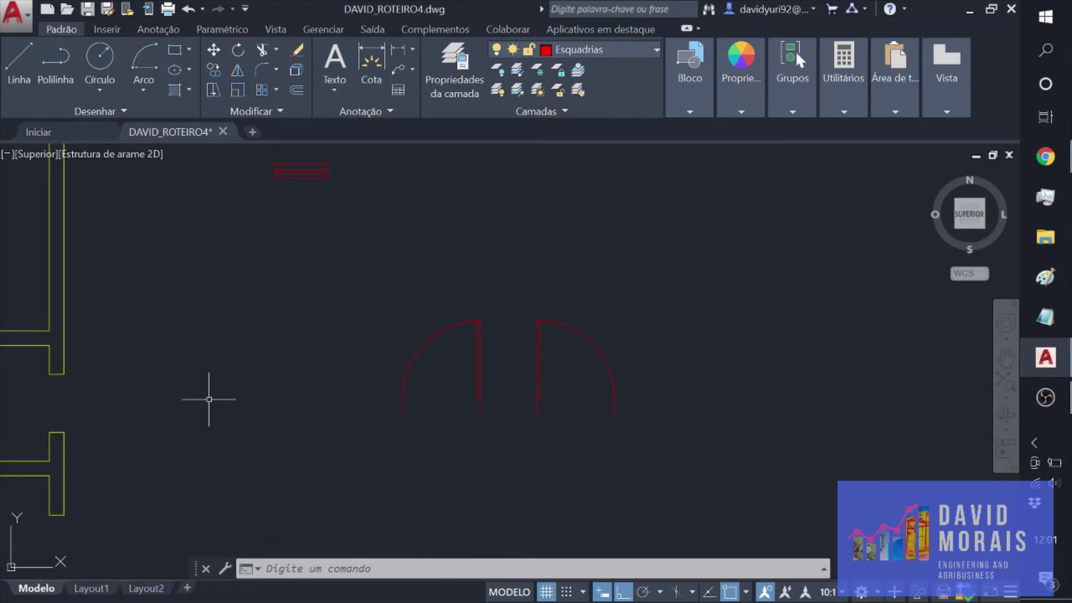
# Step: Copy the mirrored door twice straight down, using its left jamb's lower corner as base point
pyautogui.scroll(-3, 140, 407)
pyautogui.moveTo(141, 407)
pyautogui.mouseDown(button='middle')
pyautogui.moveTo(509, 420)
pyautogui.moveTo(509, 376)
pyautogui.mouseUp(button='middle')
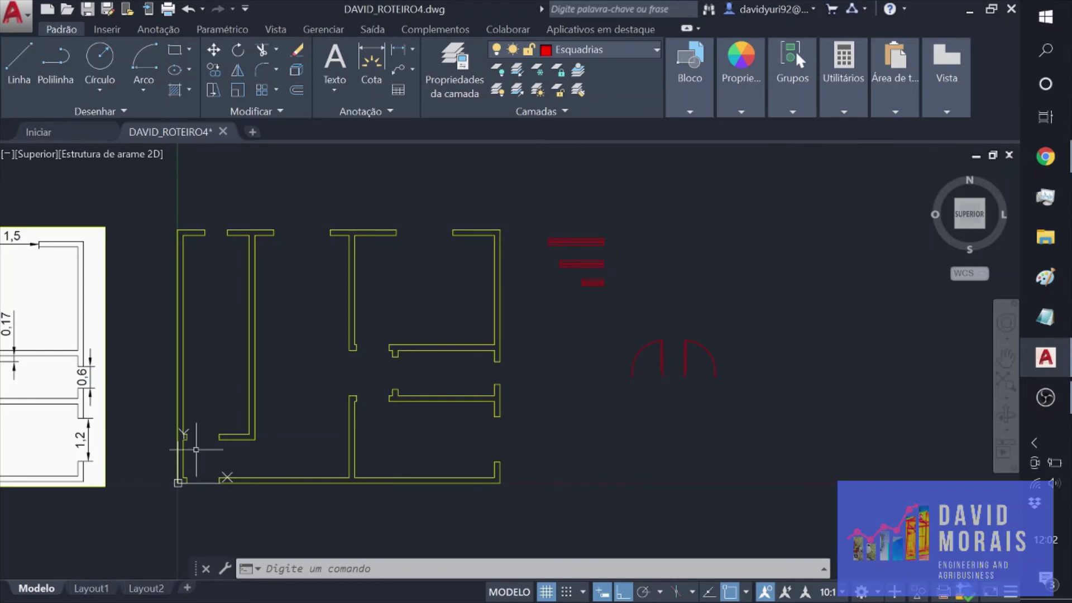
pyautogui.scroll(4, 644, 385)
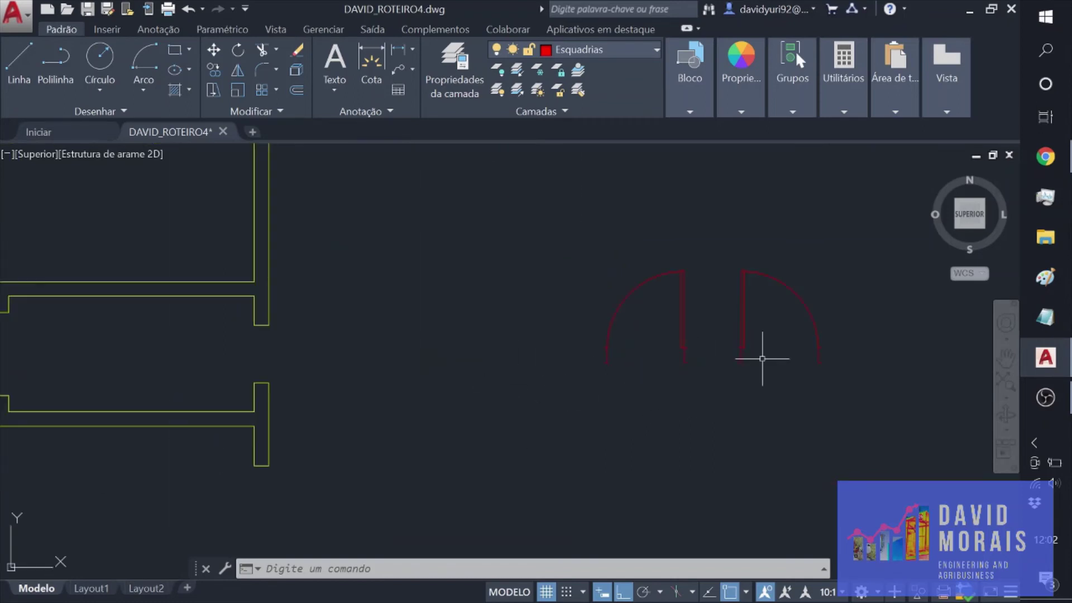
pyautogui.click(833, 372)
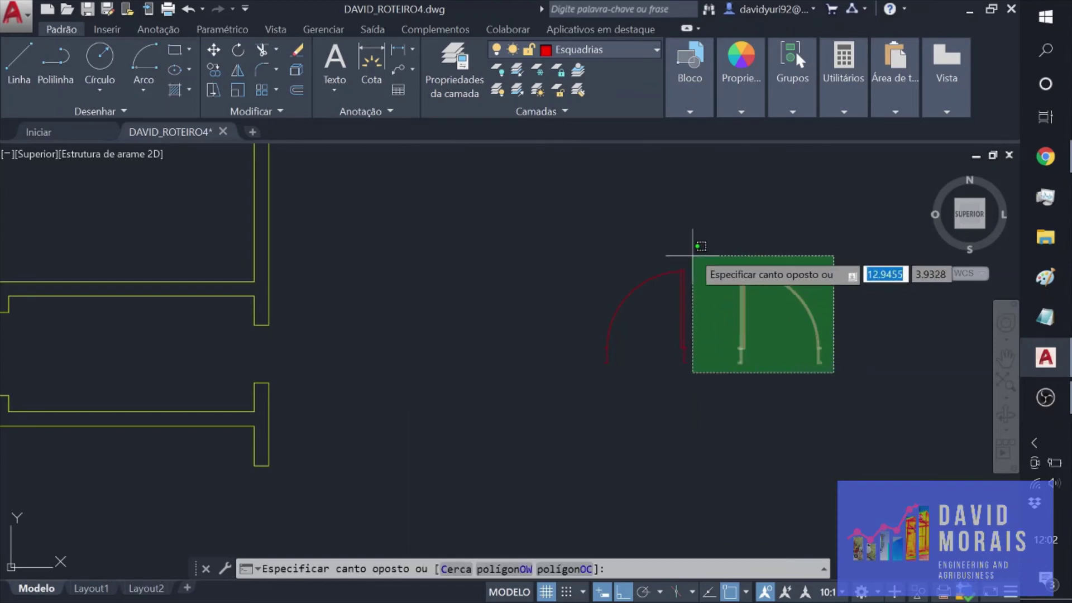
pyautogui.click(721, 230)
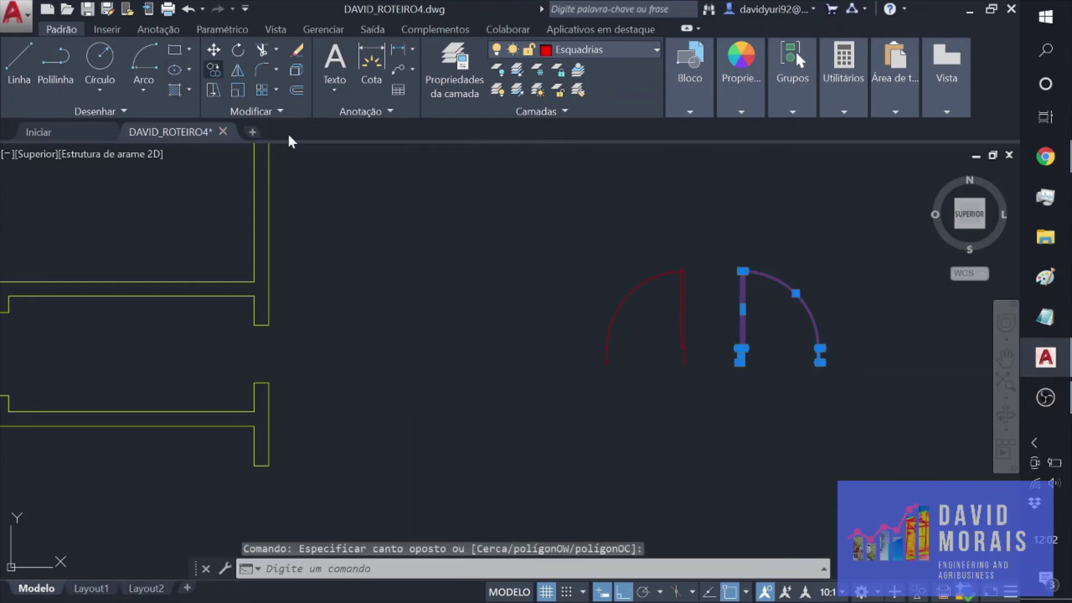
pyautogui.write('co')
pyautogui.press('Return')
pyautogui.click(741, 363)
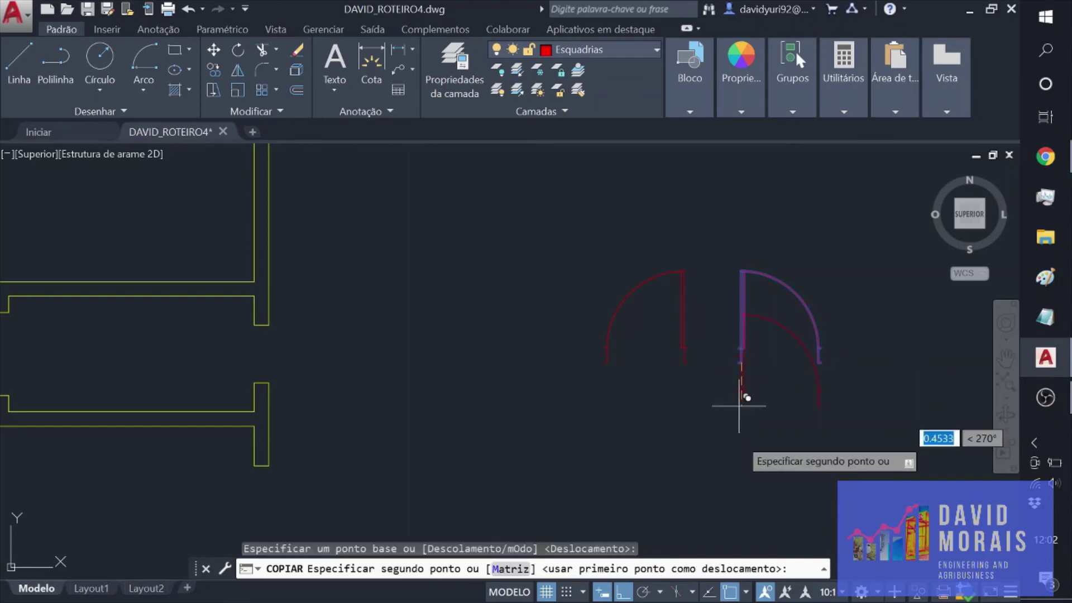
pyautogui.click(741, 484)
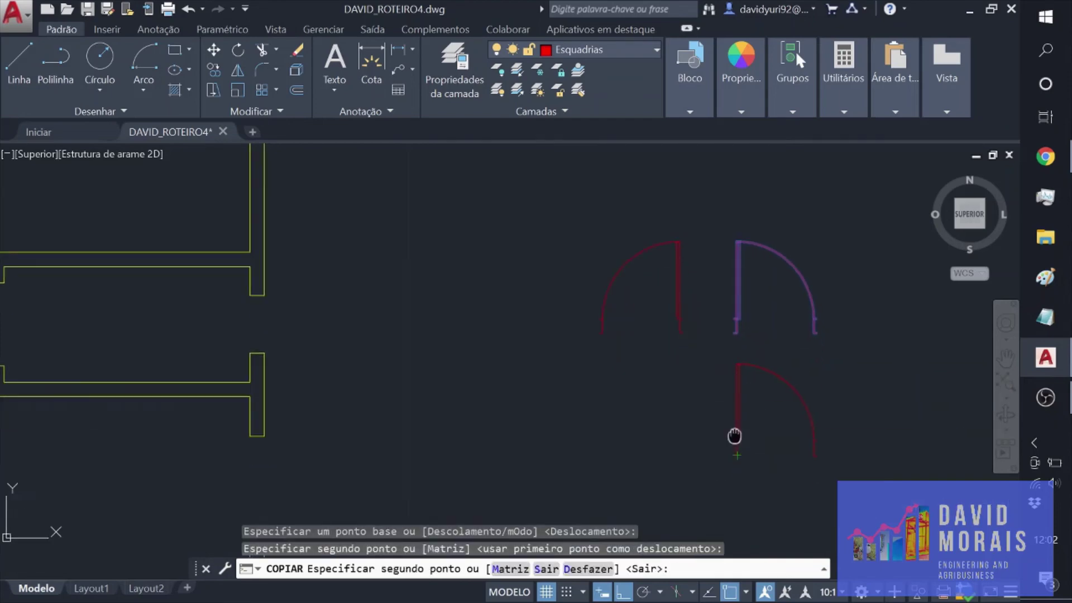
pyautogui.moveTo(747, 474); pyautogui.dragTo(713, 359, button='middle')
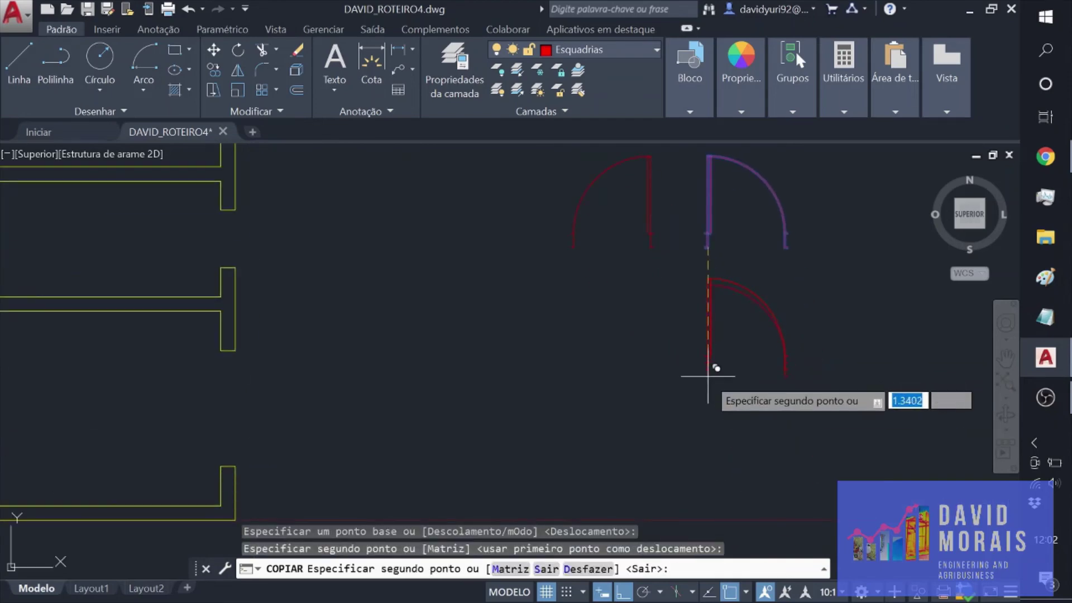
pyautogui.click(708, 489)
pyautogui.press('Escape')
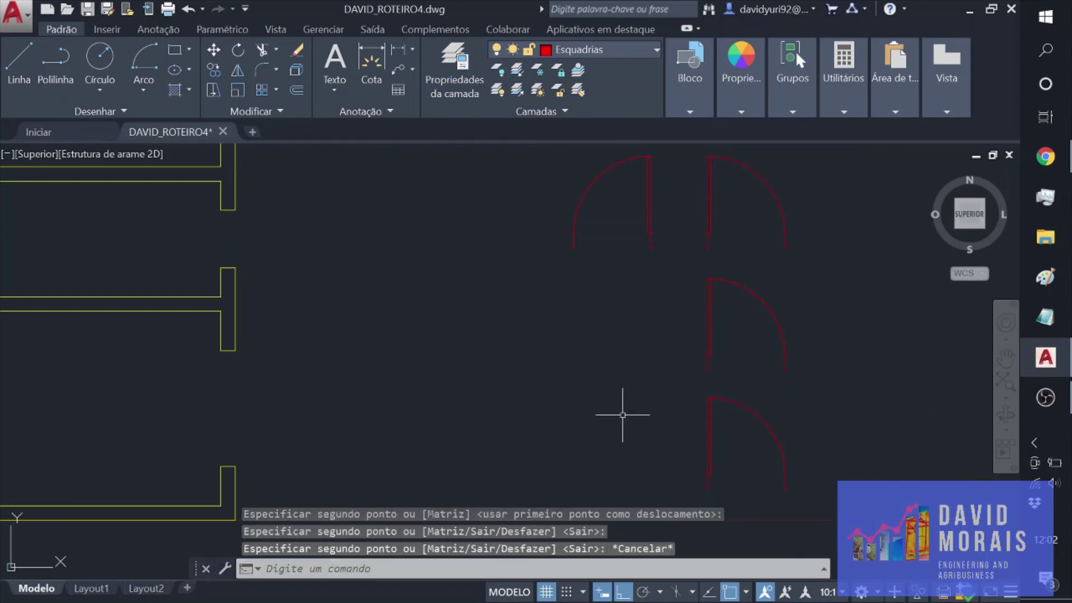
# Step: Move the lowest door copy by its left jamb's lower outer corner onto the left wall stub's lower corner, in the narrow left room's bottom opening
pyautogui.scroll(-2, 479, 378)
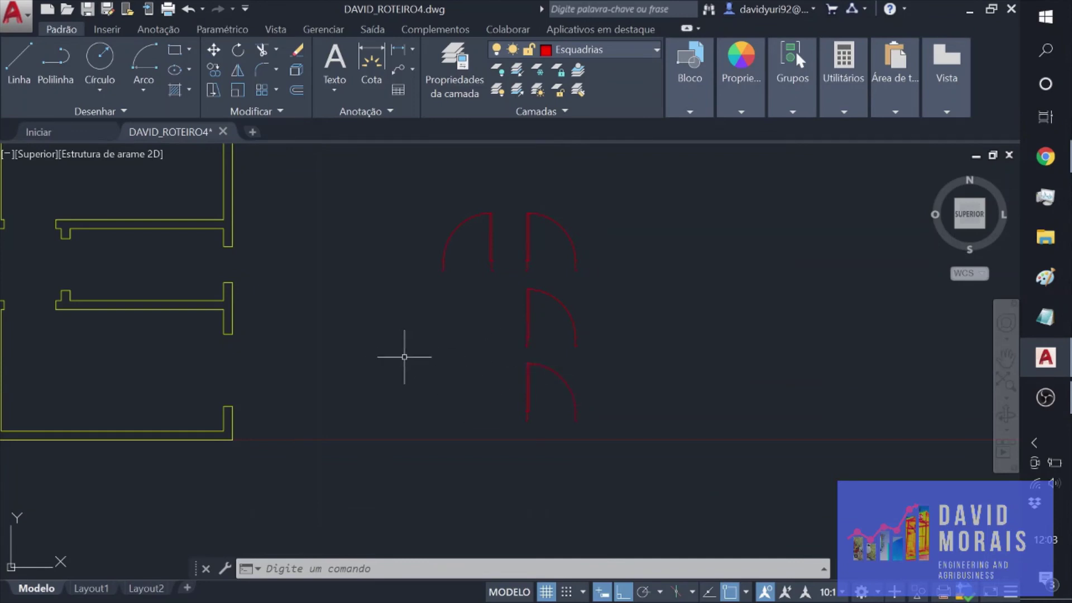
pyautogui.scroll(3, 515, 380)
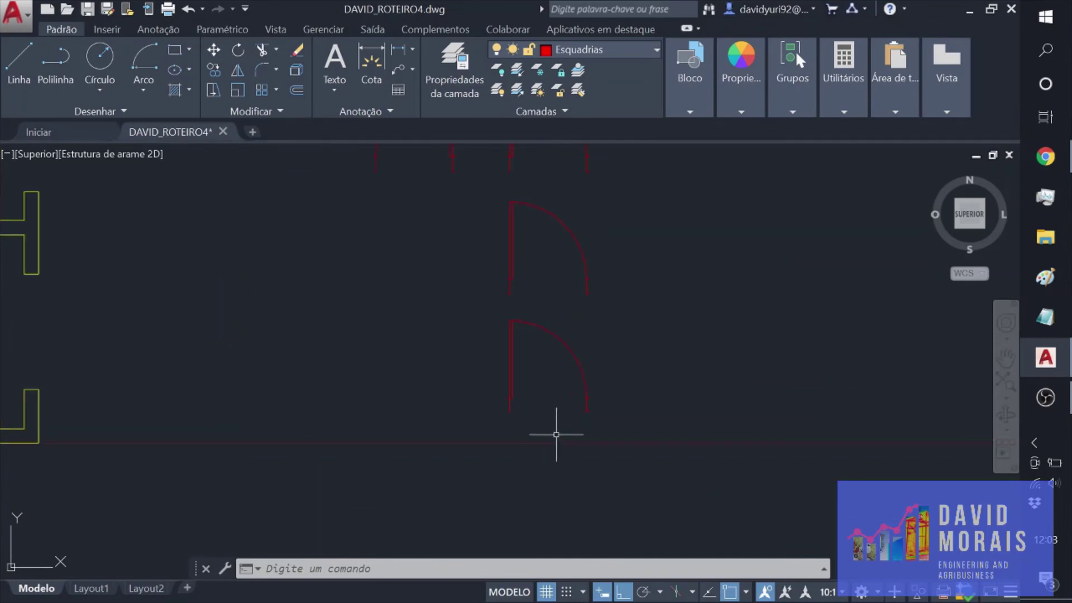
pyautogui.click(657, 419)
pyautogui.click(436, 244)
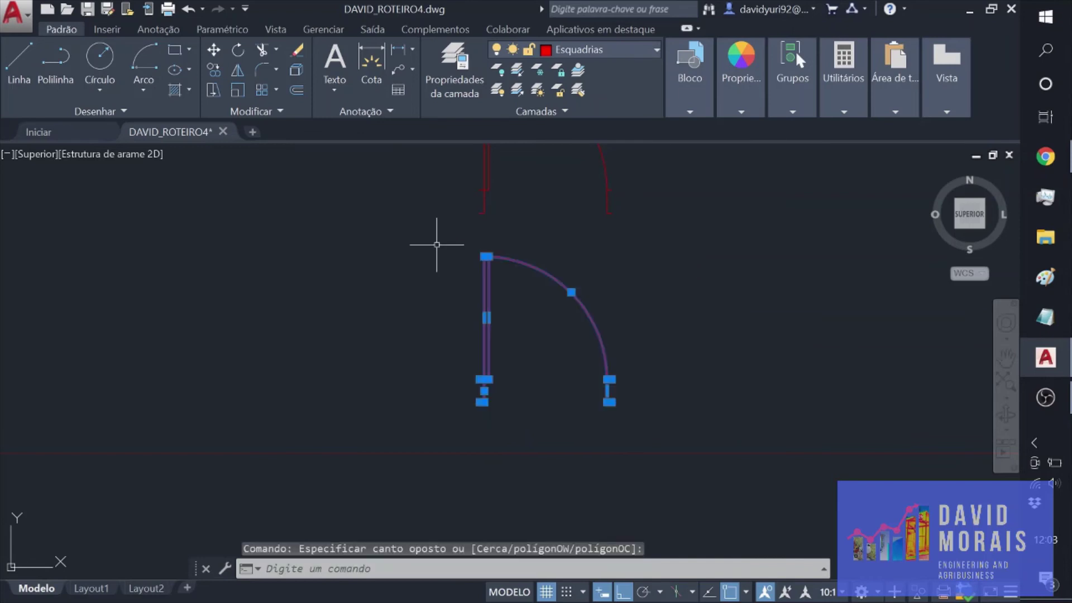
pyautogui.click(214, 49)
pyautogui.scroll(3, 447, 387)
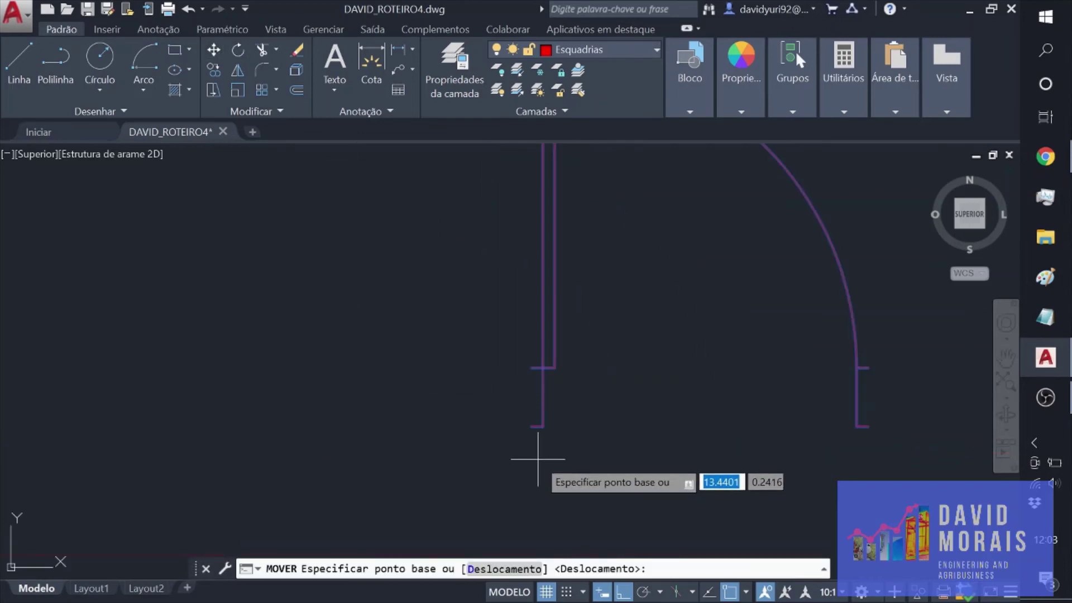
pyautogui.click(531, 427)
pyautogui.scroll(-8, 531, 427)
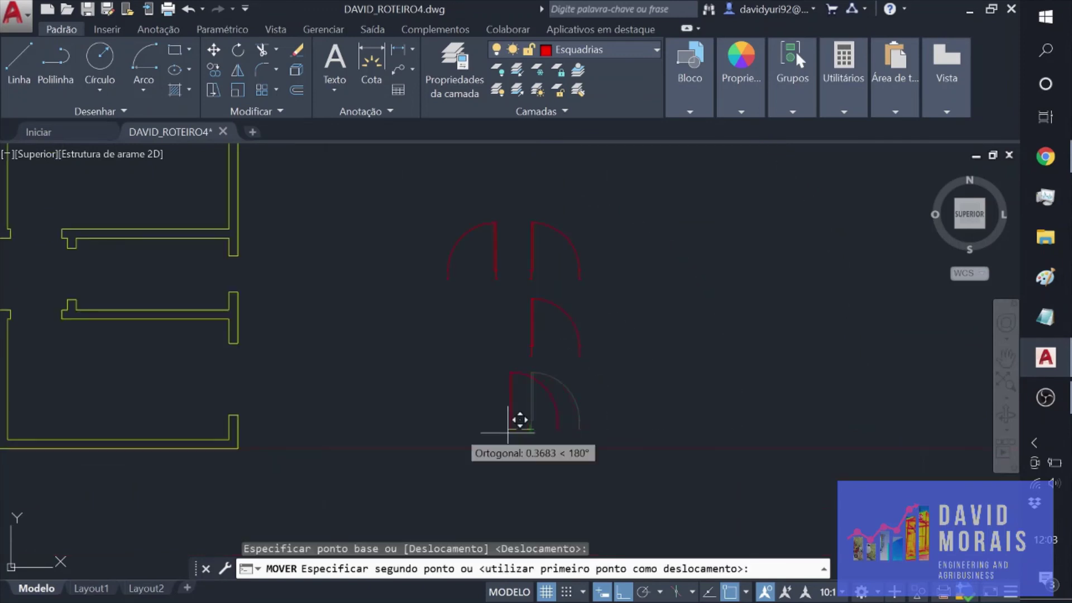
pyautogui.moveTo(414, 402)
pyautogui.mouseDown(button='middle')
pyautogui.moveTo(624, 342)
pyautogui.moveTo(830, 394)
pyautogui.mouseUp(button='middle')
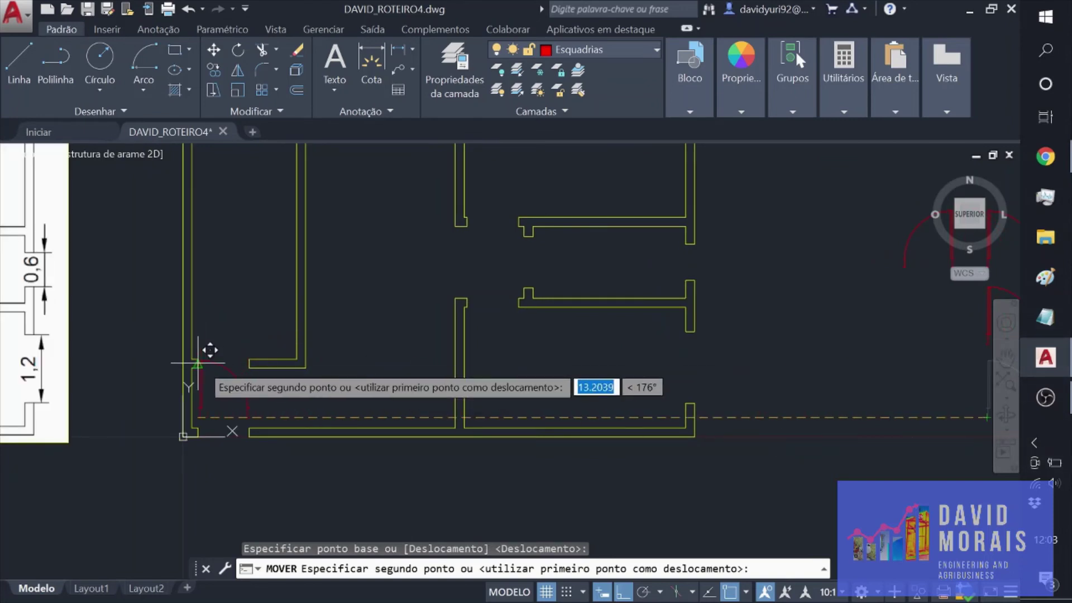
pyautogui.scroll(3, 212, 354)
pyautogui.scroll(3, 213, 354)
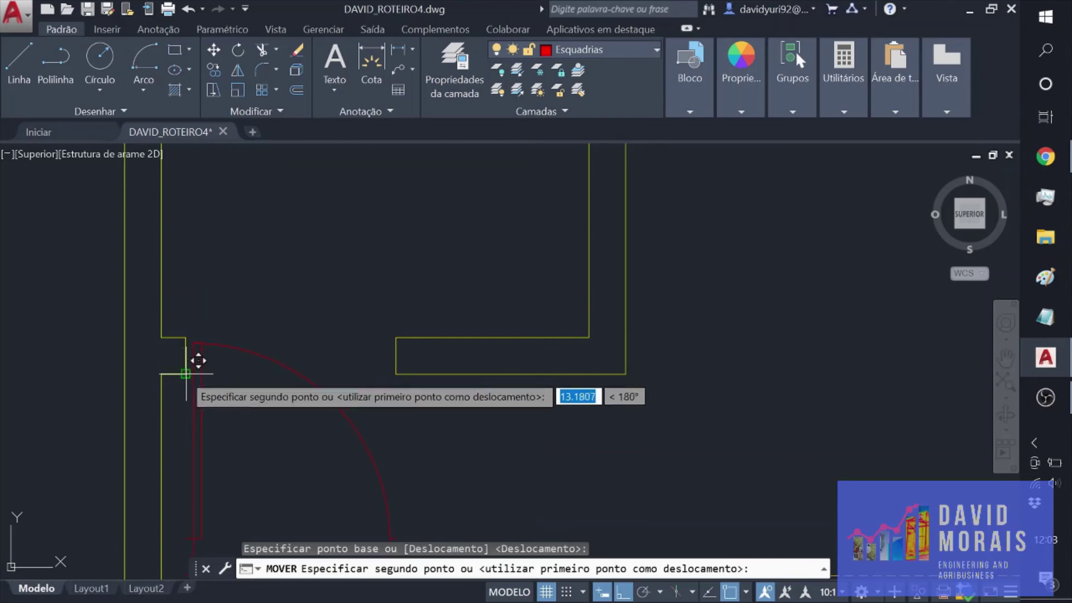
pyautogui.click(185, 374)
pyautogui.scroll(-5, 290, 383)
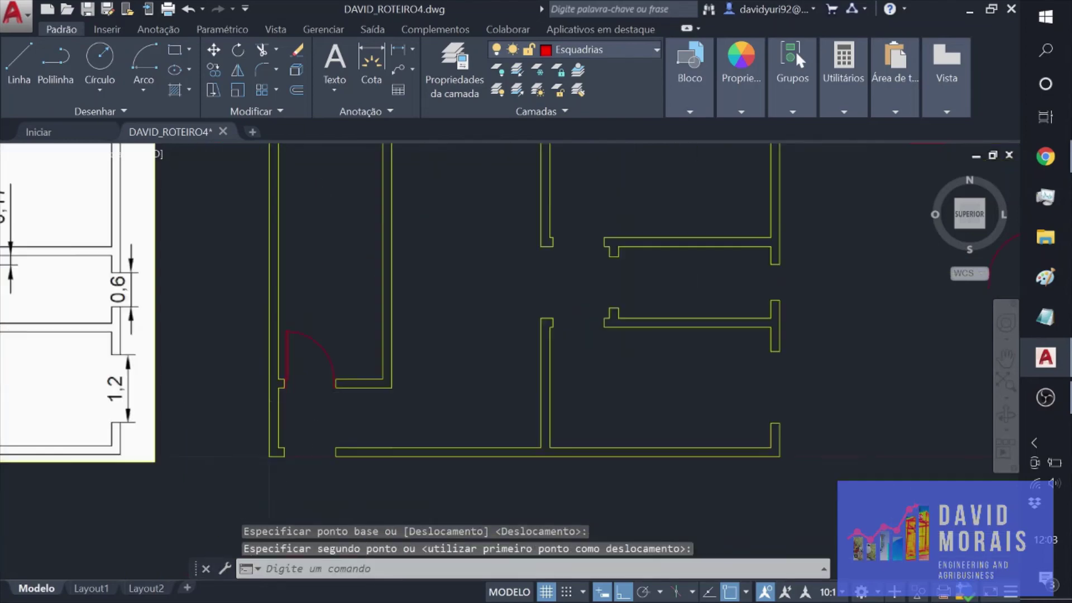
# Step: Move the other lower door copy by its left jamb's lower outer corner into the exterior opening at the plan's lower-left corner
pyautogui.scroll(5, 658, 366)
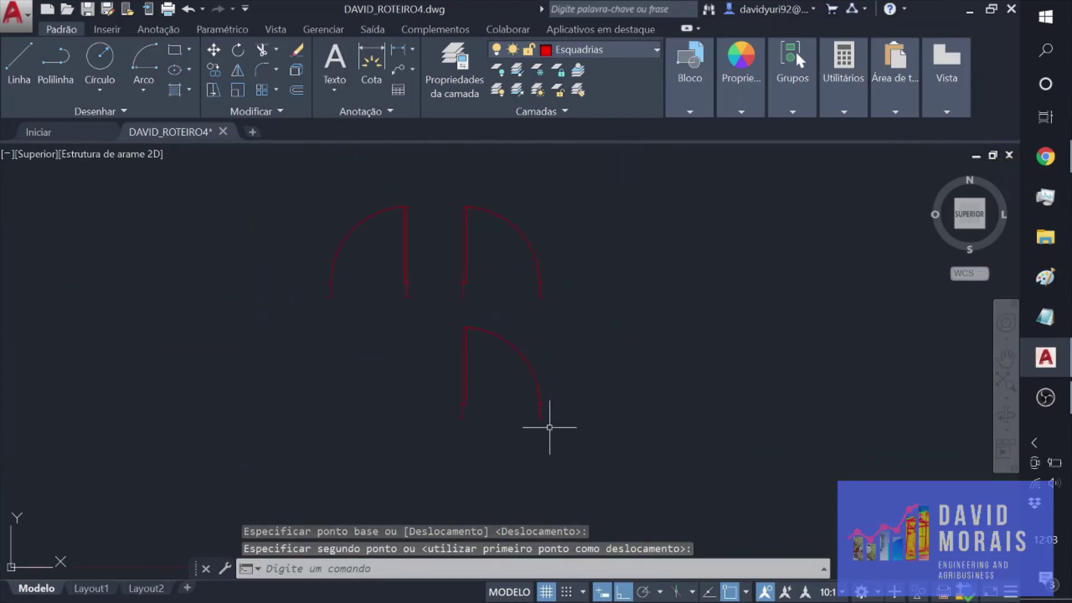
pyautogui.click(549, 427)
pyautogui.click(435, 326)
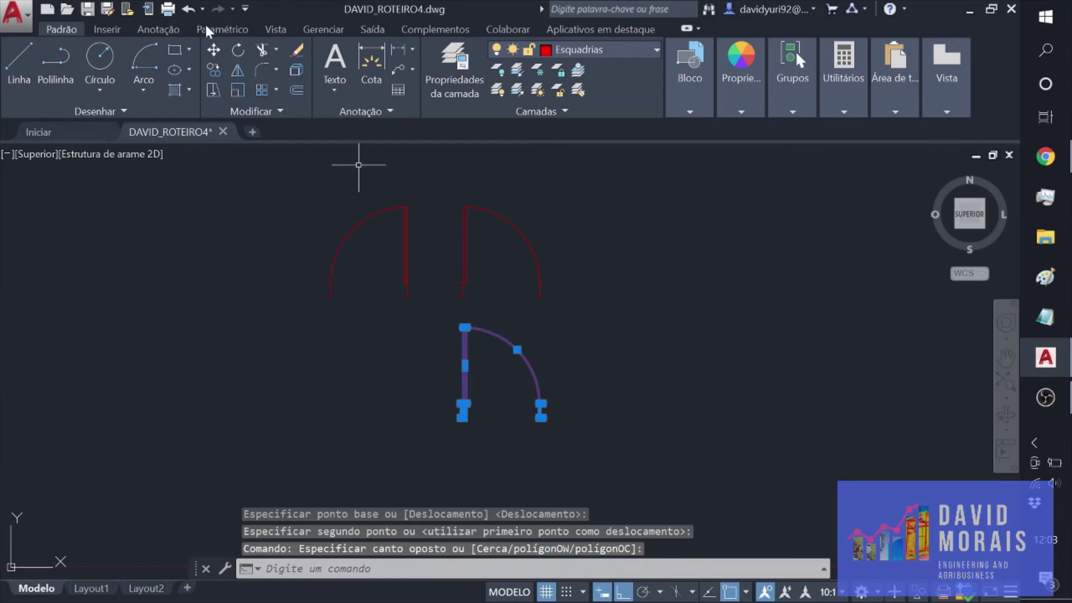
pyautogui.click(213, 52)
pyautogui.scroll(4, 427, 385)
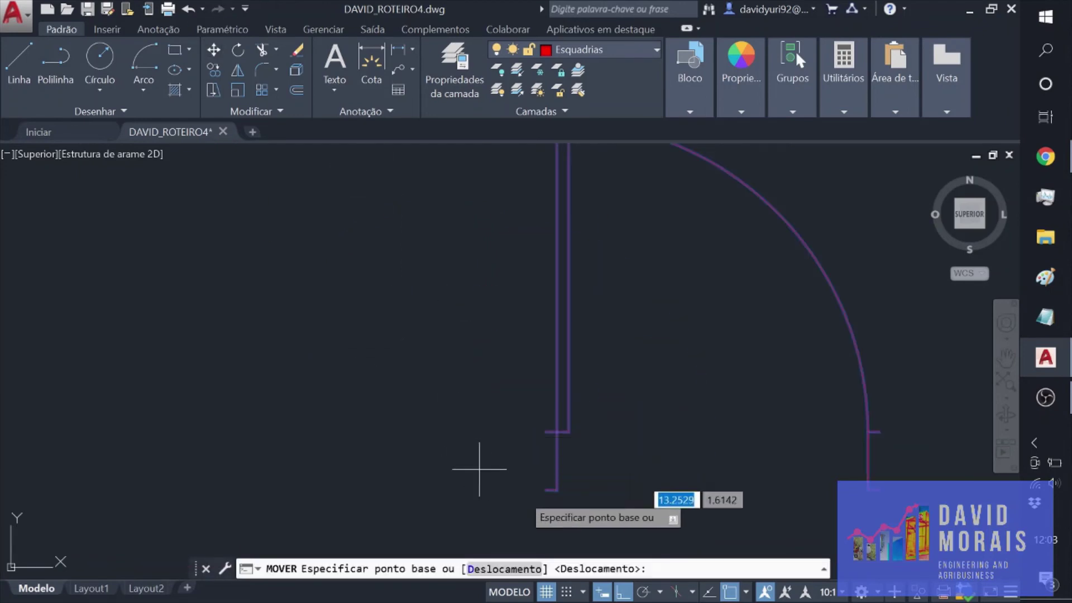
pyautogui.click(545, 496)
pyautogui.scroll(-4, 492, 469)
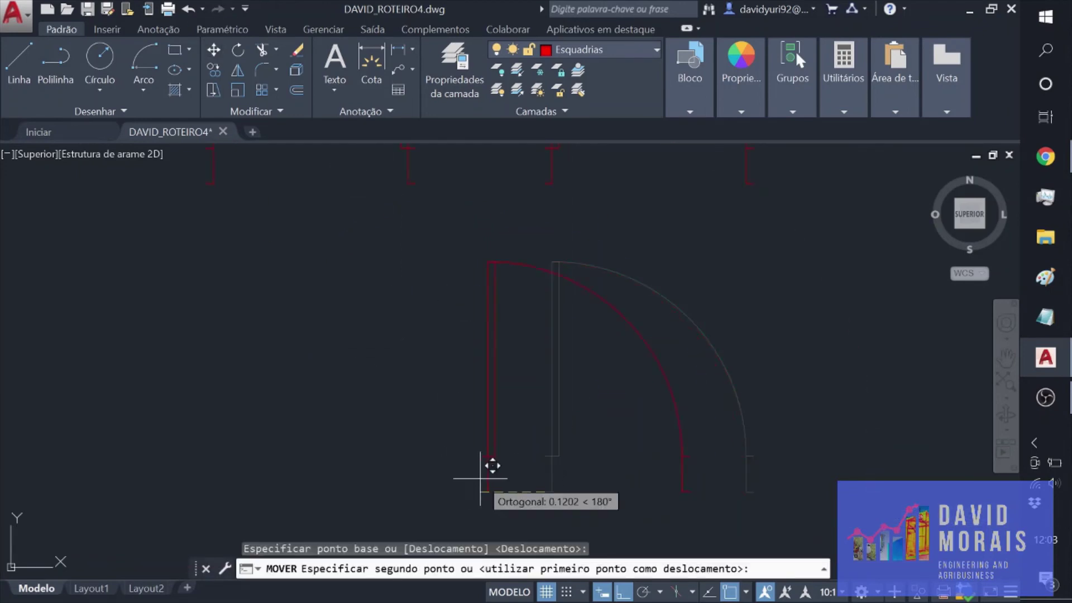
pyautogui.scroll(-6, 473, 430)
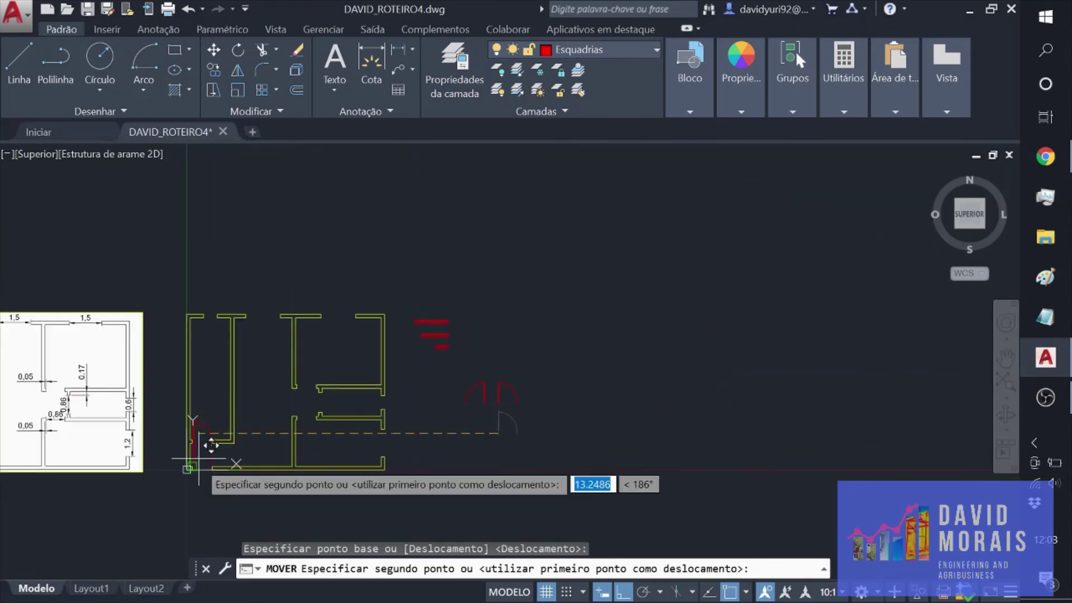
pyautogui.scroll(5, 210, 448)
pyautogui.click(116, 491)
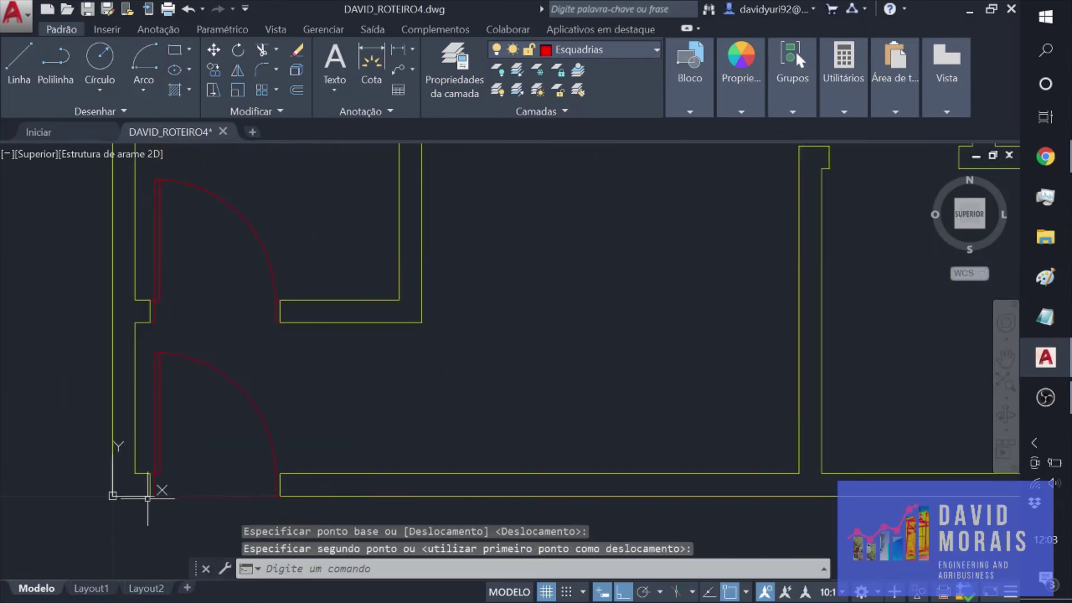
pyautogui.scroll(-6, 261, 441)
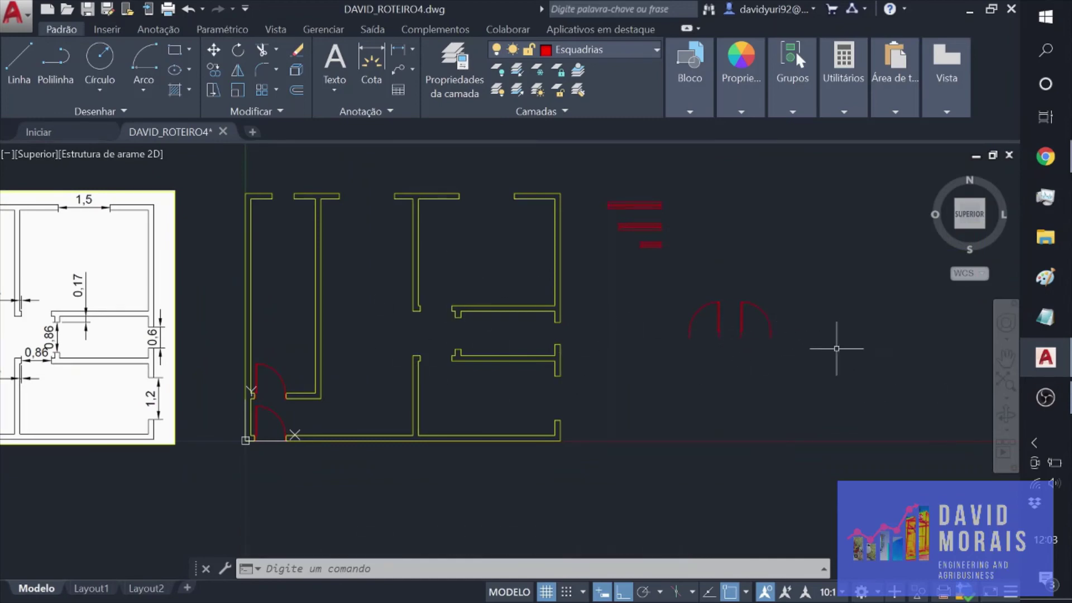
# Step: Mirror the door with its leaf on the left side across a horizontal line just below it, keeping the source objects
pyautogui.scroll(2, 670, 360)
pyautogui.scroll(2, 665, 367)
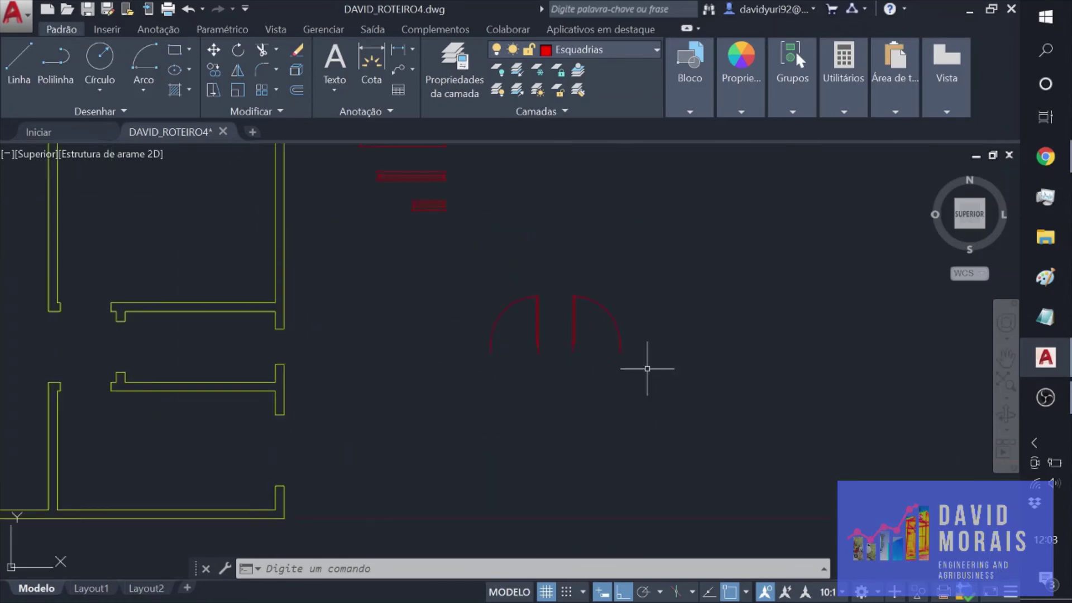
pyautogui.click(647, 362)
pyautogui.click(564, 249)
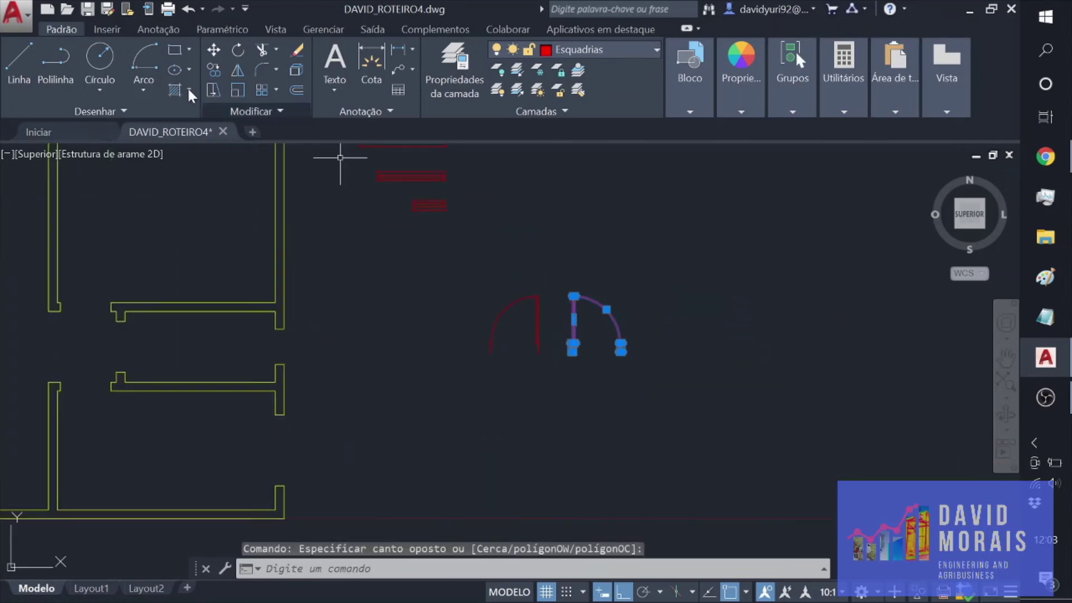
pyautogui.click(237, 69)
pyautogui.click(560, 376)
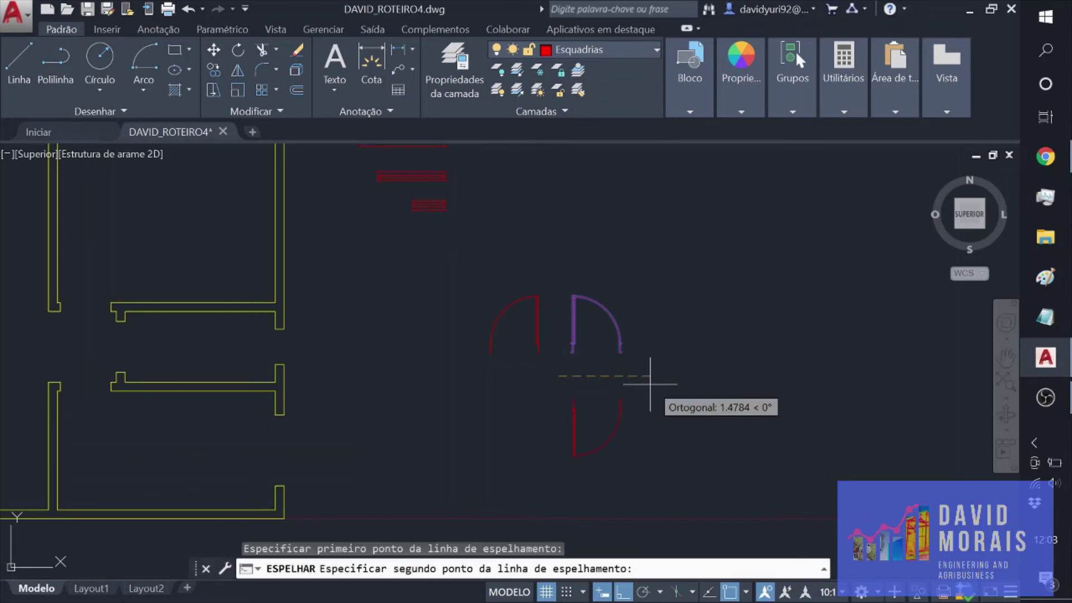
pyautogui.click(667, 376)
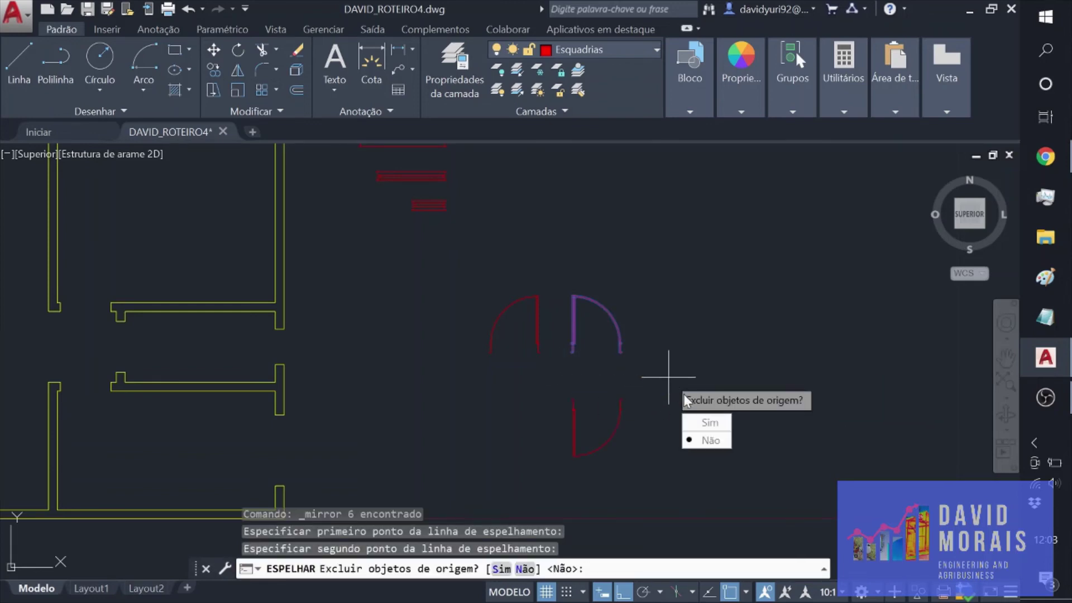
pyautogui.write('N')
pyautogui.press('Return')
pyautogui.press('Escape')
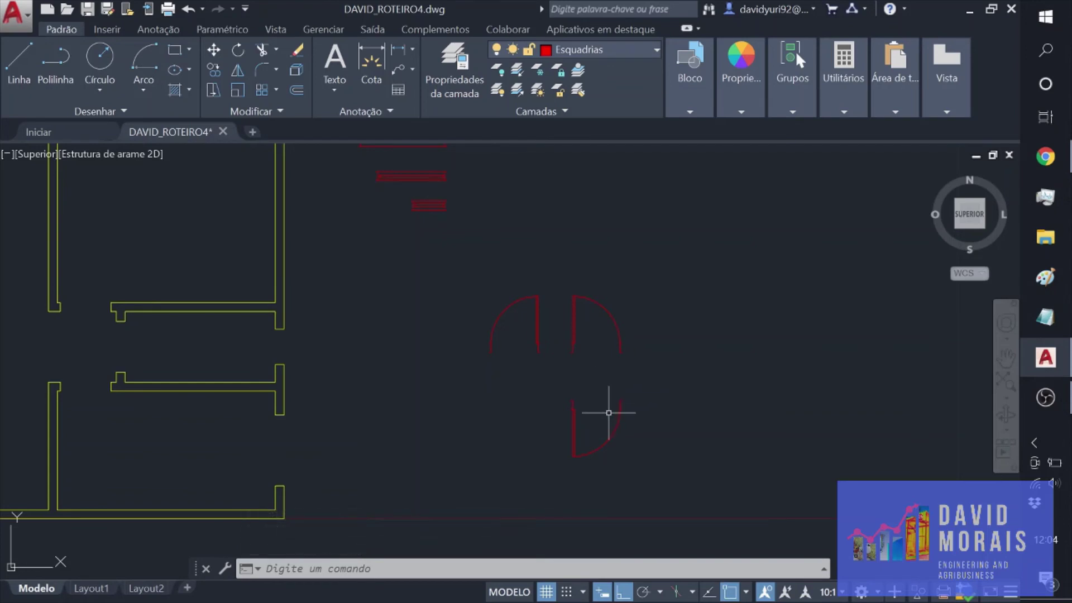
# Step: Move the upright left-hinged door by its left jamb's lower outer corner onto the wall stub's lower corner in the upper-right room's opening
pyautogui.click(638, 363)
pyautogui.click(560, 285)
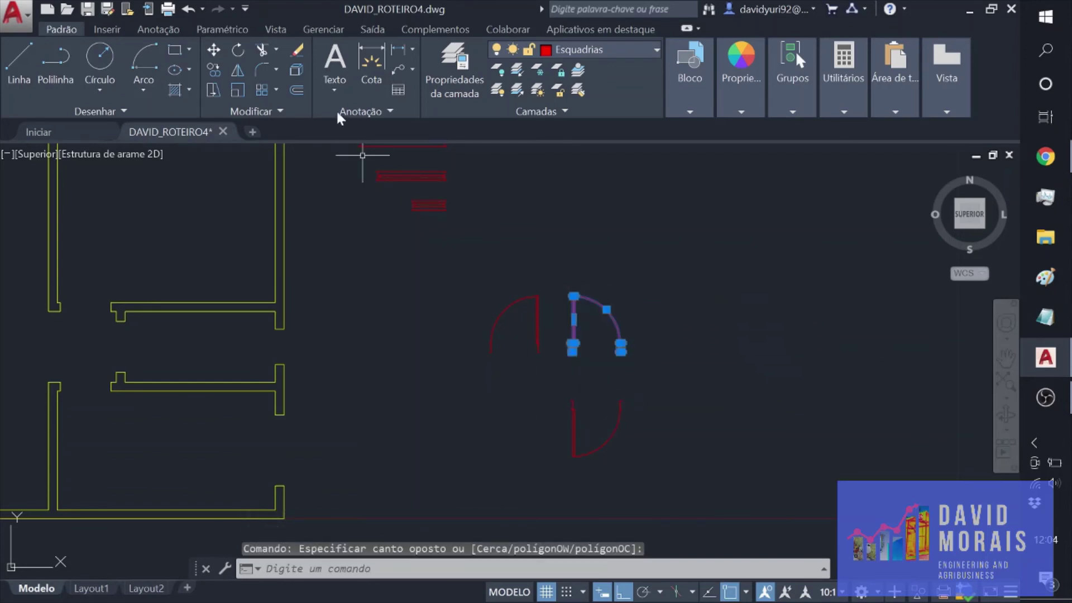
pyautogui.click(213, 51)
pyautogui.scroll(5, 586, 358)
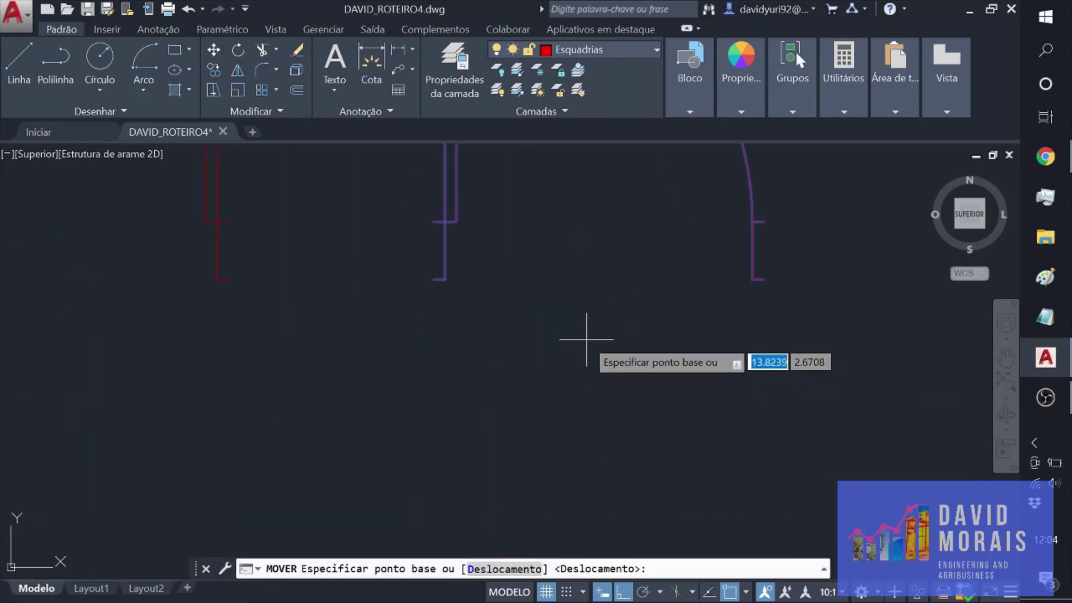
pyautogui.click(433, 279)
pyautogui.scroll(-3, 443, 274)
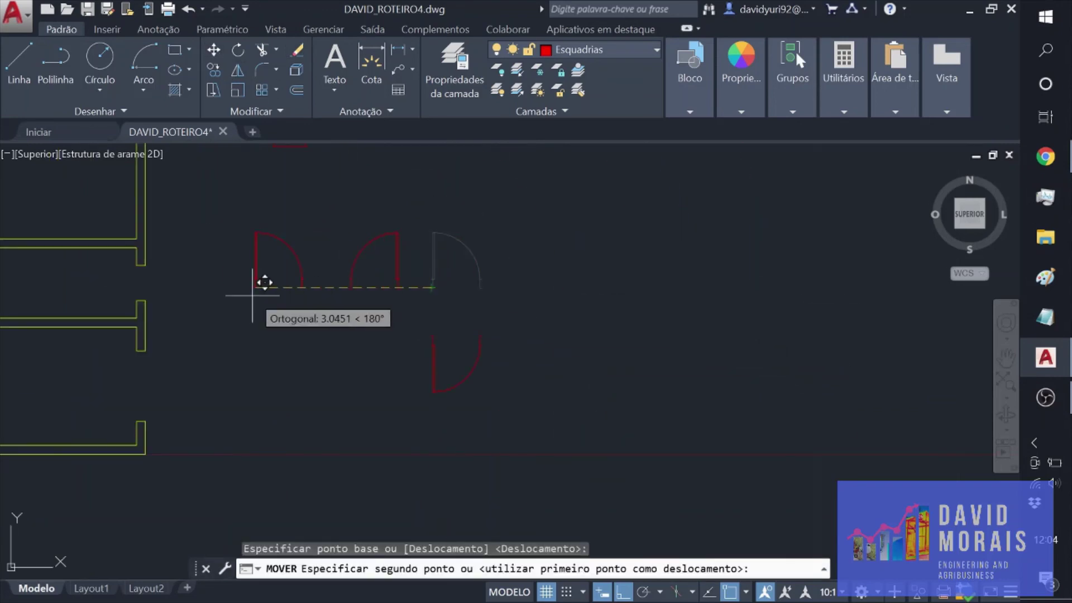
pyautogui.scroll(-3, 240, 278)
pyautogui.scroll(6, 201, 279)
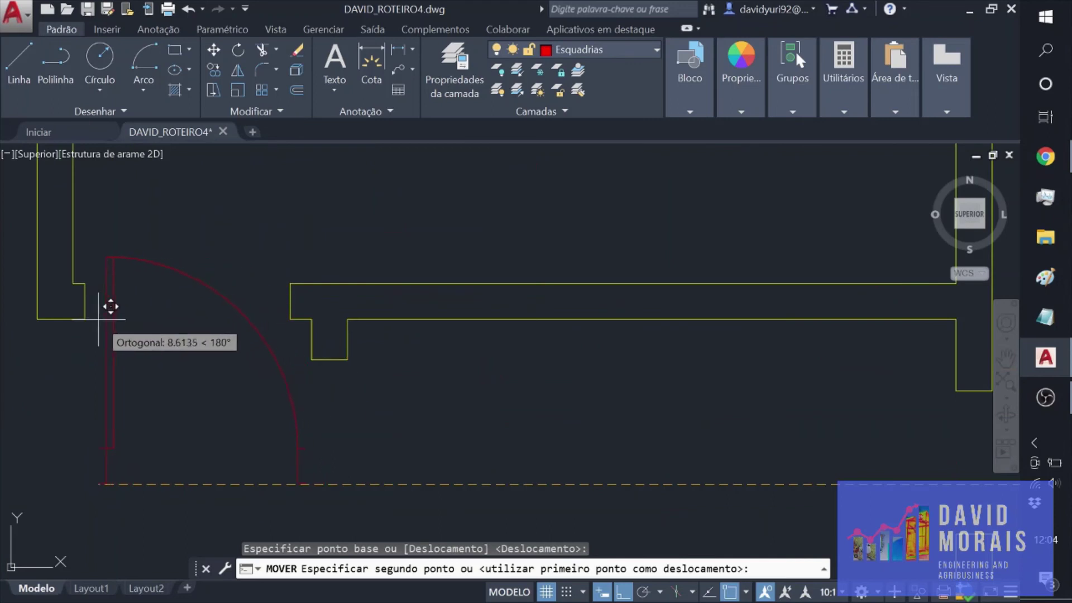
pyautogui.click(84, 318)
pyautogui.scroll(-3, 287, 365)
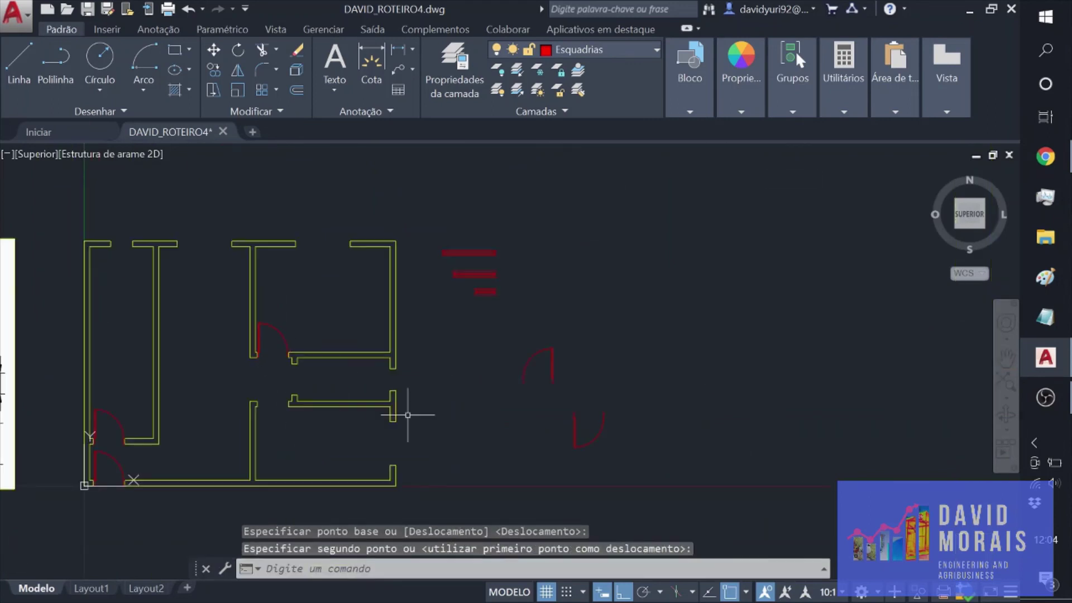
pyautogui.scroll(5, 558, 452)
pyautogui.click(533, 456)
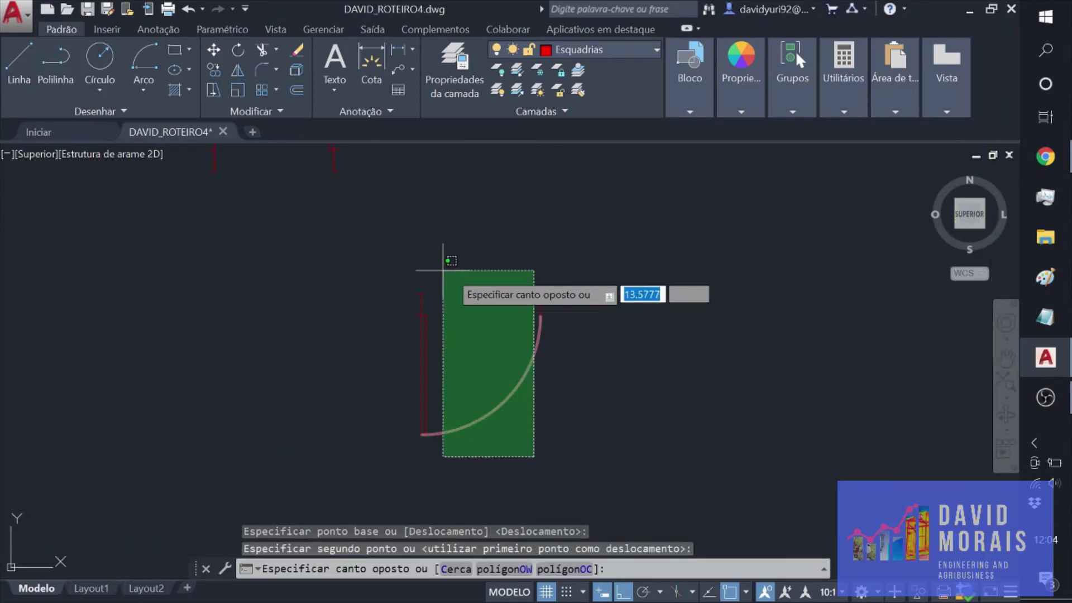
pyautogui.press('Escape')
pyautogui.click(553, 430)
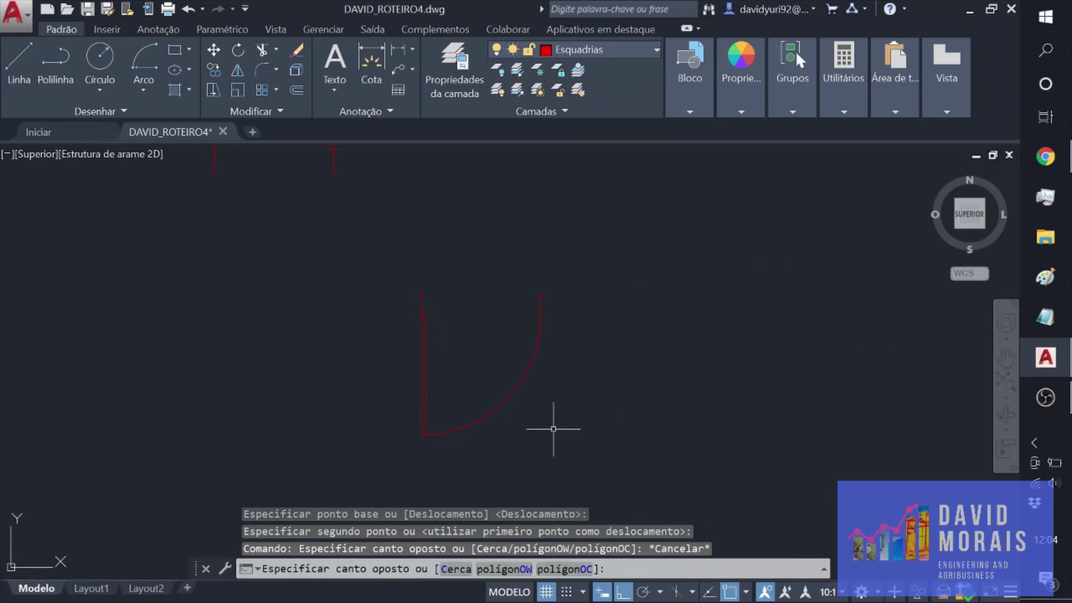
pyautogui.press('Escape')
# Step: Move the downward-opening door by its left jamb's upper outer corner onto the wall stub's upper corner in the lower-right room's opening
pyautogui.click(561, 444)
pyautogui.click(394, 240)
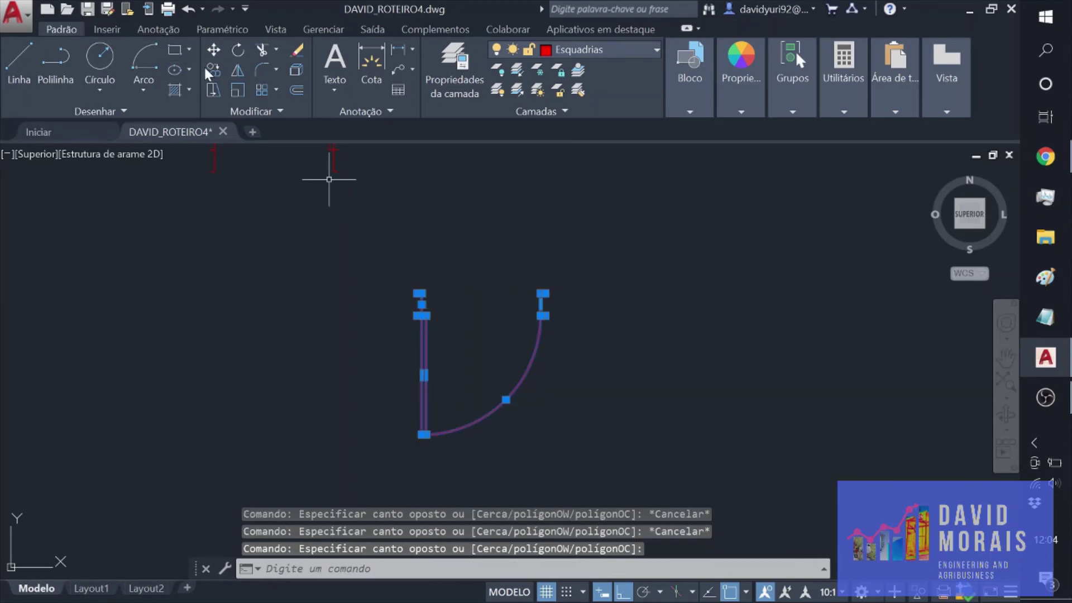
pyautogui.click(206, 51)
pyautogui.scroll(6, 449, 295)
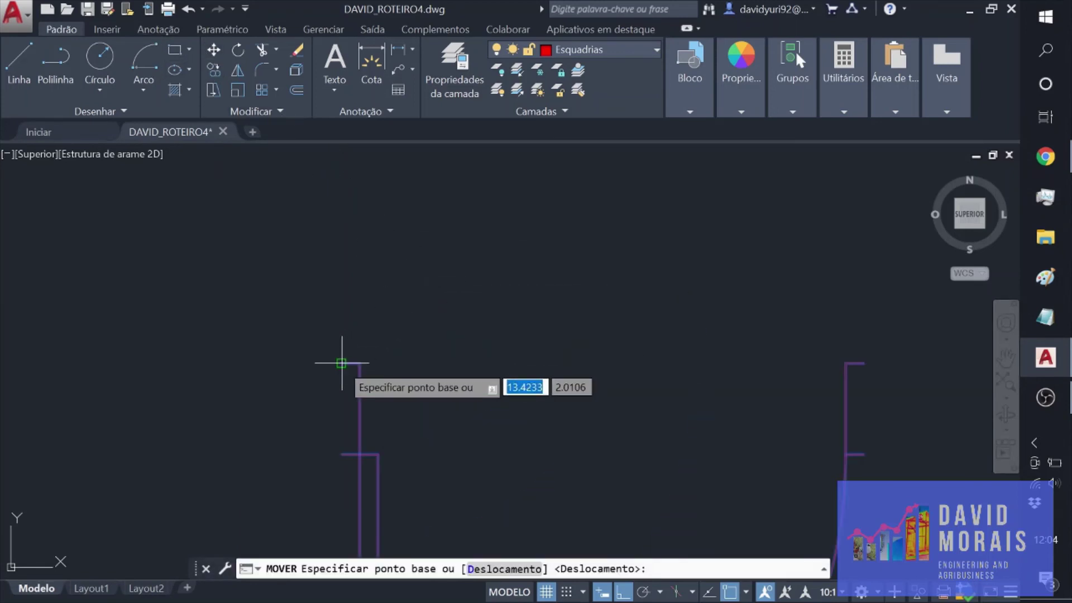
pyautogui.click(359, 363)
pyautogui.scroll(-5, 363, 357)
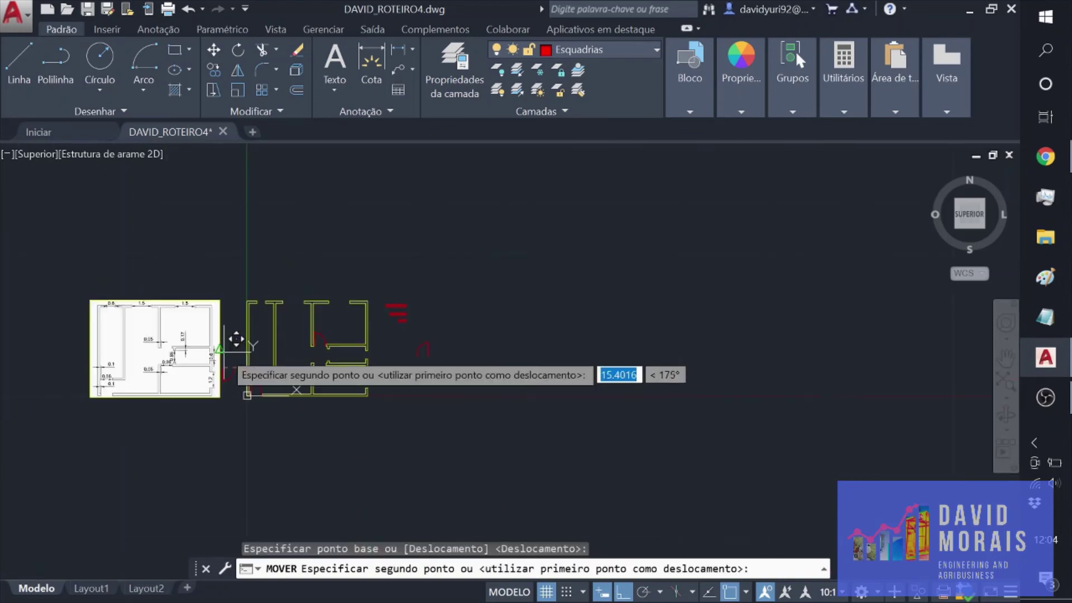
pyautogui.scroll(3, 347, 372)
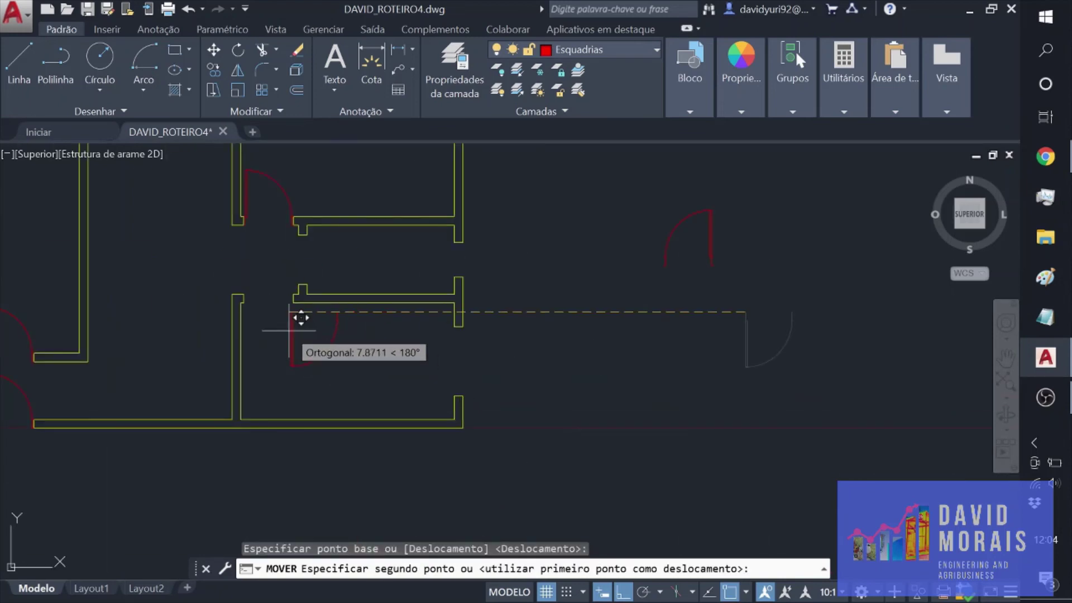
pyautogui.scroll(2, 251, 284)
pyautogui.click(233, 287)
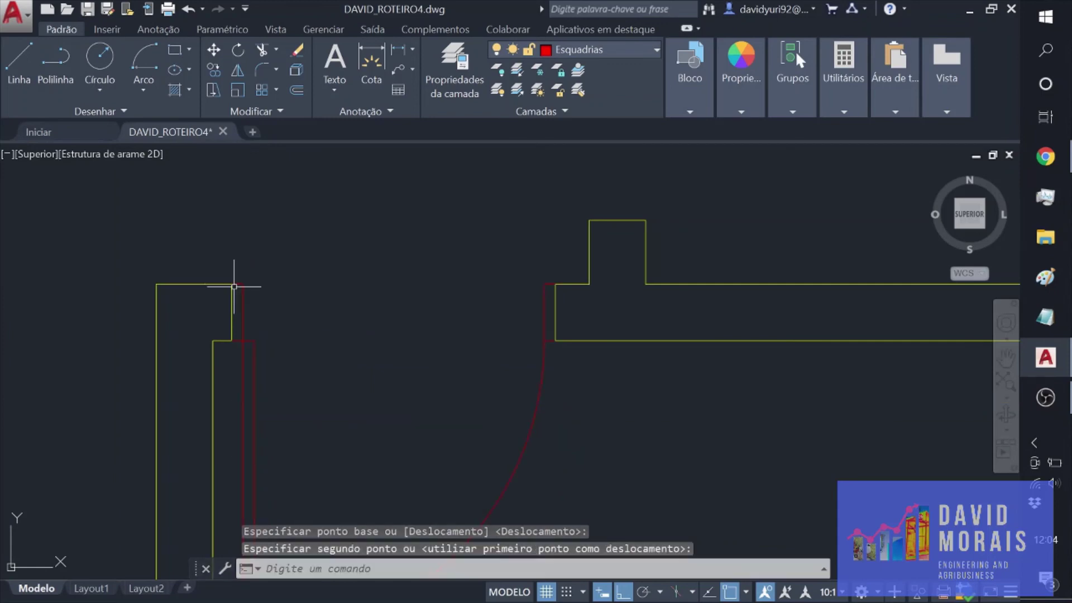
# Step: Mirror the remaining door outside the plan across a vertical line just beside its leaf, keeping the source objects
pyautogui.scroll(2, 373, 315)
pyautogui.scroll(-5, 407, 323)
pyautogui.scroll(5, 613, 322)
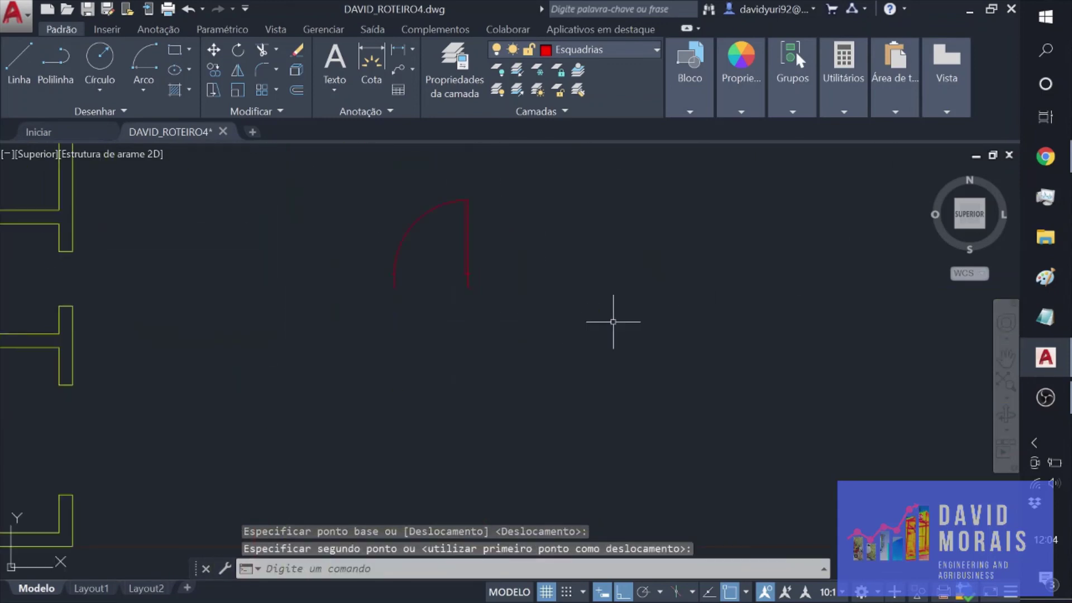
pyautogui.scroll(-2, 430, 286)
pyautogui.moveTo(430, 287); pyautogui.dragTo(436, 349, button='middle')
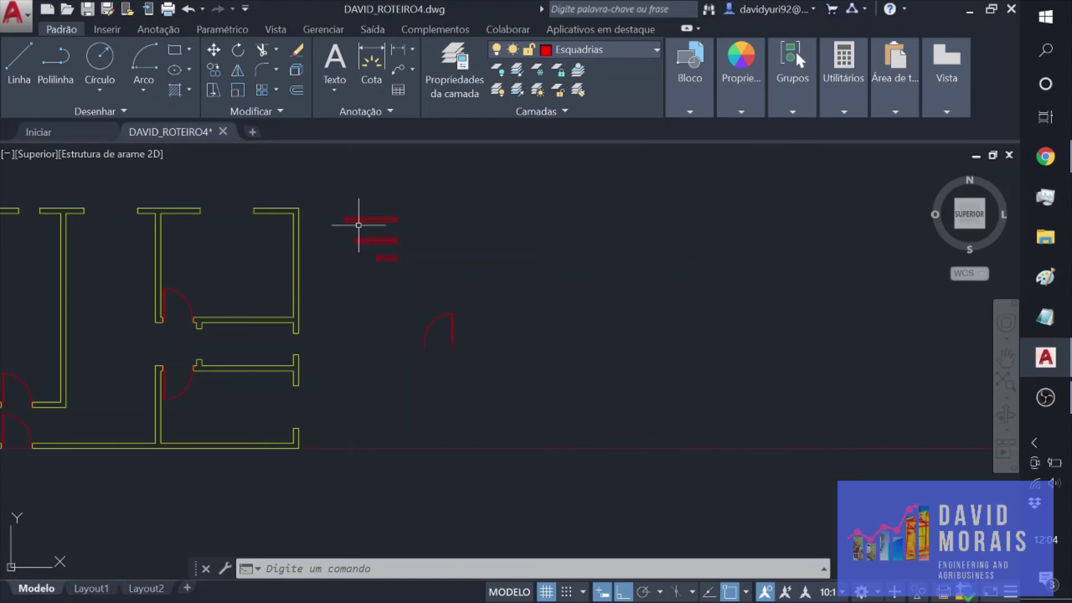
pyautogui.click(240, 73)
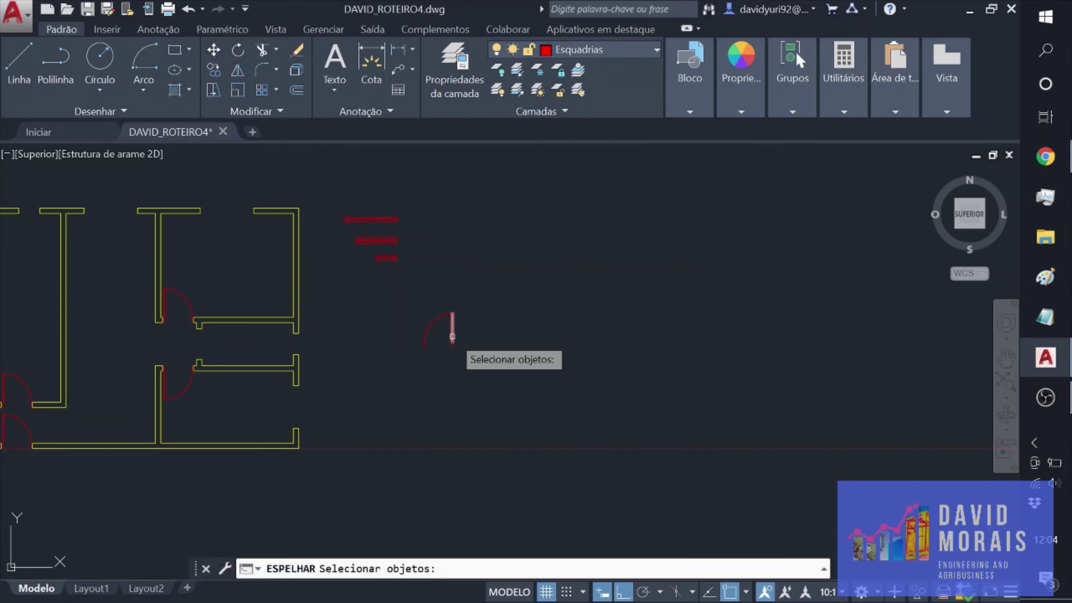
pyautogui.click(474, 360)
pyautogui.click(404, 307)
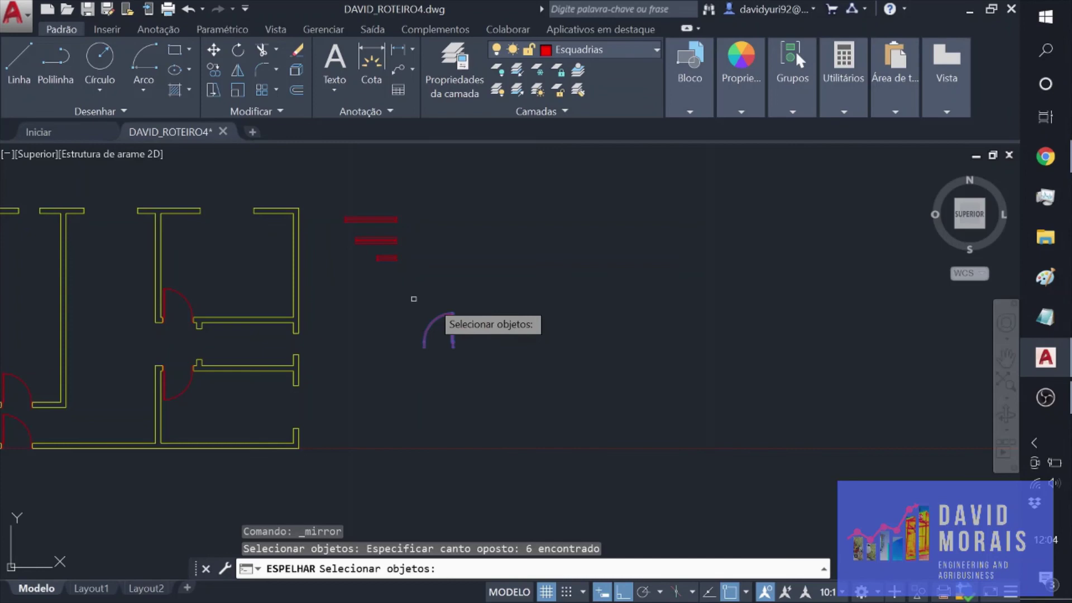
pyautogui.press('Return')
pyautogui.click(477, 360)
pyautogui.click(472, 290)
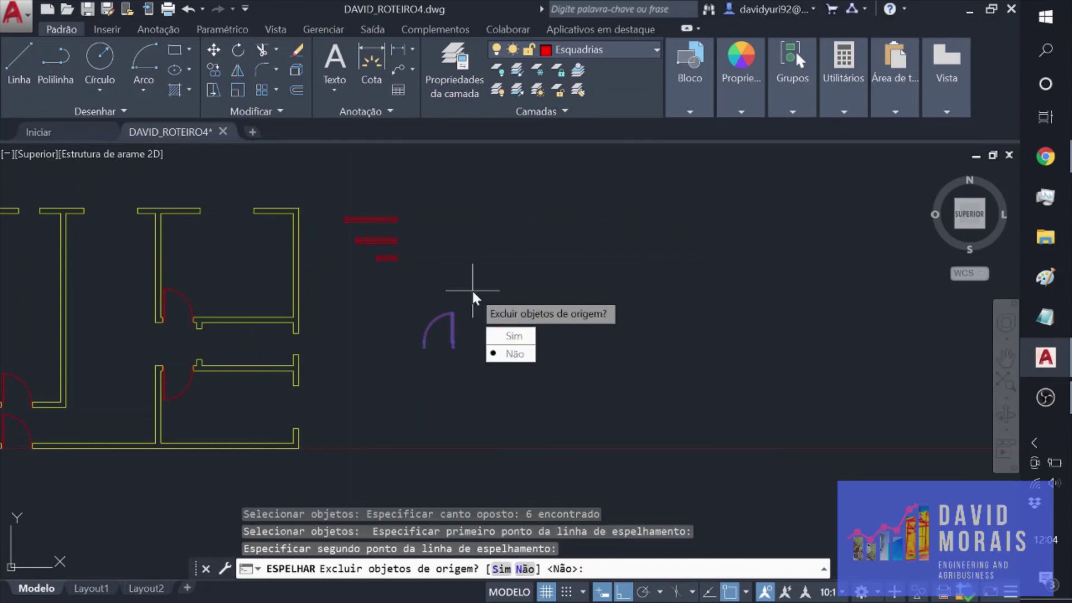
pyautogui.click(507, 353)
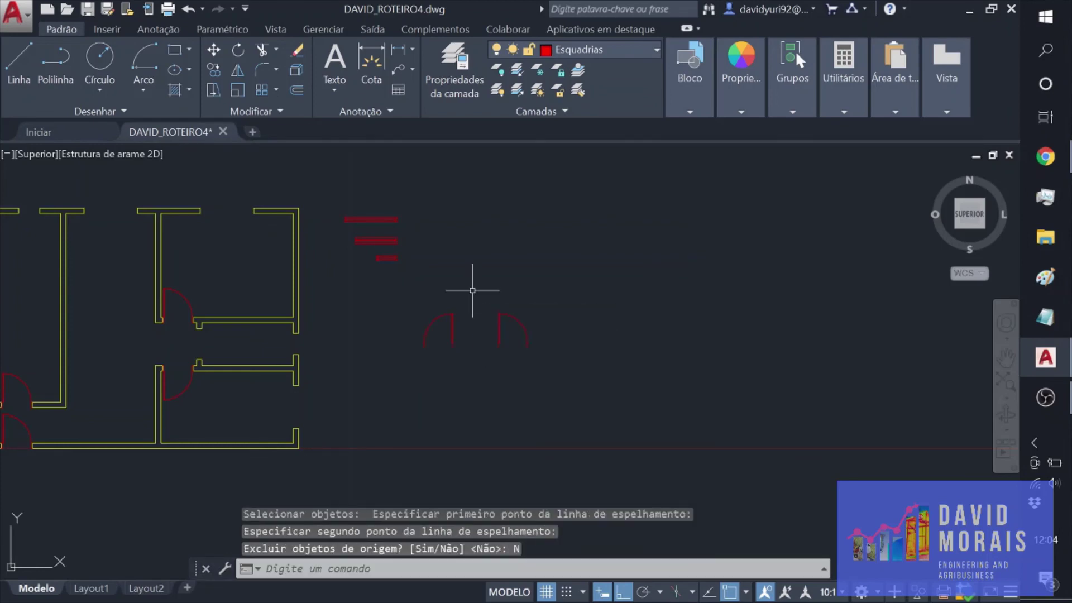
pyautogui.press('Escape')
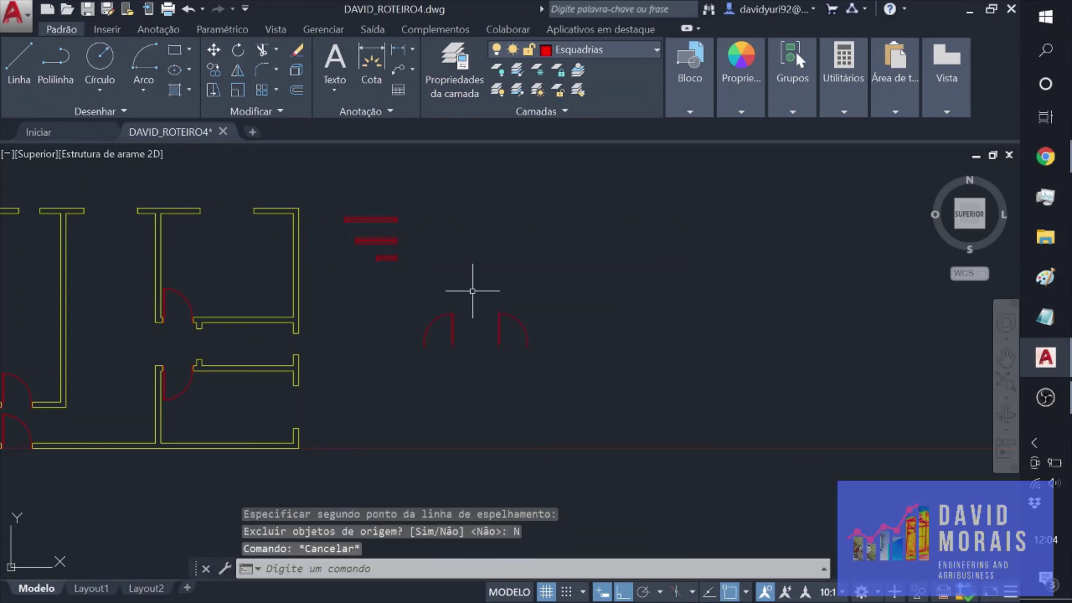
# Step: Rotate the mirrored door copy 90° clockwise about its left jamb's lower outer corner
pyautogui.click(539, 357)
pyautogui.click(493, 296)
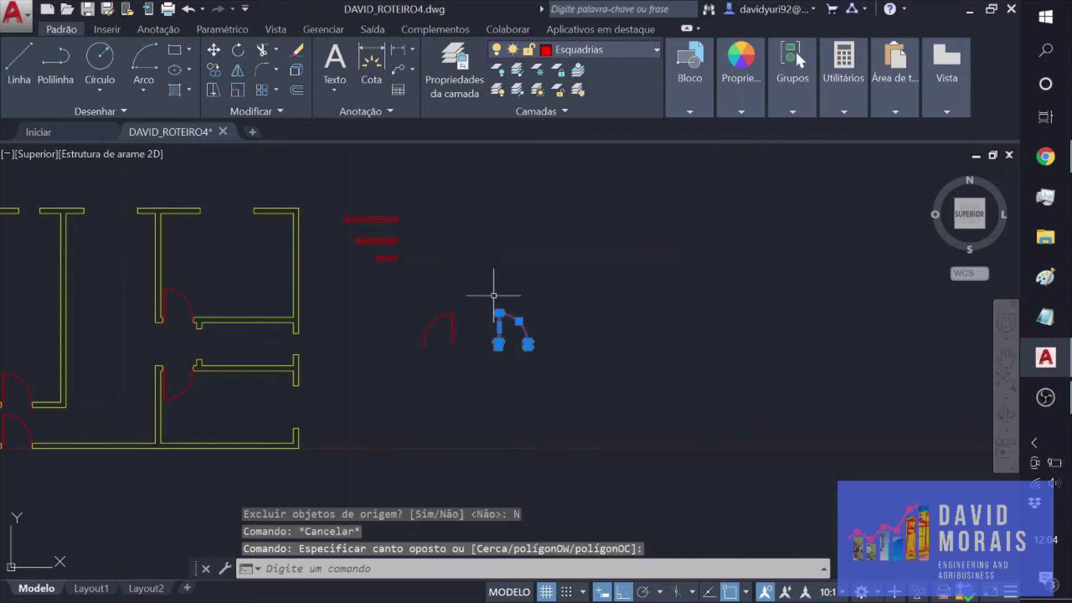
pyautogui.click(238, 52)
pyautogui.scroll(5, 431, 311)
pyautogui.moveTo(646, 412)
pyautogui.mouseDown(button='middle')
pyautogui.moveTo(633, 389)
pyautogui.moveTo(358, 349)
pyautogui.mouseUp(button='middle')
pyautogui.click(372, 373)
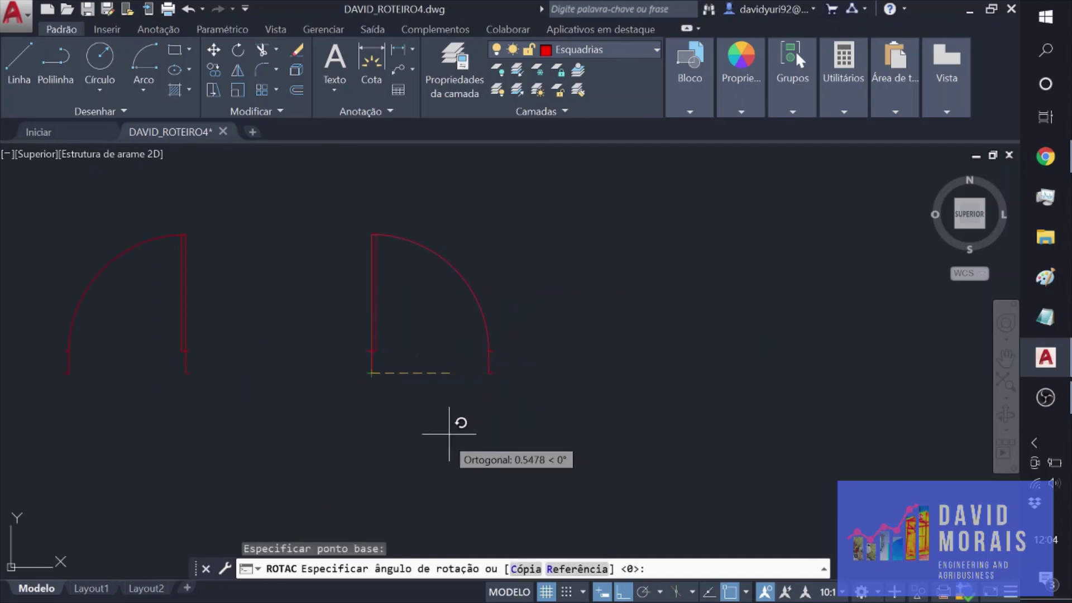
pyautogui.click(350, 460)
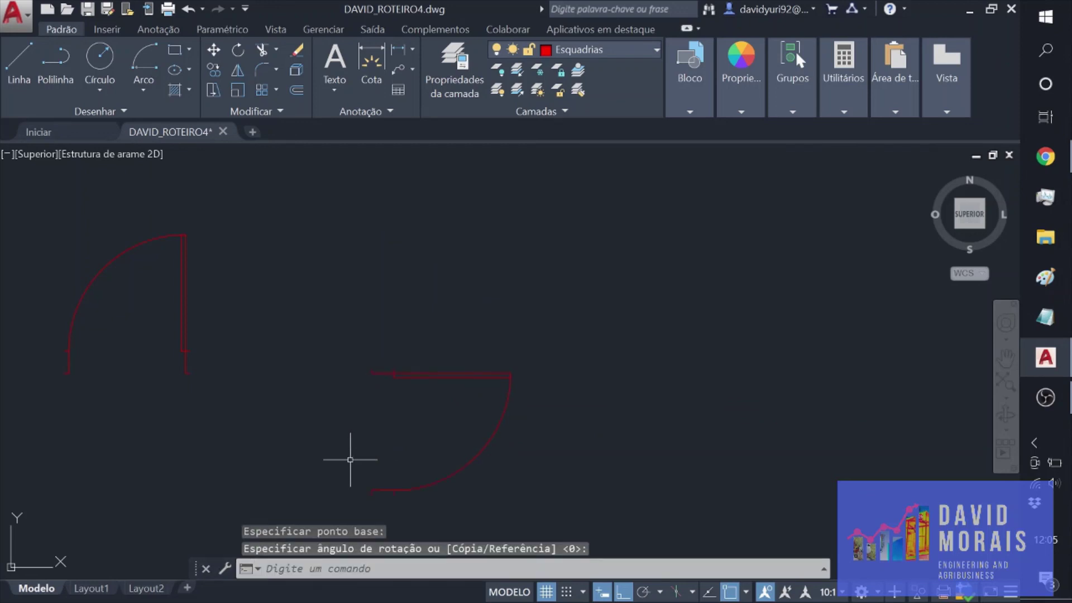
pyautogui.press('Escape')
# Step: Move the rotated door by its upper jamb's outer corner onto the upper wall stub's lower-left corner at the small middle room's opening
pyautogui.moveTo(397, 445); pyautogui.dragTo(491, 310, button='middle')
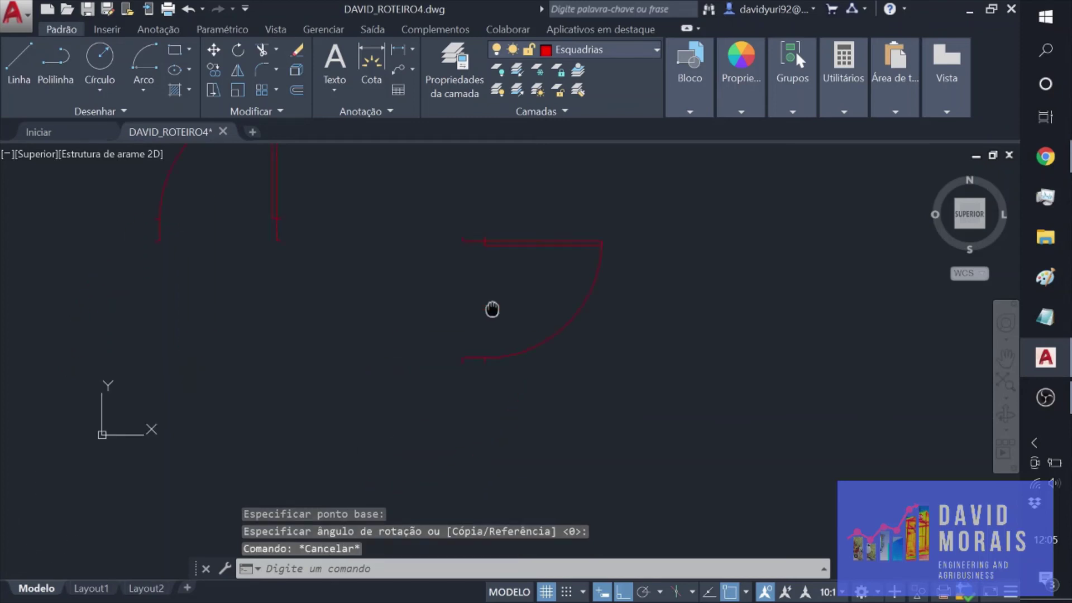
pyautogui.scroll(-1, 493, 311)
pyautogui.click(565, 353)
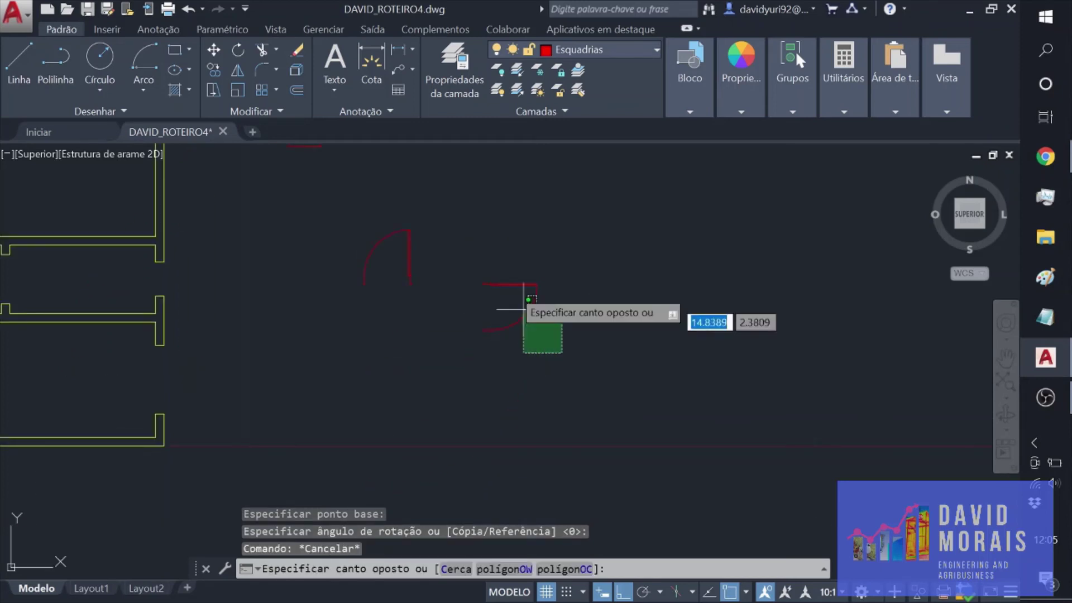
pyautogui.click(467, 248)
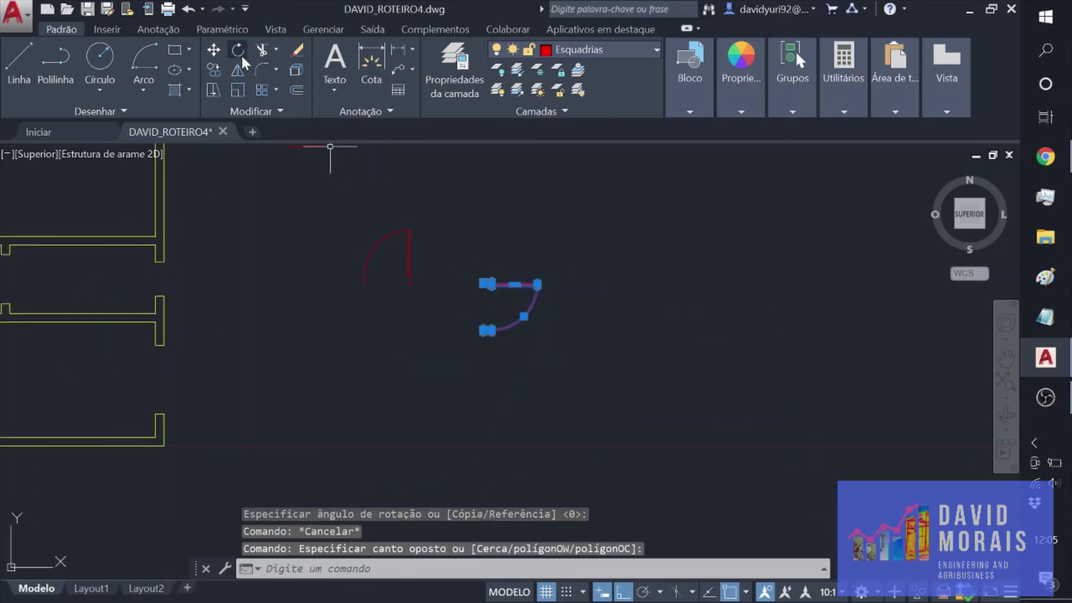
pyautogui.click(213, 50)
pyautogui.scroll(4, 433, 187)
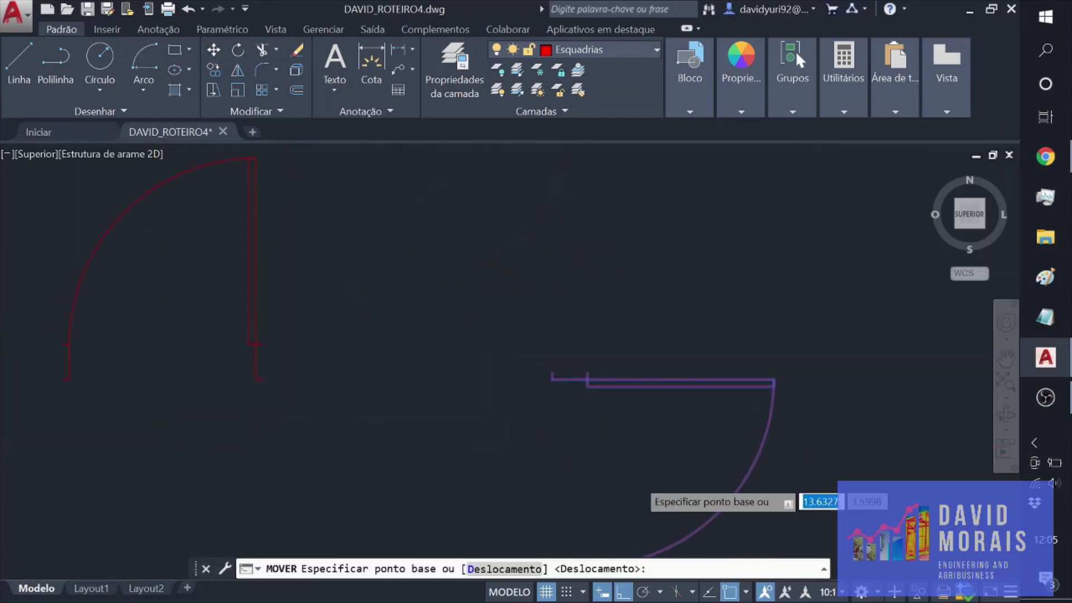
pyautogui.scroll(2, 555, 373)
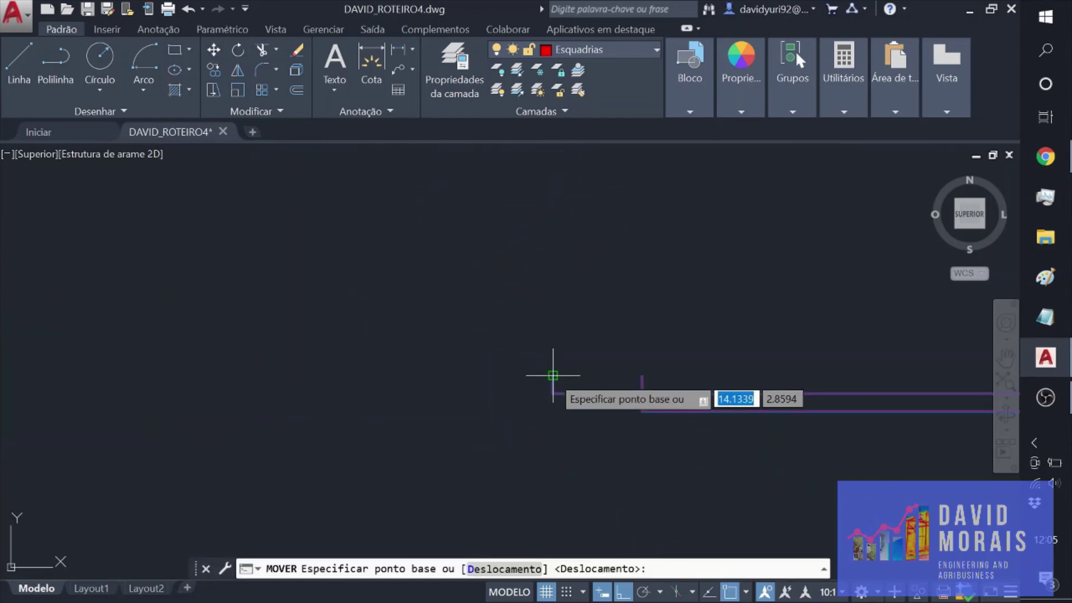
pyautogui.click(552, 376)
pyautogui.scroll(-5, 492, 380)
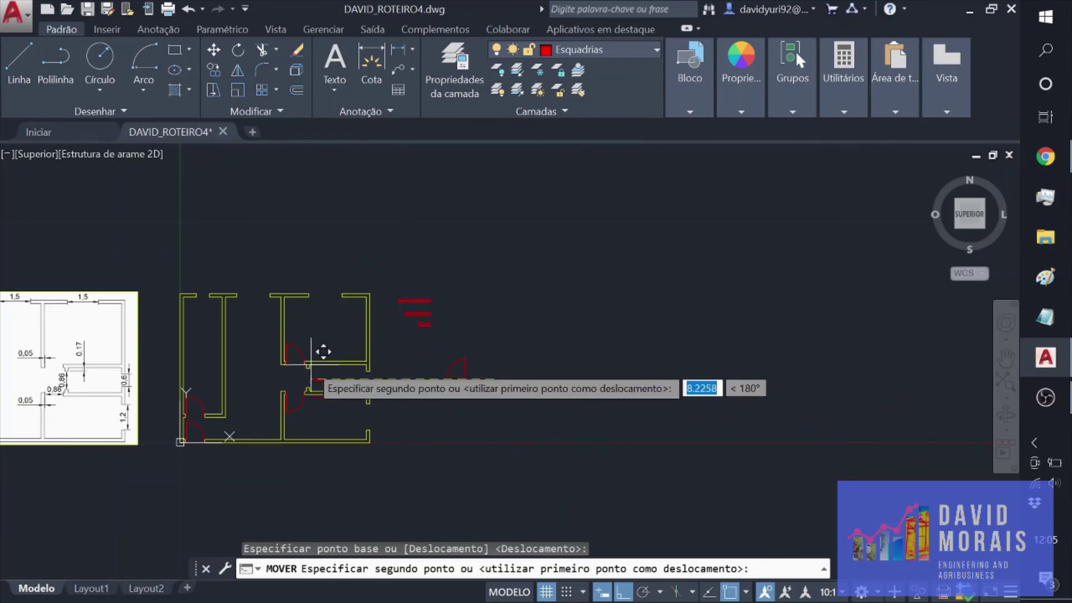
pyautogui.scroll(4, 316, 357)
pyautogui.click(273, 394)
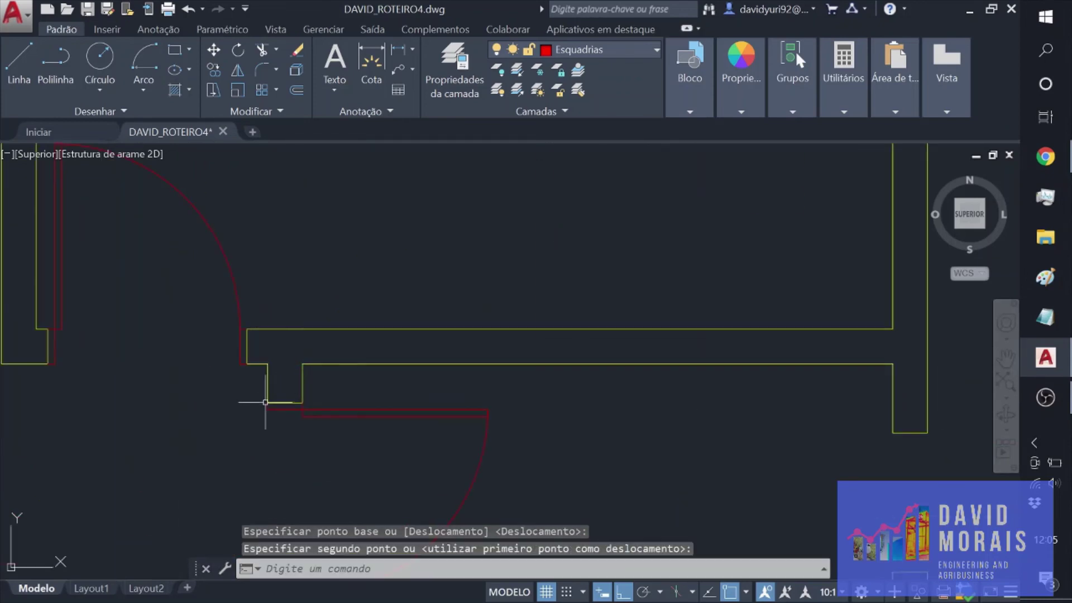
pyautogui.scroll(-5, 273, 400)
pyautogui.press('Escape')
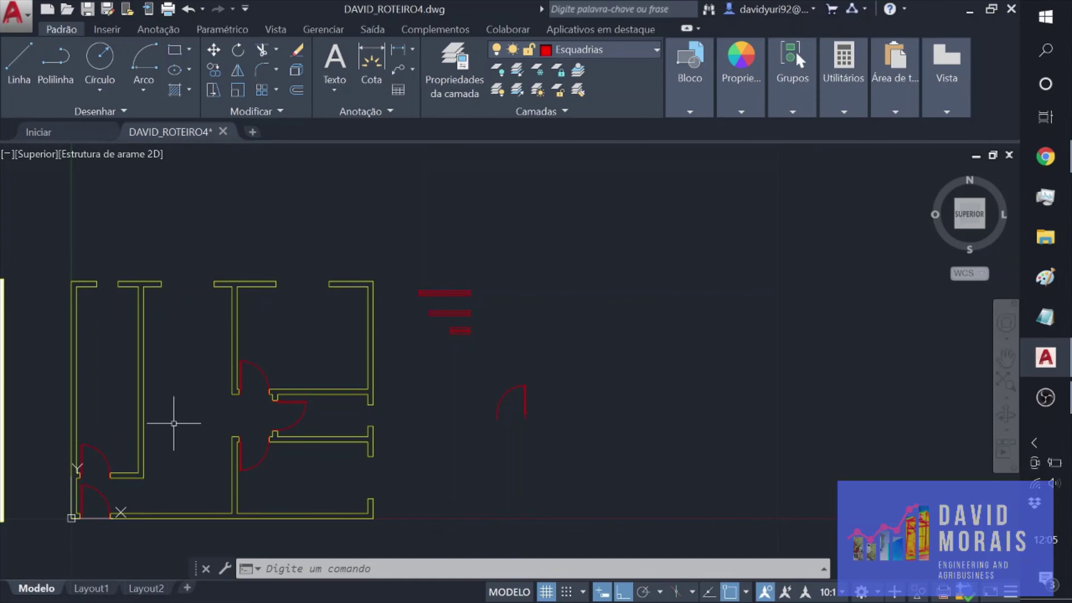
# Step: Copy the shortest window and paste it just above the leftmost opening in the plan's upper exterior wall
pyautogui.moveTo(160, 392)
pyautogui.mouseDown(button='middle')
pyautogui.moveTo(416, 333)
pyautogui.moveTo(383, 360)
pyautogui.mouseUp(button='middle')
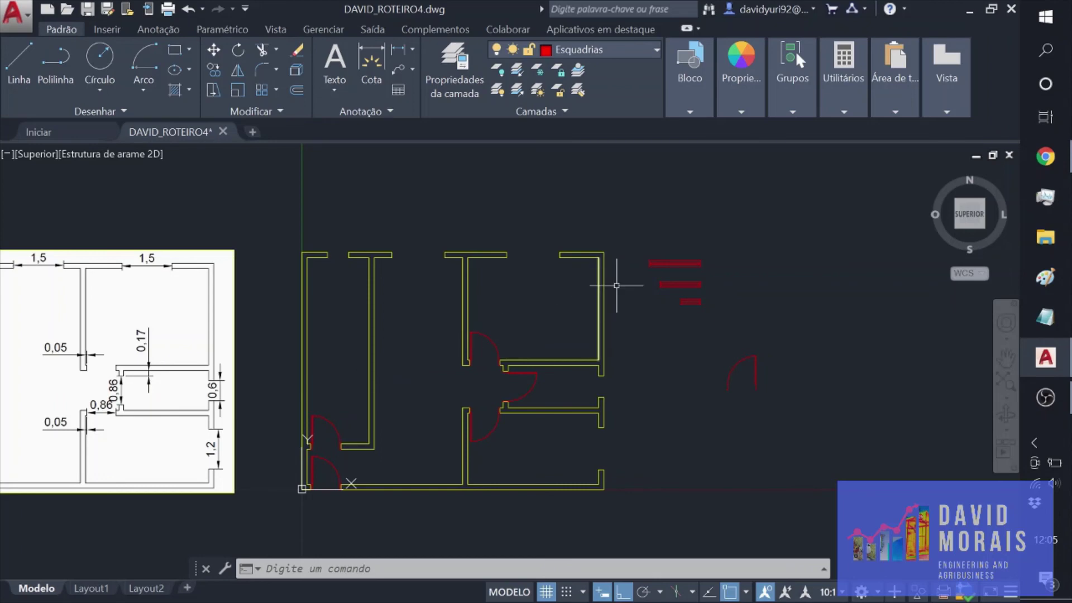
pyautogui.scroll(4, 673, 275)
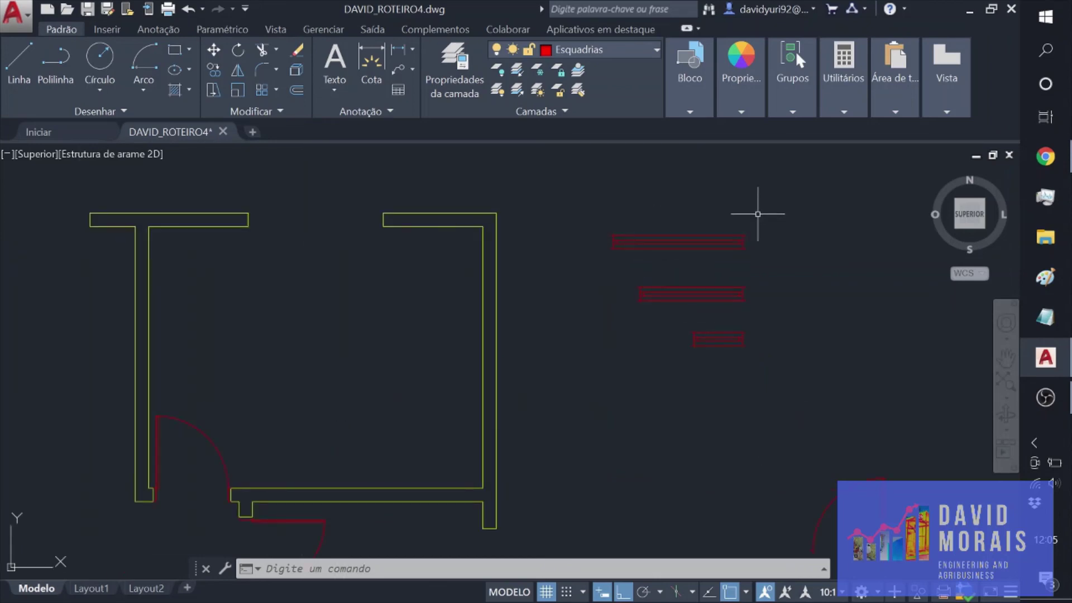
pyautogui.scroll(-2, 758, 216)
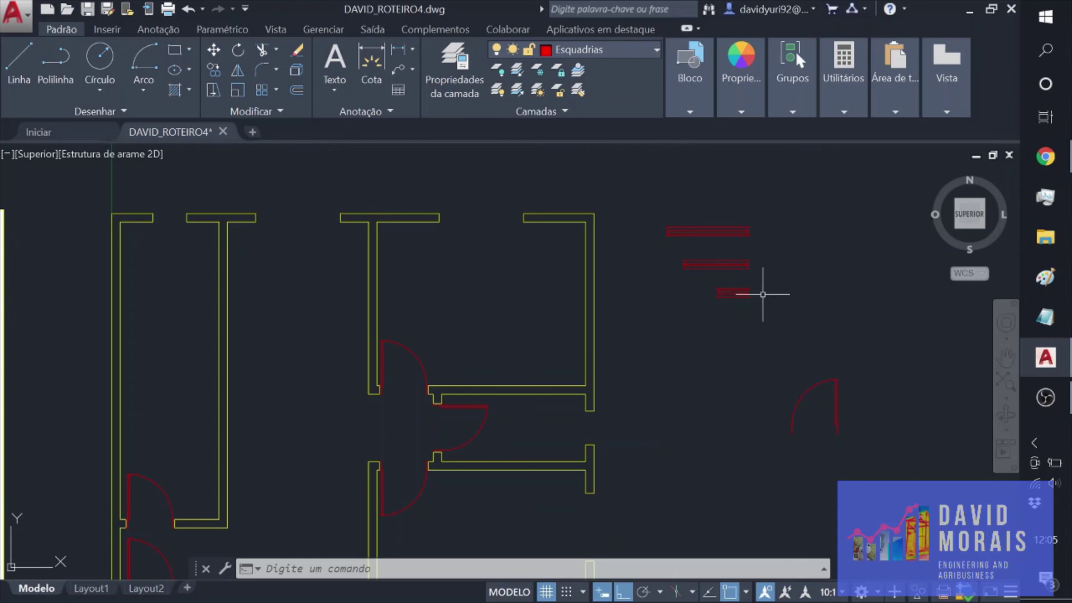
pyautogui.scroll(2, 763, 294)
pyautogui.click(766, 303)
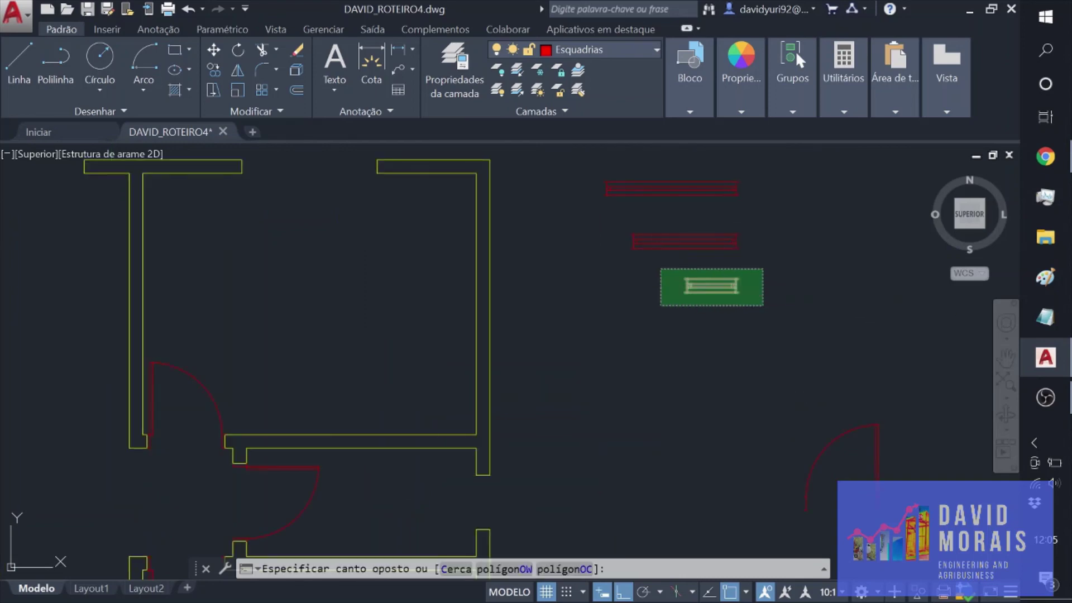
pyautogui.click(660, 268)
pyautogui.hotkey('ctrl', 'c')
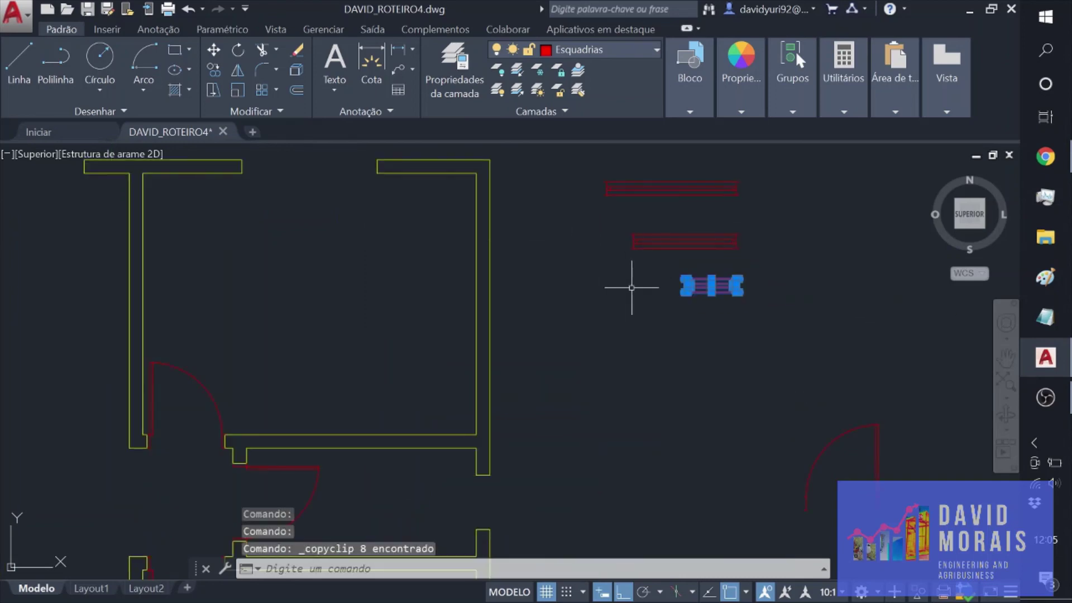
pyautogui.hotkey('ctrl', 'v')
pyautogui.moveTo(344, 281)
pyautogui.mouseDown(button='middle')
pyautogui.moveTo(713, 273)
pyautogui.moveTo(809, 342)
pyautogui.mouseUp(button='middle')
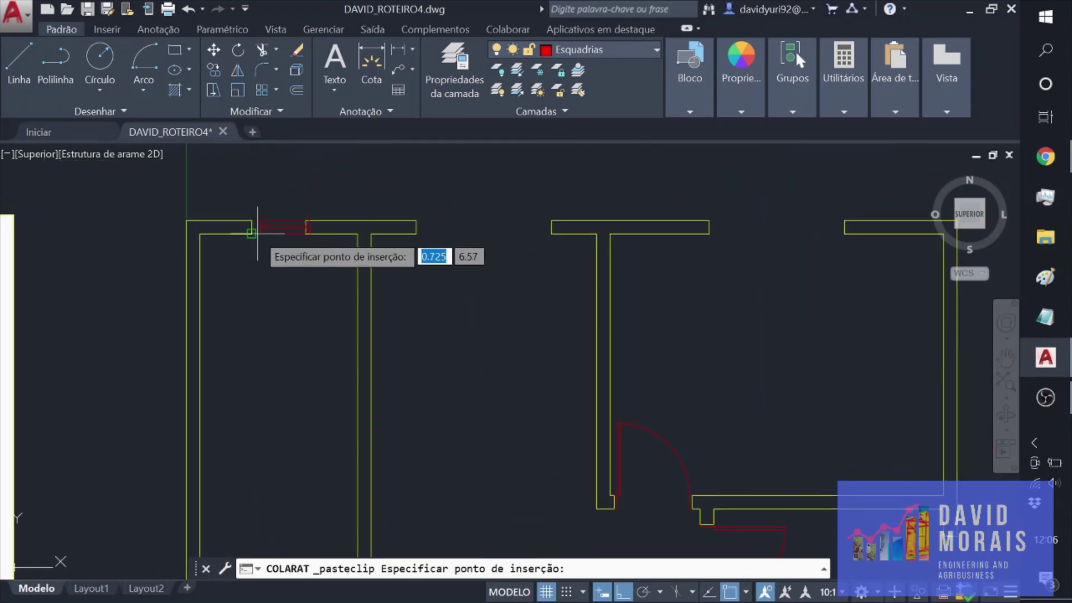
pyautogui.click(259, 196)
pyautogui.press('Escape')
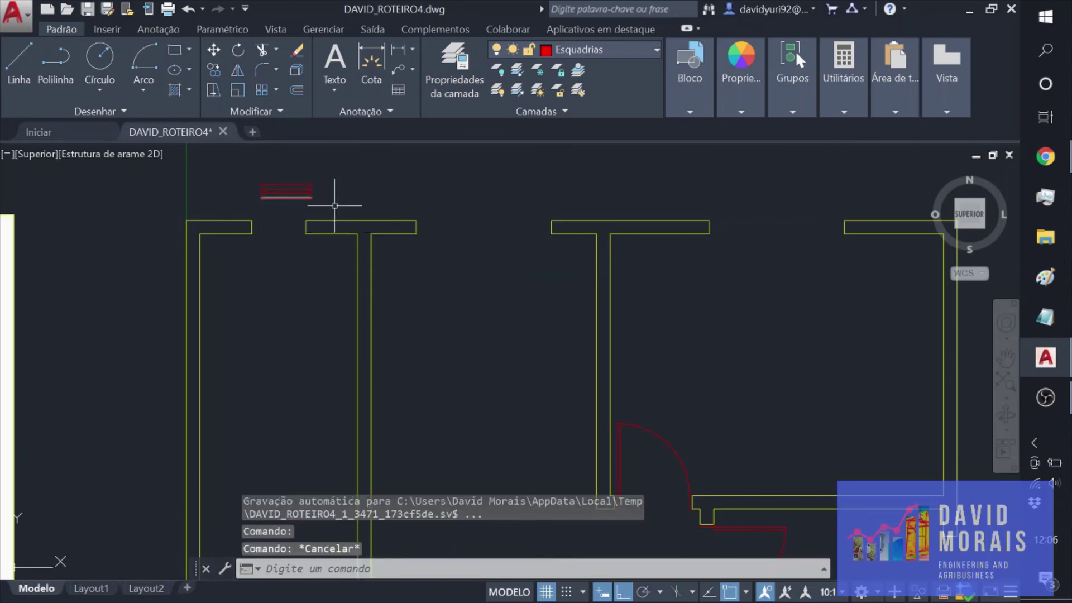
# Step: Move the pasted short window by its lower-left end onto the lower wall corner at the left side of the upper wall's leftmost opening
pyautogui.click(341, 211)
pyautogui.click(225, 161)
pyautogui.scroll(5, 259, 163)
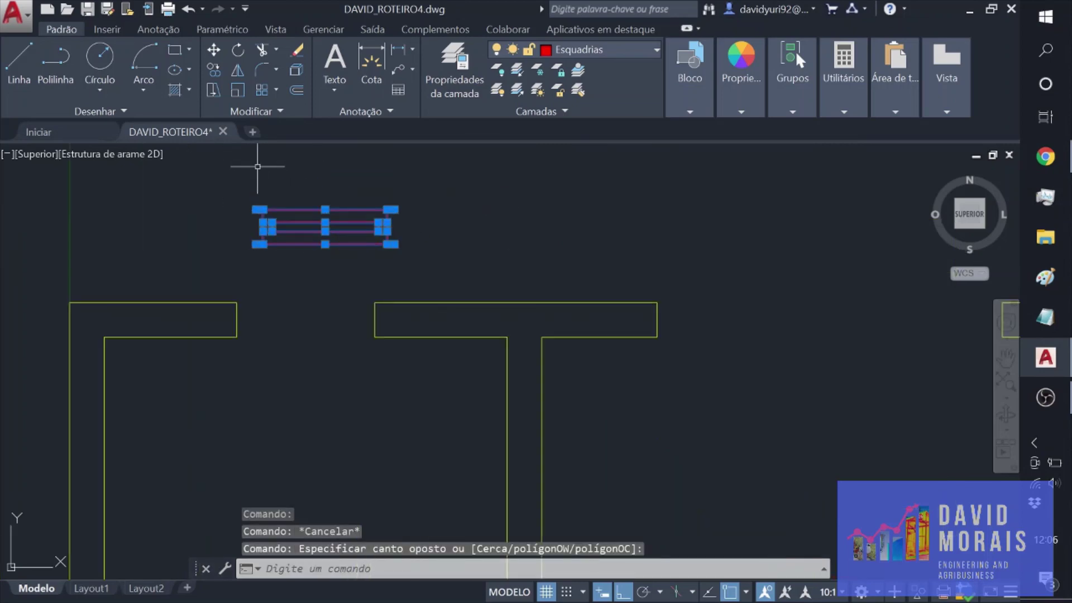
pyautogui.click(213, 50)
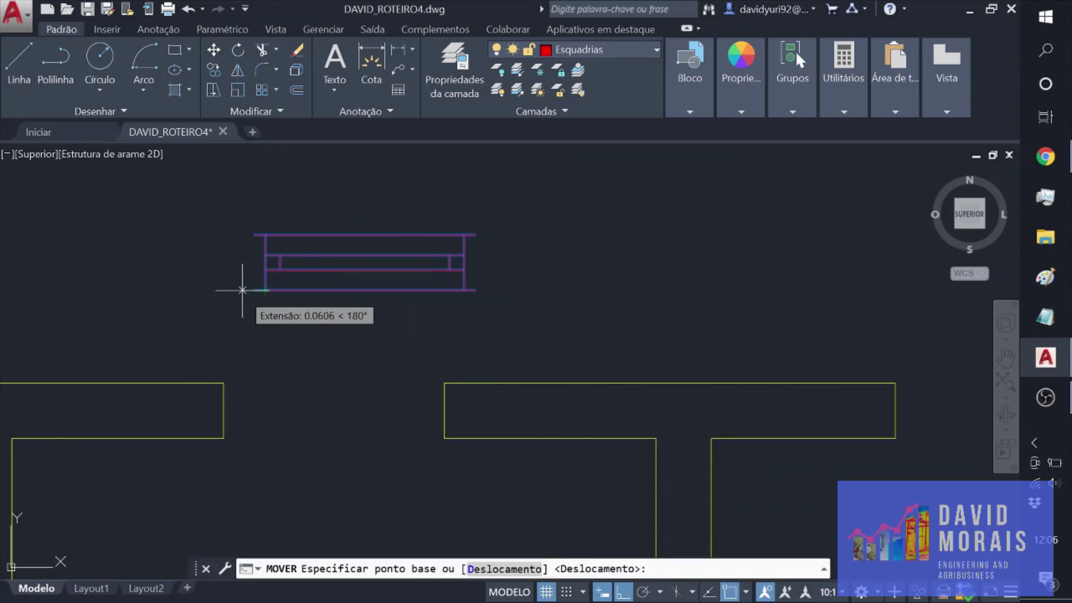
pyautogui.click(254, 290)
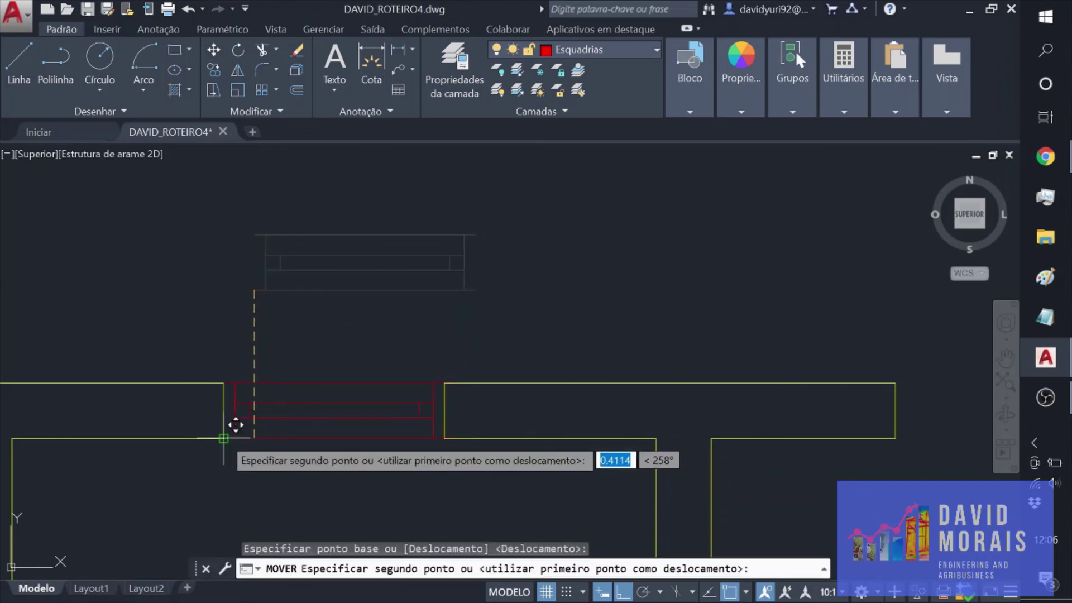
pyautogui.click(223, 439)
pyautogui.scroll(-2, 360, 286)
pyautogui.scroll(-2, 360, 286)
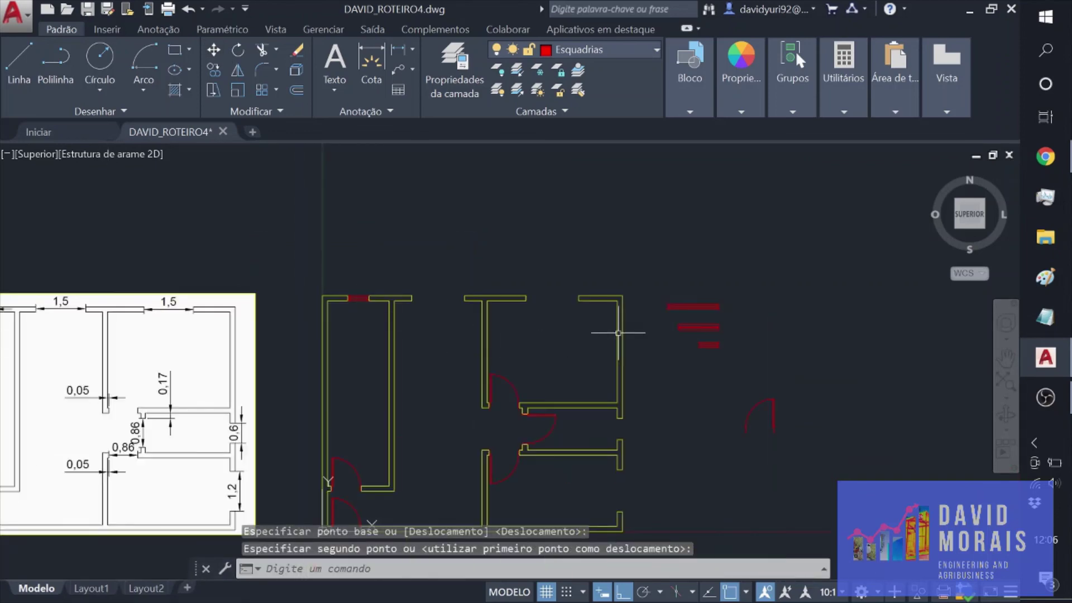
# Step: Copy the longest window and paste two copies side by side above the two wider openings in the upper exterior wall
pyautogui.scroll(3, 721, 311)
pyautogui.click(709, 312)
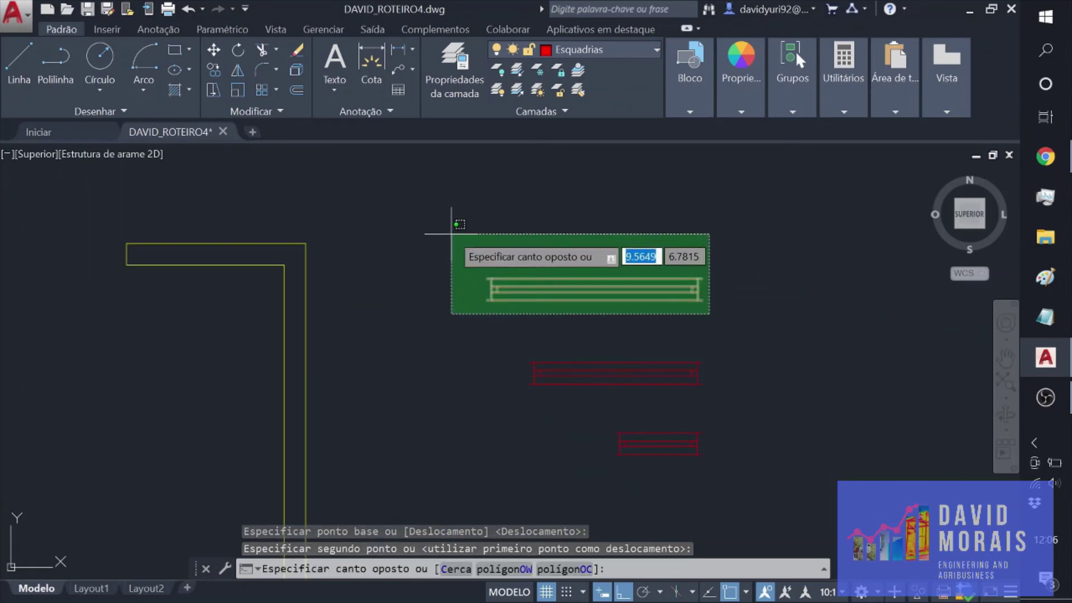
pyautogui.click(450, 231)
pyautogui.hotkey('ctrl', 'c')
pyautogui.scroll(-5, 450, 232)
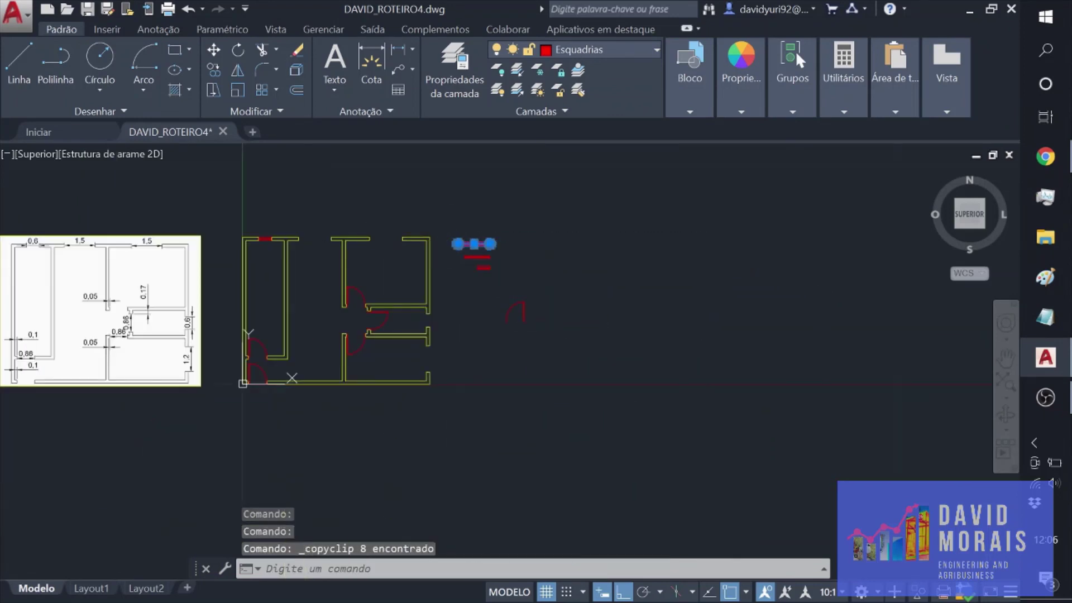
pyautogui.hotkey('ctrl', 'v')
pyautogui.click(310, 217)
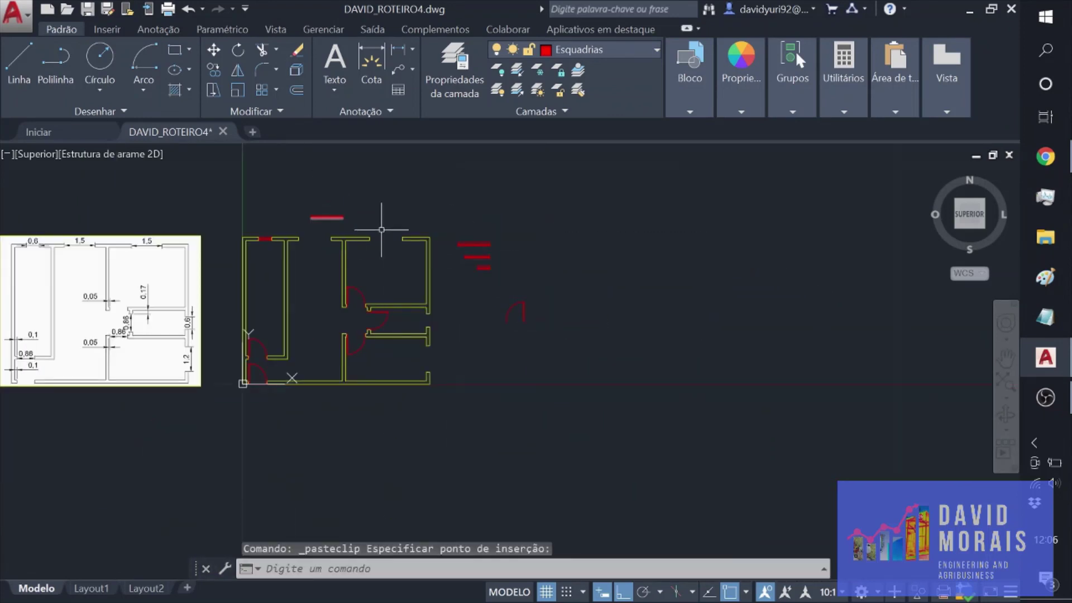
pyautogui.hotkey('ctrl', 'v')
pyautogui.click(377, 218)
pyautogui.press('Escape')
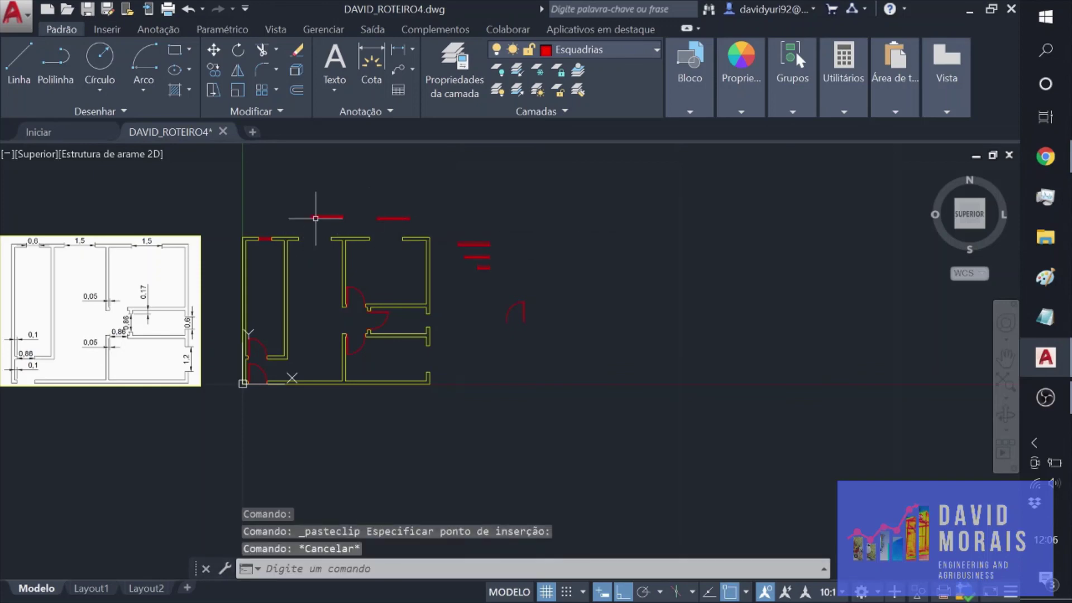
# Step: Move the left pasted long window by its lower-left end onto the lower wall corner at the left side of the upper wall's middle opening
pyautogui.scroll(-2, 314, 222)
pyautogui.scroll(6, 315, 218)
pyautogui.click(467, 249)
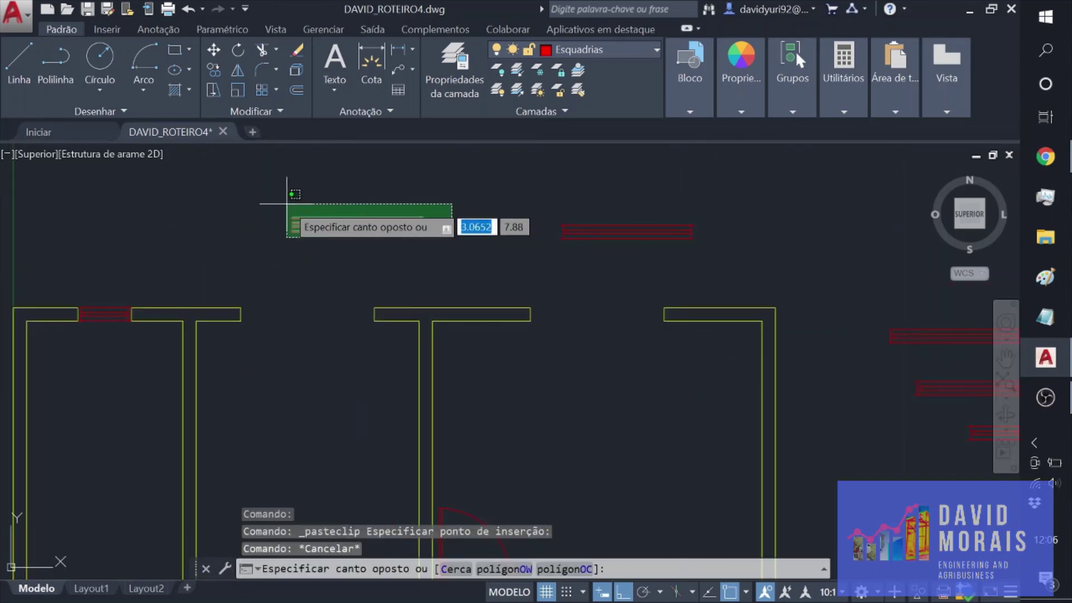
pyautogui.click(274, 175)
pyautogui.scroll(2, 275, 172)
pyautogui.click(213, 51)
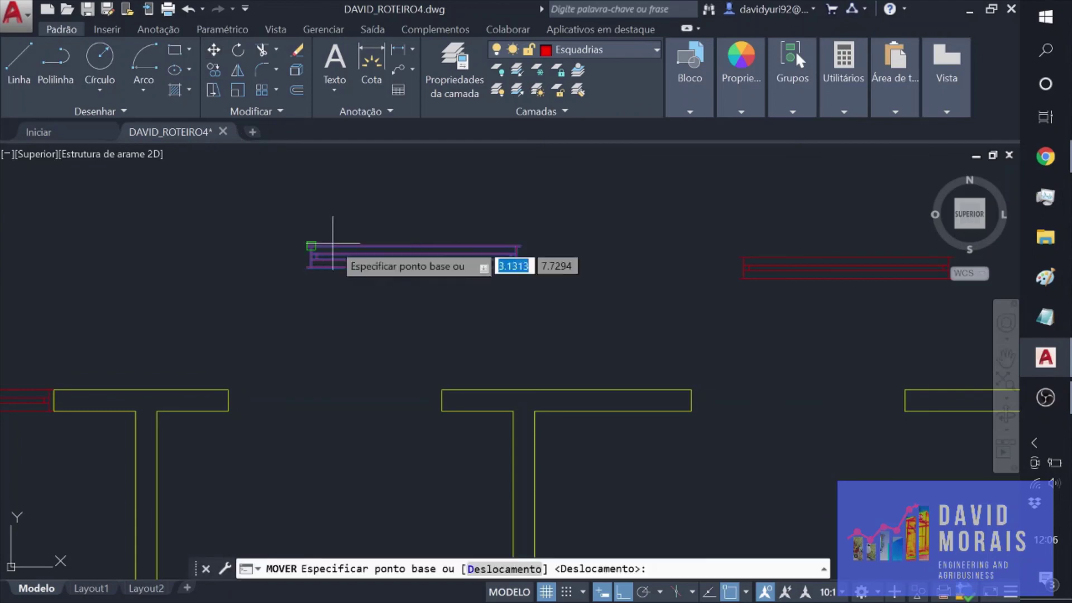
pyautogui.scroll(3, 311, 263)
pyautogui.click(312, 264)
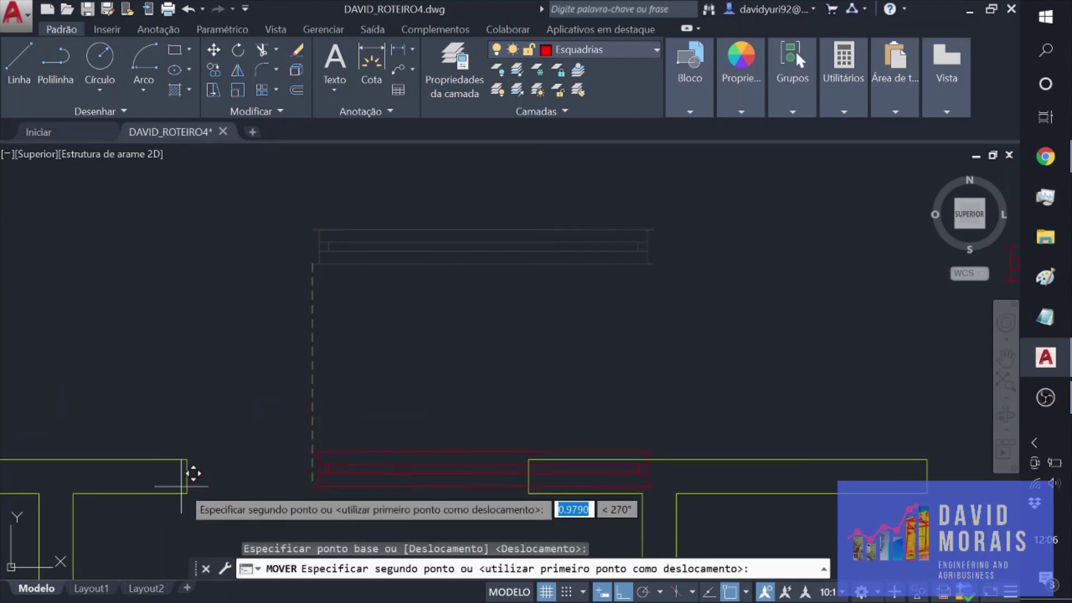
pyautogui.click(199, 481)
pyautogui.scroll(-2, 715, 375)
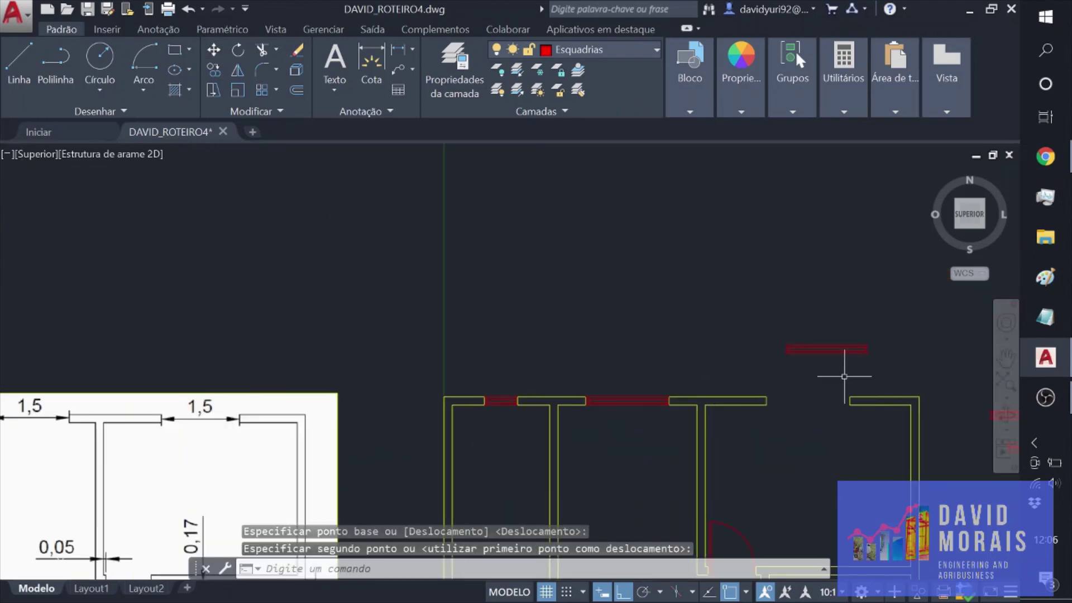
# Step: Move the remaining pasted long window by its lower-left end onto the lower wall corner at the left side of the upper wall's rightmost opening
pyautogui.moveTo(844, 376); pyautogui.dragTo(660, 355, button='middle')
pyautogui.click(715, 341)
pyautogui.click(561, 283)
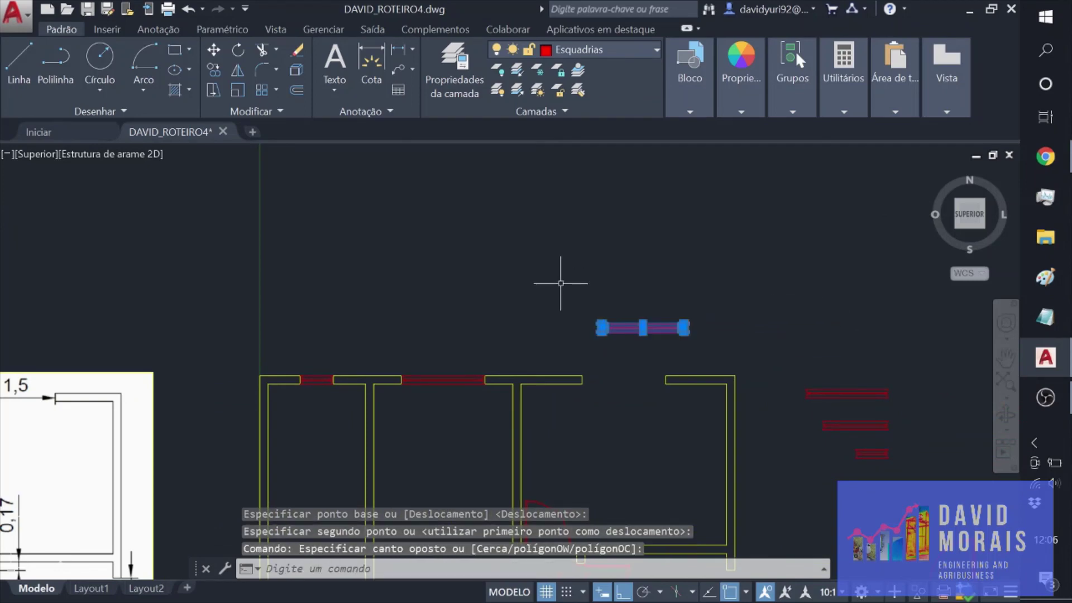
pyautogui.click(213, 51)
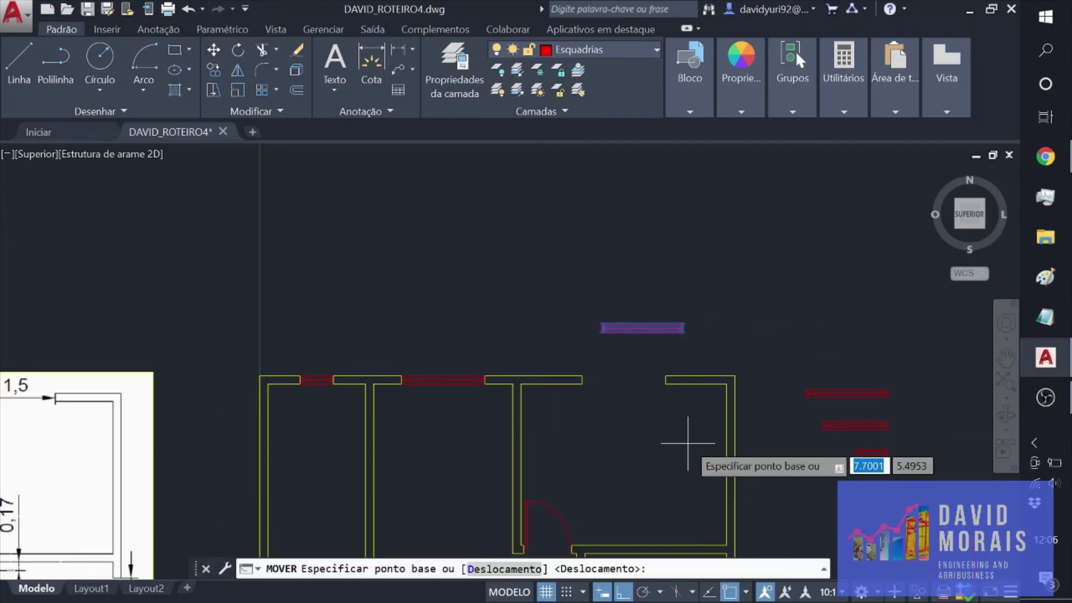
pyautogui.scroll(6, 688, 438)
pyautogui.scroll(-6, 501, 230)
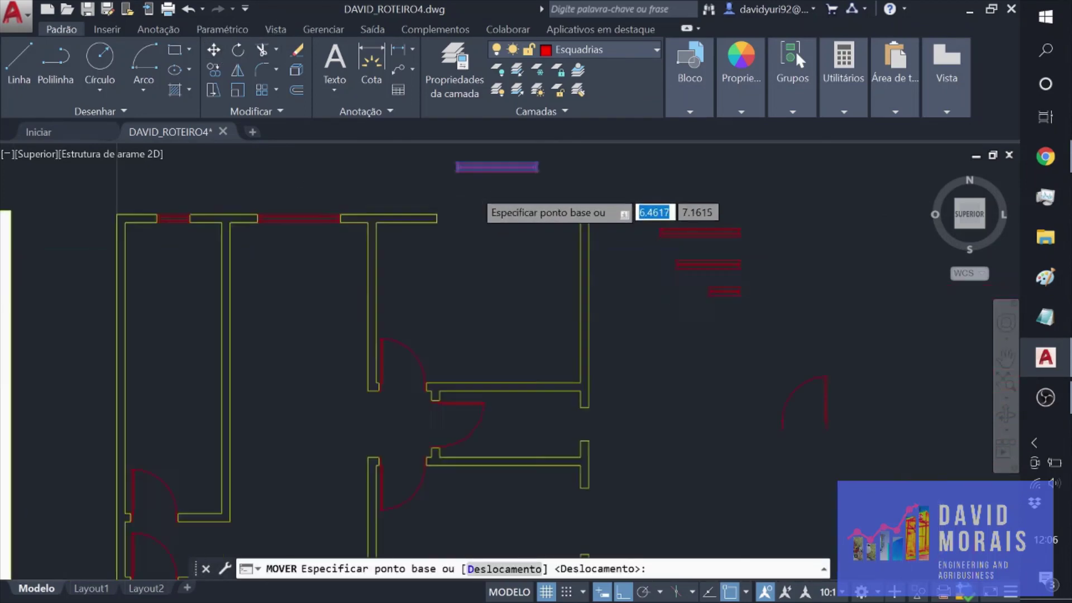
pyautogui.moveTo(419, 251); pyautogui.dragTo(497, 264, button='middle')
pyautogui.scroll(6, 483, 229)
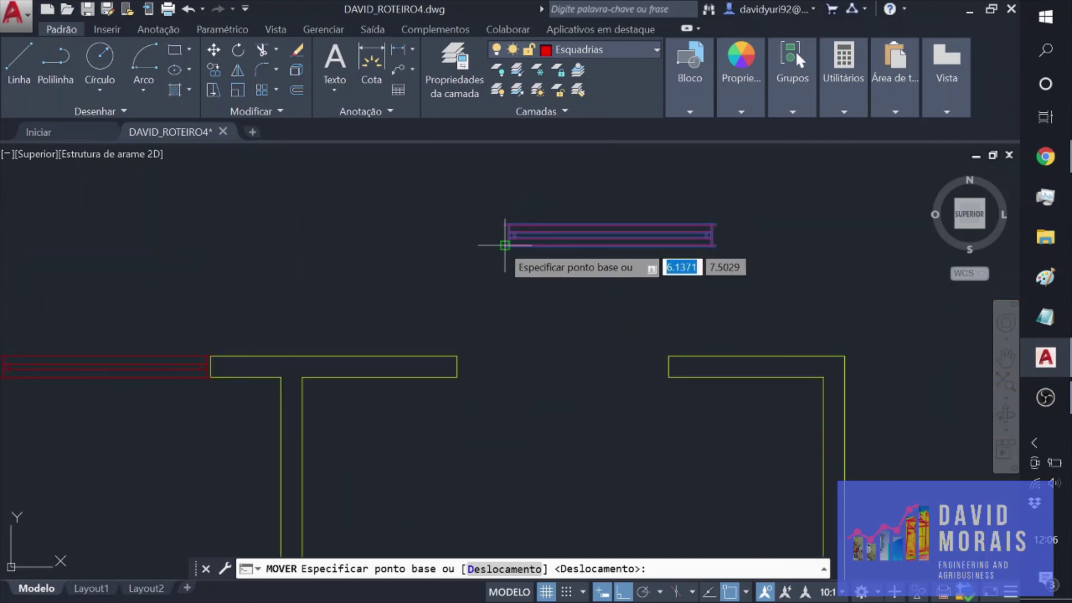
pyautogui.click(506, 244)
pyautogui.click(455, 377)
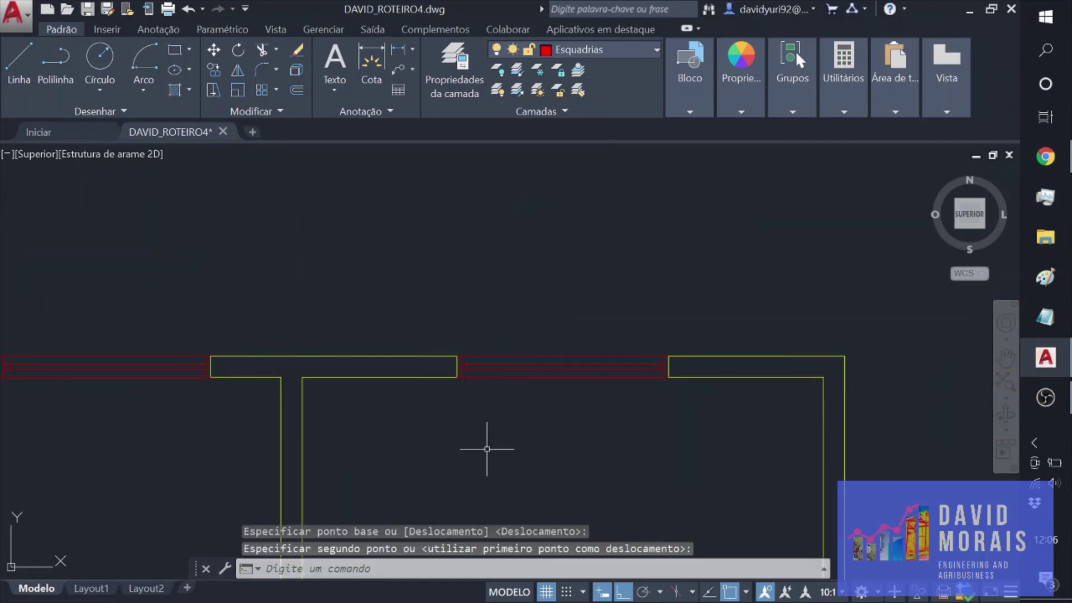
# Step: Copy the shortest window and paste it beside the upper opening in the plan's right exterior wall
pyautogui.scroll(-5, 487, 448)
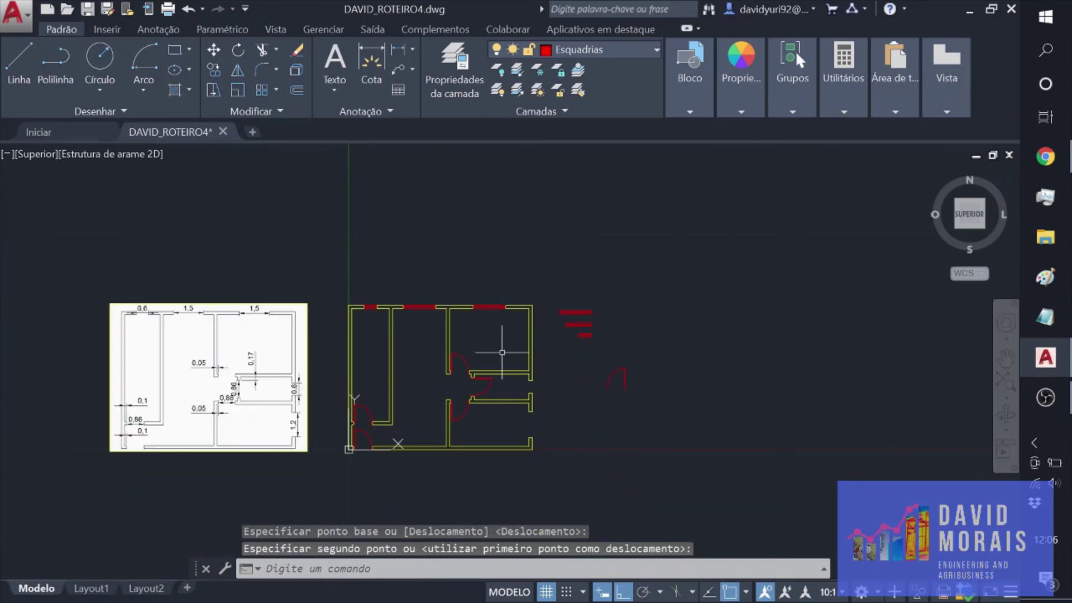
pyautogui.scroll(5, 567, 363)
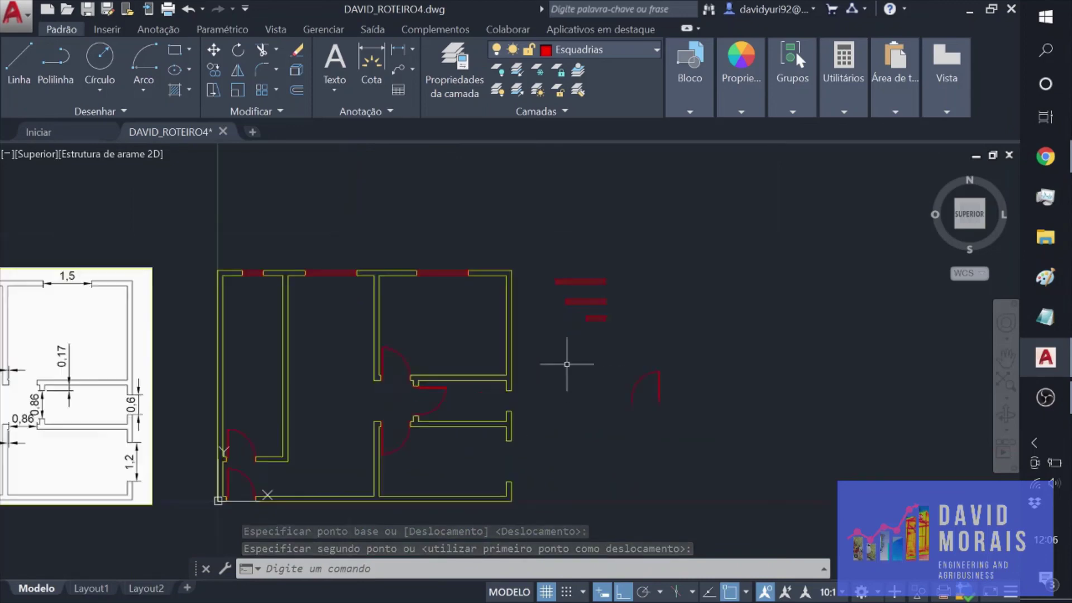
pyautogui.scroll(-2, 567, 364)
pyautogui.click(651, 322)
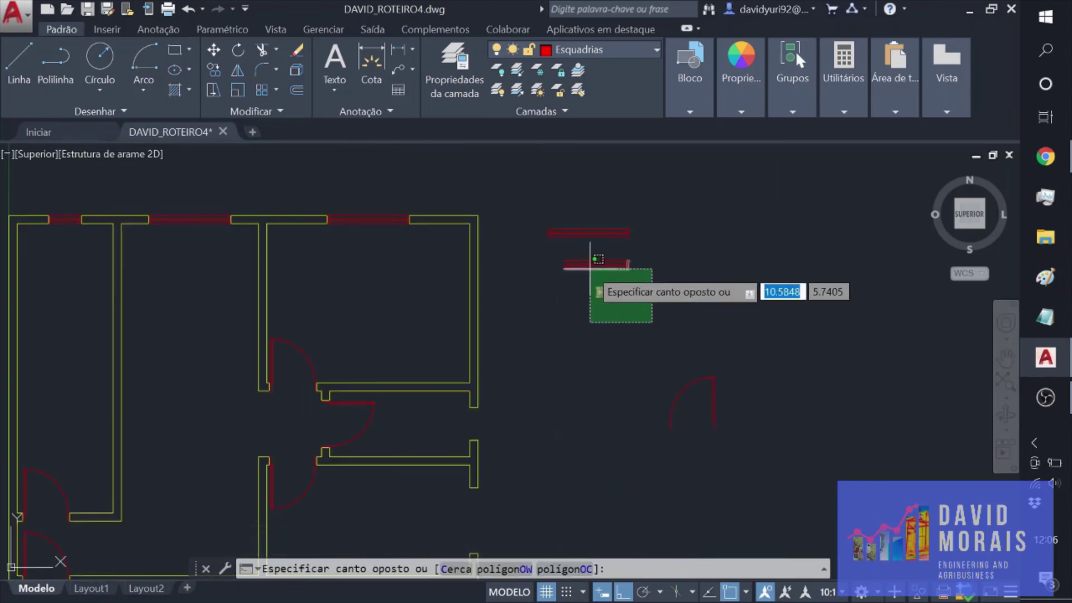
pyautogui.click(586, 279)
pyautogui.hotkey('ctrl', 'c')
pyautogui.hotkey('ctrl', 'v')
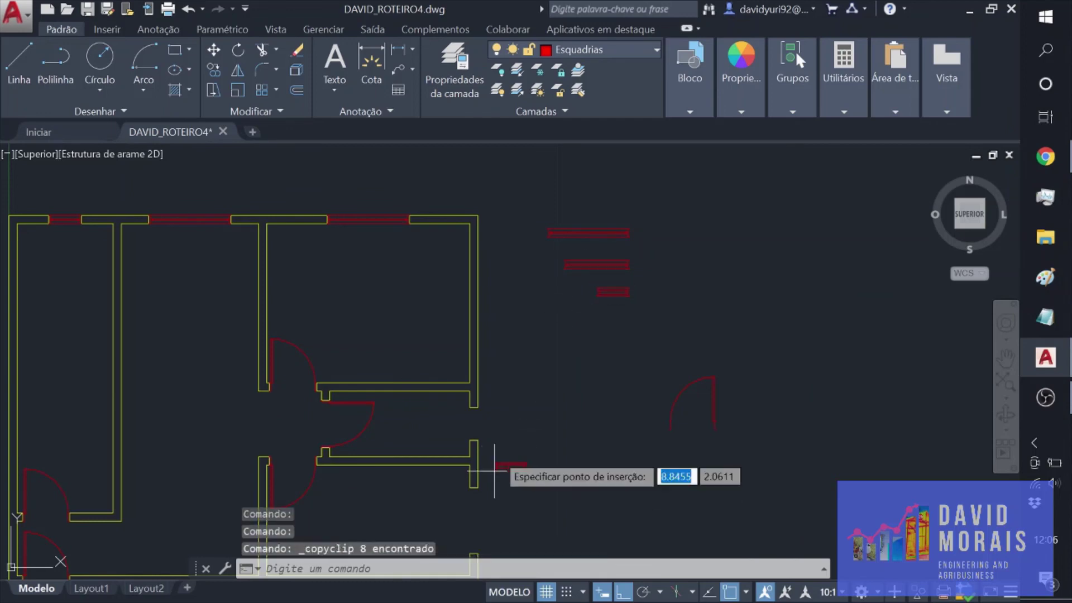
pyautogui.click(645, 270)
# Step: Copy the medium-length window and paste it beside the lower opening in the right exterior wall
pyautogui.click(642, 269)
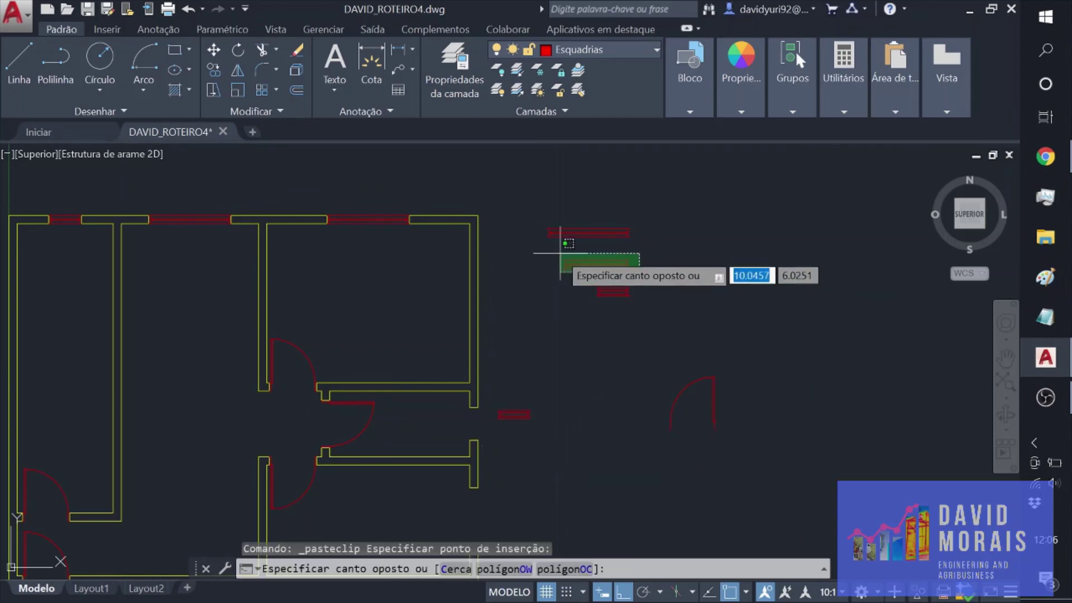
pyautogui.click(550, 246)
pyautogui.hotkey('ctrl', 'c')
pyautogui.scroll(-4, 486, 423)
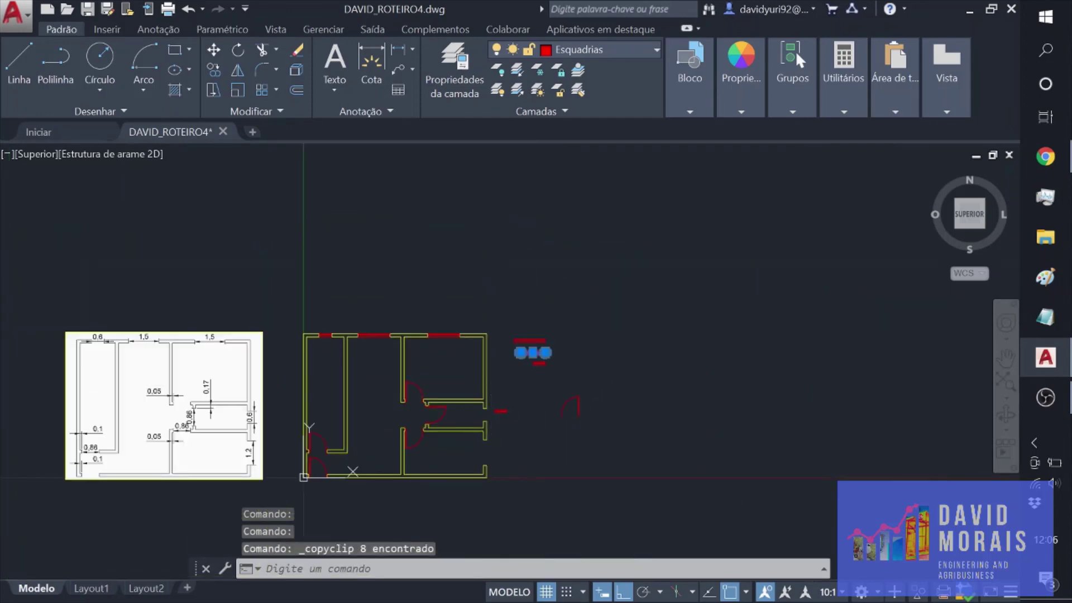
pyautogui.hotkey('ctrl', 'v')
pyautogui.scroll(2, 496, 454)
pyautogui.press('Escape')
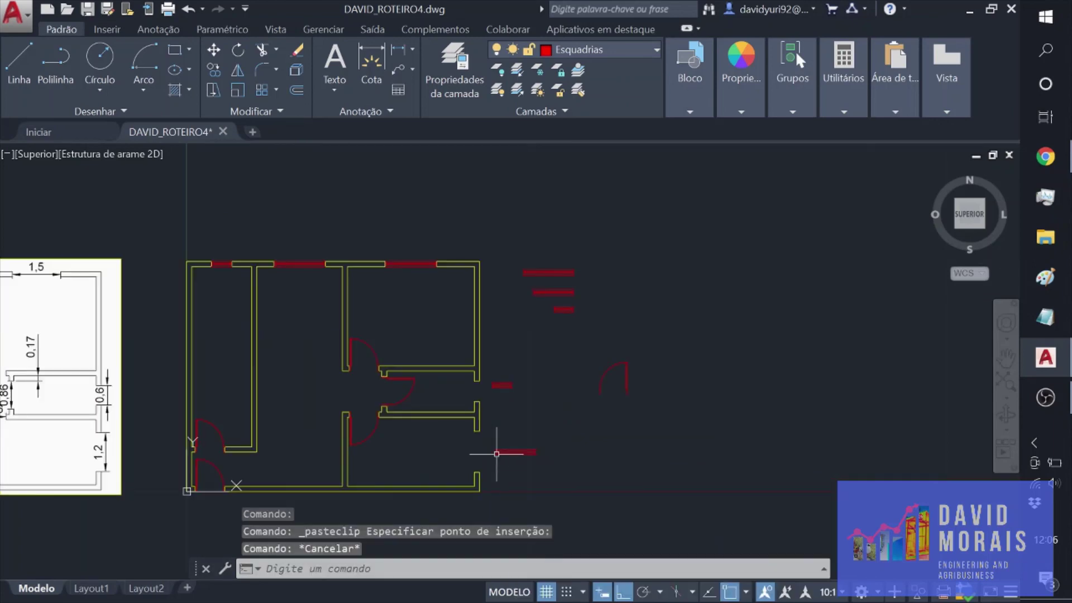
pyautogui.scroll(-1, 496, 454)
pyautogui.scroll(4, 495, 407)
# Step: Rotate the short window beside the right exterior wall by 270 degrees about its lower-left end
pyautogui.click(539, 357)
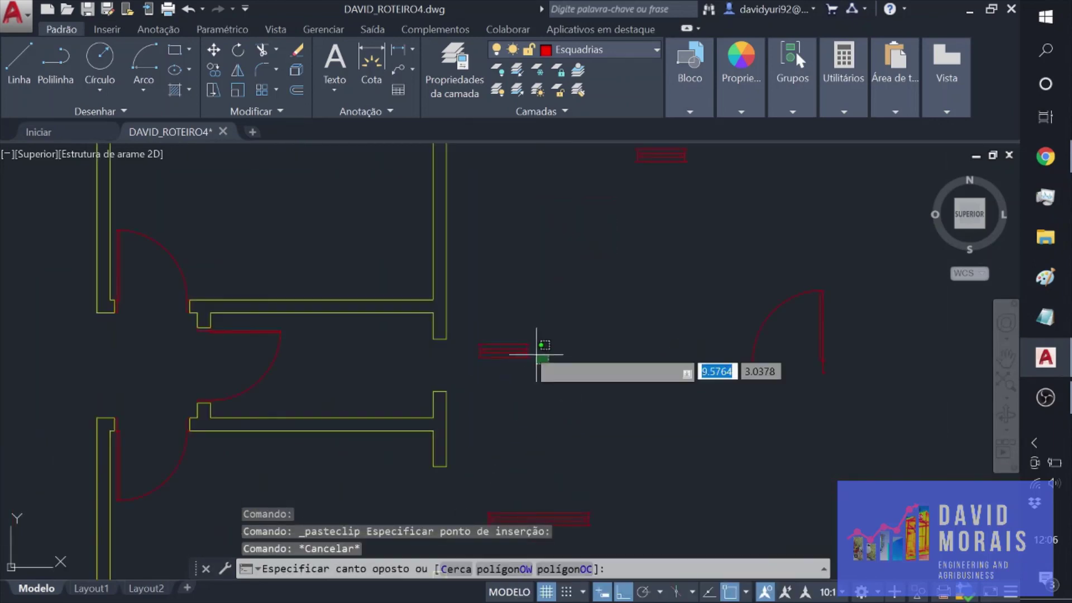
pyautogui.click(462, 305)
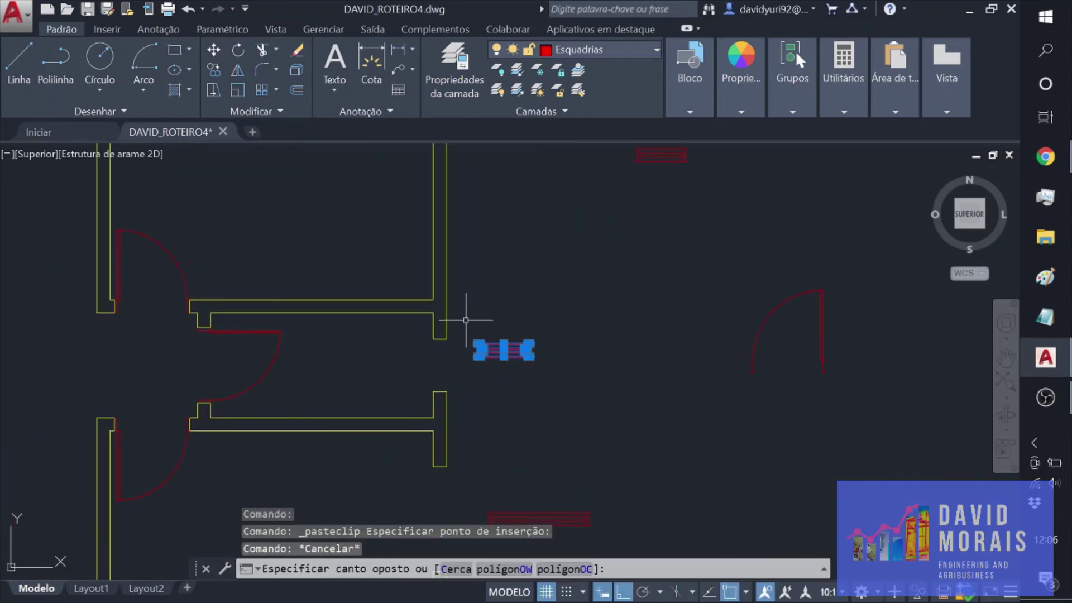
pyautogui.click(237, 50)
pyautogui.scroll(3, 491, 441)
pyautogui.click(455, 233)
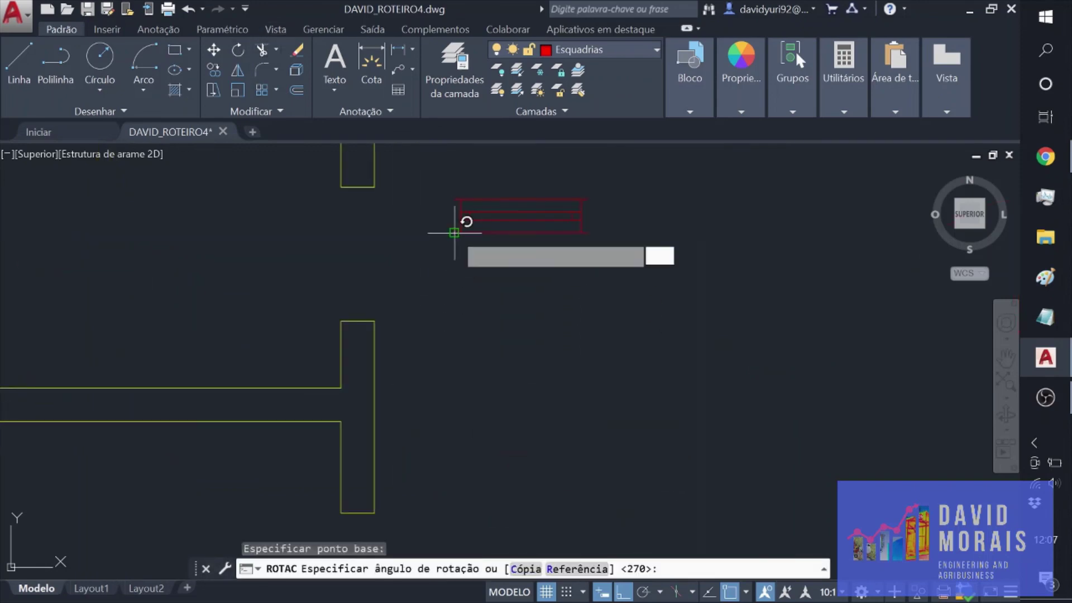
pyautogui.press('Return')
pyautogui.press('Escape')
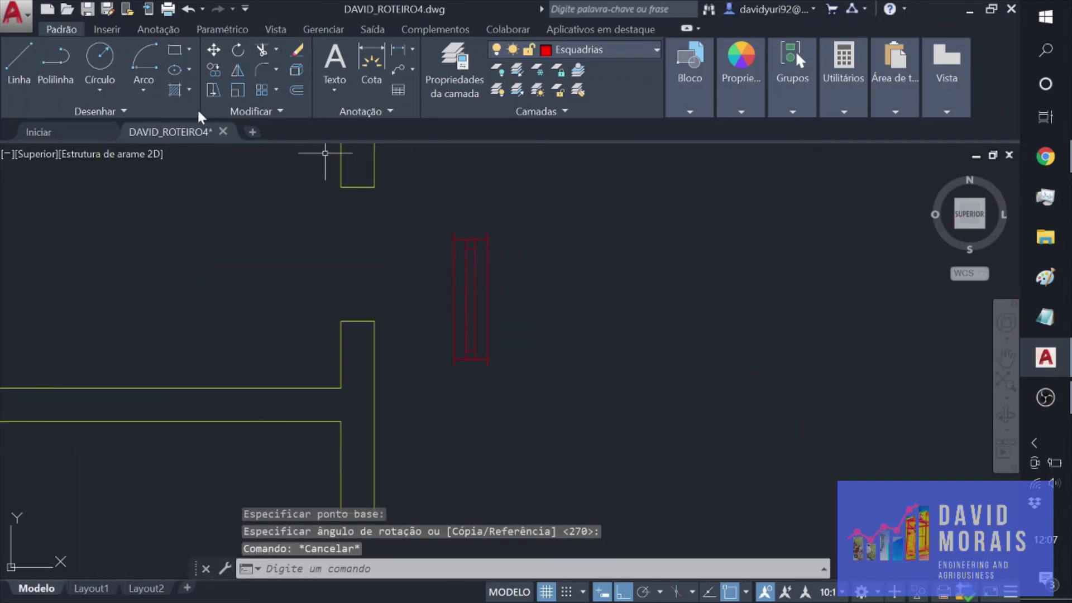
# Step: Move the rotated short window by its upper-left end onto the lower-left corner of the wall above the right exterior wall's upper opening
pyautogui.click(532, 391)
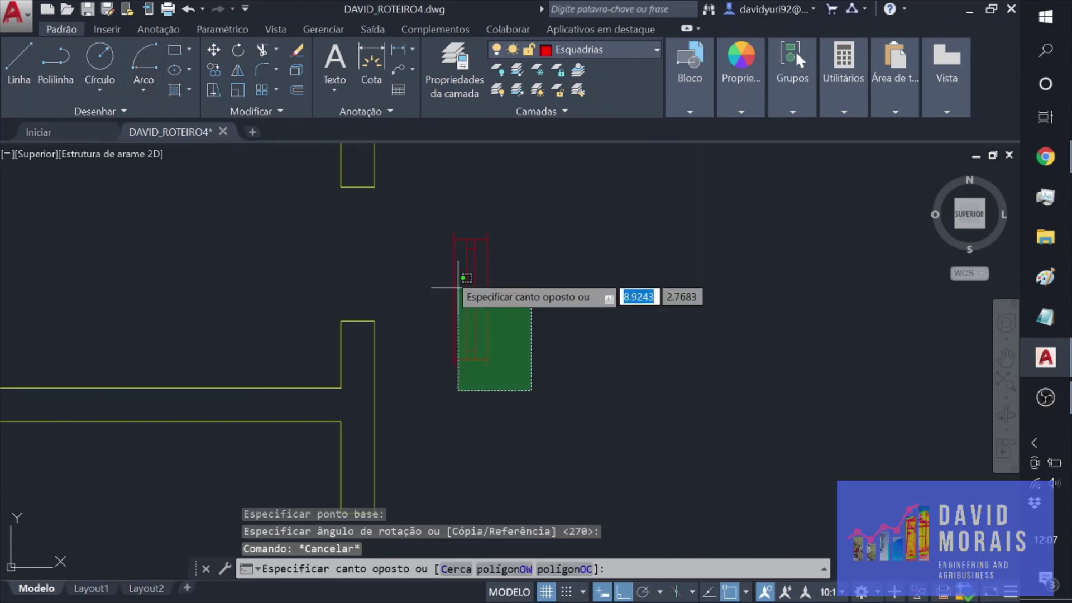
pyautogui.click(436, 230)
pyautogui.click(214, 50)
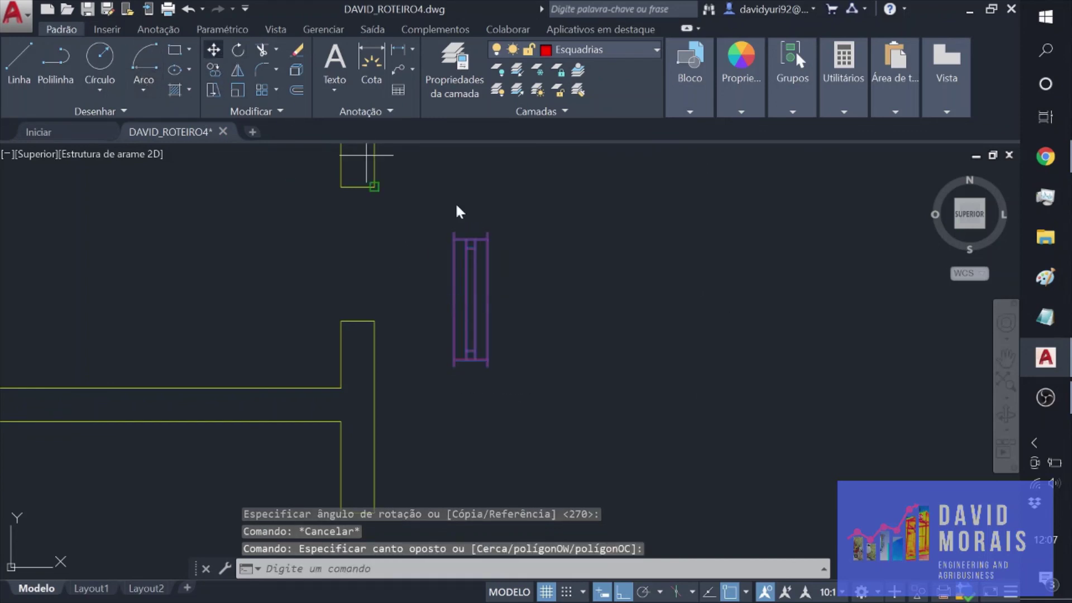
pyautogui.click(453, 237)
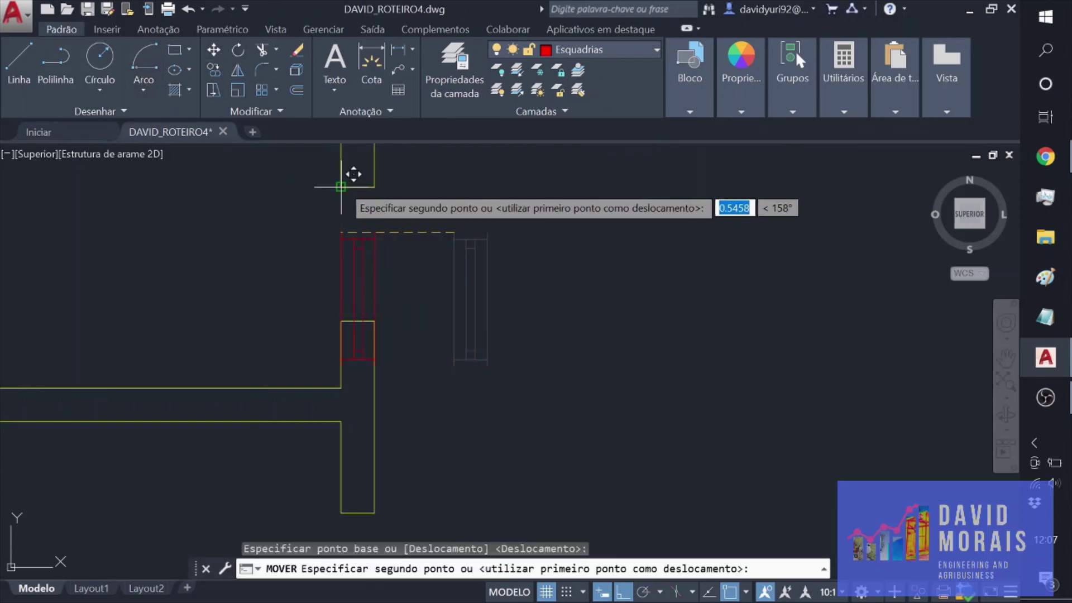
pyautogui.click(339, 185)
pyautogui.scroll(-5, 518, 378)
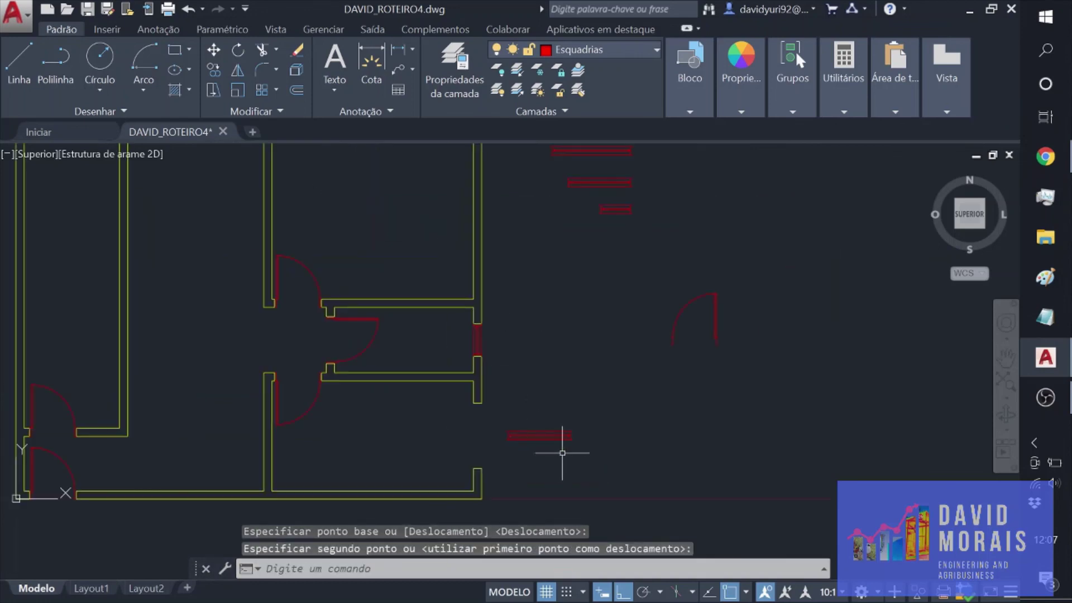
# Step: Rotate the medium-length window beside the right exterior wall upright about its lower-left end
pyautogui.scroll(4, 563, 453)
pyautogui.click(625, 444)
pyautogui.click(391, 360)
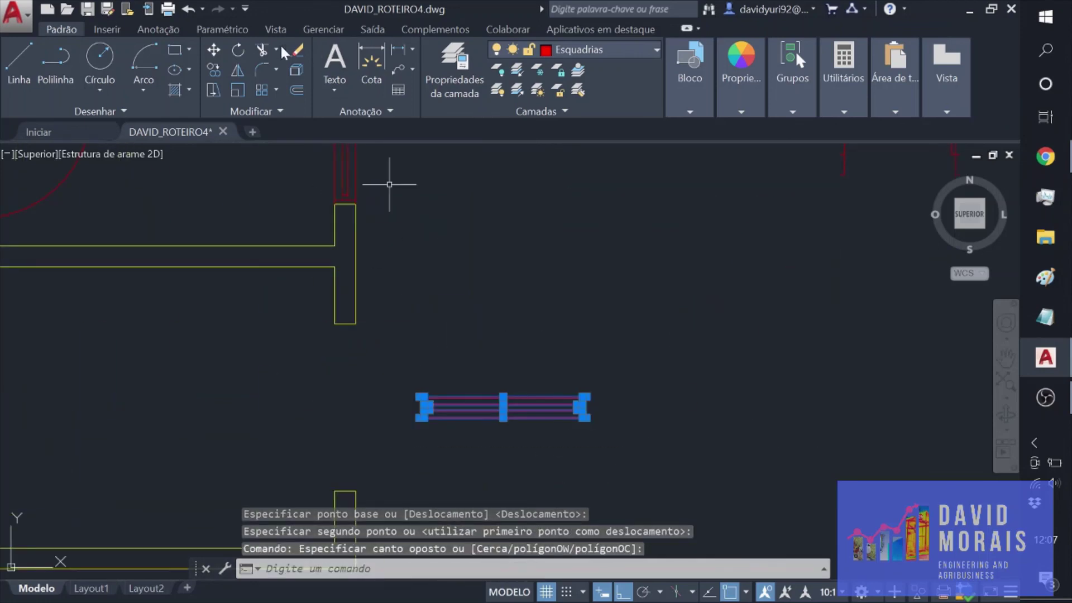
pyautogui.click(238, 49)
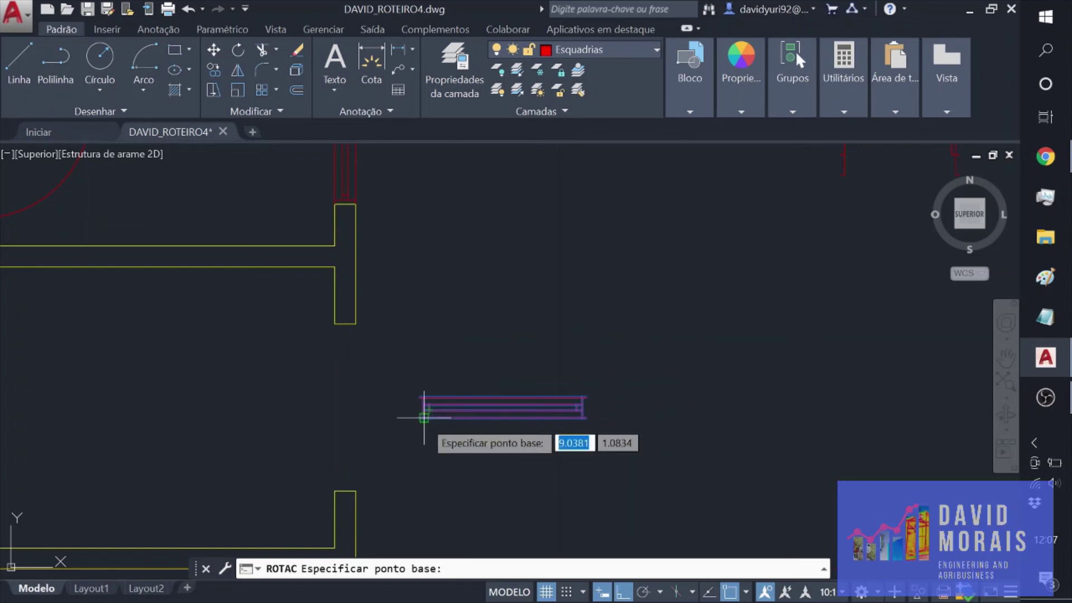
pyautogui.click(424, 416)
pyautogui.click(426, 378)
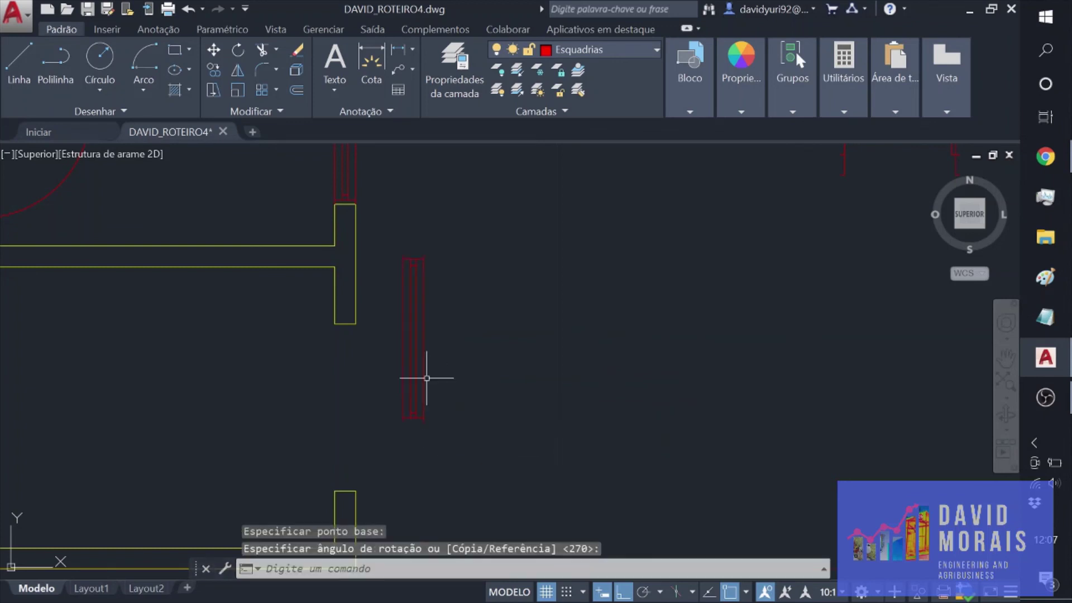
pyautogui.press('Escape')
# Step: Move the upright medium-length window by its upper-left end onto the lower-left corner of the wall above the right exterior wall's lower opening
pyautogui.click(459, 430)
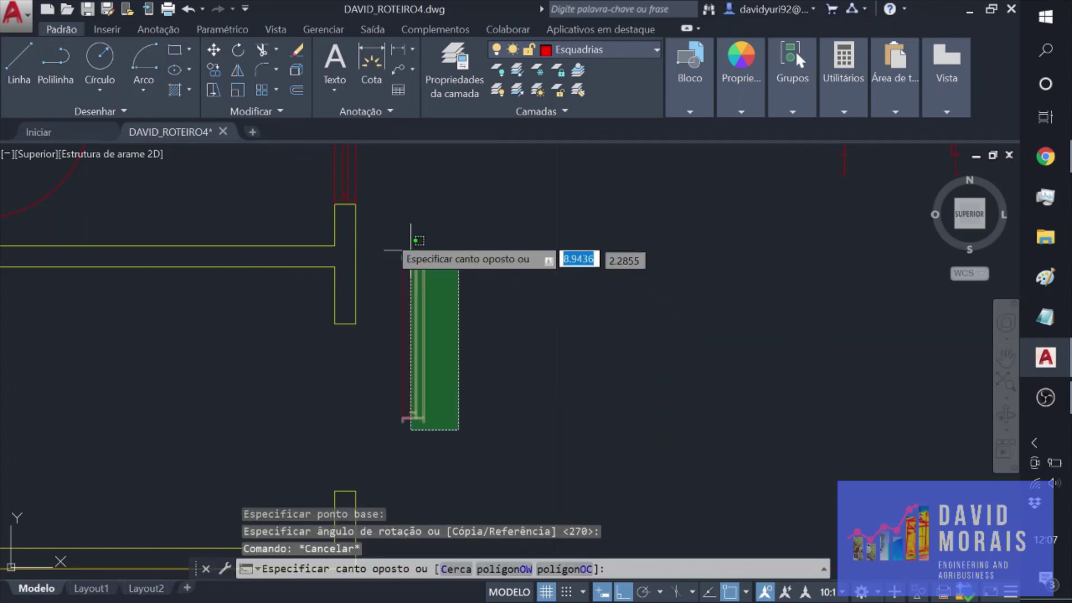
pyautogui.click(371, 234)
pyautogui.click(213, 50)
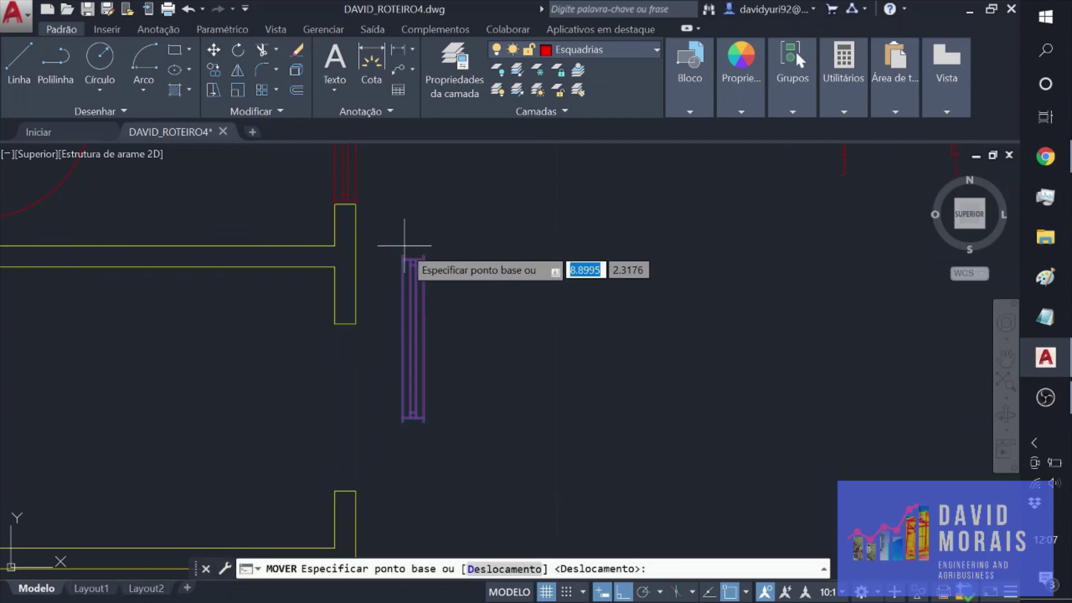
pyautogui.click(405, 258)
pyautogui.click(333, 327)
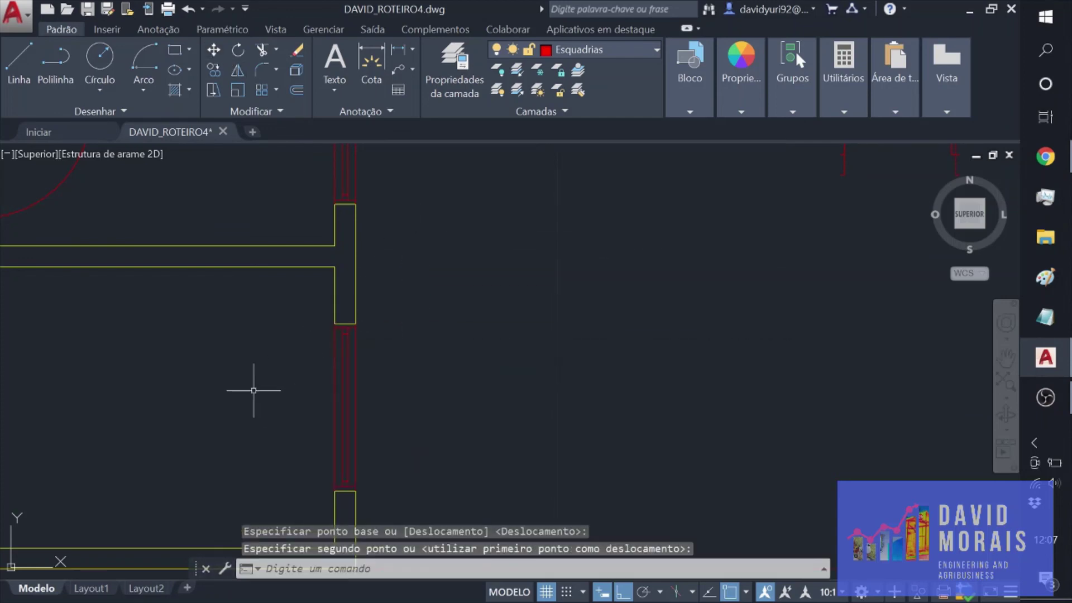
pyautogui.scroll(-5, 253, 385)
pyautogui.moveTo(583, 424); pyautogui.dragTo(551, 402, button='middle')
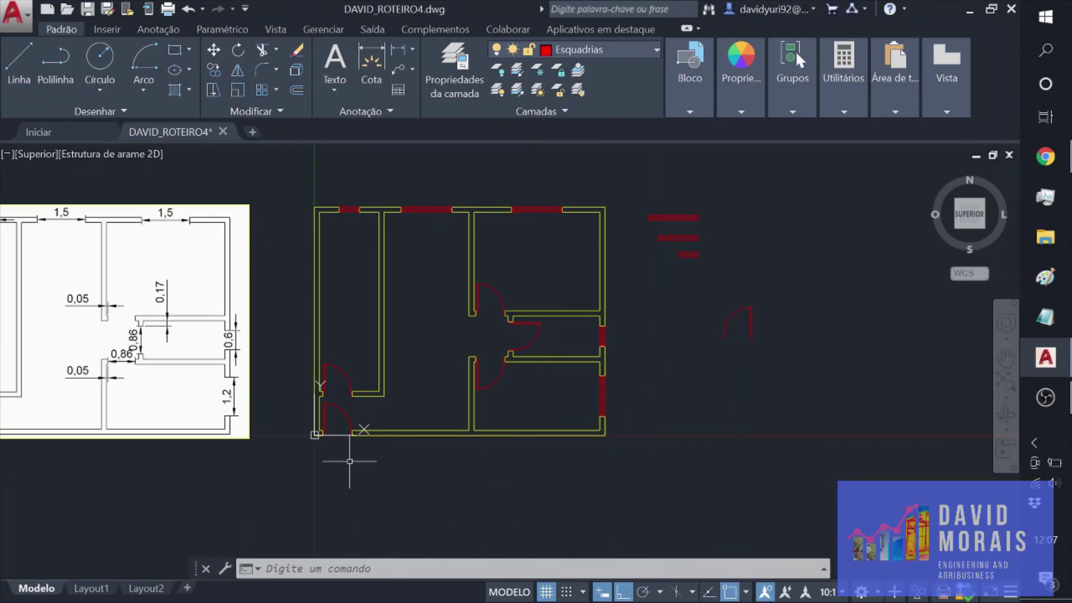
# Step: Open Layout1 and adjust its viewport view so the complete floor plan lies inside the frame
pyautogui.click(91, 588)
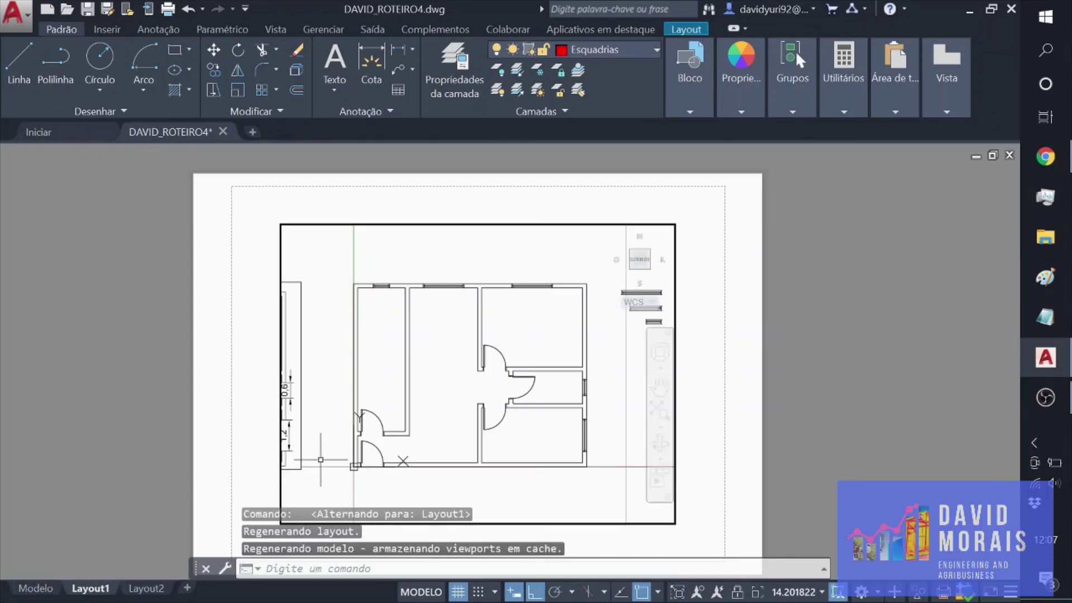
pyautogui.moveTo(338, 373); pyautogui.dragTo(300, 365, button='middle')
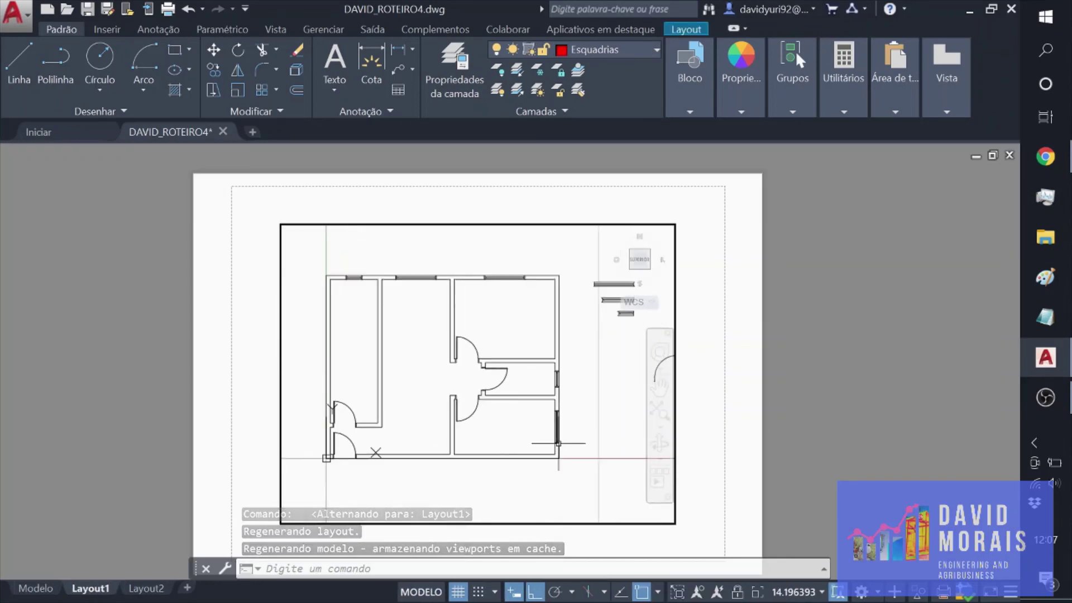
pyautogui.scroll(-2, 481, 437)
pyautogui.scroll(5, 482, 435)
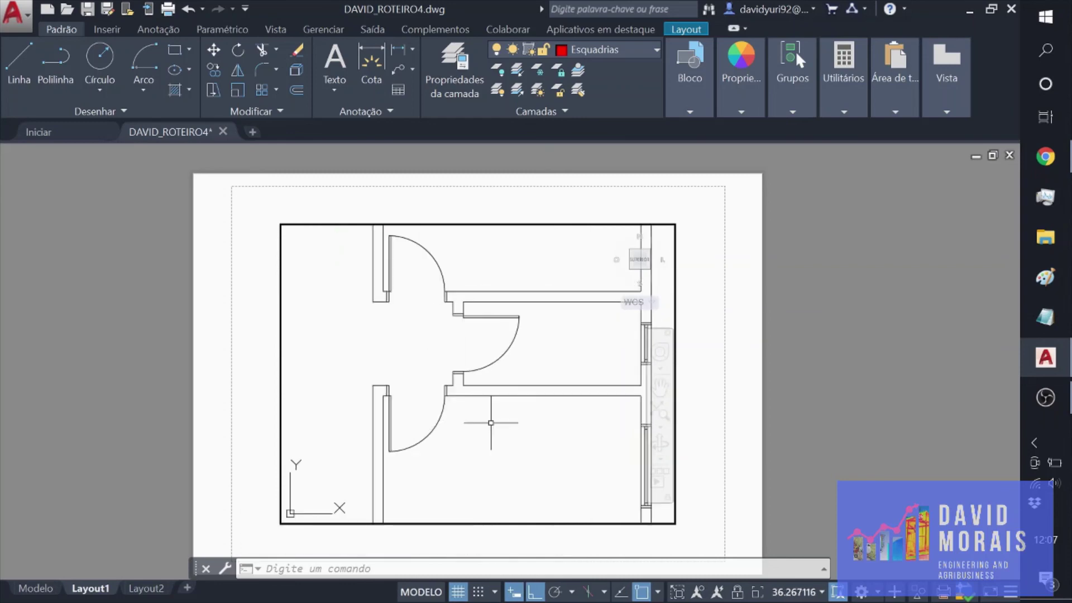
pyautogui.scroll(-2, 491, 419)
pyautogui.moveTo(490, 418); pyautogui.dragTo(550, 438, button='middle')
pyautogui.scroll(-2, 550, 437)
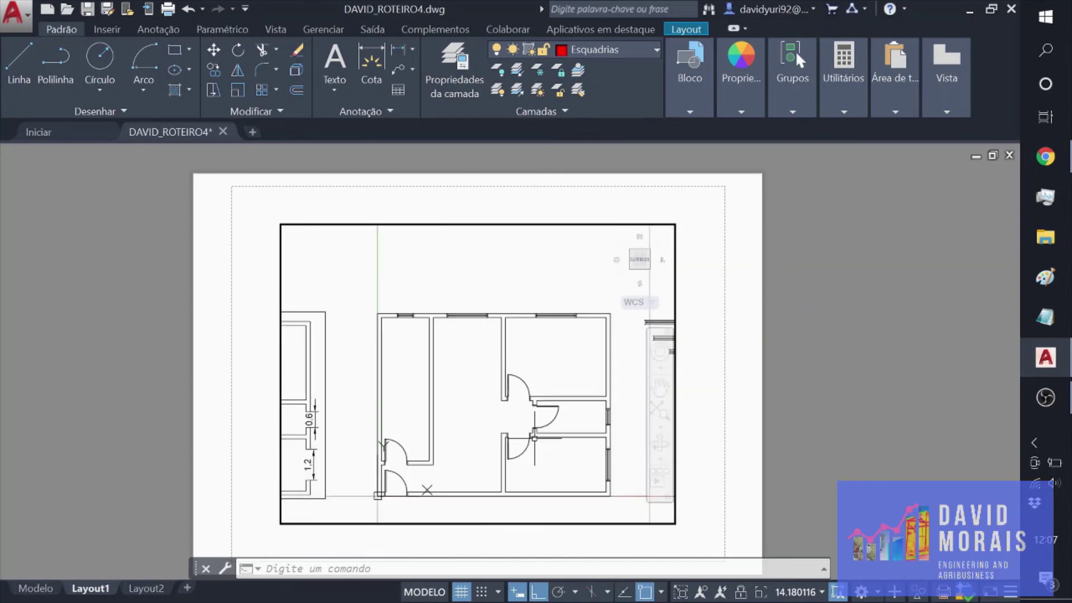
# Step: Export the current layout as a PDF to Documents, keeping the drawing's file name and the AutoCAD PDF (General Documentation) preset
pyautogui.click(14, 12)
pyautogui.moveTo(84, 304)
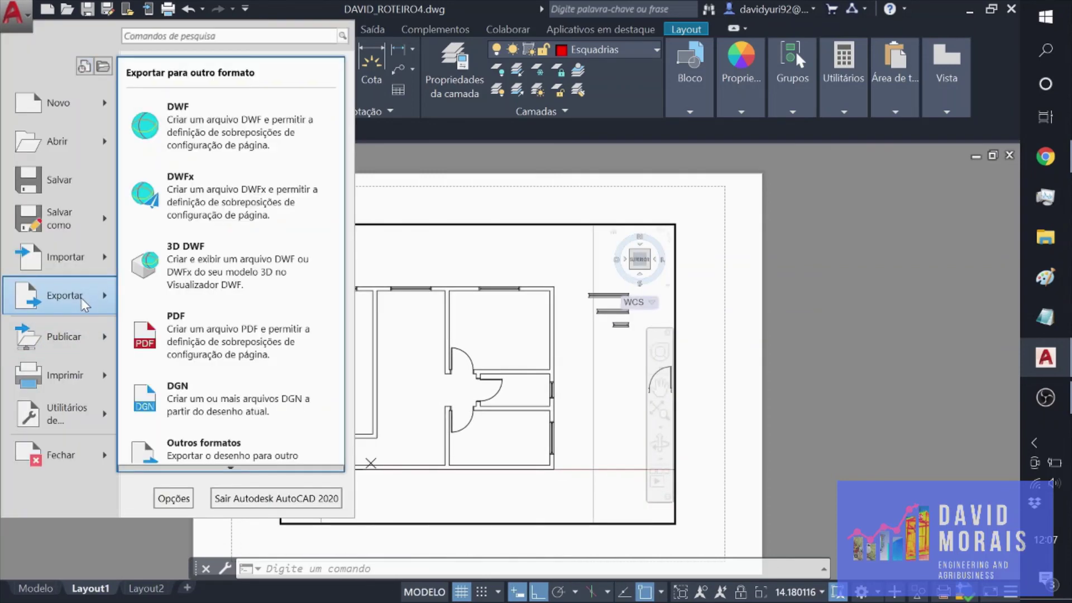
pyautogui.click(187, 326)
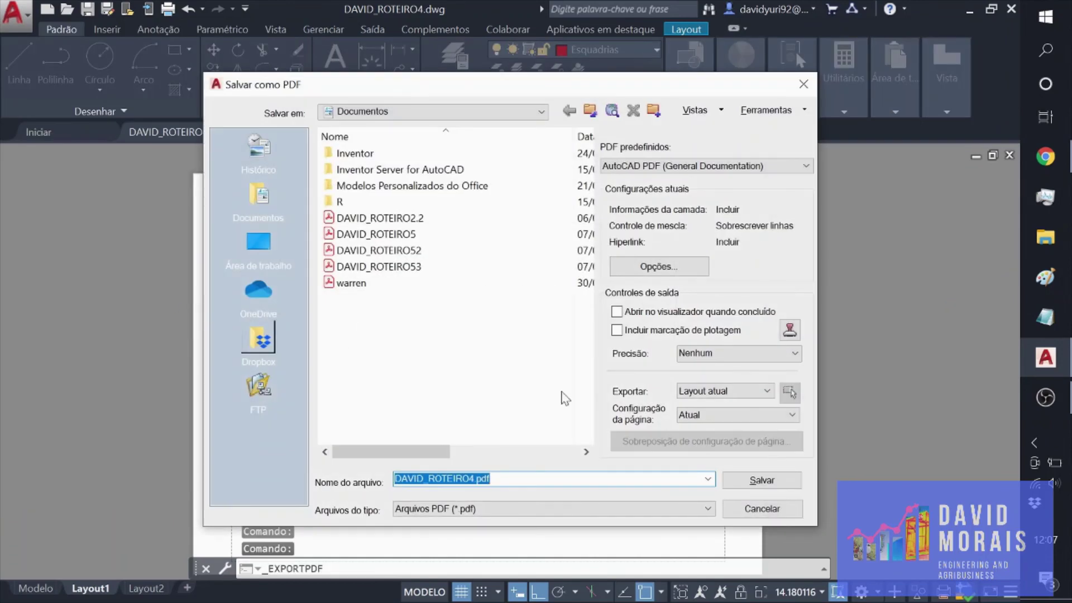
pyautogui.click(761, 480)
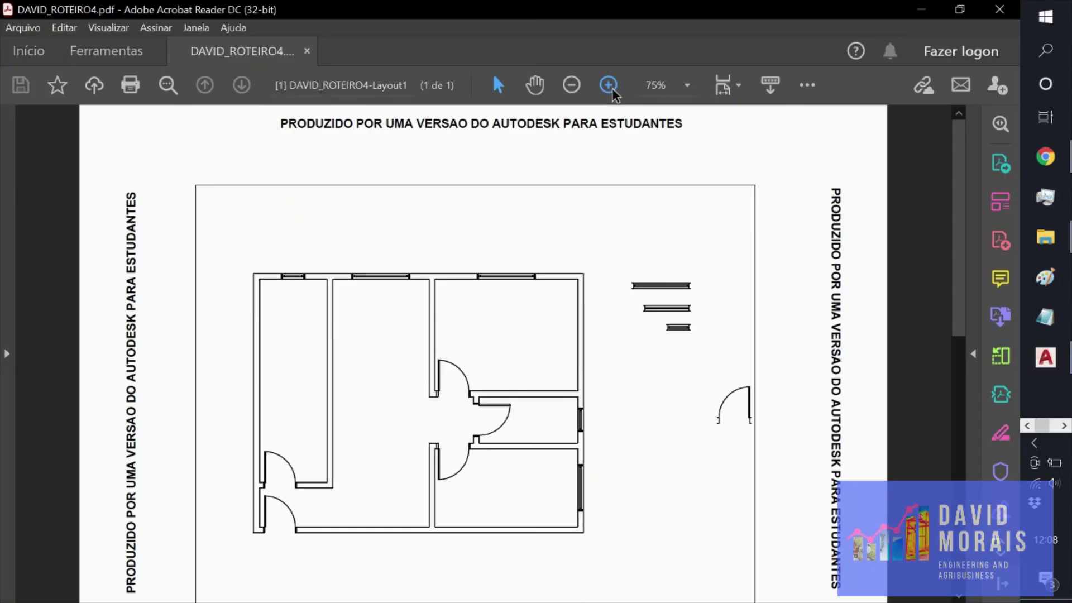
# Step: Enlarge the exported PDF to 86.9% in Adobe Acrobat Reader and examine the complete floor plan
pyautogui.click(608, 85)
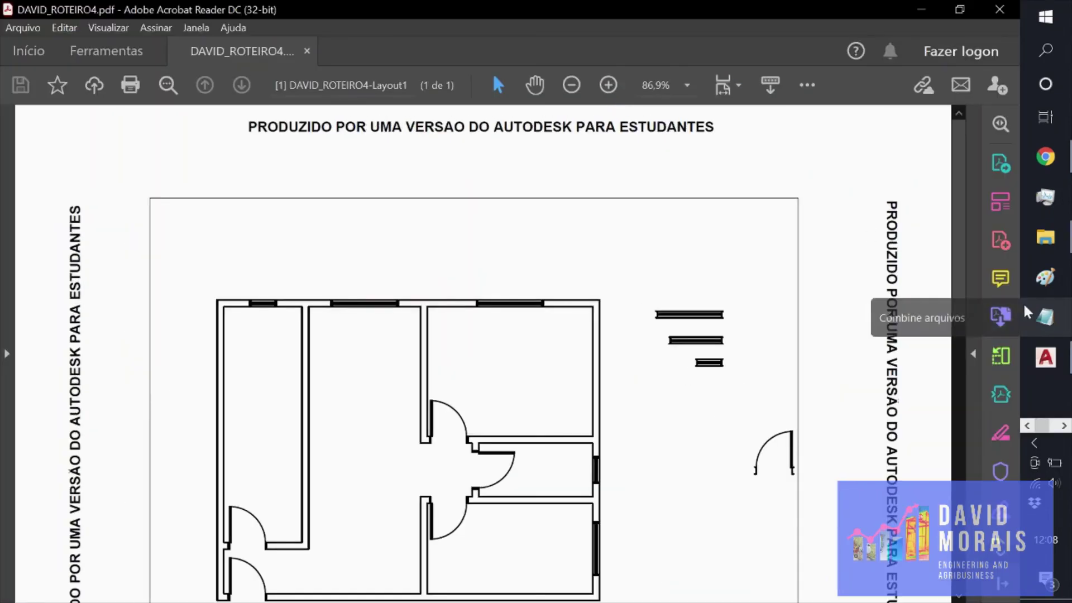
pyautogui.scroll(-2, 955, 357)
pyautogui.scroll(-1, 953, 394)
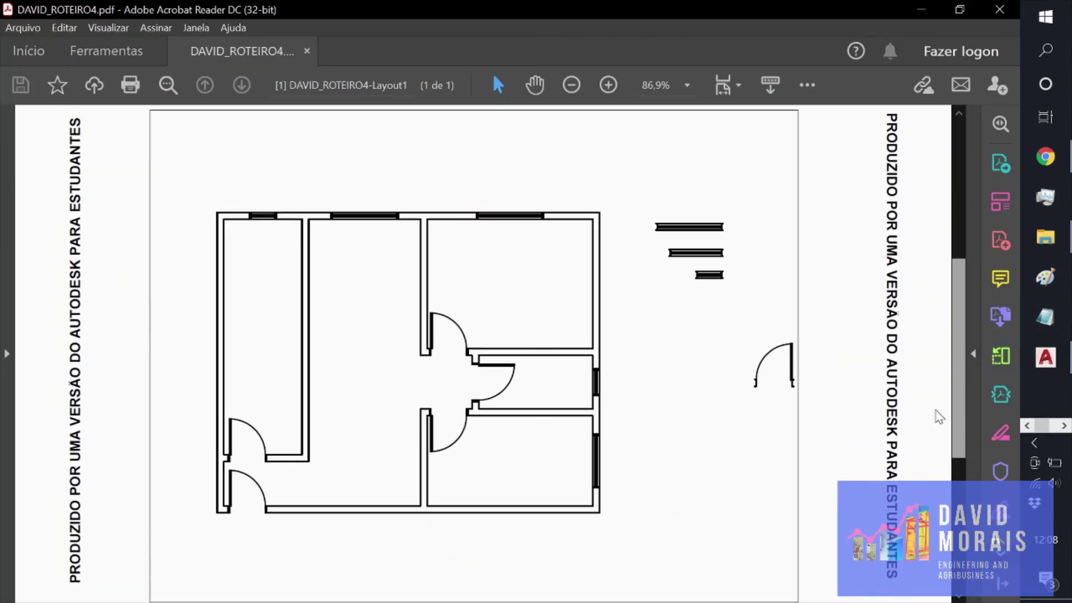